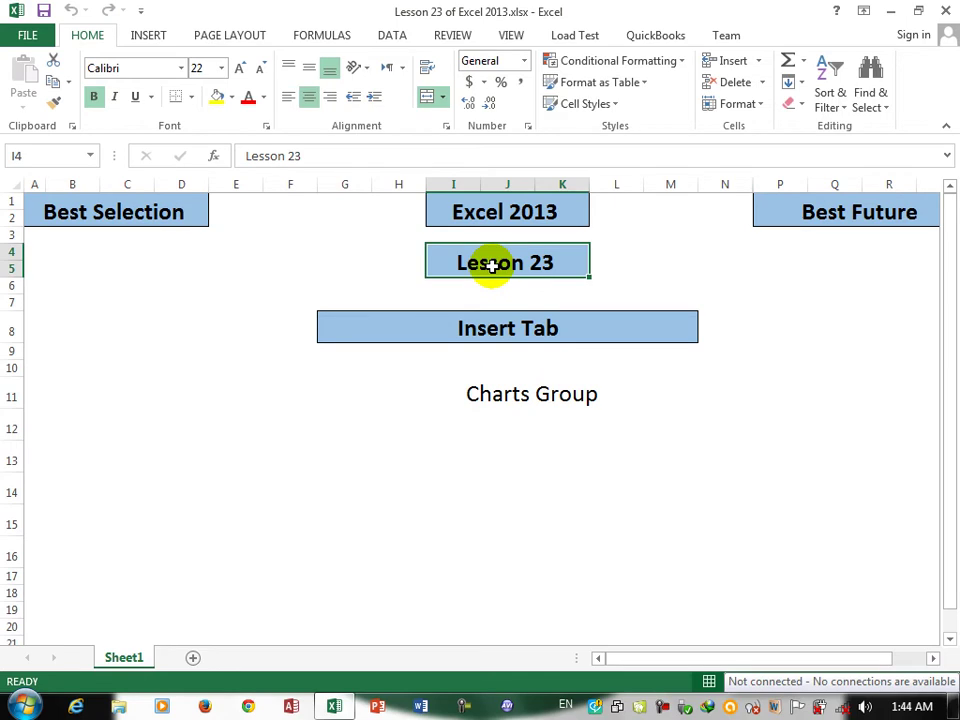
{"action": "left_click", "coordinate": [492, 328]}
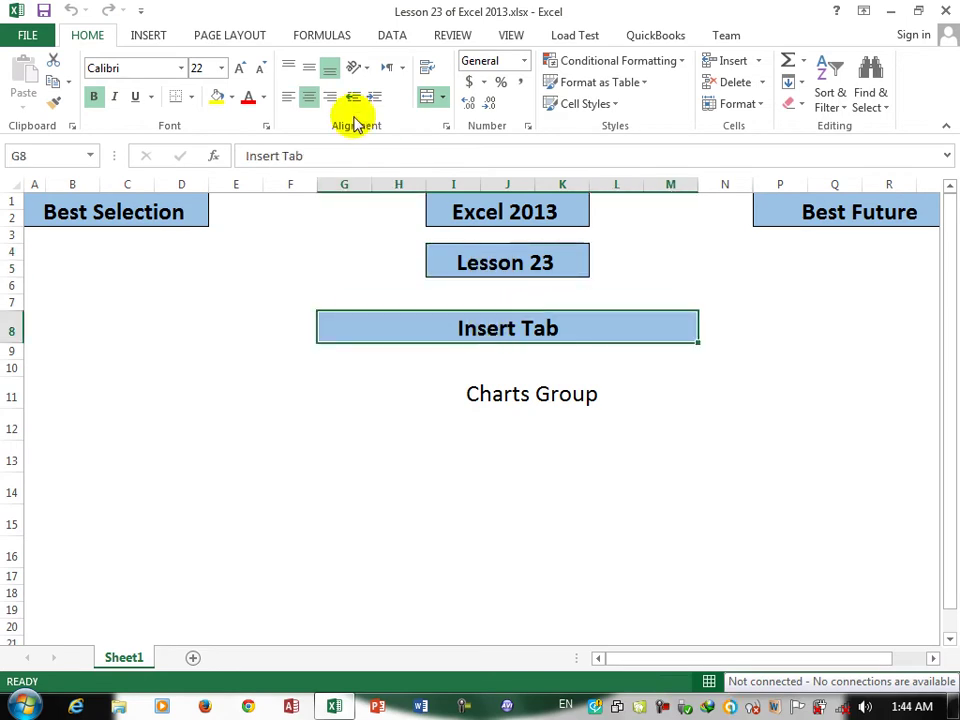
{"action": "left_click", "coordinate": [140, 33]}
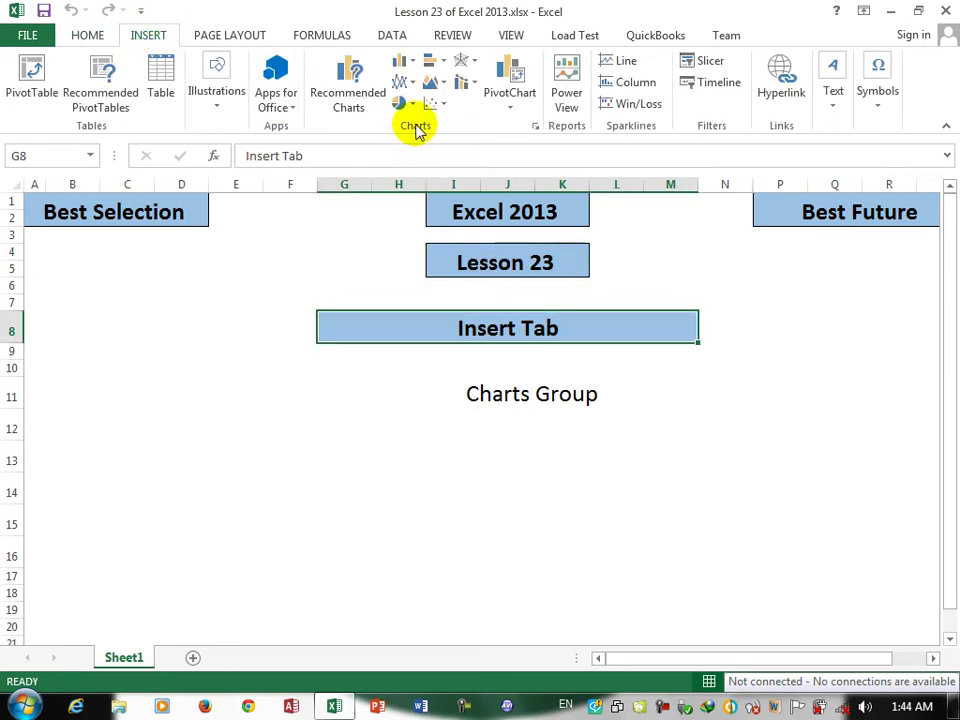
{"action": "left_click", "coordinate": [493, 396]}
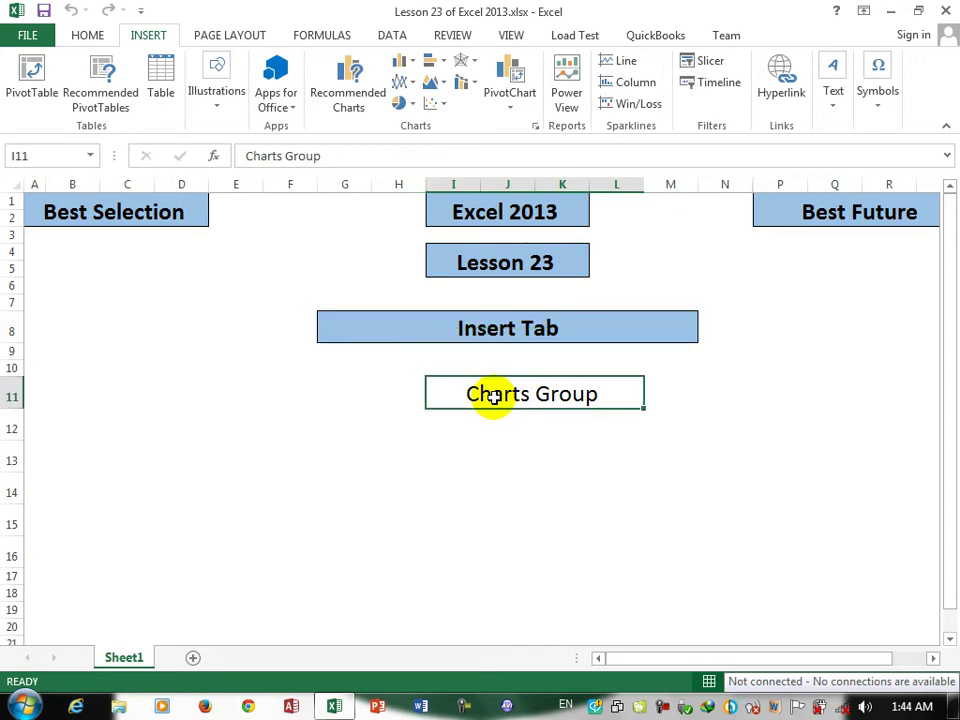
- Close the Lesson 23 workbook and create a new blank workbook
{"action": "key", "text": "ctrl+w"}
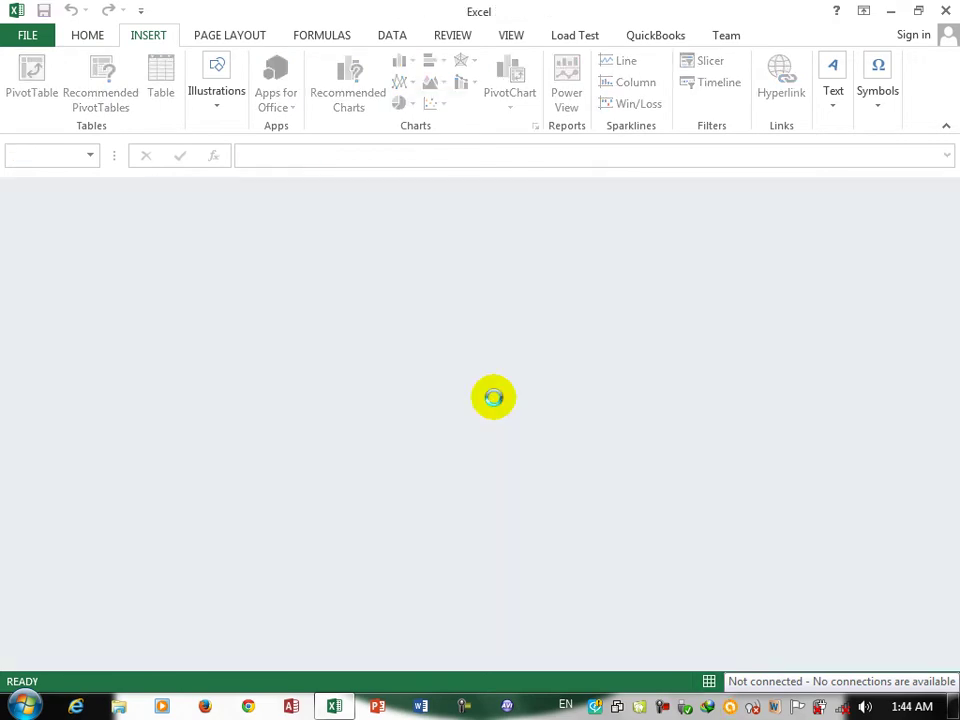
{"action": "key", "text": "ctrl+n"}
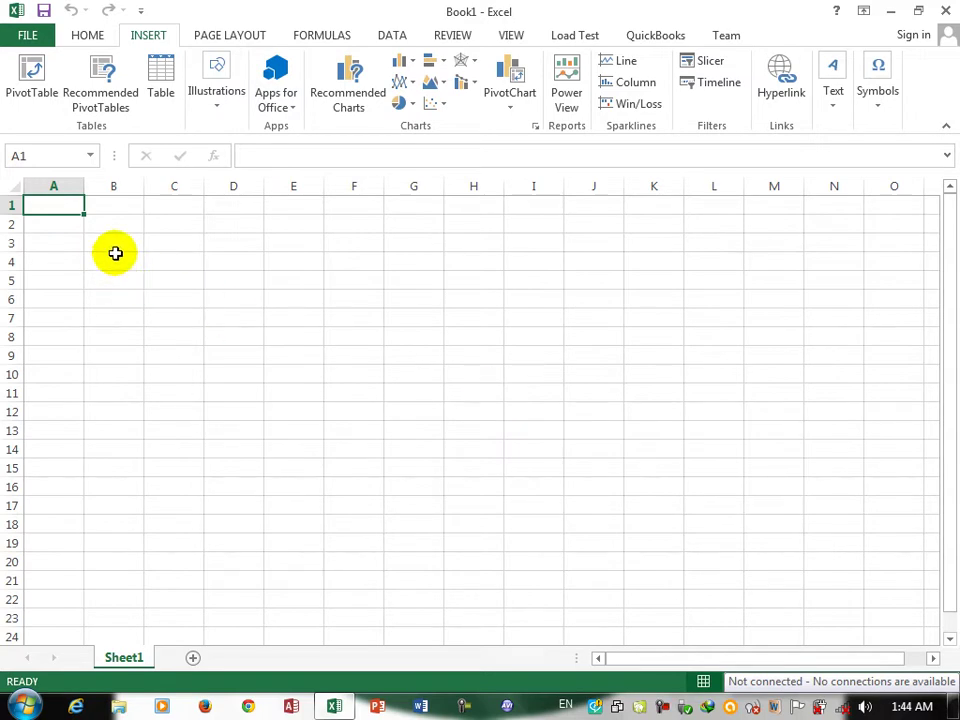
- Merge and center cells C3:F3 and enter the title "Expenses" in them
{"action": "left_click", "coordinate": [174, 239]}
{"action": "left_click_drag", "start_coordinate": [361, 237], "coordinate": [373, 236]}
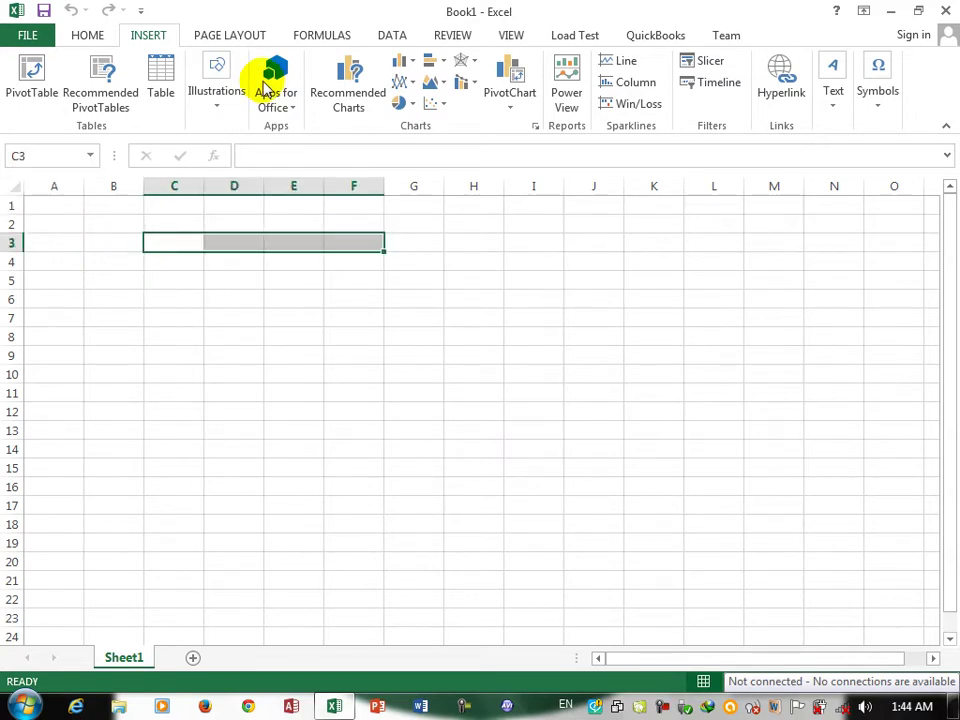
{"action": "left_click", "coordinate": [87, 35]}
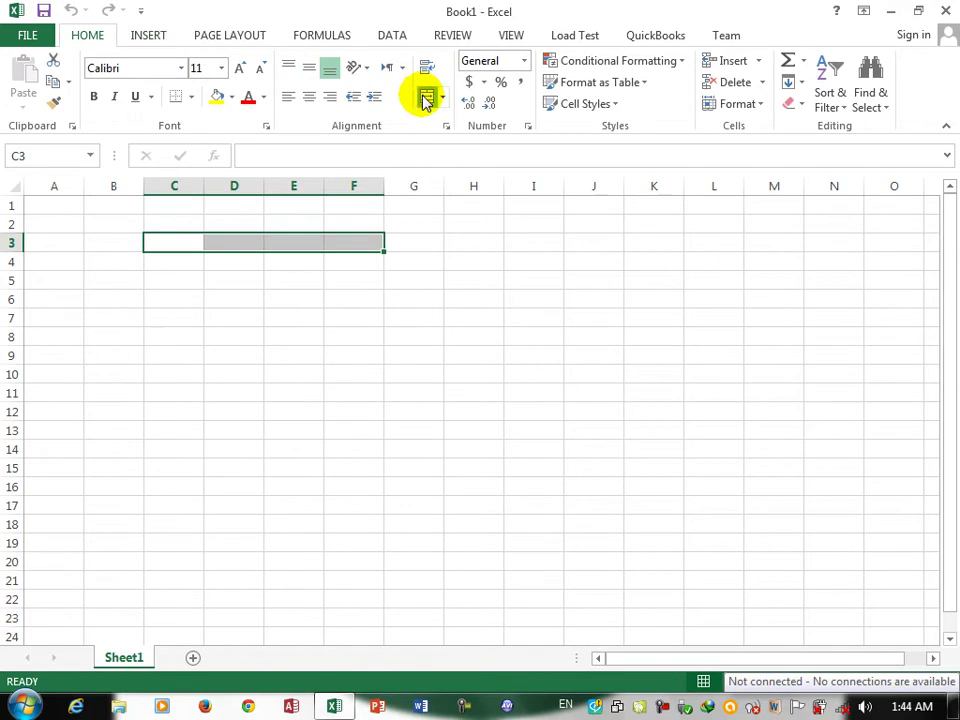
{"action": "left_click", "coordinate": [426, 96]}
{"action": "type", "text": "Ex"}
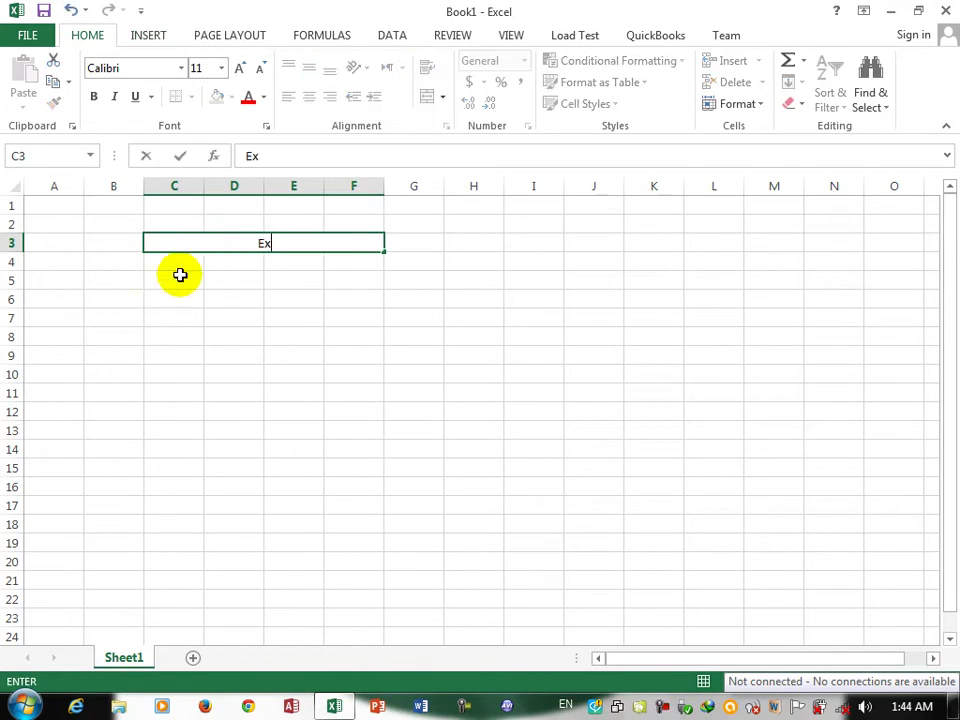
{"action": "type", "text": "penses"}
{"action": "key", "text": "Return"}
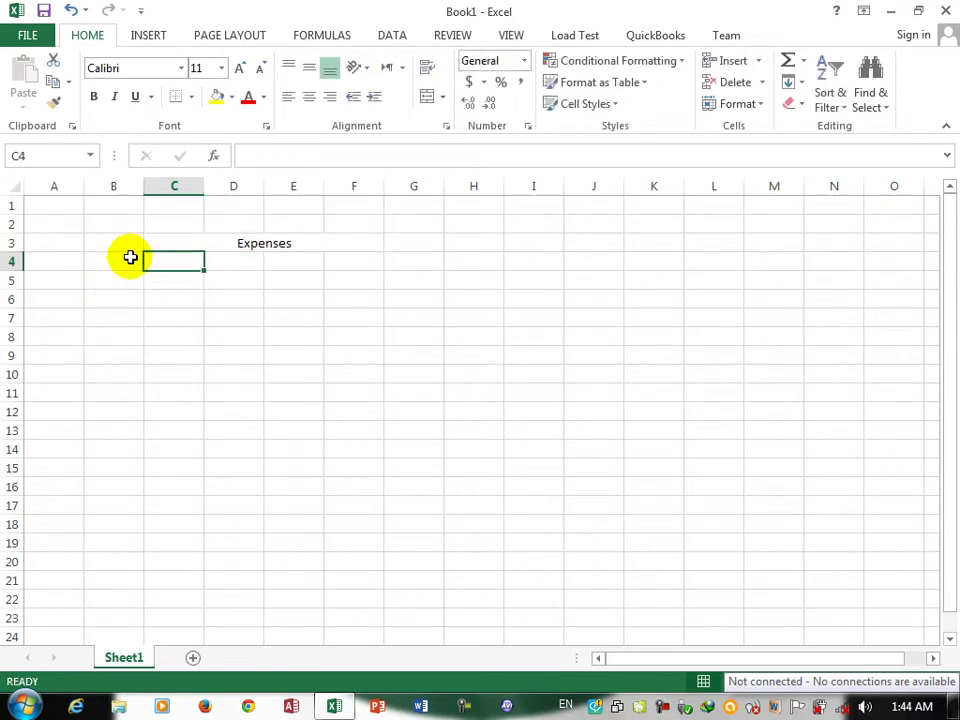
- Enter the column headers "ID", "Month" and "Expens" in cells B4 to D4
{"action": "left_click", "coordinate": [129, 255]}
{"action": "type", "text": "ID"}
{"action": "key", "text": "Tab"}
{"action": "type", "text": "M"}
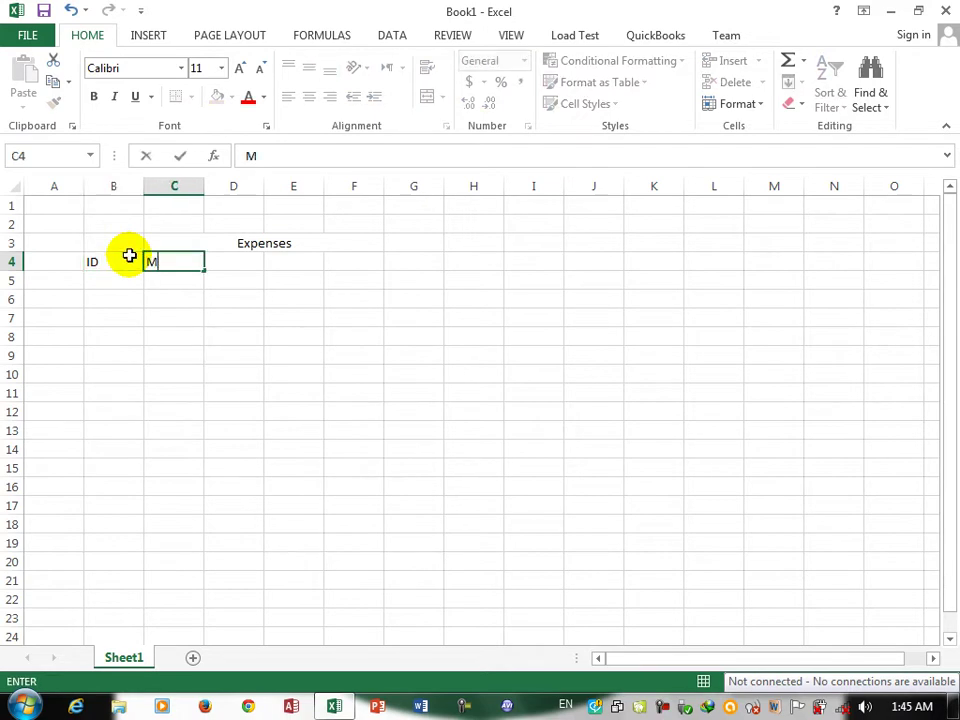
{"action": "type", "text": "onth"}
{"action": "key", "text": "Tab"}
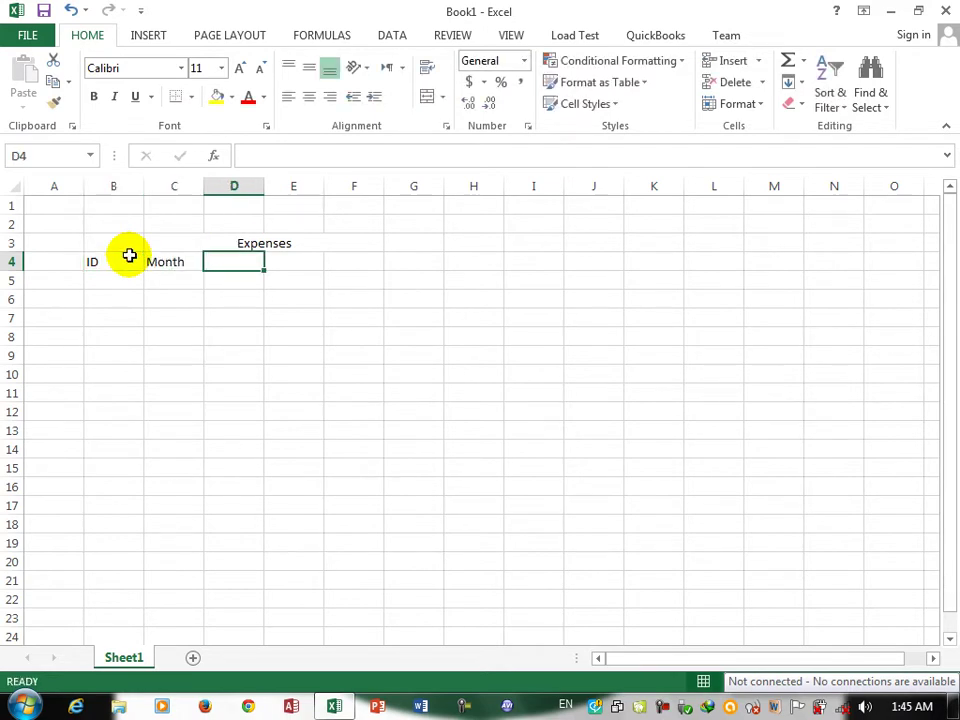
{"action": "type", "text": "Expens"}
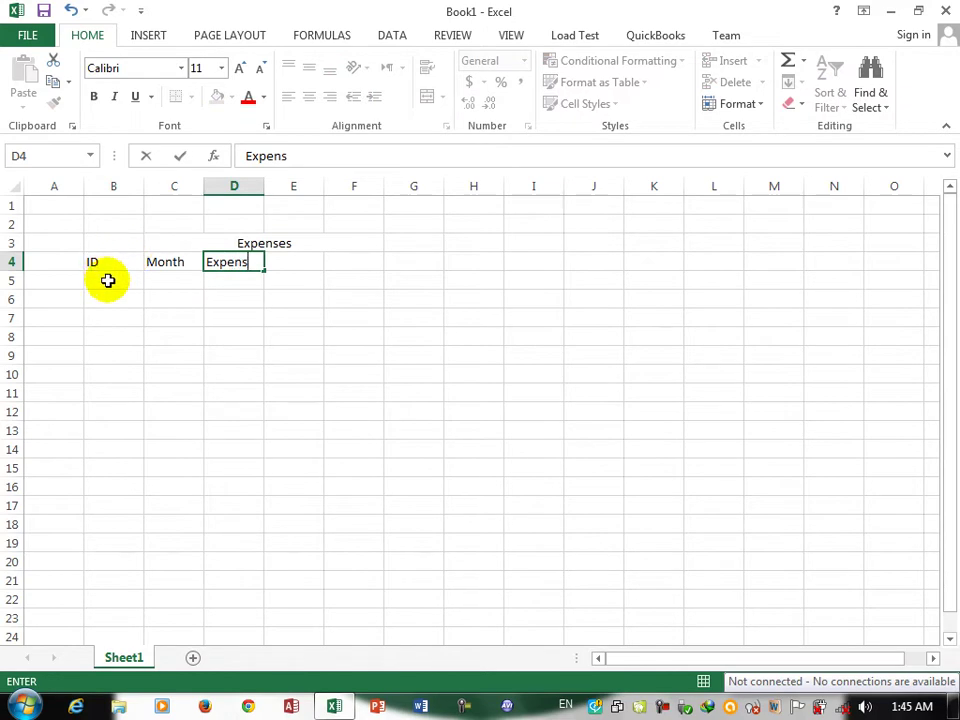
- Fill row 5 under the headers with ID 1, month "jan" and expense 10000
{"action": "left_click", "coordinate": [108, 280]}
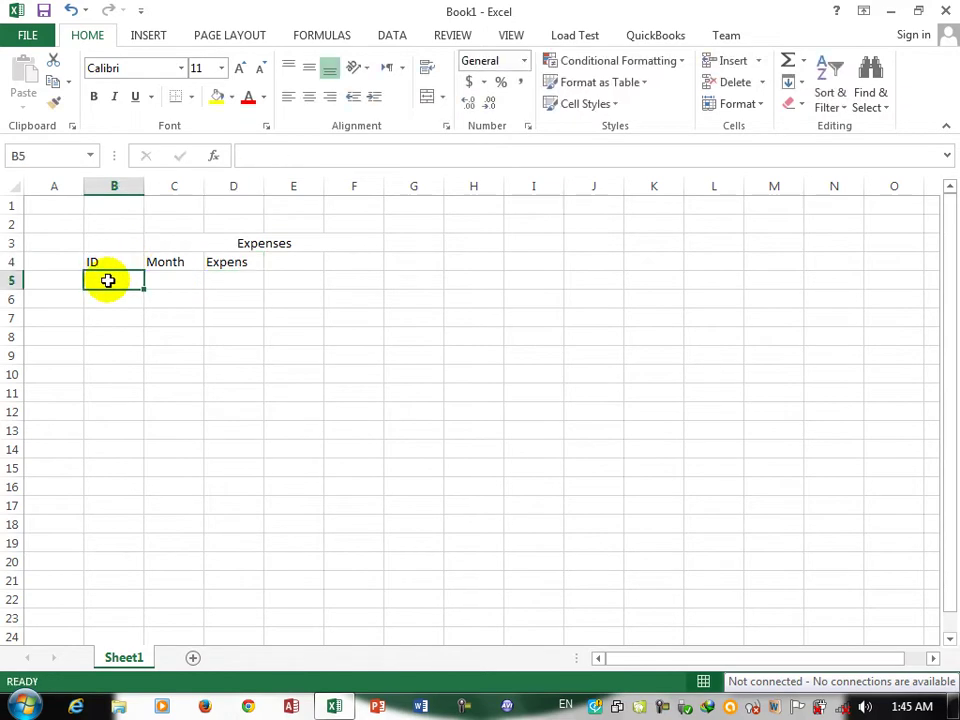
{"action": "type", "text": "1"}
{"action": "left_click", "coordinate": [173, 280]}
{"action": "type", "text": "jan"}
{"action": "key", "text": "Tab"}
{"action": "type", "text": "1000"}
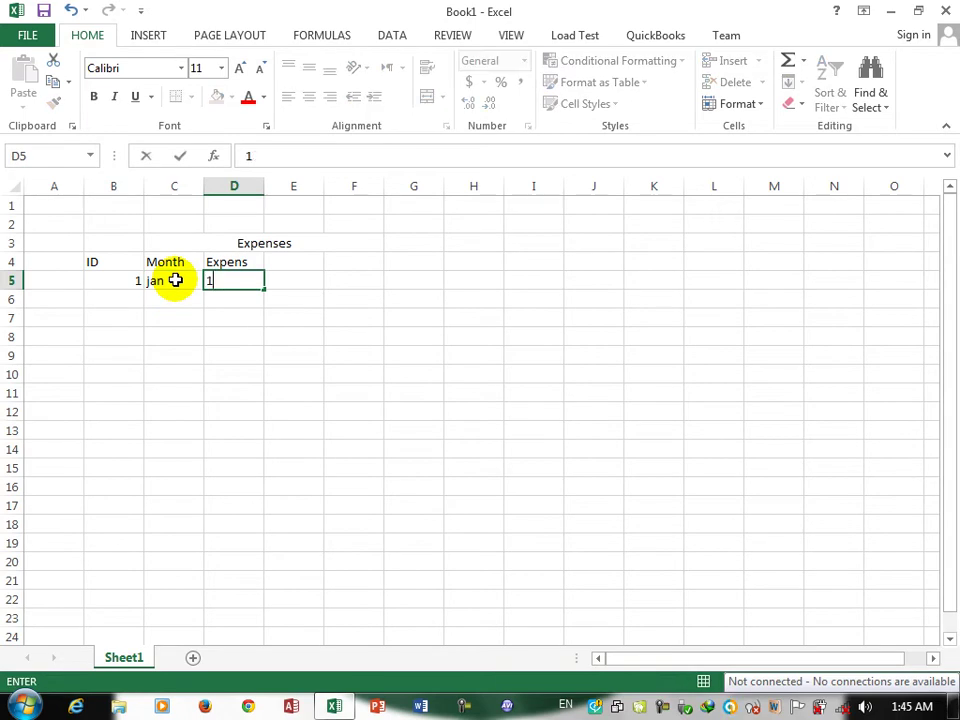
{"action": "key", "text": "Return"}
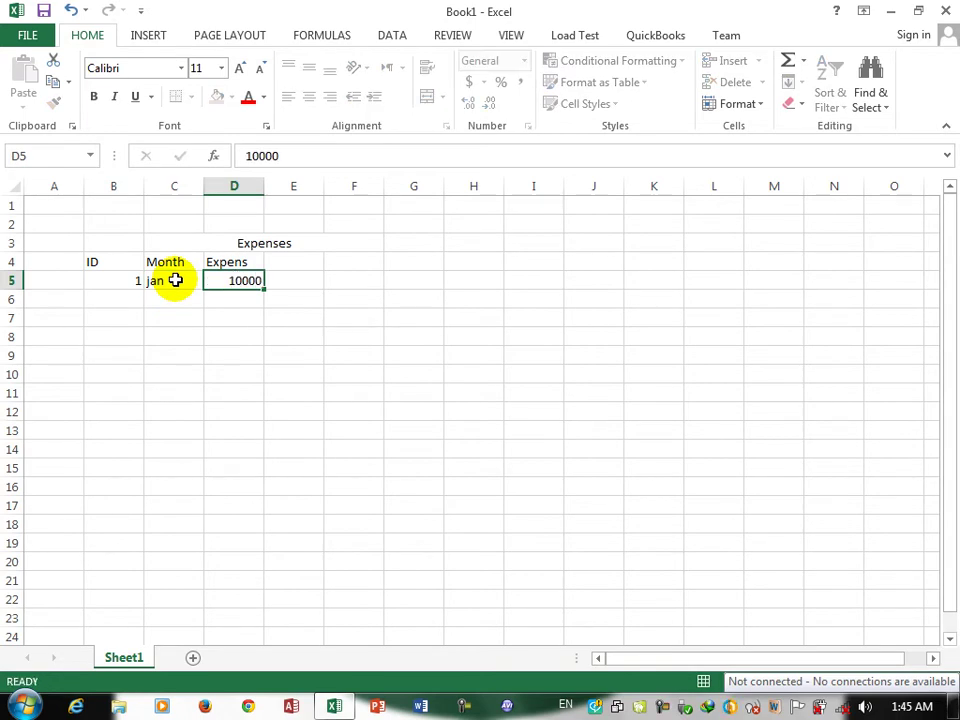
- Fill row 6 with ID 2, month "feb" and expense 15000
{"action": "type", "text": "2"}
{"action": "left_click", "coordinate": [186, 300]}
{"action": "type", "text": "feb"}
{"action": "key", "text": "Tab"}
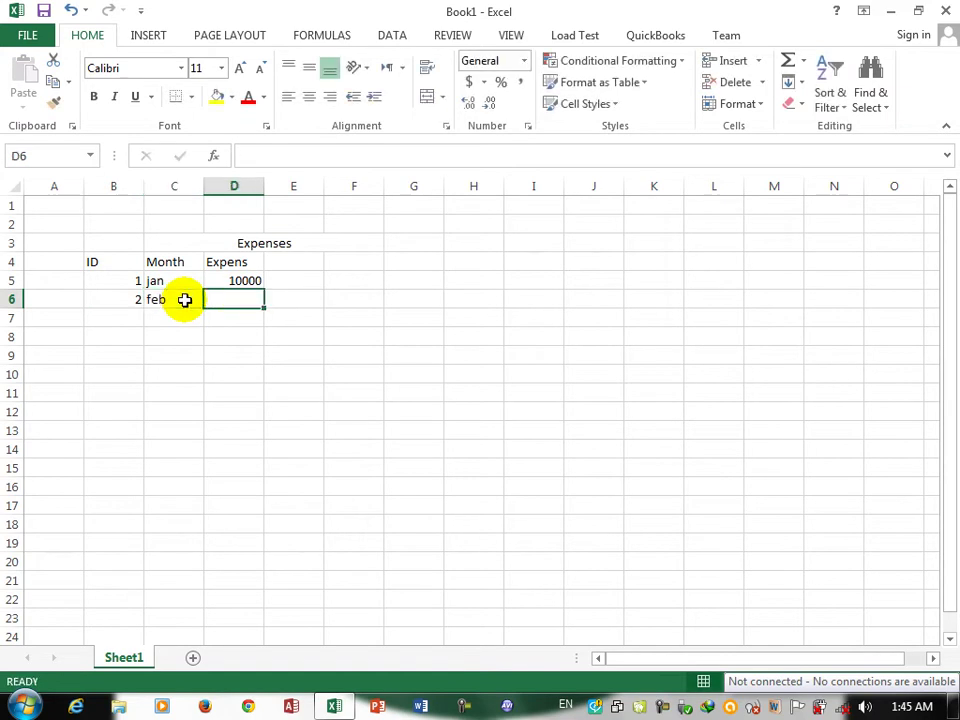
{"action": "type", "text": "15000"}
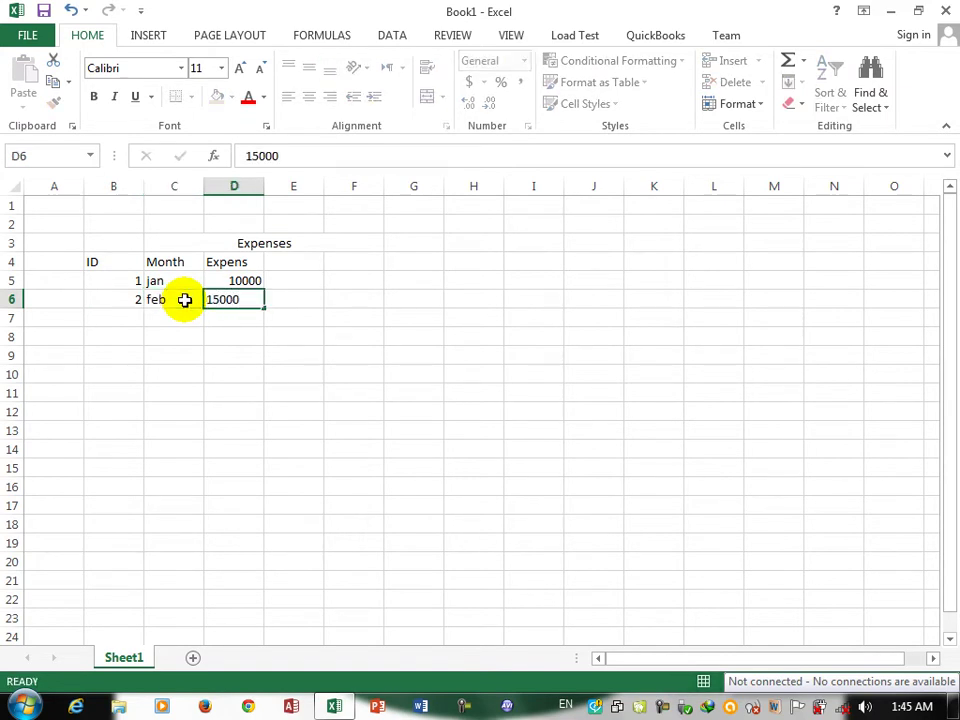
{"action": "key", "text": "Return"}
- Fill row 7 with ID 3, month "mar" and expense 30000
{"action": "key", "text": "Left"}
{"action": "type", "text": "3"}
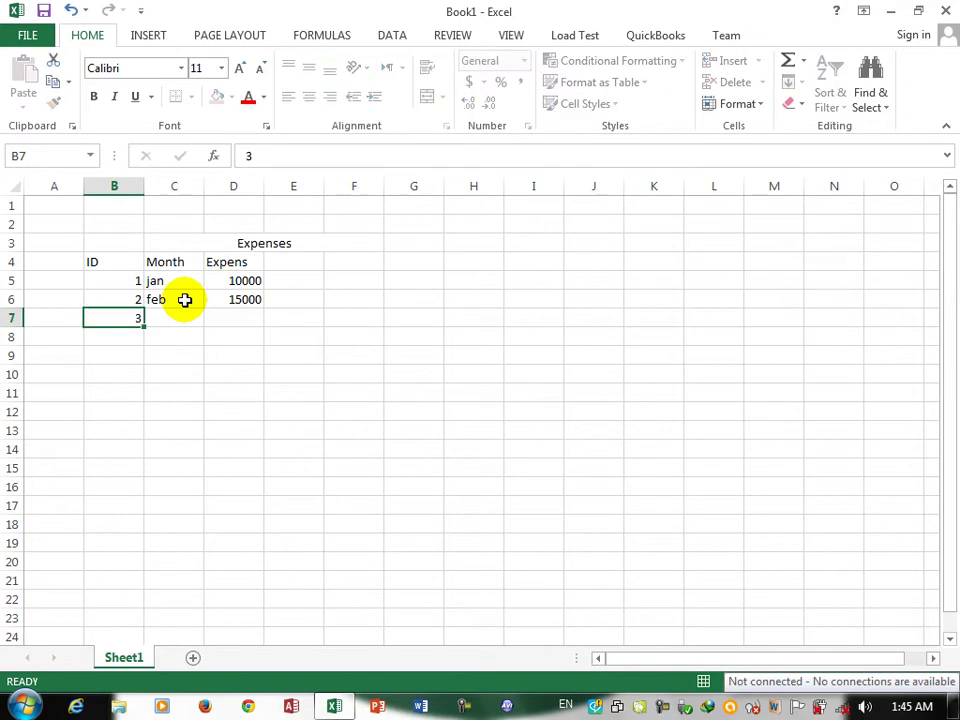
{"action": "key", "text": "Tab"}
{"action": "type", "text": "mar"}
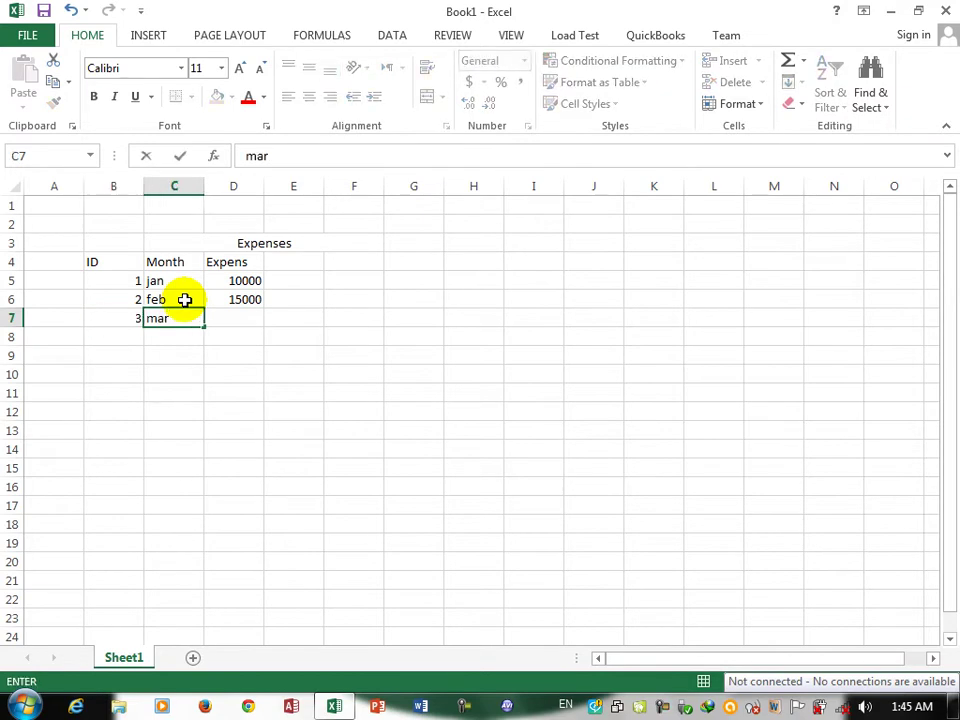
{"action": "key", "text": "Tab"}
{"action": "type", "text": "30"}
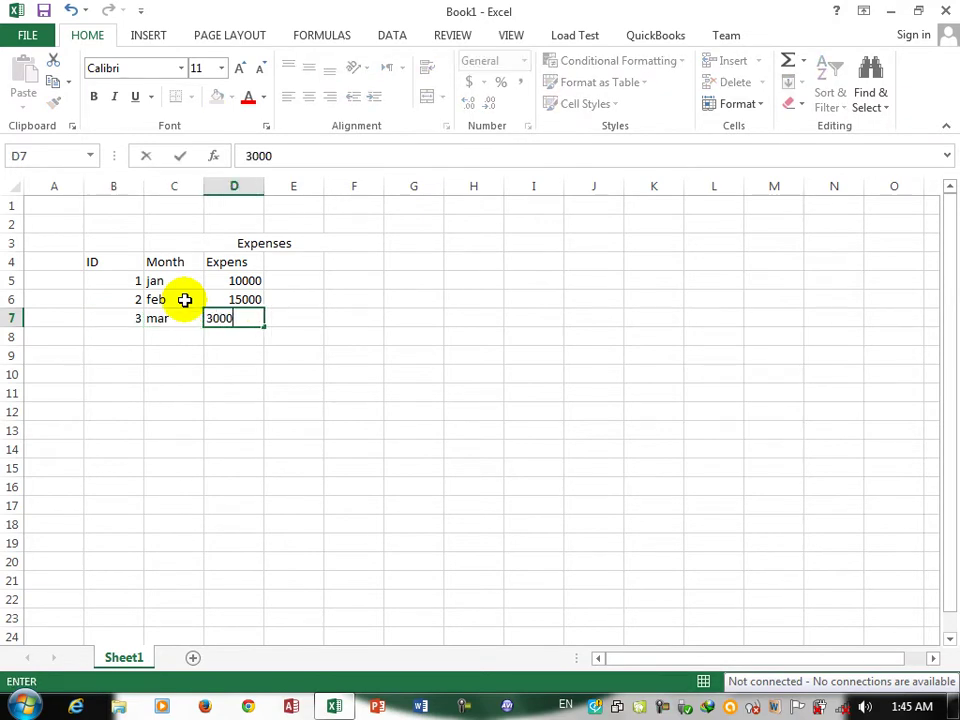
{"action": "key", "text": "Return"}
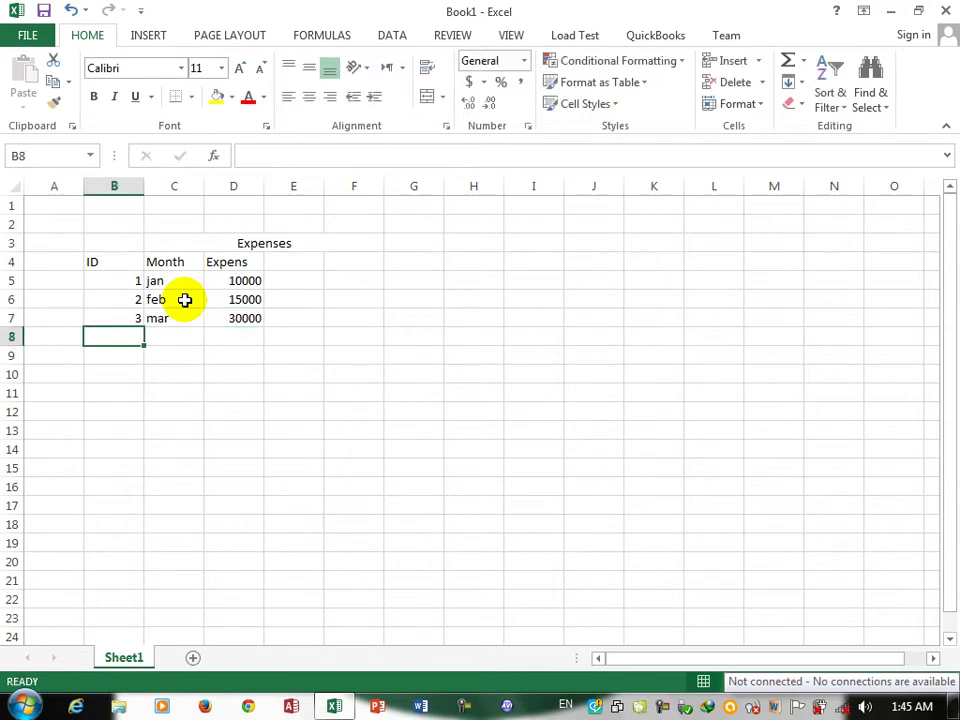
- Format the whole table B4:D7 with a bottom border and bold text
{"action": "left_click_drag", "start_coordinate": [94, 264], "coordinate": [259, 328]}
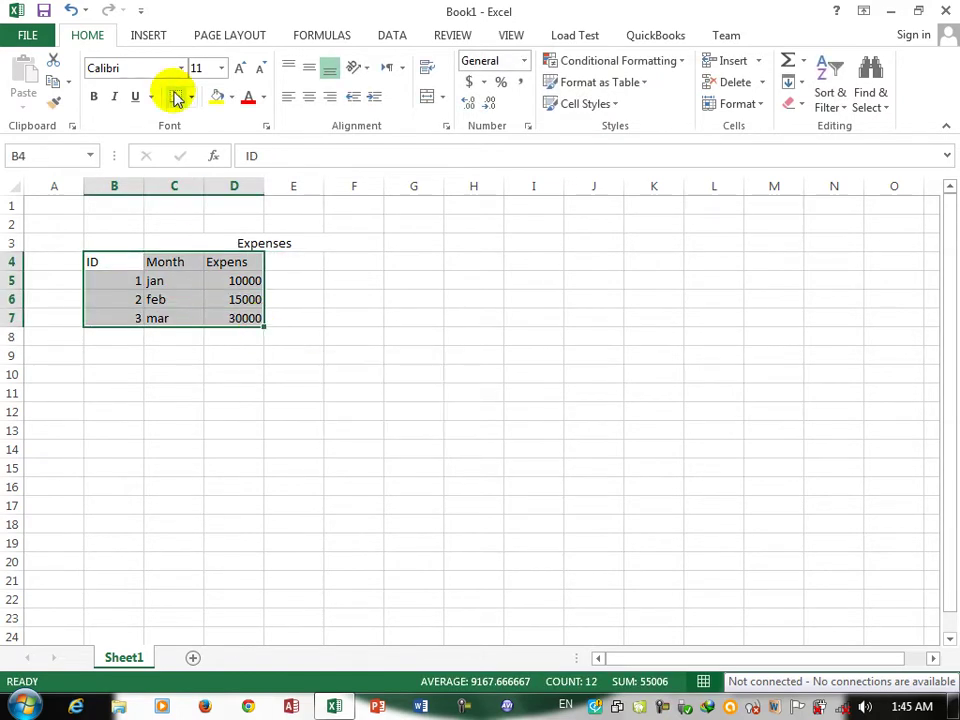
{"action": "left_click", "coordinate": [93, 96]}
{"action": "left_click", "coordinate": [161, 300]}
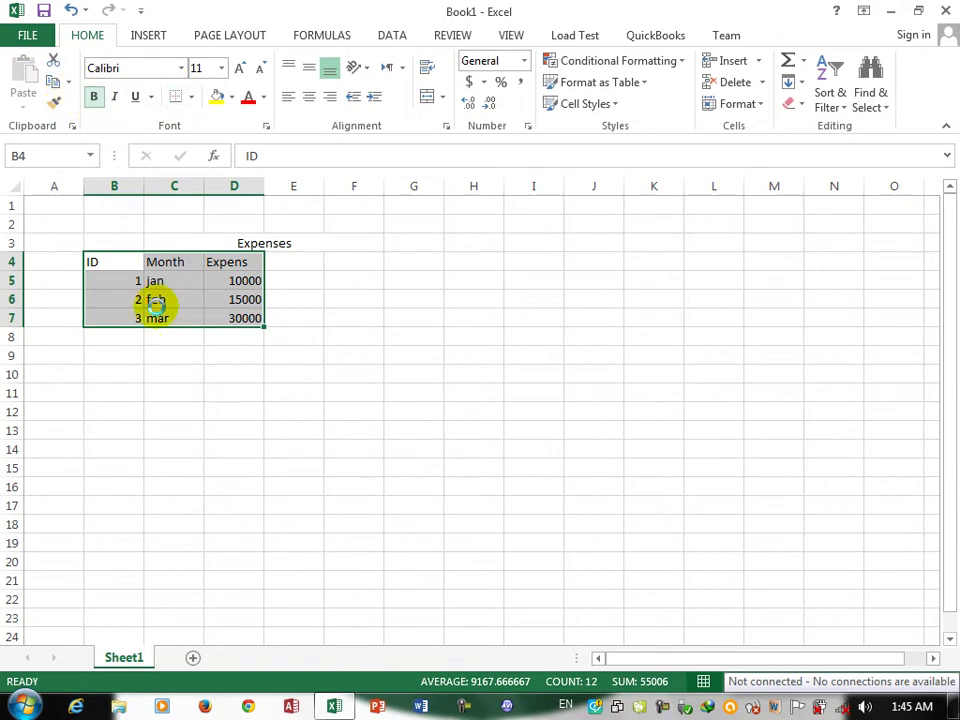
- Fill the header cells B4:D4 with yellow
{"action": "left_click_drag", "start_coordinate": [99, 259], "coordinate": [259, 262]}
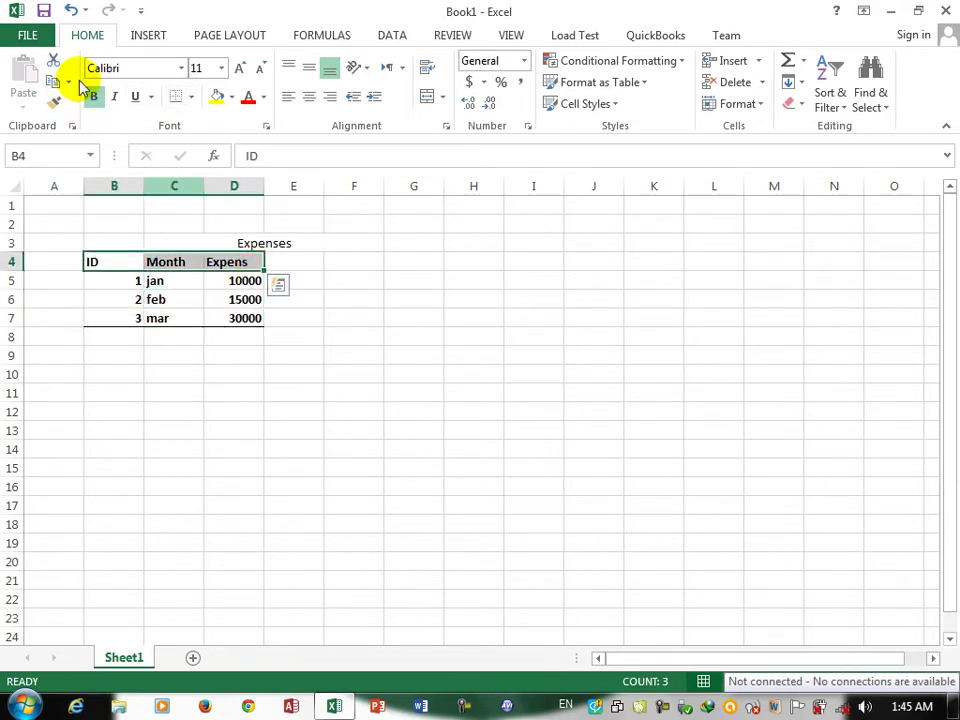
{"action": "left_click", "coordinate": [219, 97]}
{"action": "left_click", "coordinate": [253, 241]}
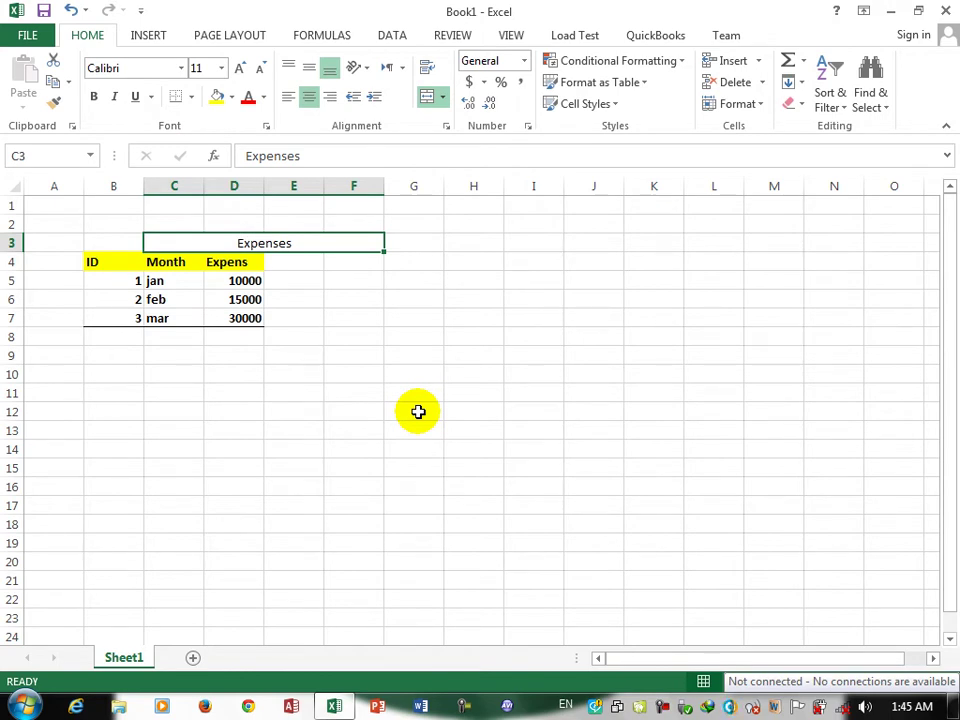
{"action": "left_click", "coordinate": [150, 40]}
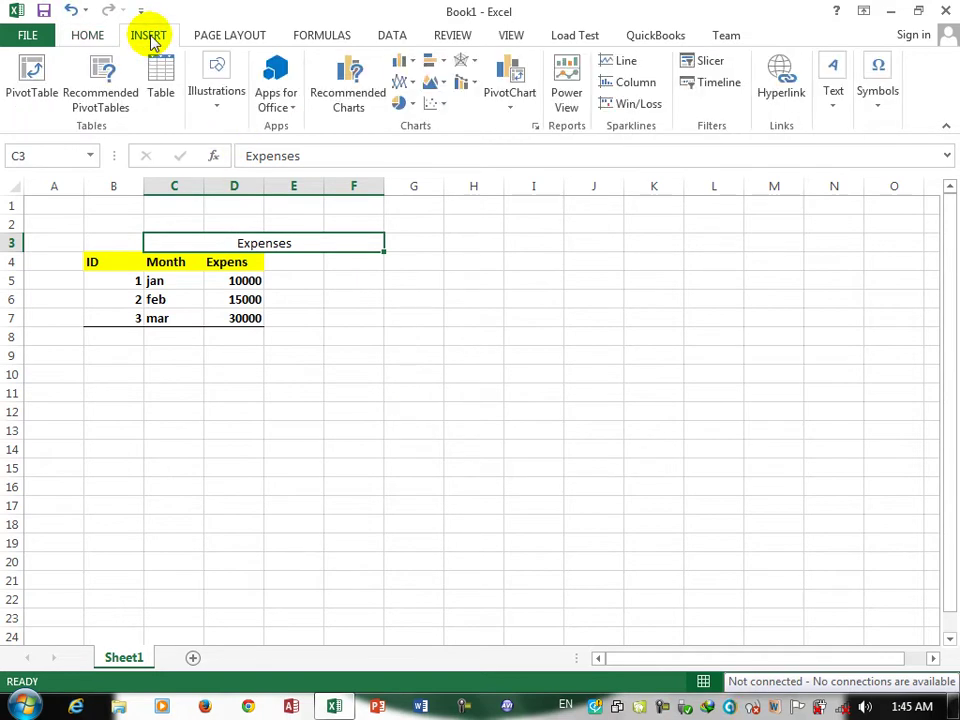
{"action": "left_click", "coordinate": [360, 113]}
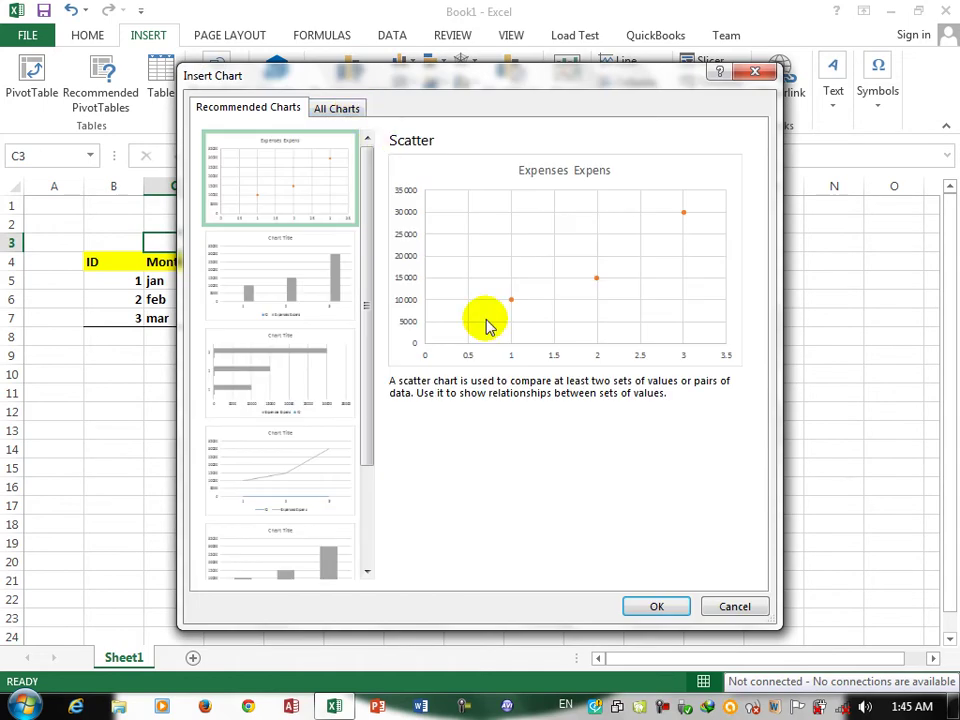
{"action": "left_click", "coordinate": [718, 606]}
- Open the recommended charts for the table B4:D7 and preview the second Clustered Column, the Clustered Bar and the Stacked Column suggestions
{"action": "left_click_drag", "start_coordinate": [92, 262], "coordinate": [259, 318]}
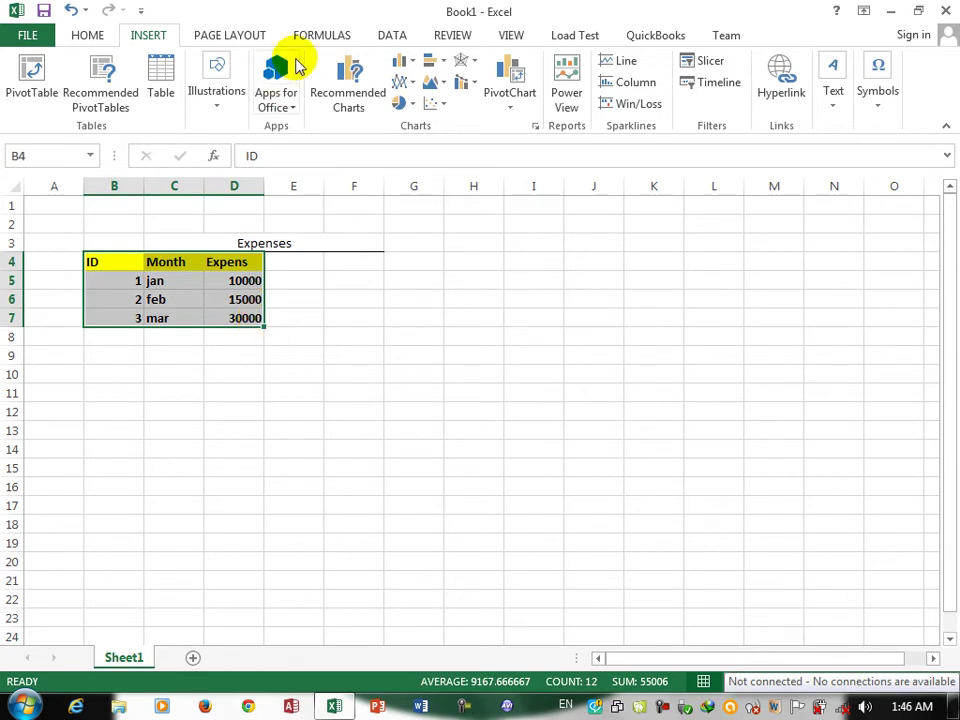
{"action": "left_click", "coordinate": [366, 83]}
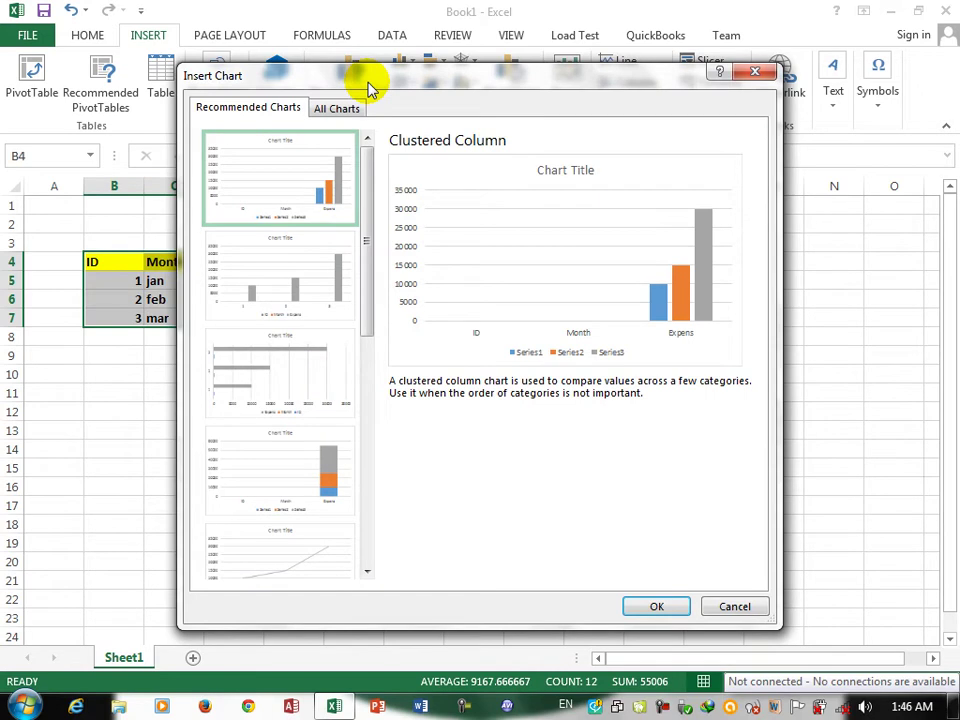
{"action": "left_click", "coordinate": [315, 251]}
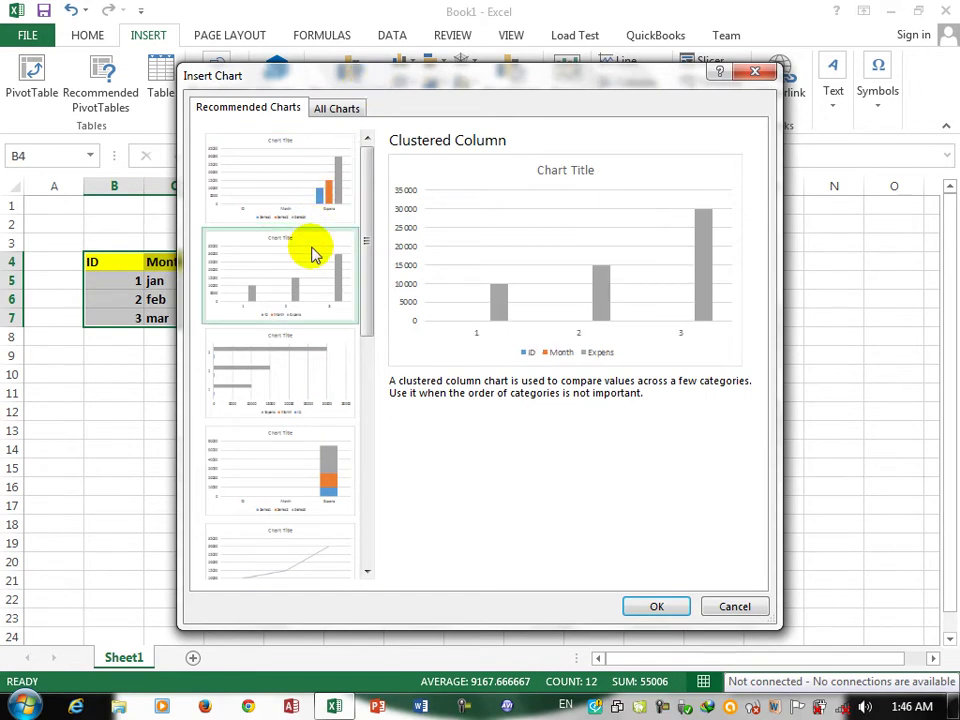
{"action": "left_click", "coordinate": [275, 405]}
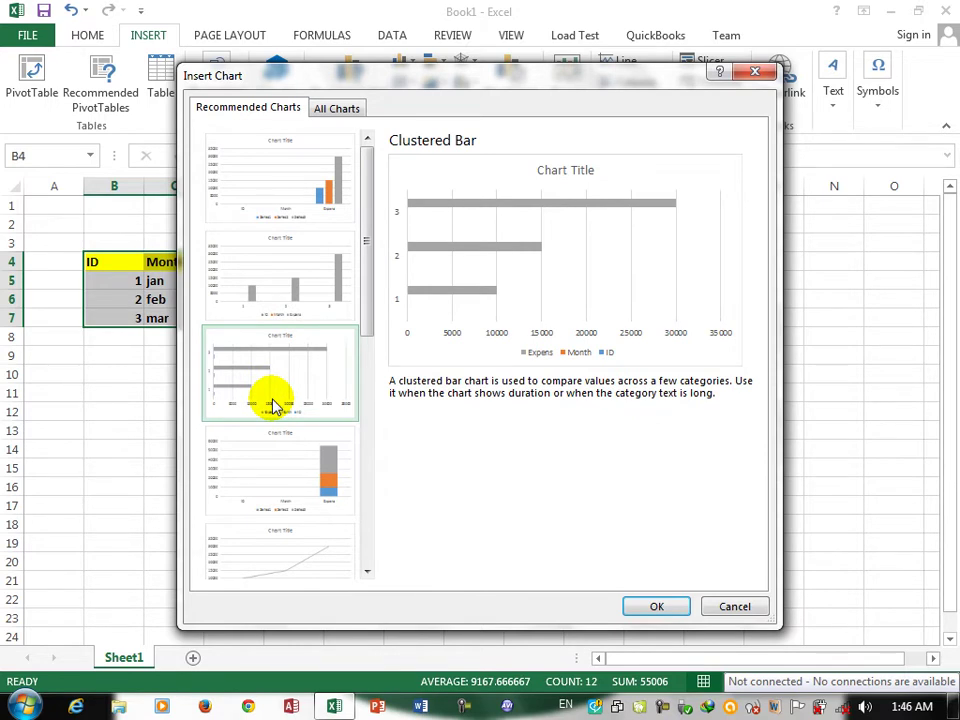
{"action": "left_click", "coordinate": [328, 481]}
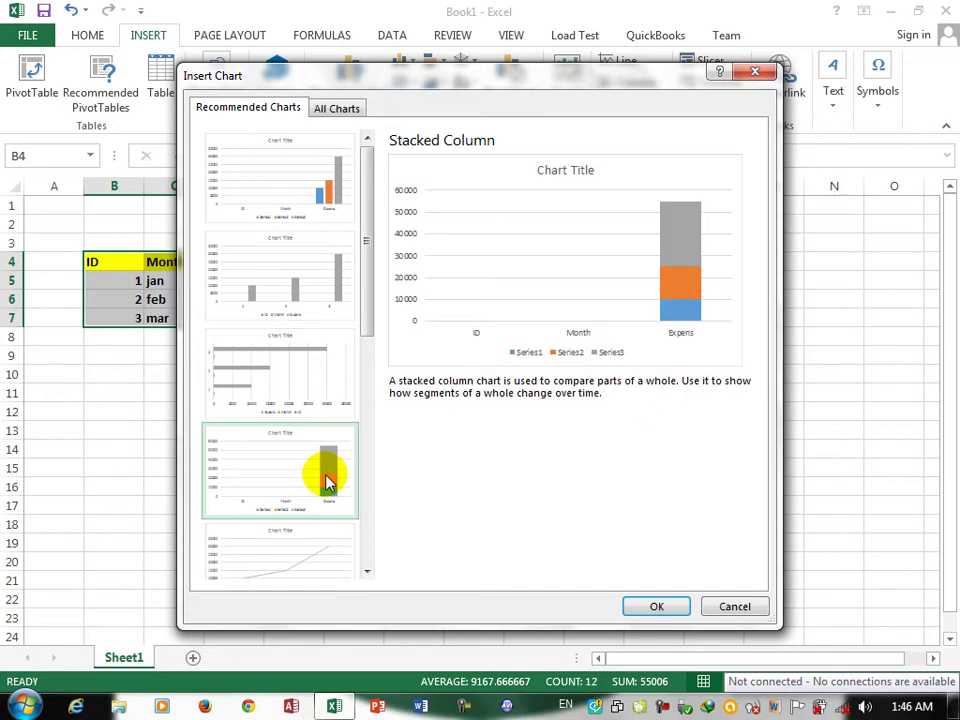
- Preview the last recommended charts, including 100% Stacked Column and Stacked Bar
{"action": "left_click_drag", "start_coordinate": [369, 259], "coordinate": [373, 566]}
{"action": "left_click", "coordinate": [310, 537]}
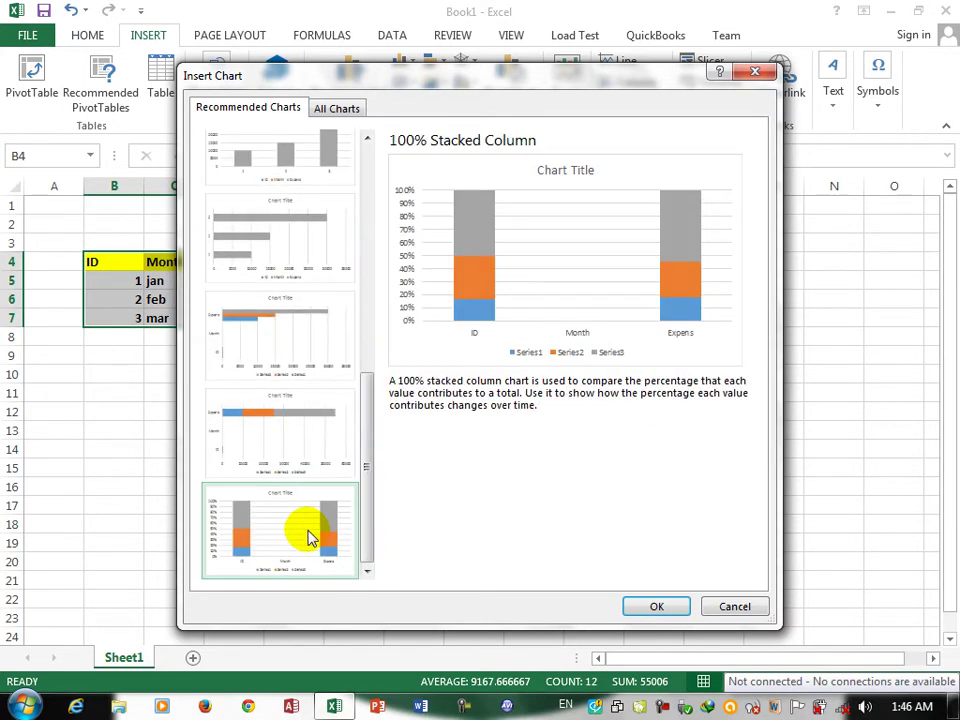
{"action": "left_click", "coordinate": [274, 428]}
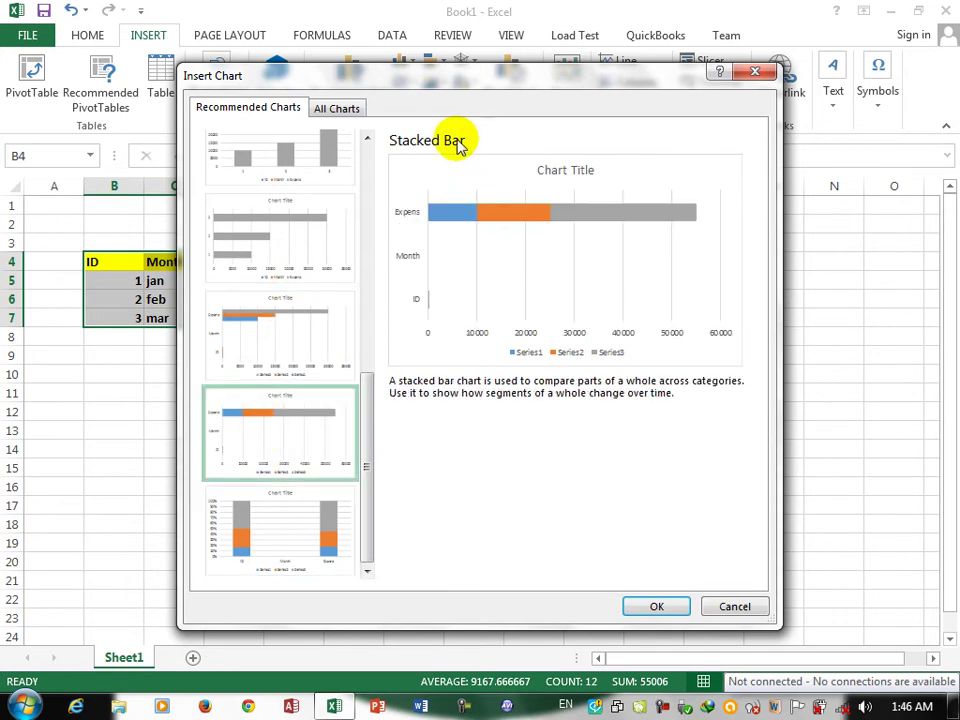
{"action": "left_click", "coordinate": [275, 322]}
- Go back up through the recommended charts one by one to the first Clustered Bar suggestion
{"action": "left_click", "coordinate": [289, 240]}
{"action": "key", "text": "Up"}
{"action": "key", "text": "Up"}
{"action": "key", "text": "Up"}
{"action": "left_click", "coordinate": [289, 240]}
{"action": "key", "text": "Up"}
{"action": "key", "text": "Up"}
{"action": "key", "text": "Up"}
{"action": "key", "text": "Up"}
{"action": "key", "text": "Up"}
{"action": "key", "text": "Up"}
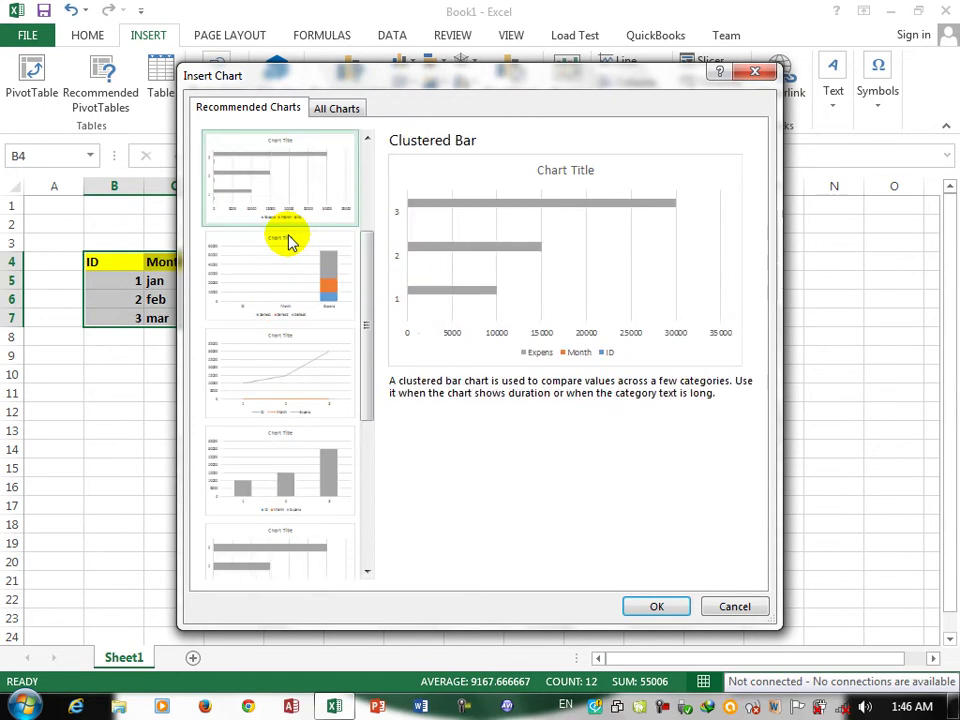
- Insert the first recommended chart, the Clustered Column with ID, Month and Expens as categories
{"action": "key", "text": "Up"}
{"action": "key", "text": "Up"}
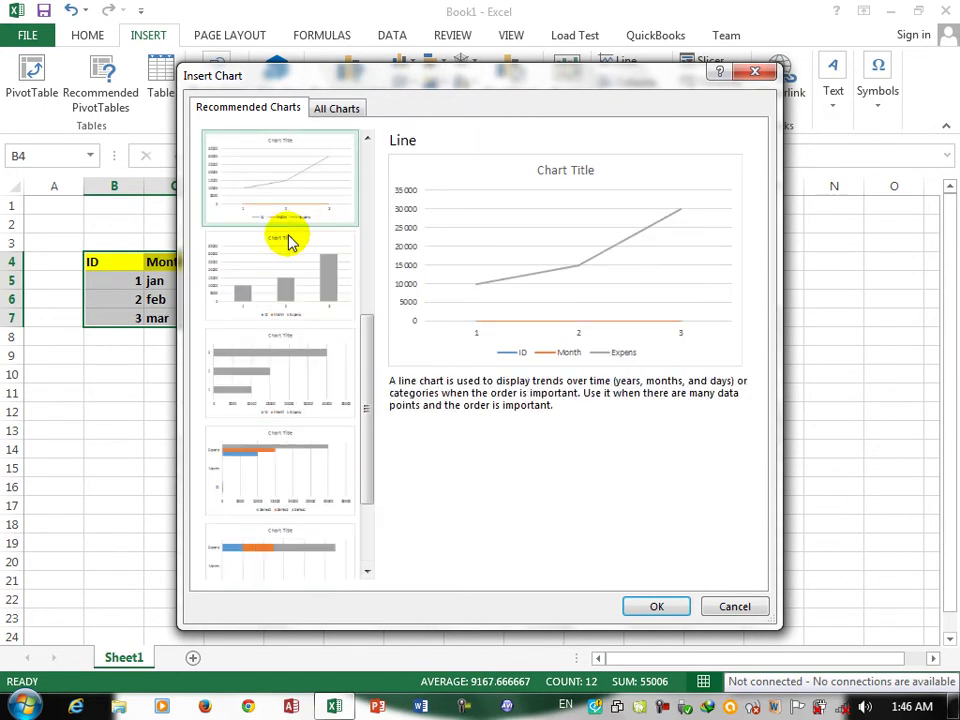
{"action": "left_click_drag", "start_coordinate": [370, 332], "coordinate": [375, 154]}
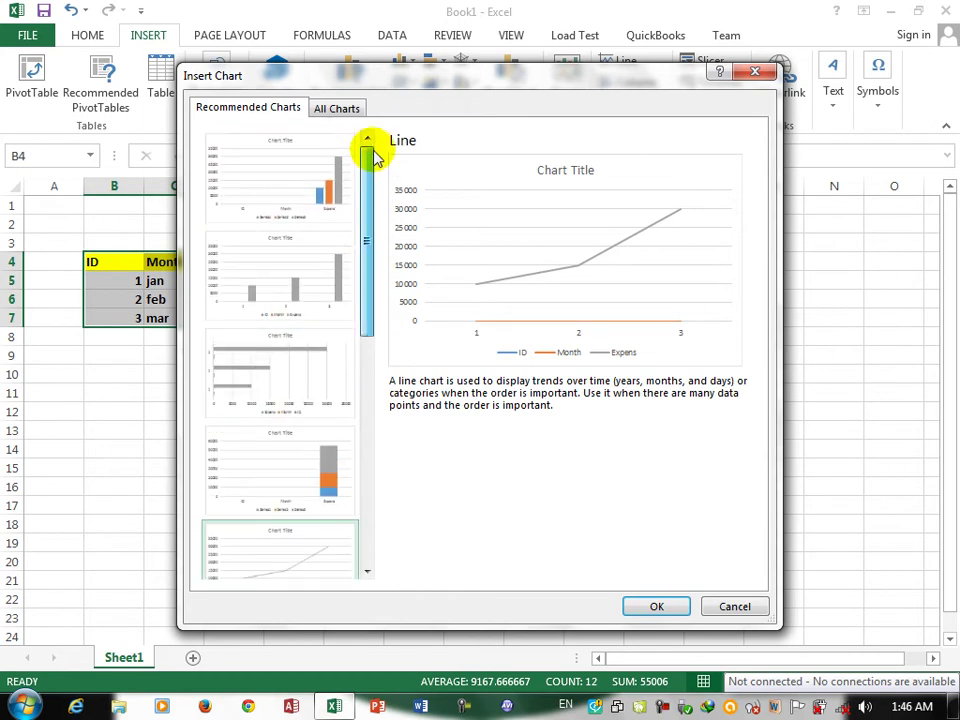
{"action": "left_click", "coordinate": [315, 160]}
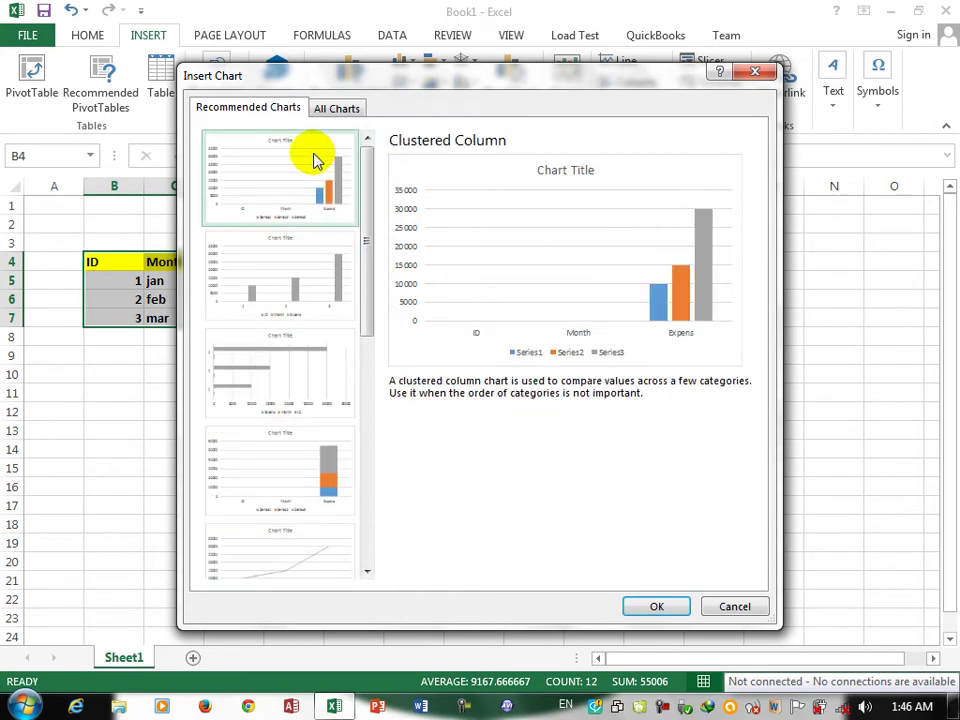
{"action": "left_click", "coordinate": [327, 111]}
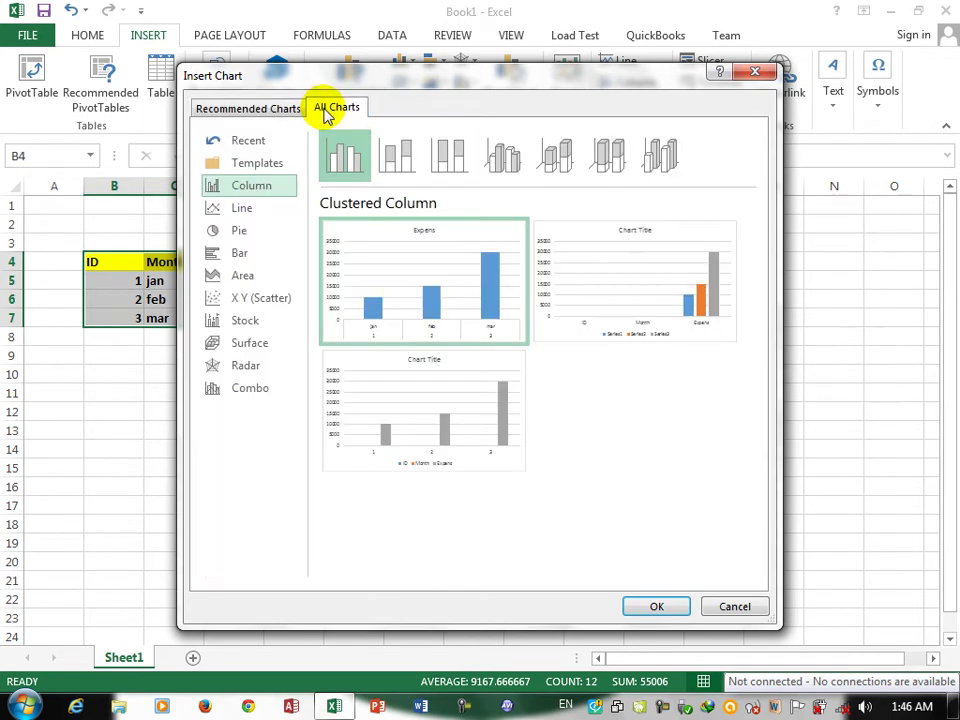
{"action": "left_click", "coordinate": [264, 114]}
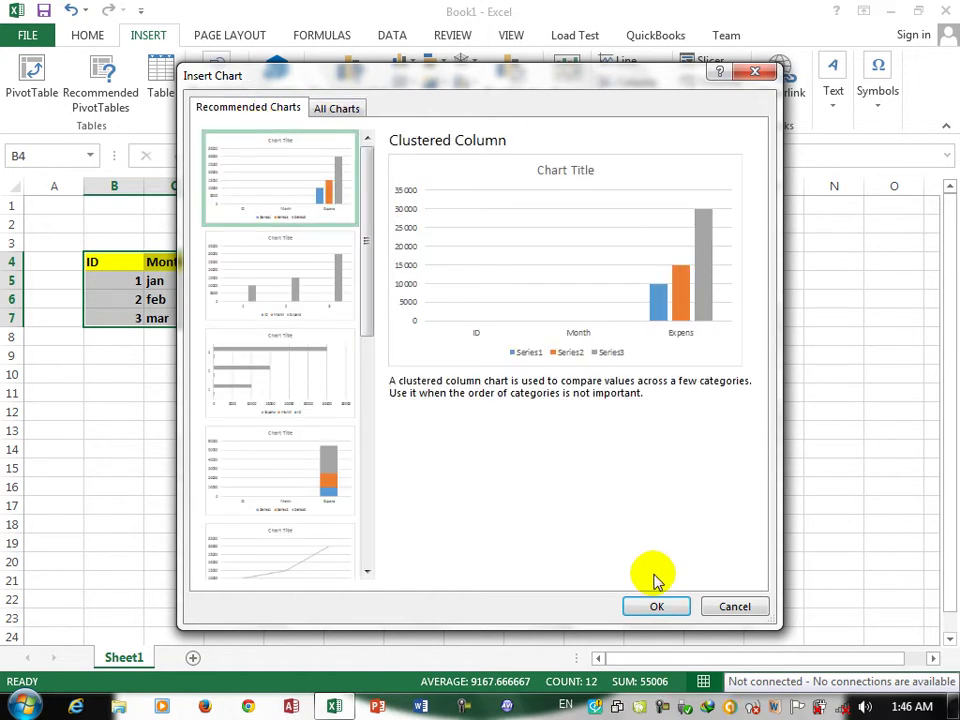
{"action": "left_click", "coordinate": [656, 605]}
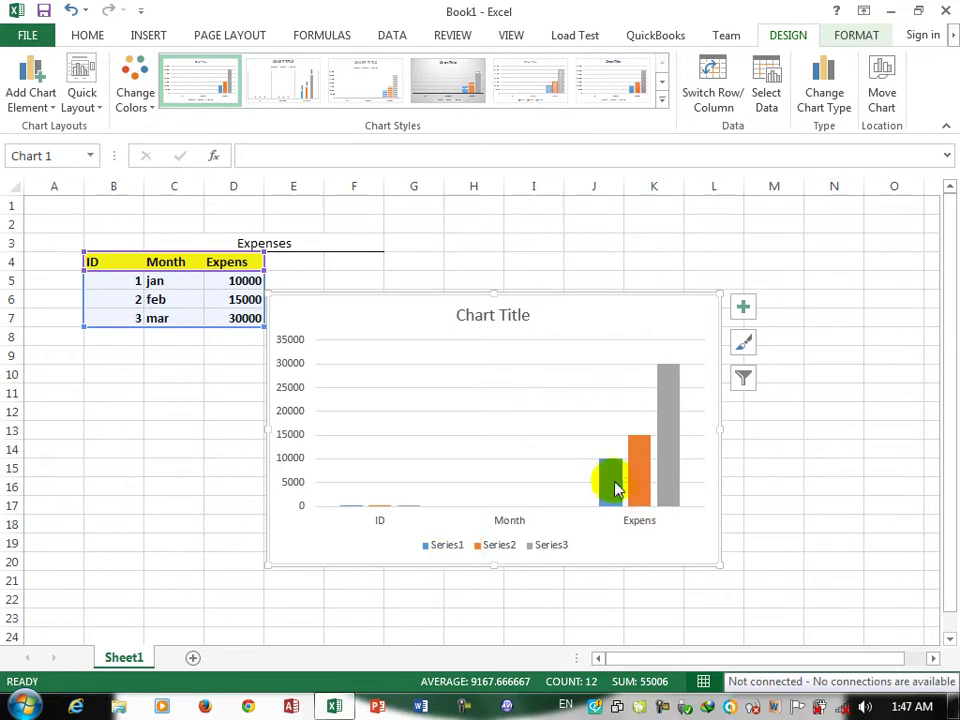
- Move the clustered column chart clear of the table, so that it starts at about cell H3
{"action": "mouse_move", "coordinate": [613, 488]}
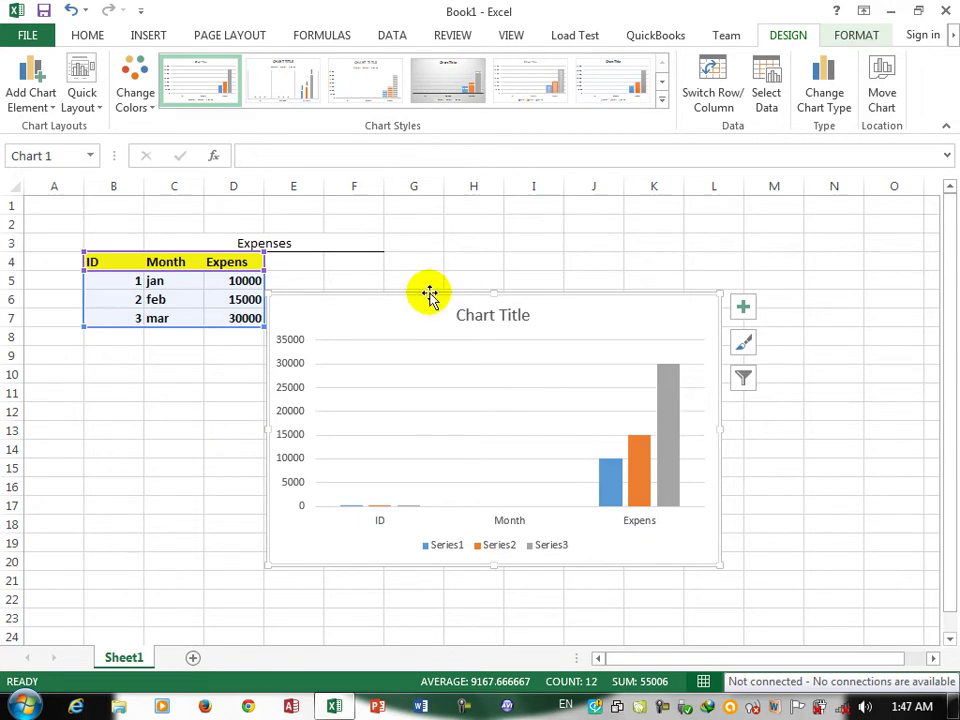
{"action": "left_click_drag", "start_coordinate": [429, 293], "coordinate": [646, 241]}
{"action": "left_click", "coordinate": [285, 390]}
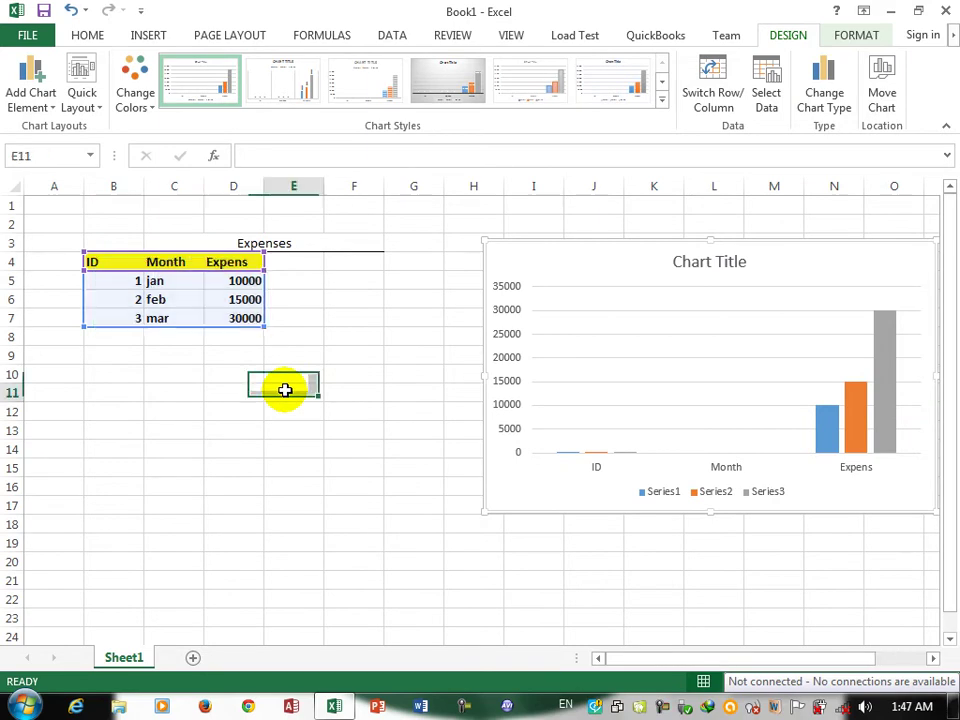
- Open the full list of chart types for the table B4:D7 and review the Recent, Templates, Column and Line categories
{"action": "left_click_drag", "start_coordinate": [94, 264], "coordinate": [245, 320]}
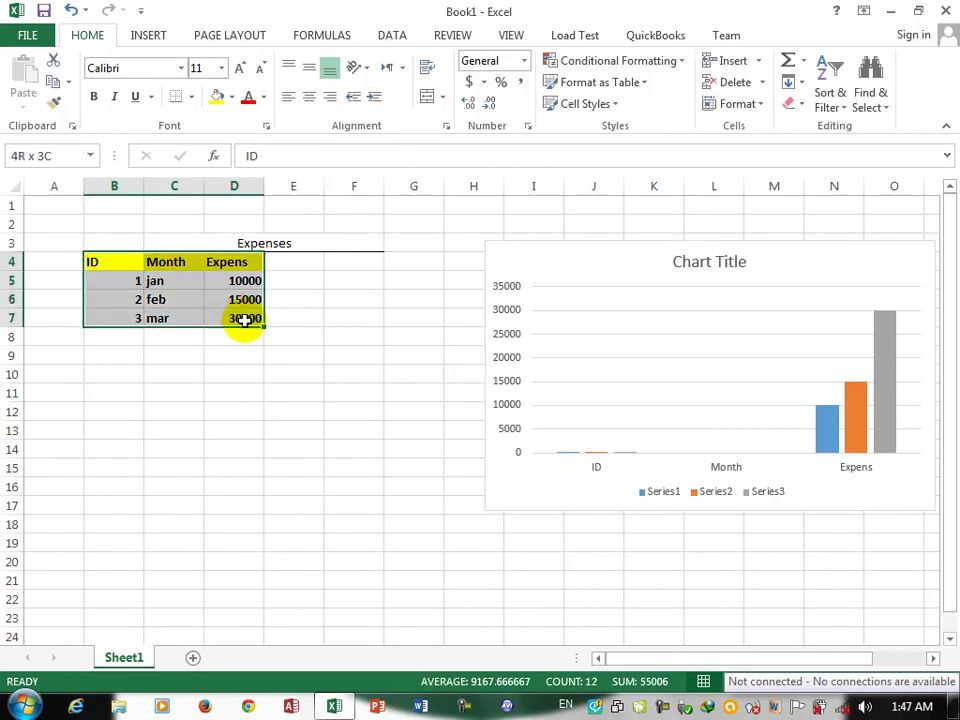
{"action": "left_click", "coordinate": [150, 35]}
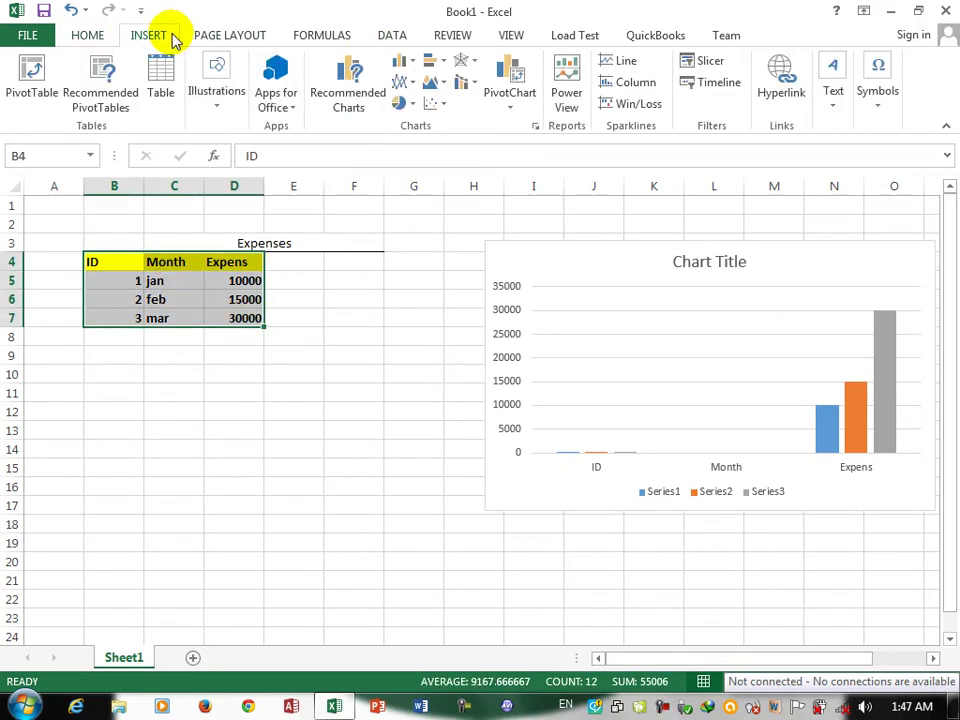
{"action": "left_click", "coordinate": [336, 97]}
{"action": "left_click", "coordinate": [337, 108]}
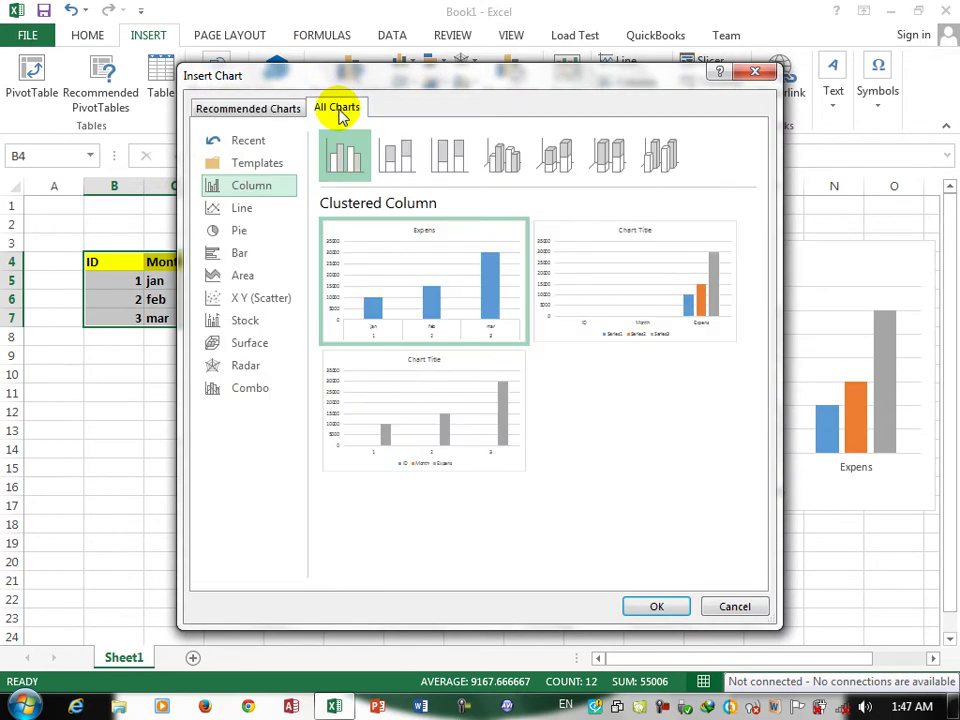
{"action": "left_click", "coordinate": [262, 143]}
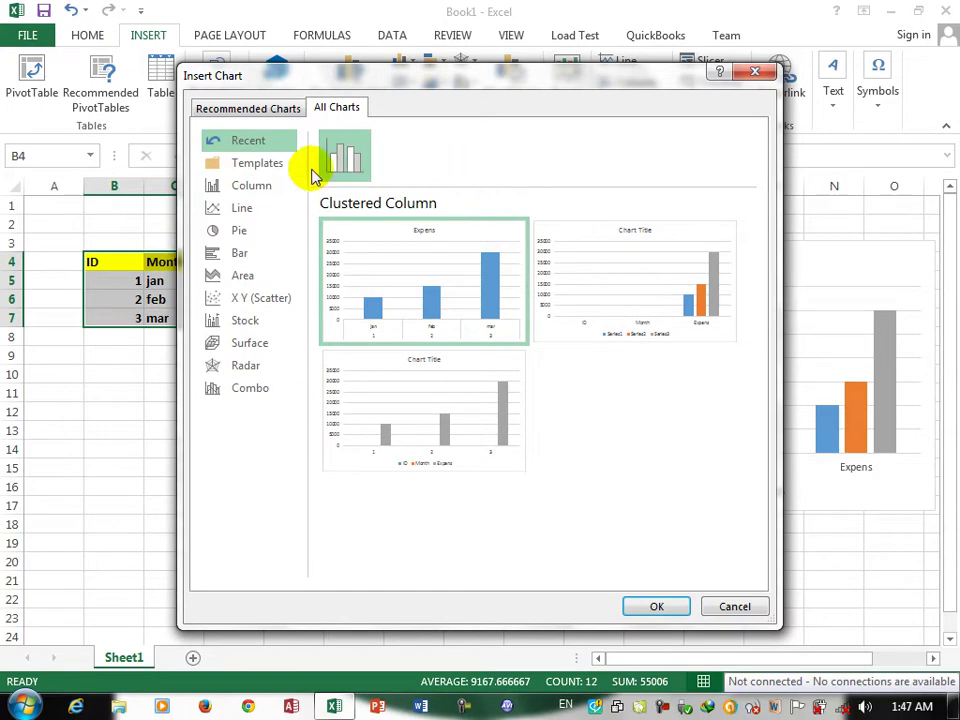
{"action": "left_click", "coordinate": [278, 168]}
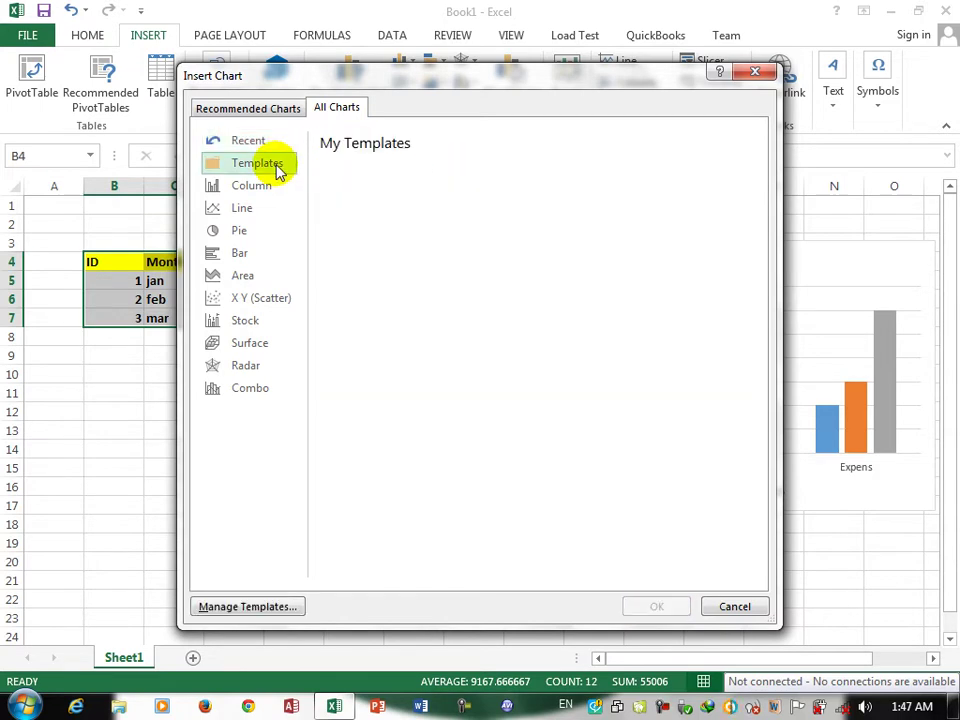
{"action": "left_click", "coordinate": [240, 192]}
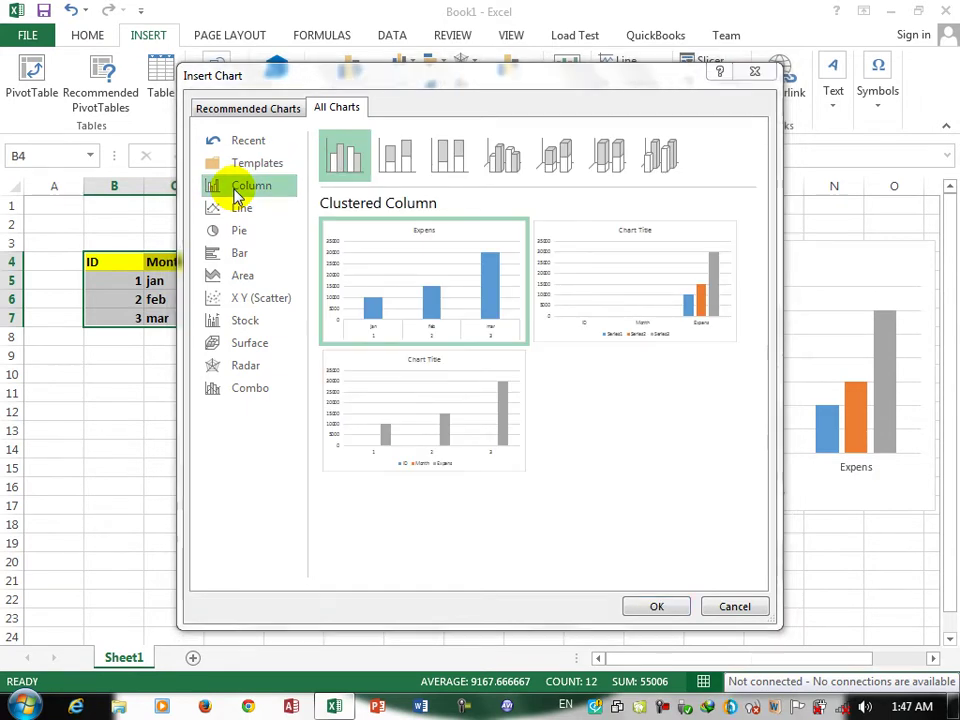
{"action": "left_click", "coordinate": [240, 210]}
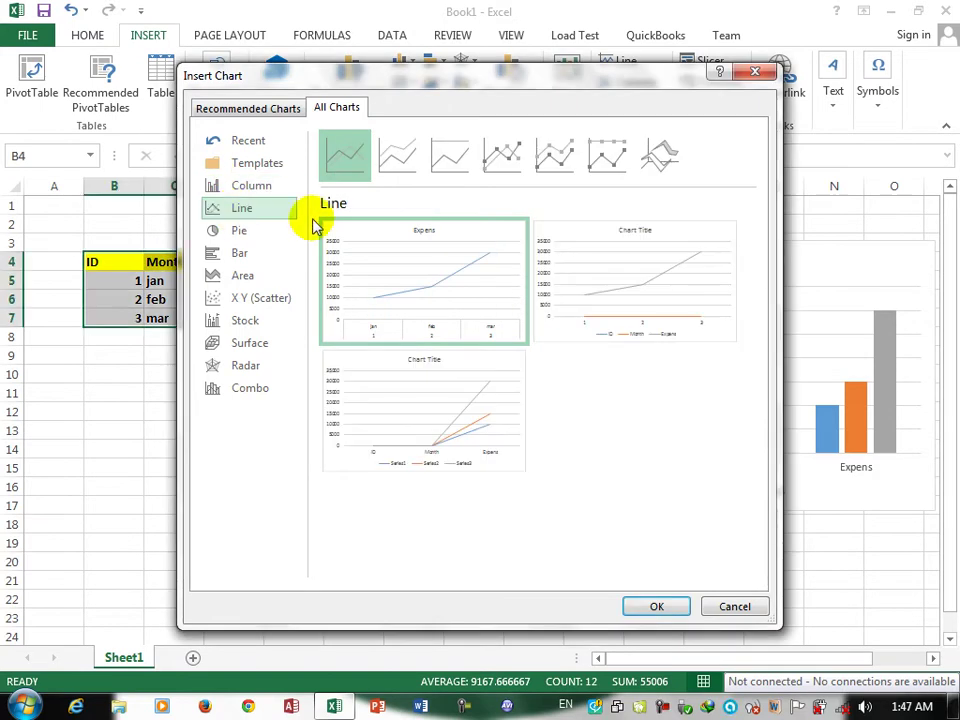
{"action": "mouse_move", "coordinate": [431, 422]}
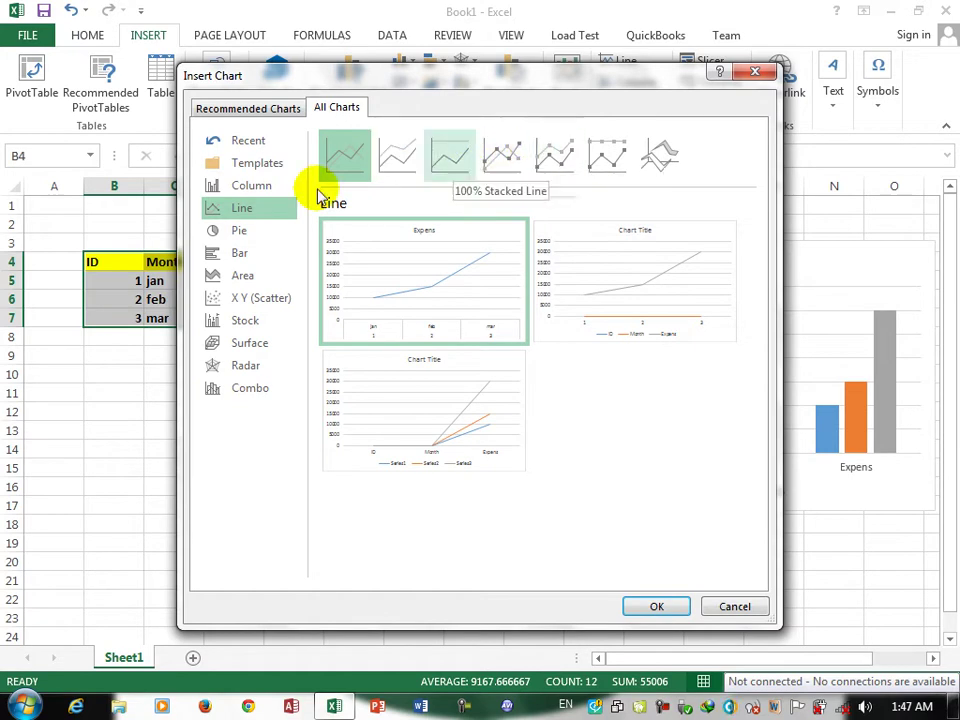
- Review the Pie, Bar, Area, X Y (Scatter), Stock, Surface, Radar and Combo chart categories
{"action": "left_click", "coordinate": [263, 236]}
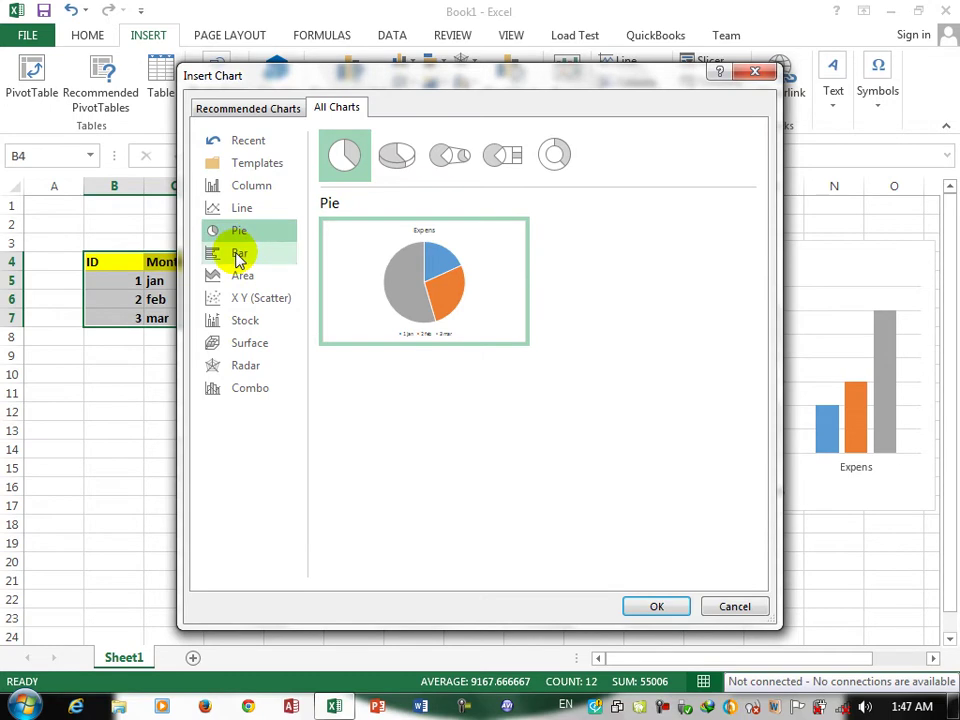
{"action": "left_click", "coordinate": [238, 255]}
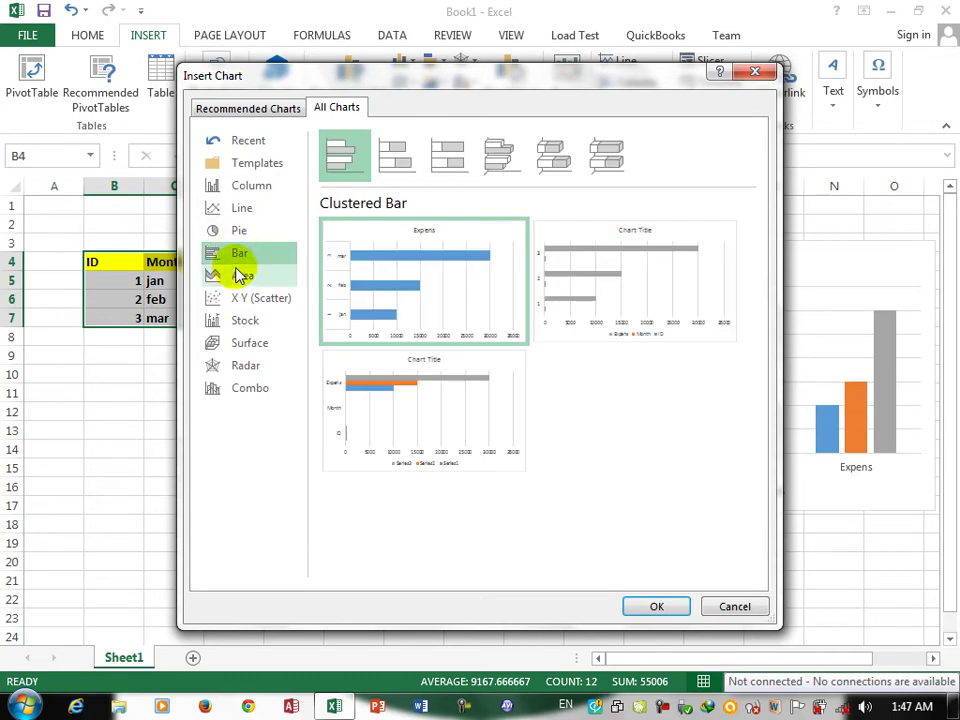
{"action": "left_click", "coordinate": [239, 278]}
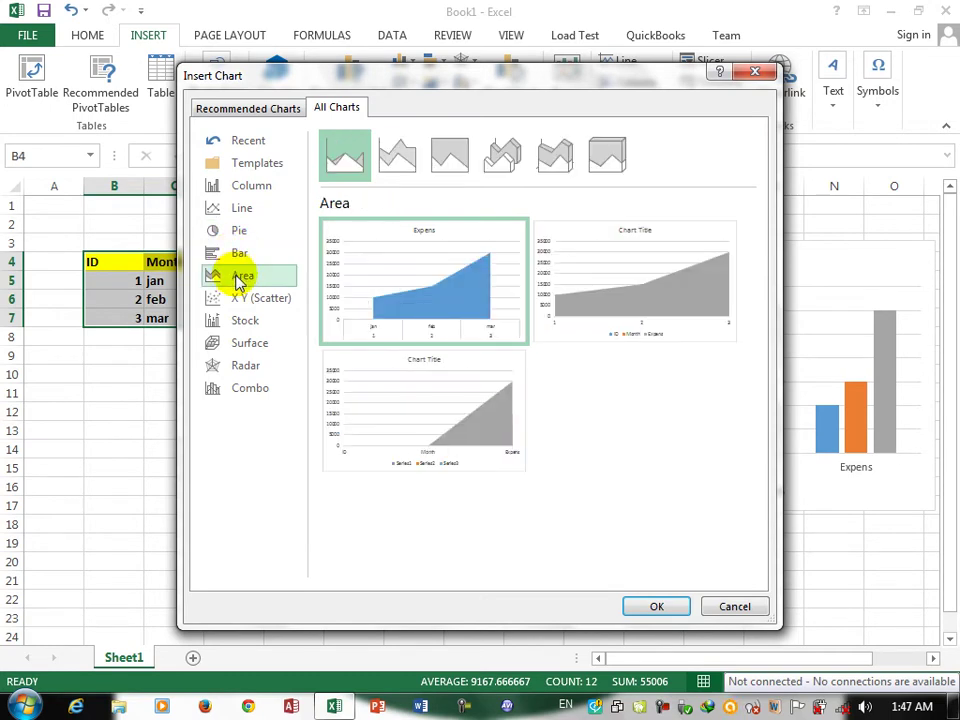
{"action": "left_click", "coordinate": [241, 302]}
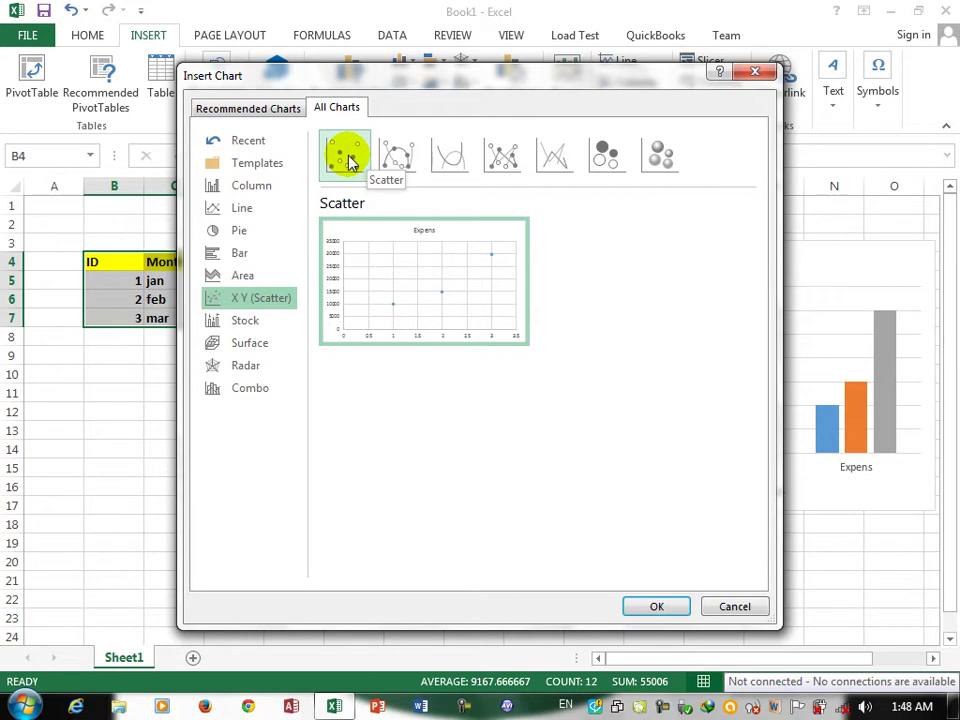
{"action": "left_click", "coordinate": [245, 325]}
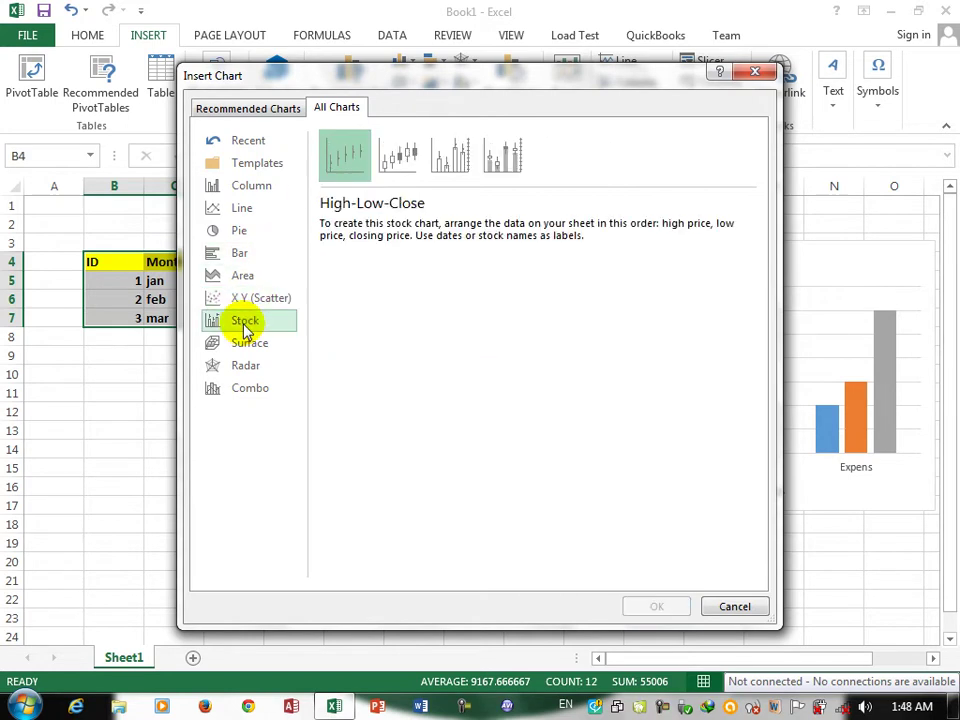
{"action": "left_click", "coordinate": [248, 347]}
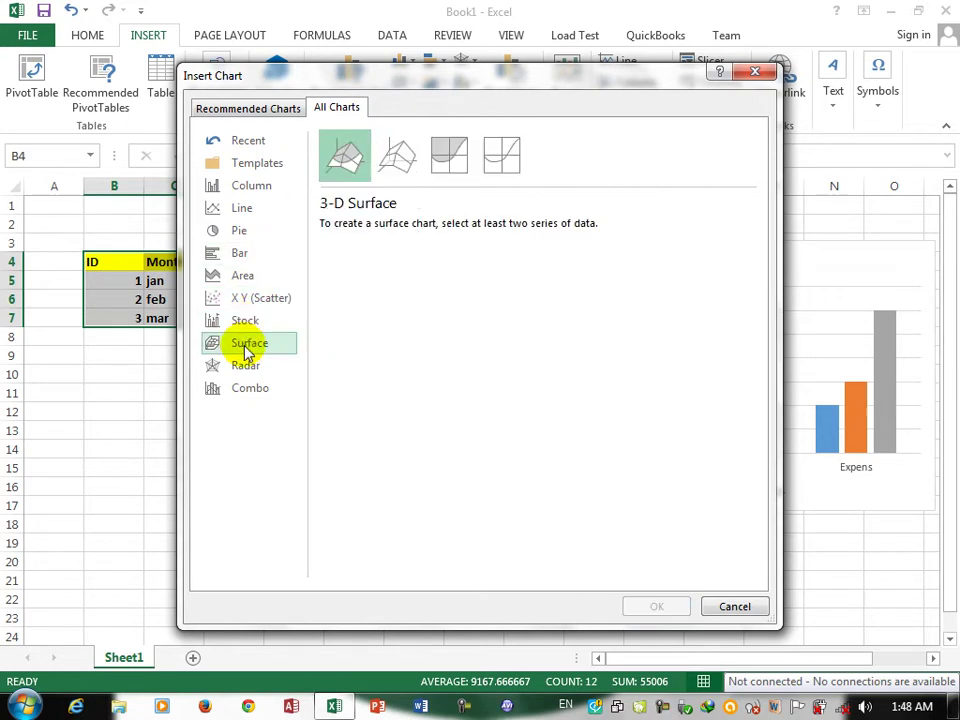
{"action": "left_click", "coordinate": [246, 368]}
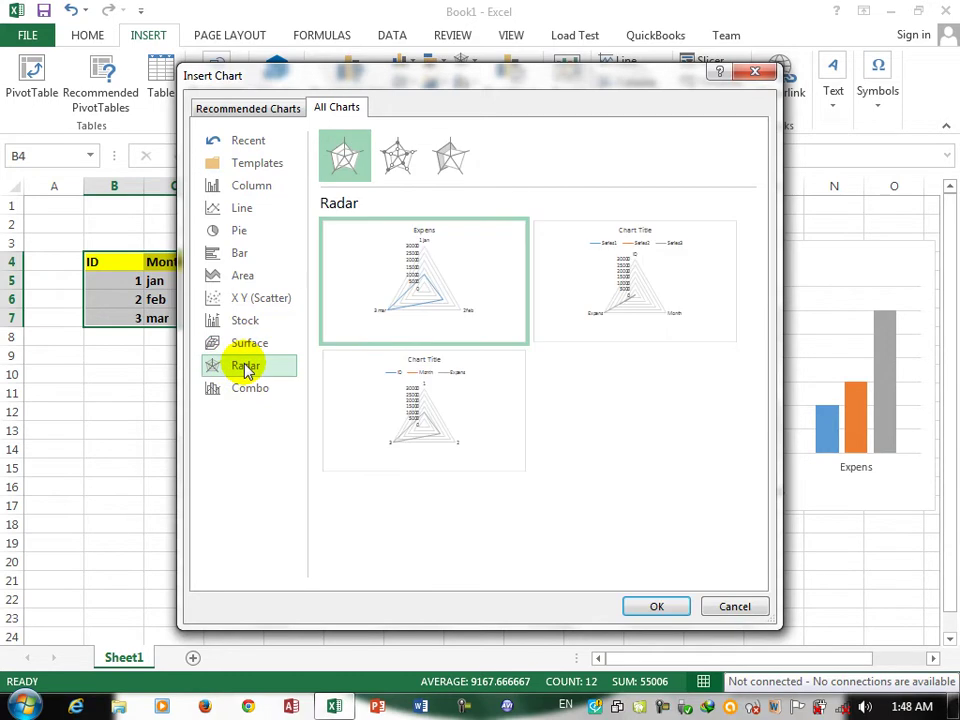
{"action": "left_click", "coordinate": [248, 390]}
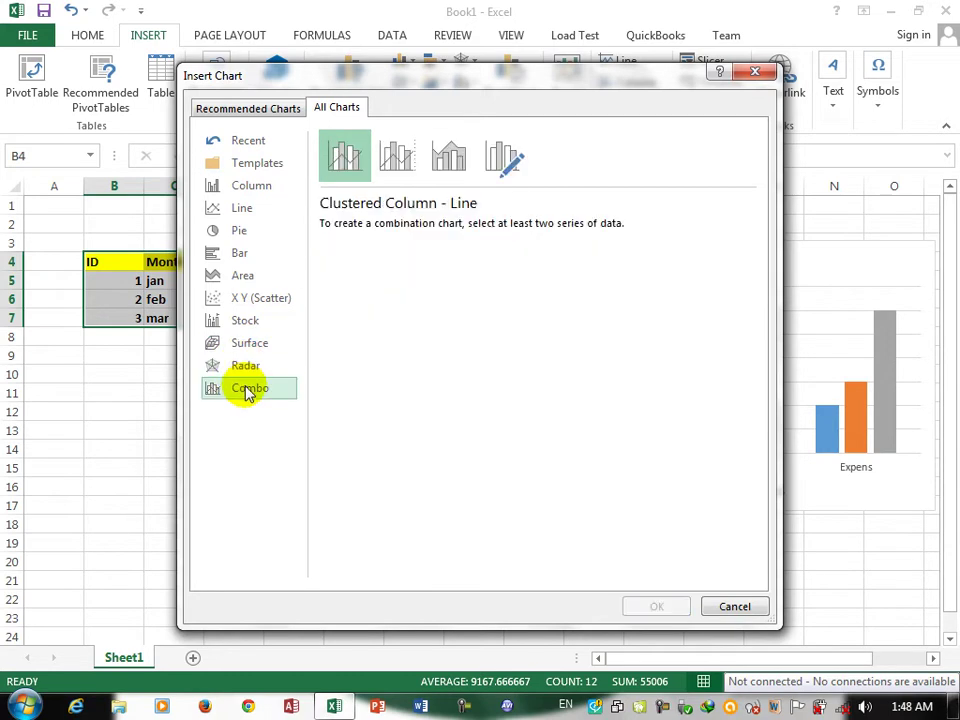
- Insert a Stacked Line with Markers chart of the monthly expenses and delete it again
{"action": "left_click", "coordinate": [268, 189]}
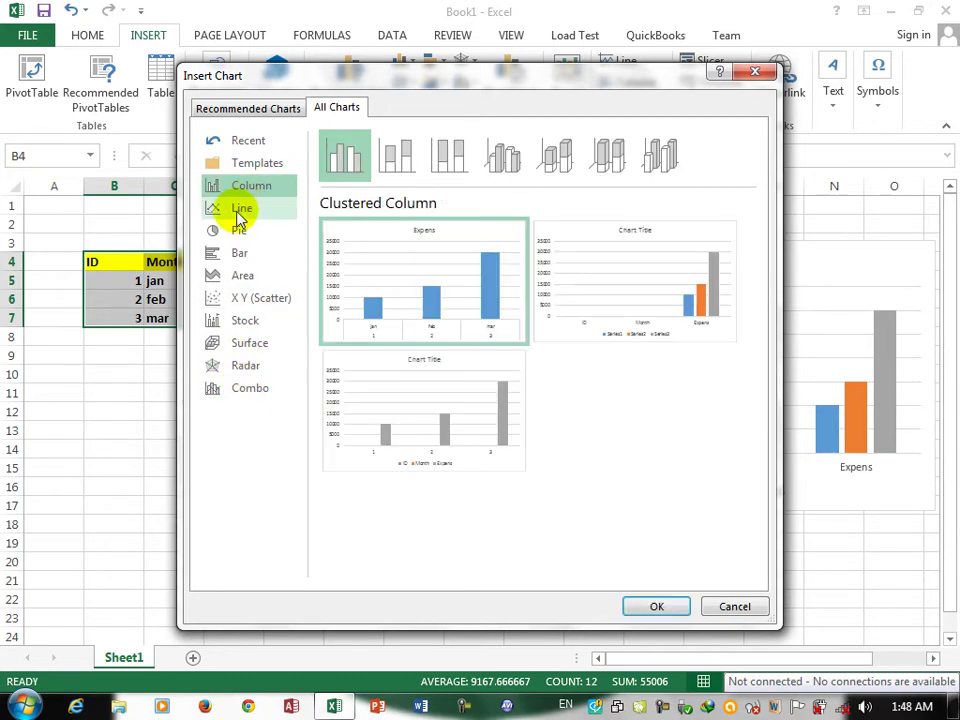
{"action": "left_click", "coordinate": [240, 214]}
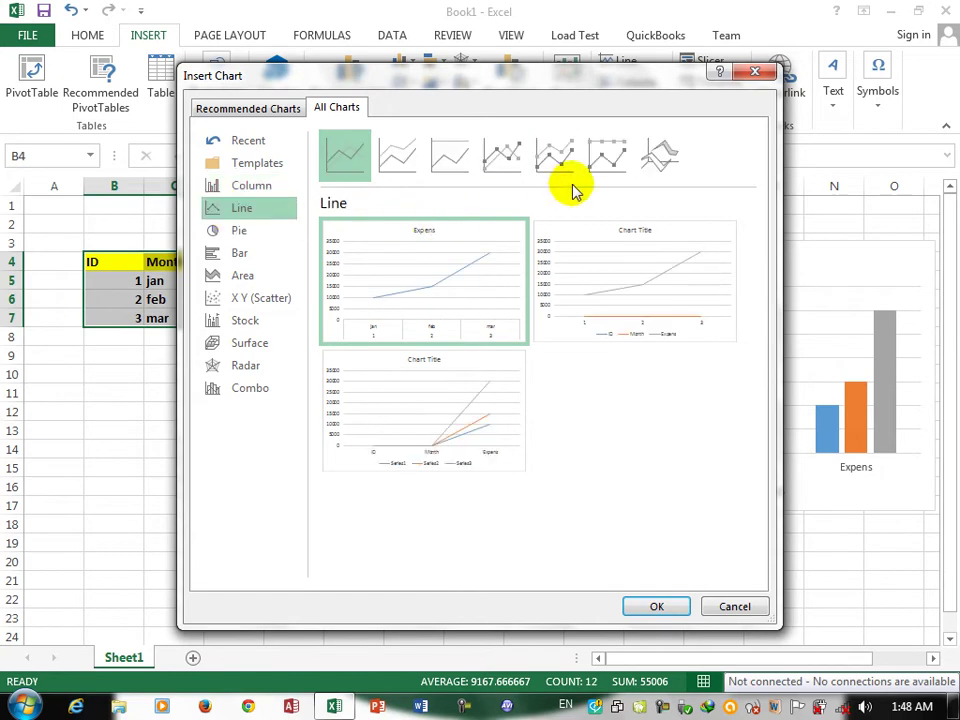
{"action": "left_click", "coordinate": [555, 160]}
{"action": "left_click", "coordinate": [658, 607]}
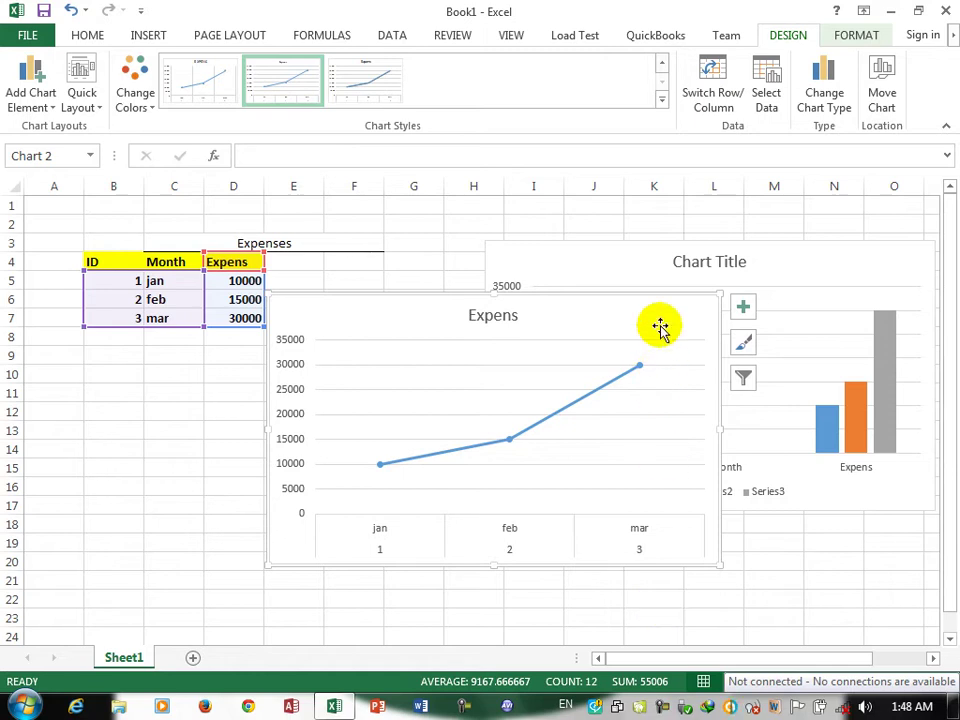
{"action": "key", "text": "Delete"}
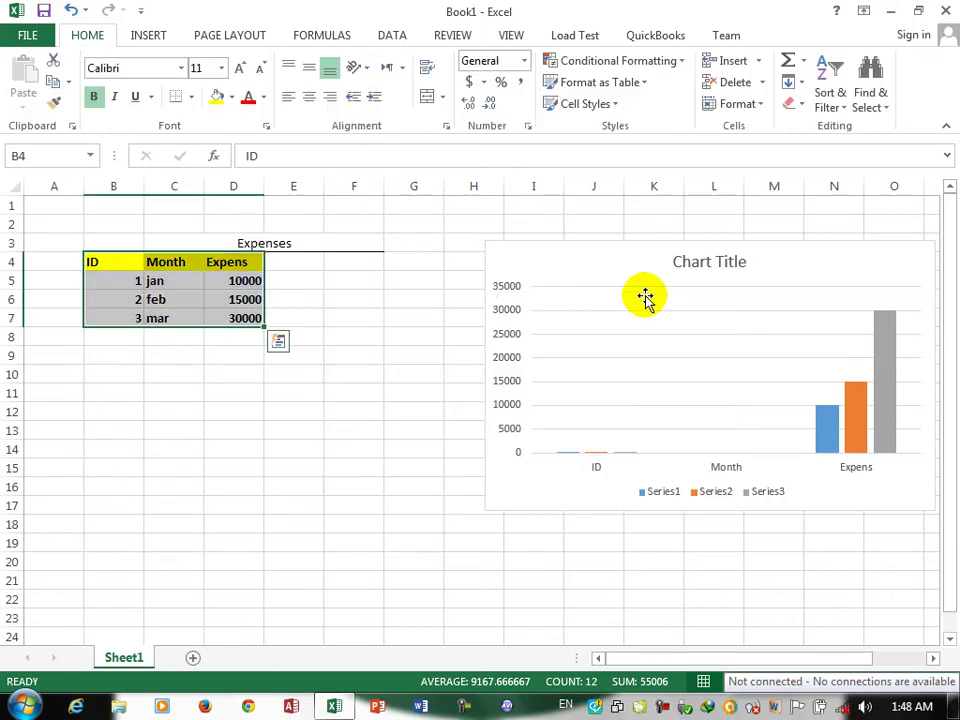
- Insert a standard 2-D Pie chart of the monthly expenses from the full list of chart types
{"action": "left_click", "coordinate": [148, 36]}
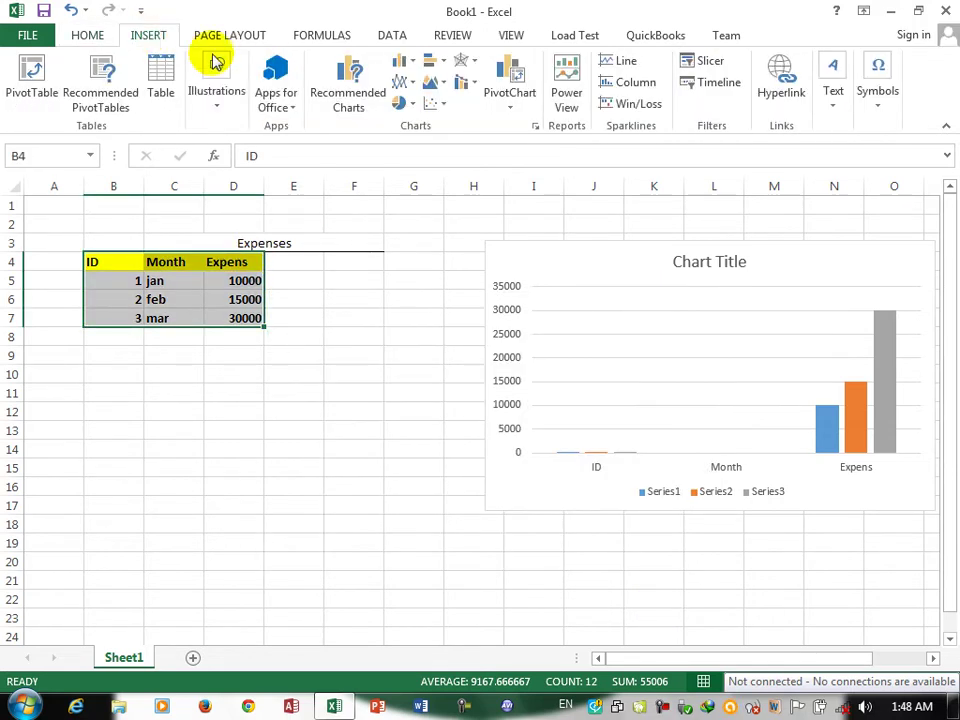
{"action": "left_click", "coordinate": [340, 100]}
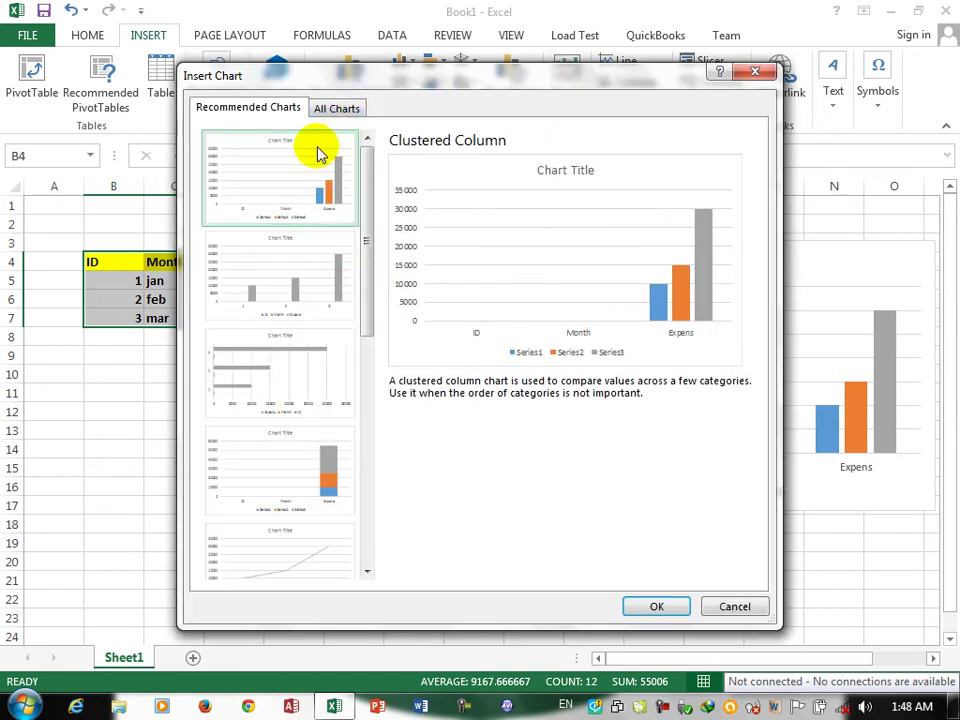
{"action": "left_click", "coordinate": [330, 110]}
{"action": "left_click", "coordinate": [240, 231]}
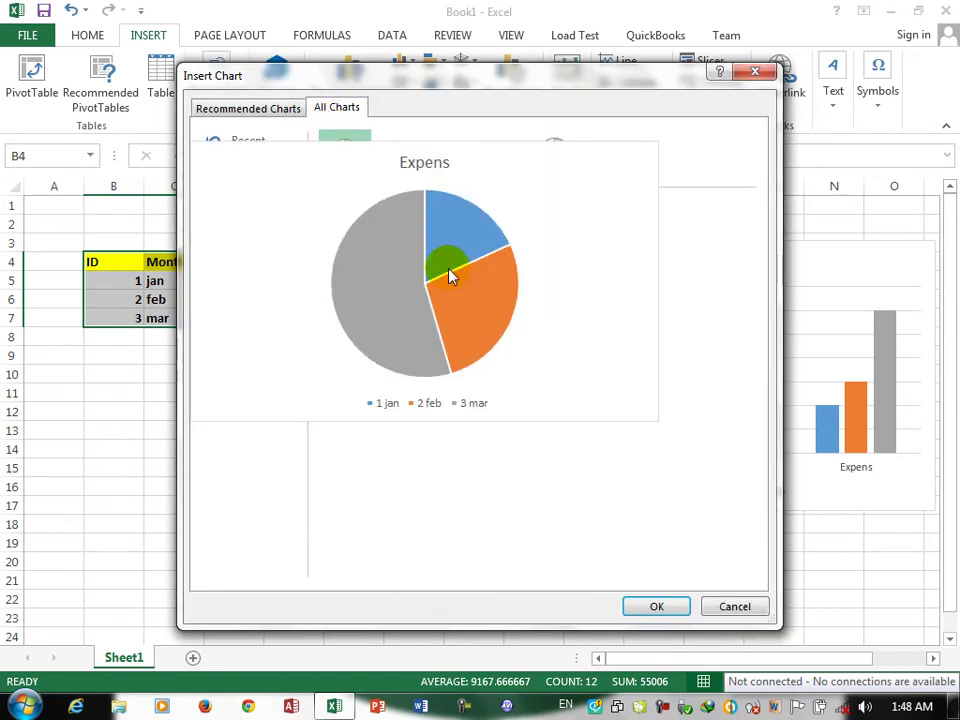
{"action": "left_click", "coordinate": [670, 608]}
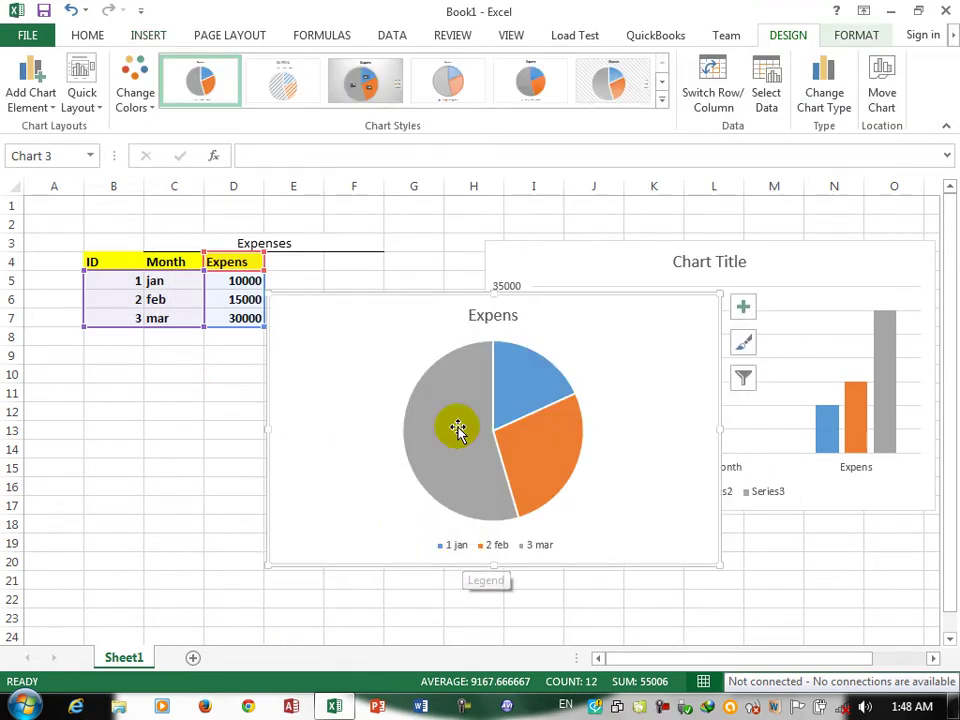
- Inspect the values of the pie slices and view the formatting options available for the pie chart
{"action": "mouse_move", "coordinate": [456, 420]}
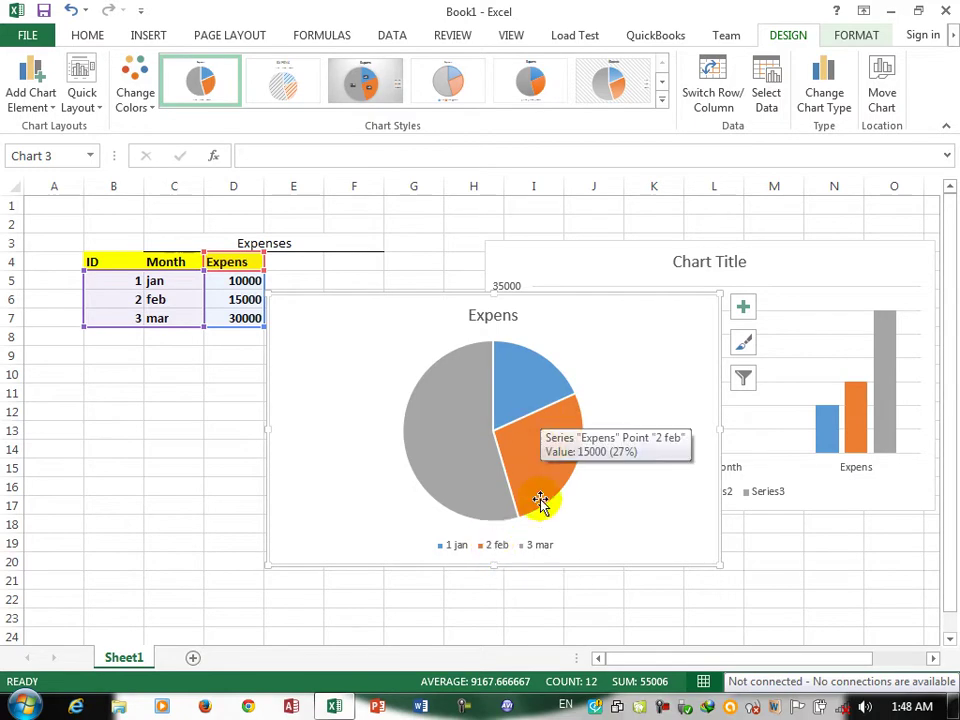
{"action": "mouse_move", "coordinate": [478, 442]}
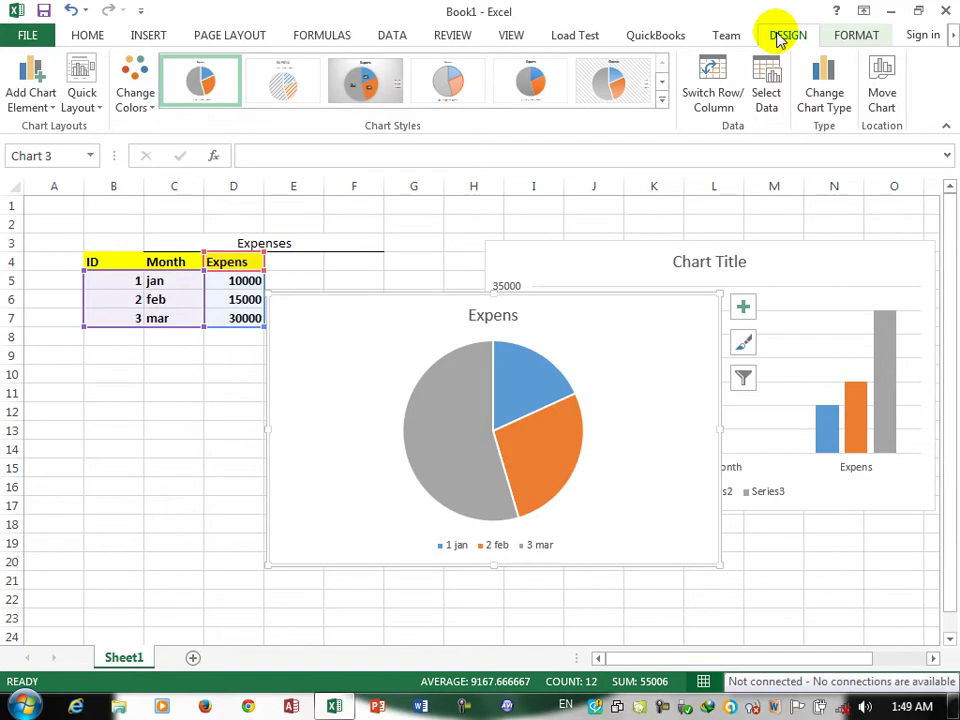
{"action": "left_click", "coordinate": [853, 38]}
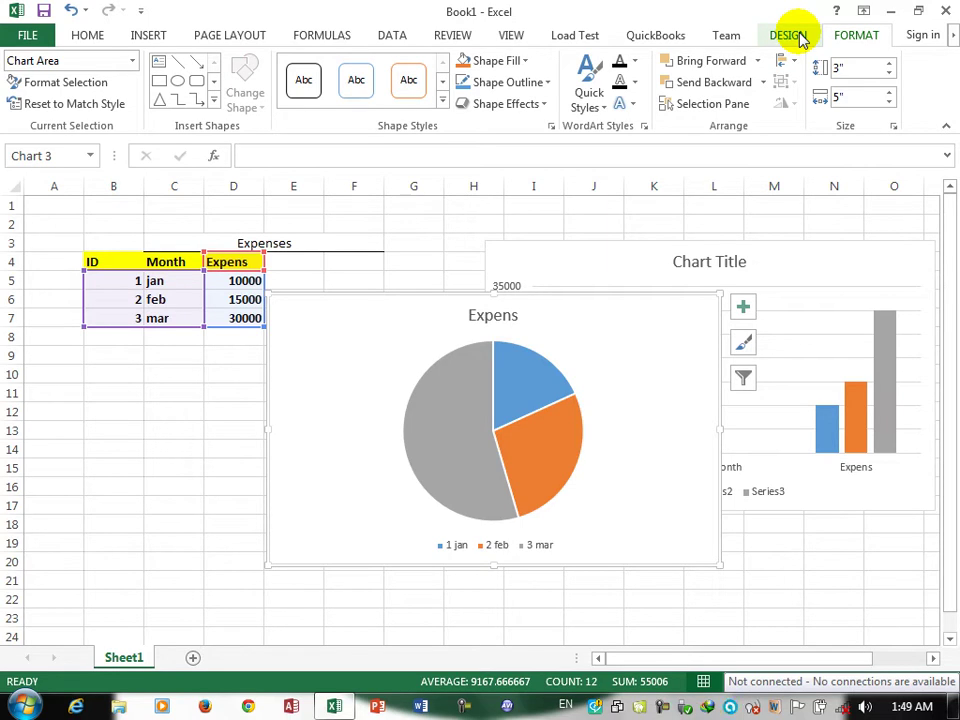
- View the design options of the pie chart and delete the chart
{"action": "left_click", "coordinate": [798, 37]}
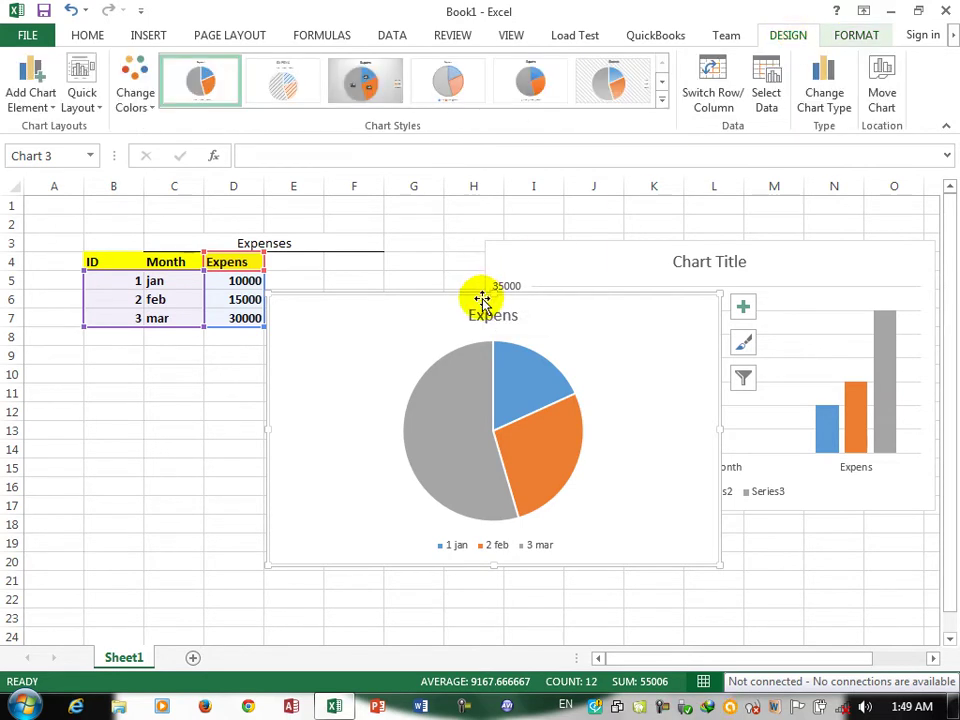
{"action": "key", "text": "Delete"}
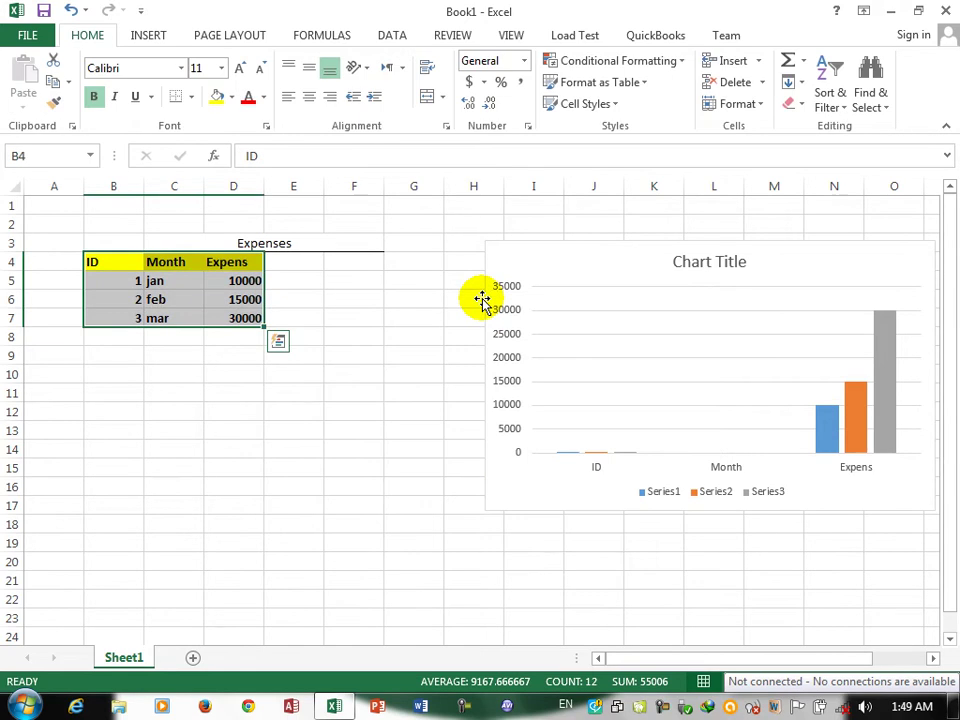
- Insert a Radar chart of the monthly expenses from the full list of chart types and delete it again
{"action": "left_click", "coordinate": [146, 38]}
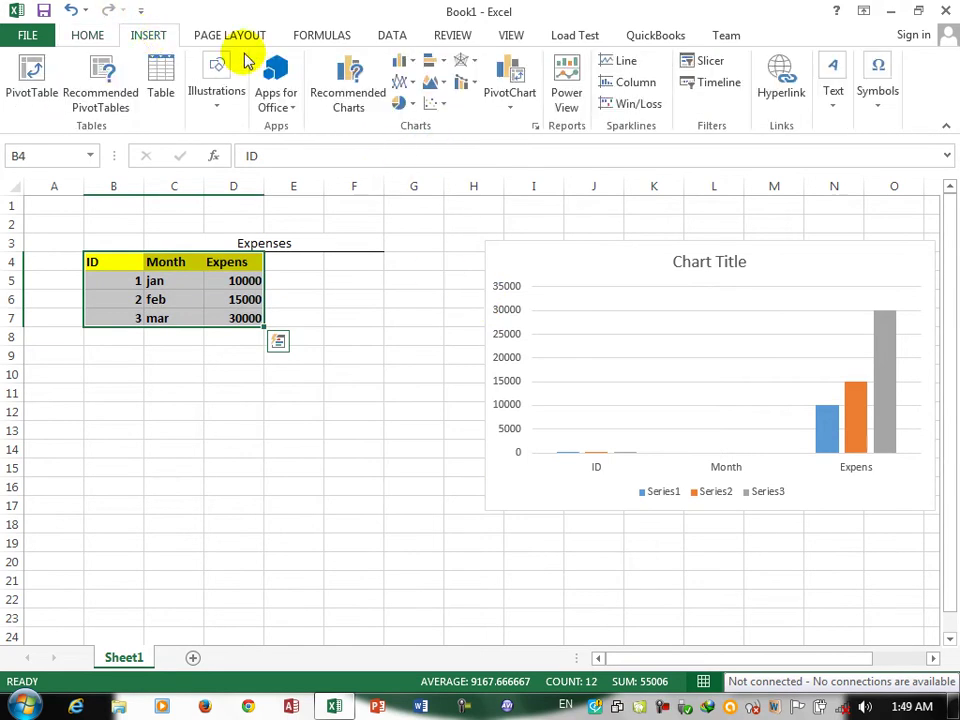
{"action": "left_click", "coordinate": [350, 92]}
{"action": "left_click", "coordinate": [324, 108]}
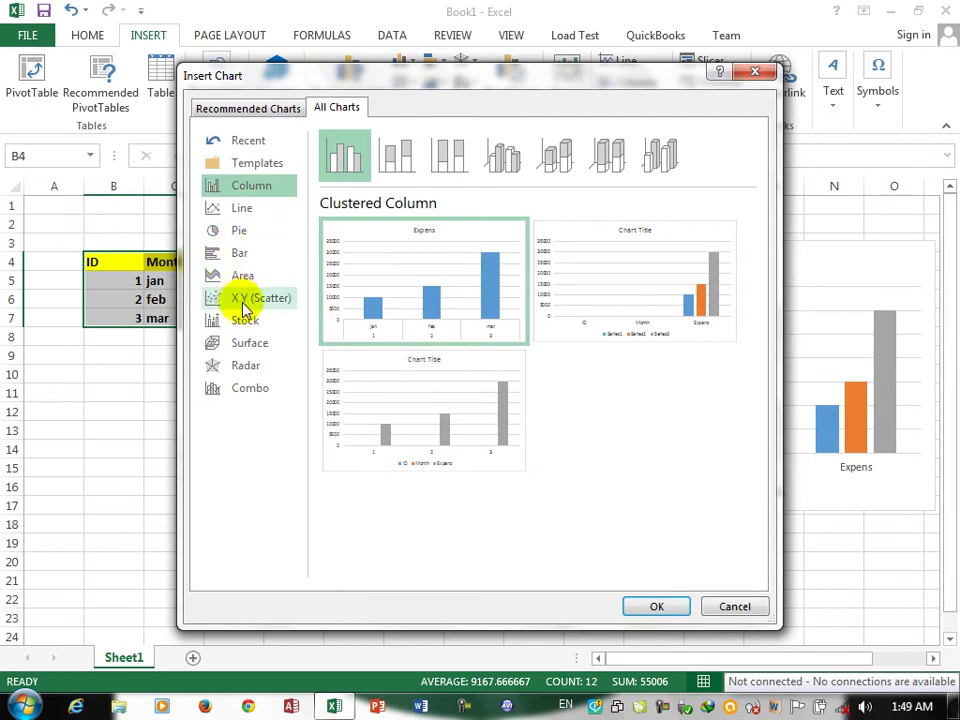
{"action": "left_click", "coordinate": [243, 367]}
{"action": "mouse_move", "coordinate": [452, 340]}
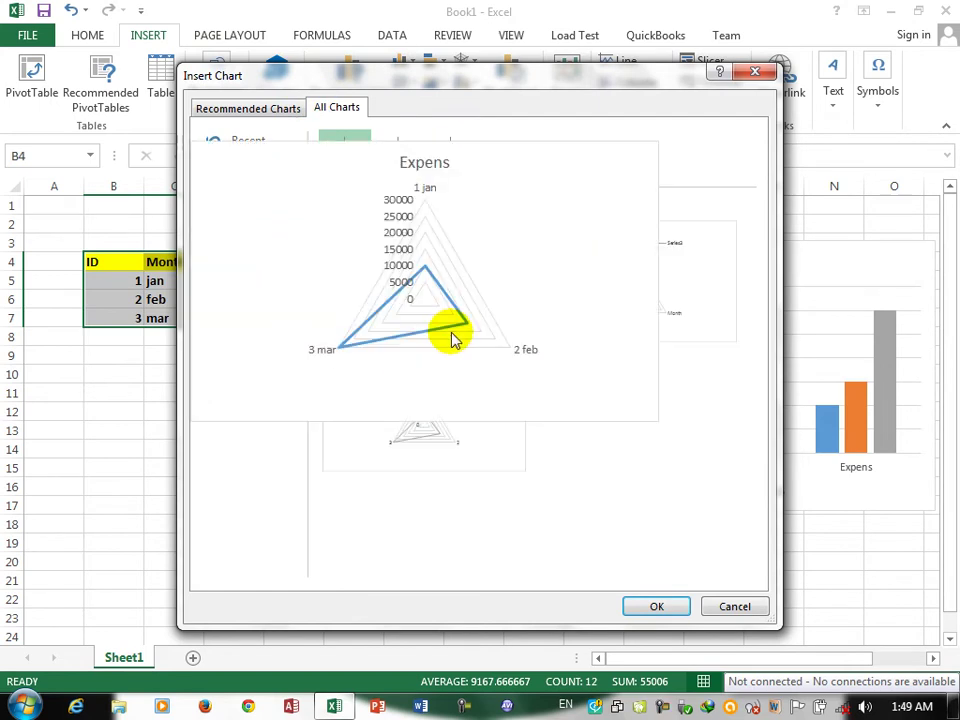
{"action": "left_click", "coordinate": [657, 605]}
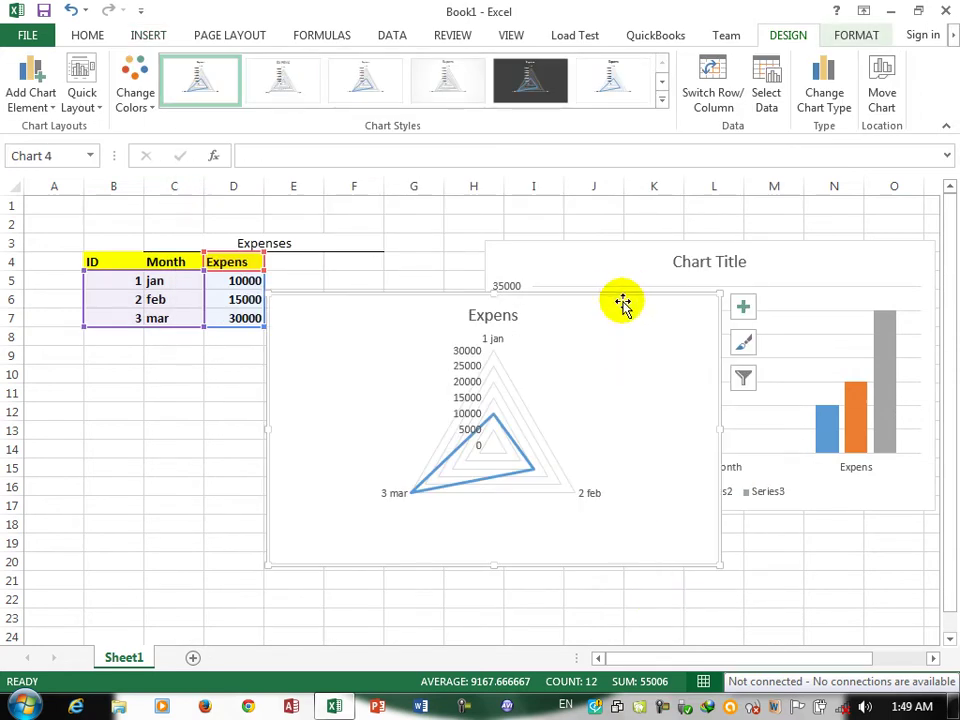
{"action": "key", "text": "Delete"}
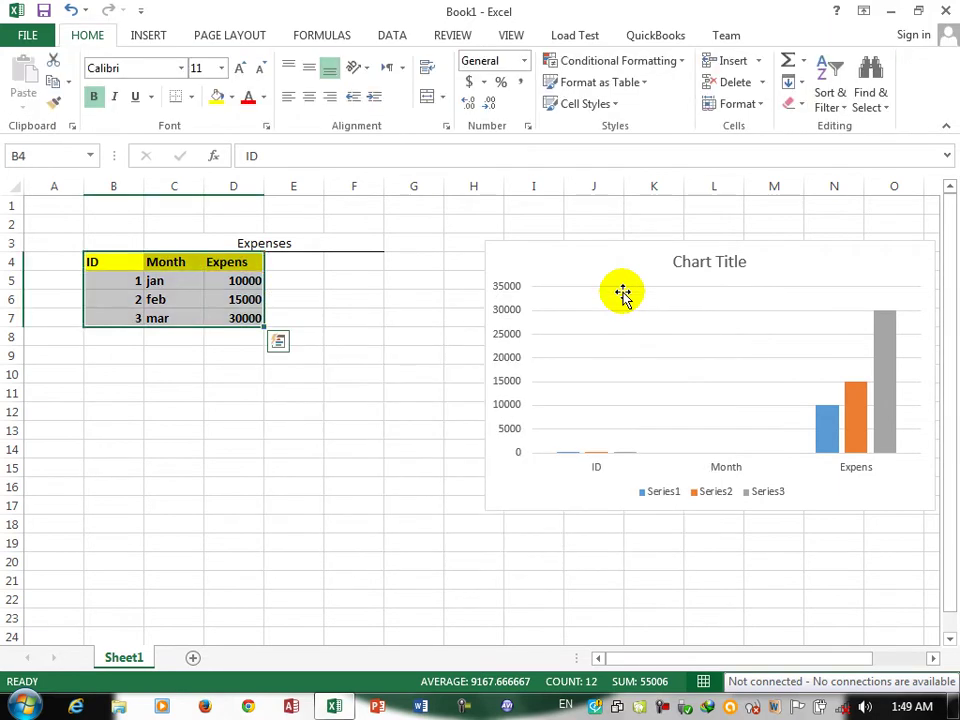
- Preview the 3-D Clustered Column chart and review the full set of column chart types without inserting one
{"action": "left_click", "coordinate": [147, 37]}
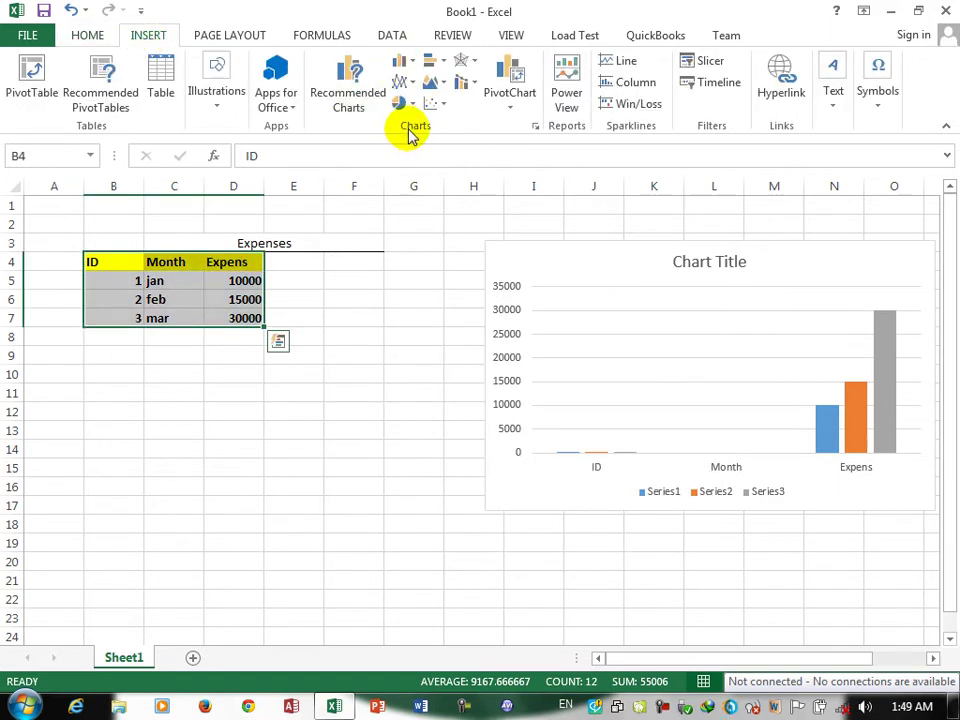
{"action": "left_click", "coordinate": [417, 66]}
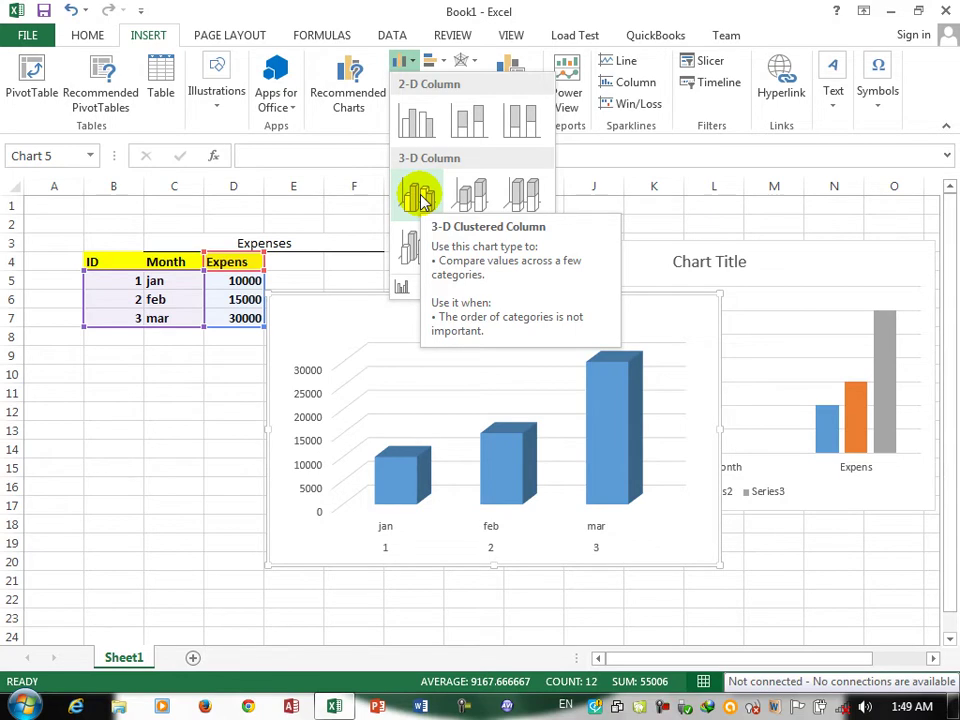
{"action": "key", "text": "Escape"}
{"action": "left_click", "coordinate": [412, 62]}
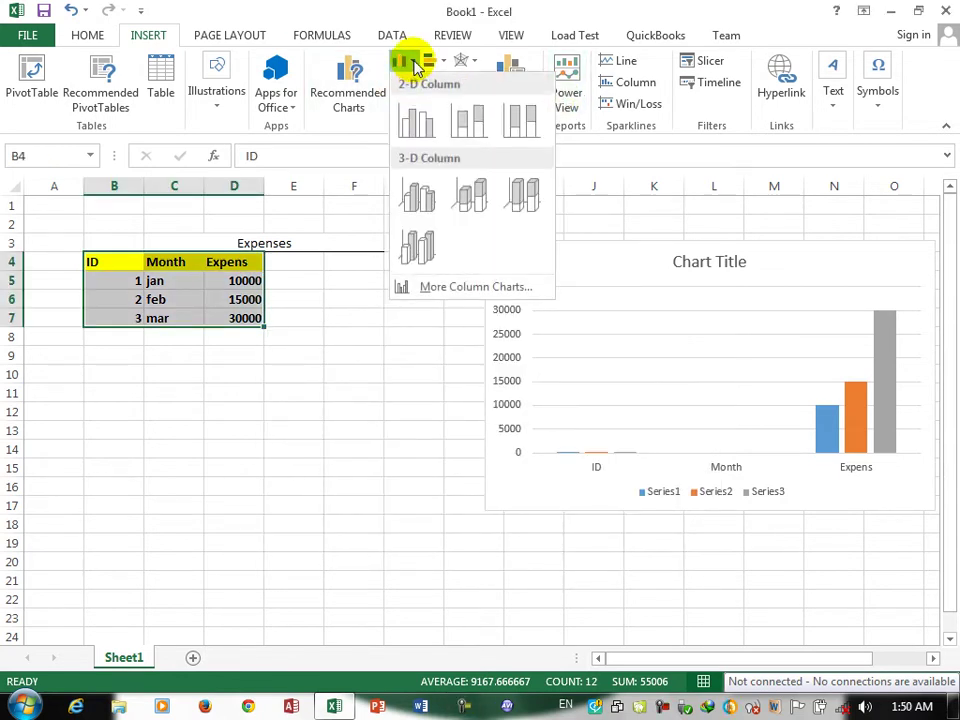
{"action": "left_click", "coordinate": [428, 292]}
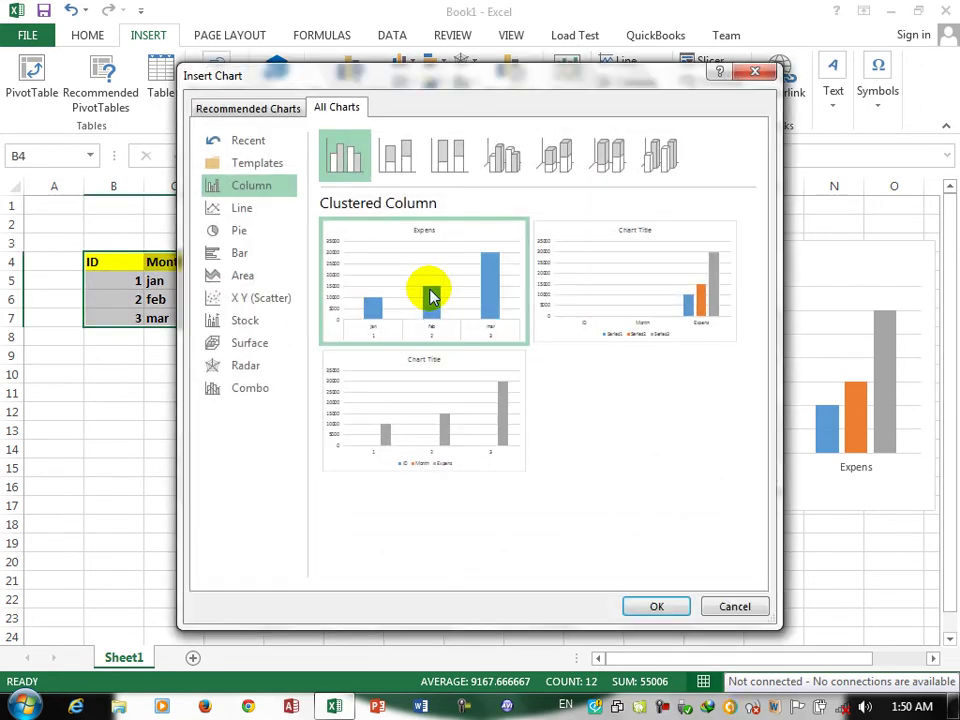
{"action": "left_click", "coordinate": [734, 606]}
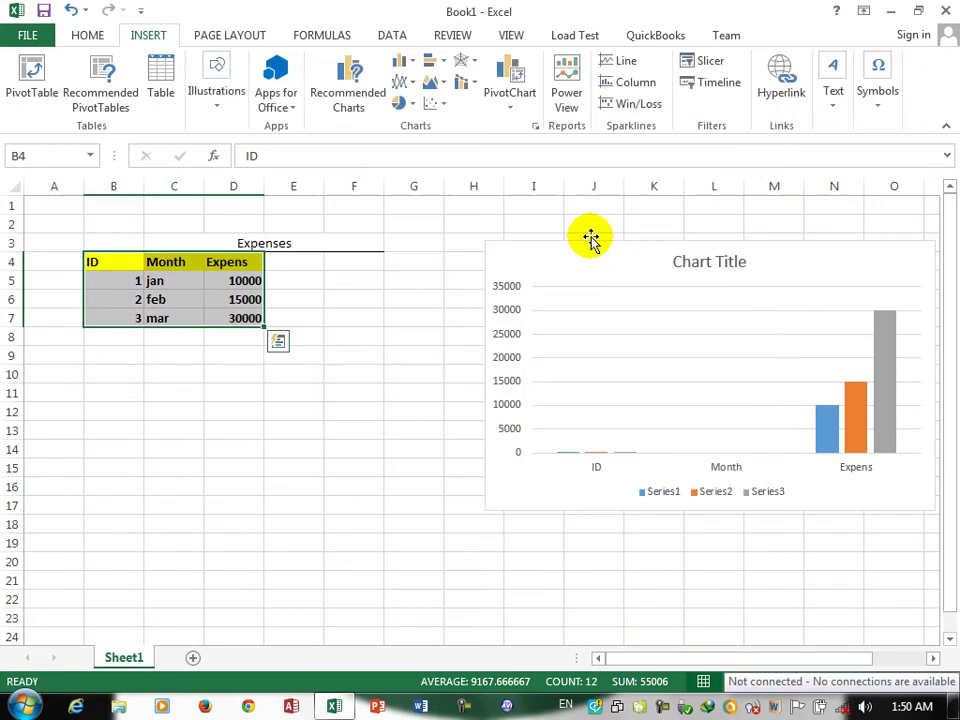
- Review the line, pie, doughnut, bar, area, scatter and bubble chart variants by previewing them on the expenses data
{"action": "left_click", "coordinate": [412, 92]}
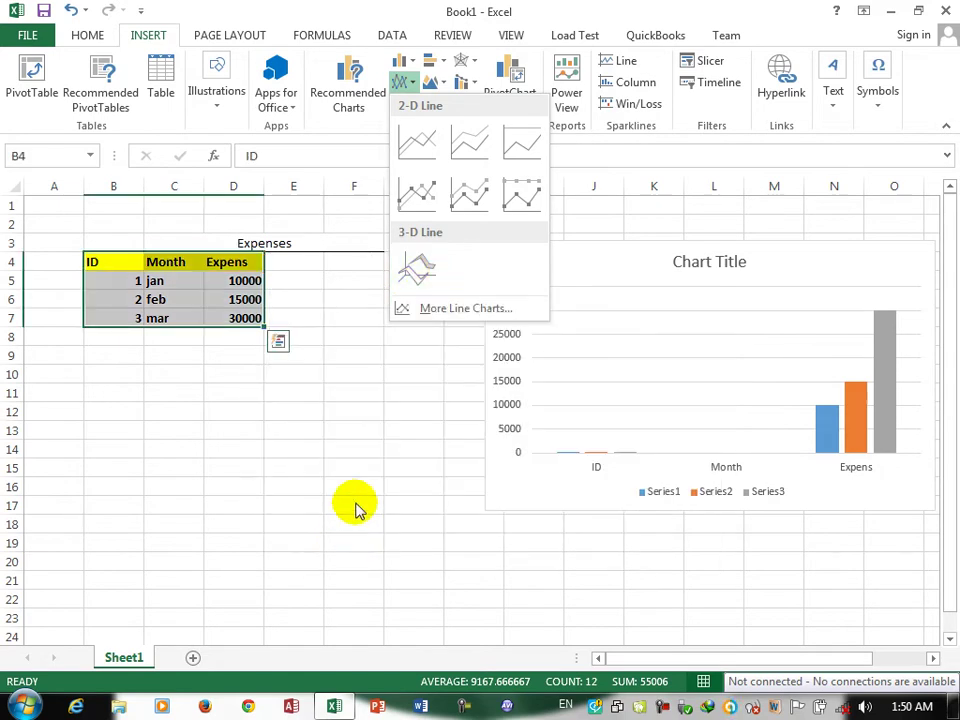
{"action": "left_click", "coordinate": [368, 377]}
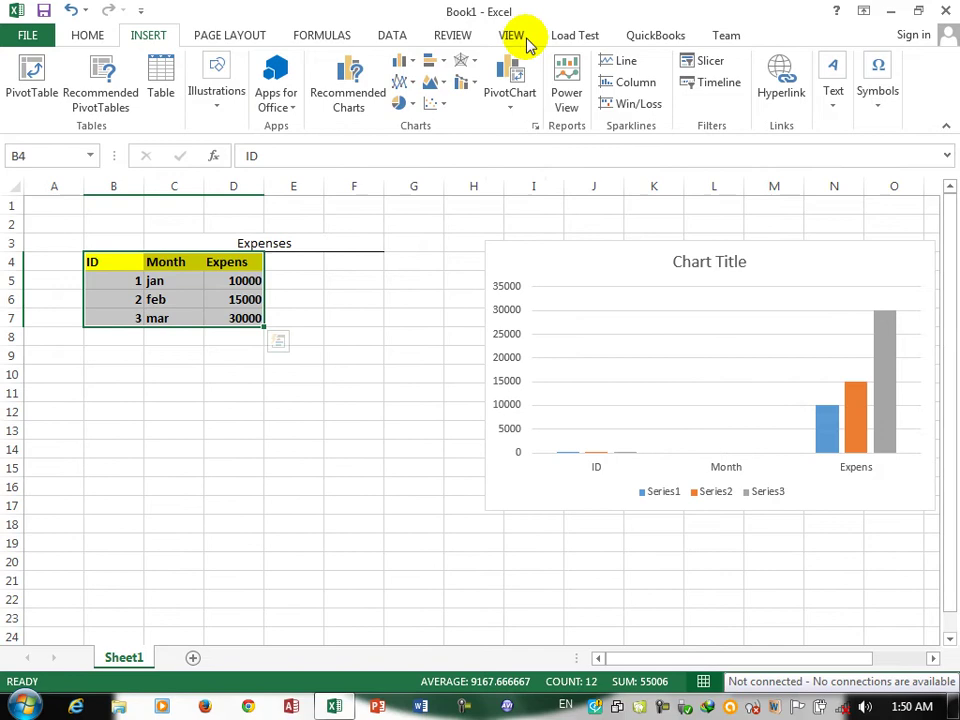
{"action": "left_click", "coordinate": [407, 108]}
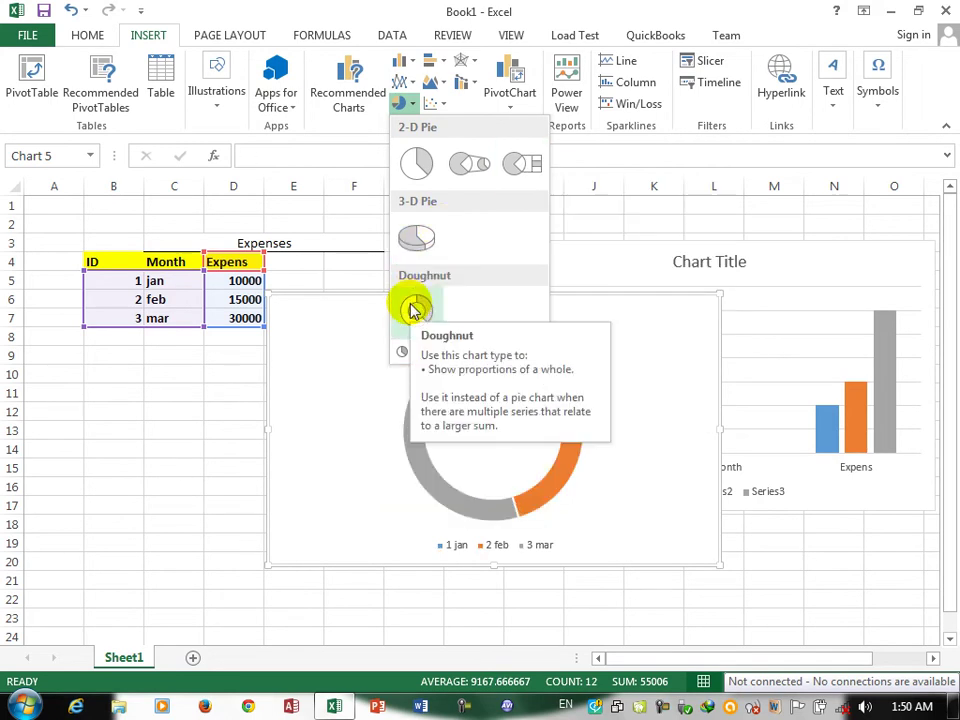
{"action": "left_click", "coordinate": [435, 64]}
{"action": "left_click", "coordinate": [445, 65]}
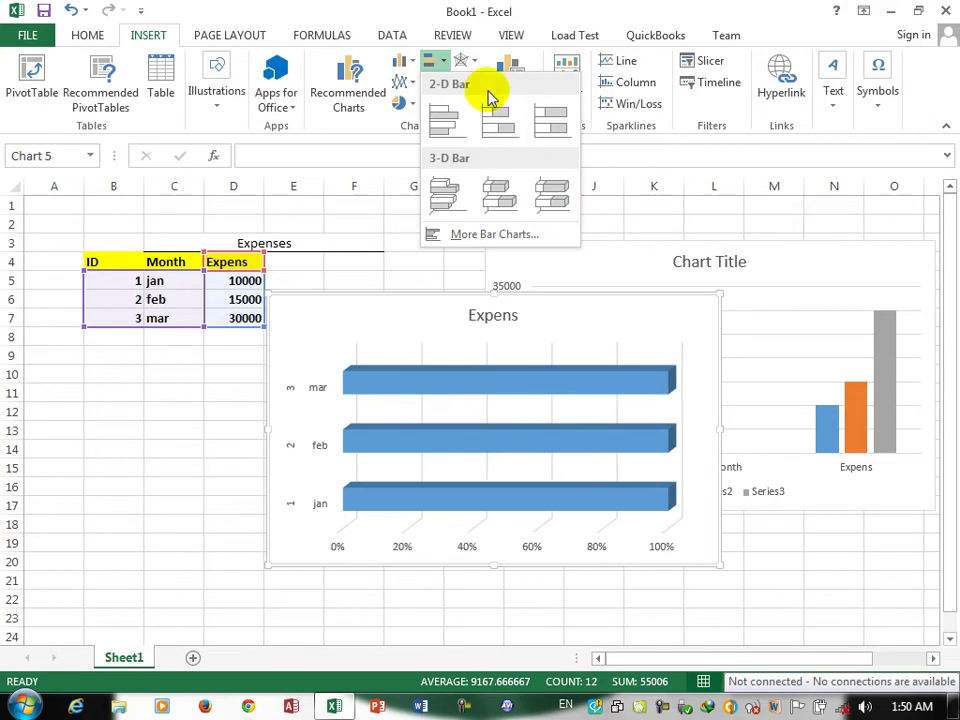
{"action": "left_click", "coordinate": [433, 140]}
{"action": "left_click", "coordinate": [434, 84]}
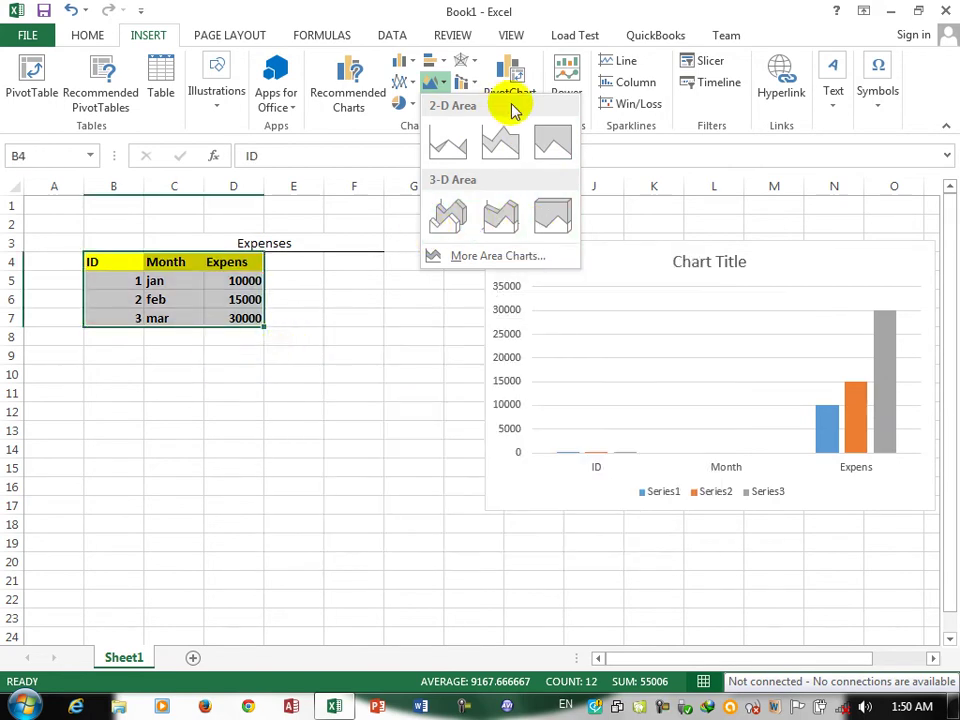
{"action": "left_click", "coordinate": [412, 127]}
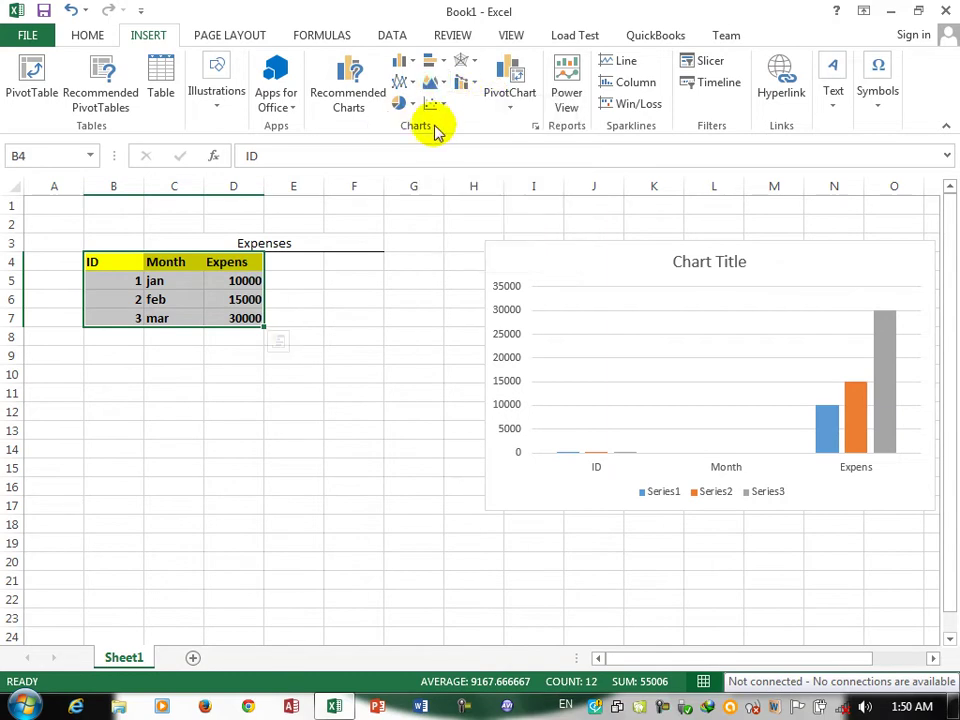
{"action": "left_click", "coordinate": [443, 110]}
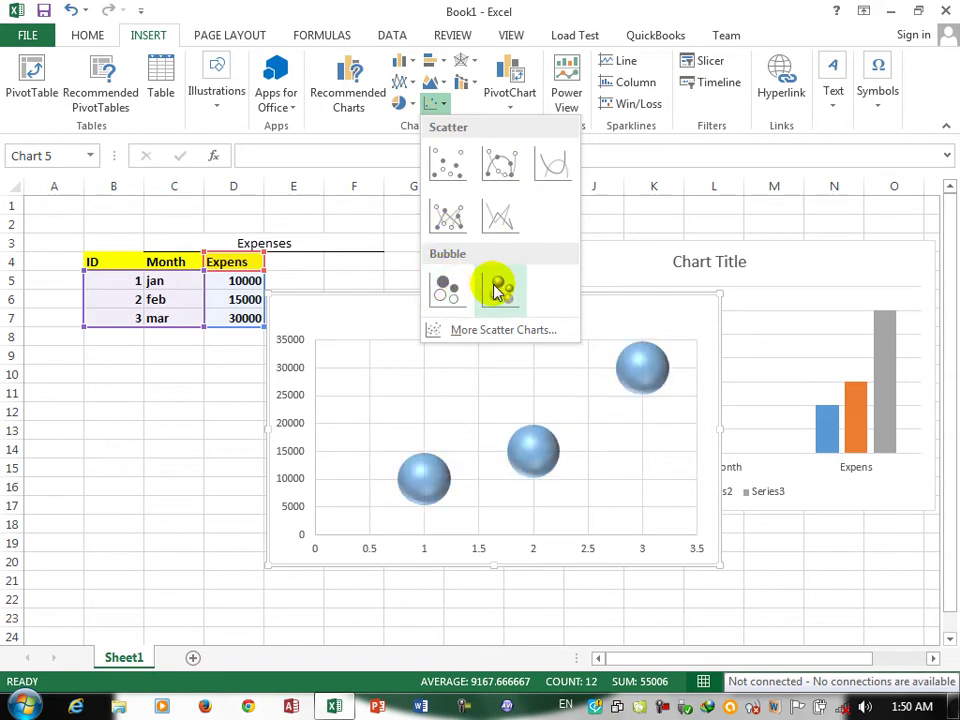
- Try to insert a Volume-High-Low-Close stock chart of the expenses table
{"action": "left_click", "coordinate": [473, 67]}
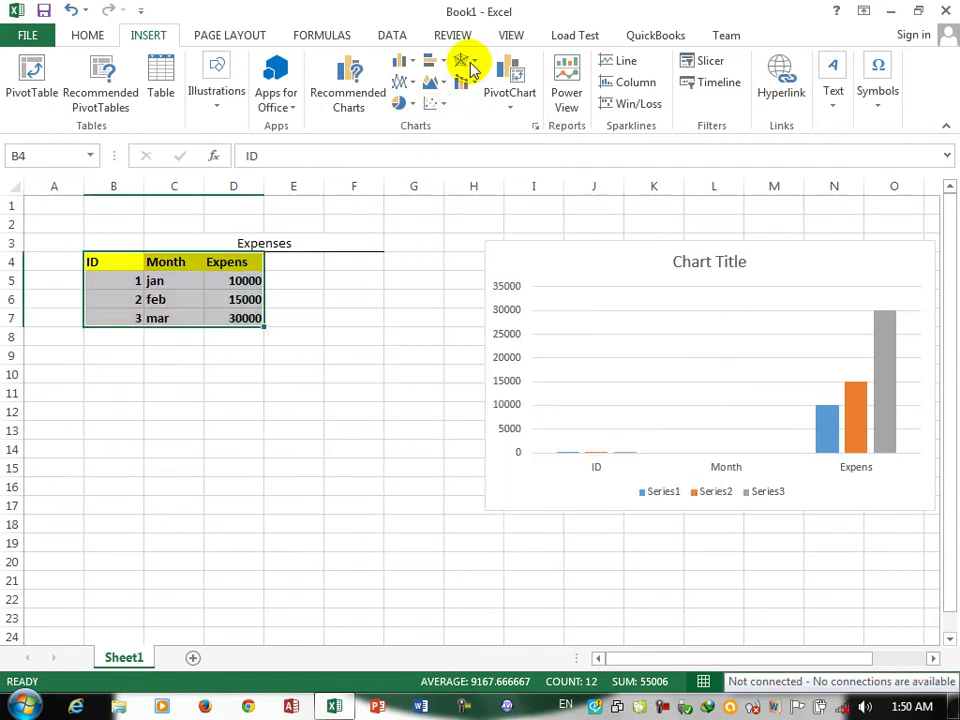
{"action": "left_click", "coordinate": [471, 66]}
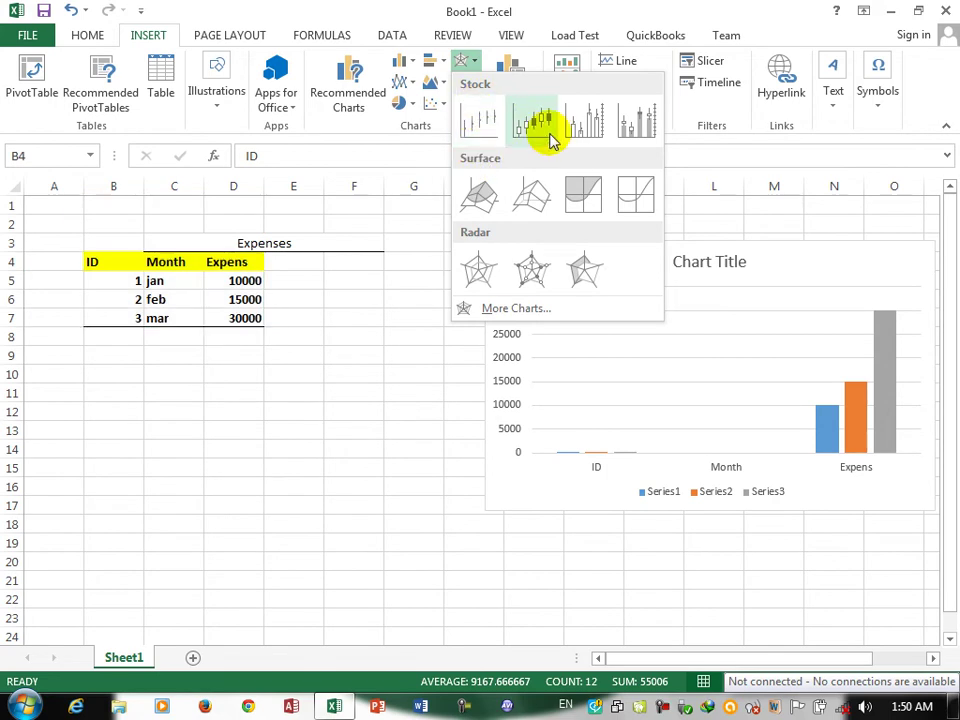
{"action": "left_click", "coordinate": [600, 128]}
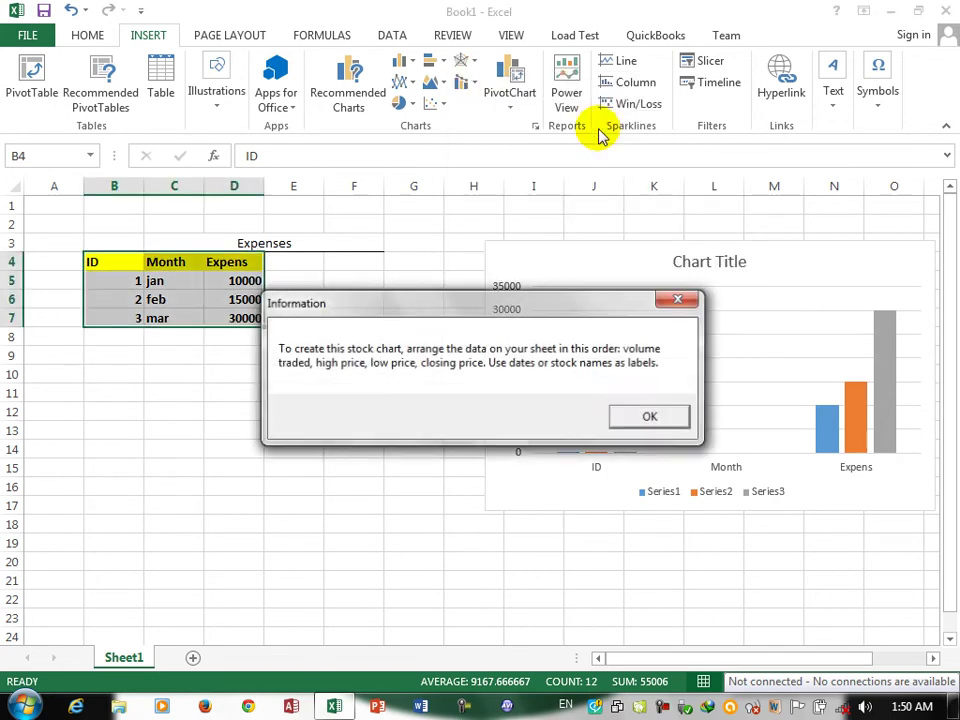
{"action": "left_click", "coordinate": [664, 416]}
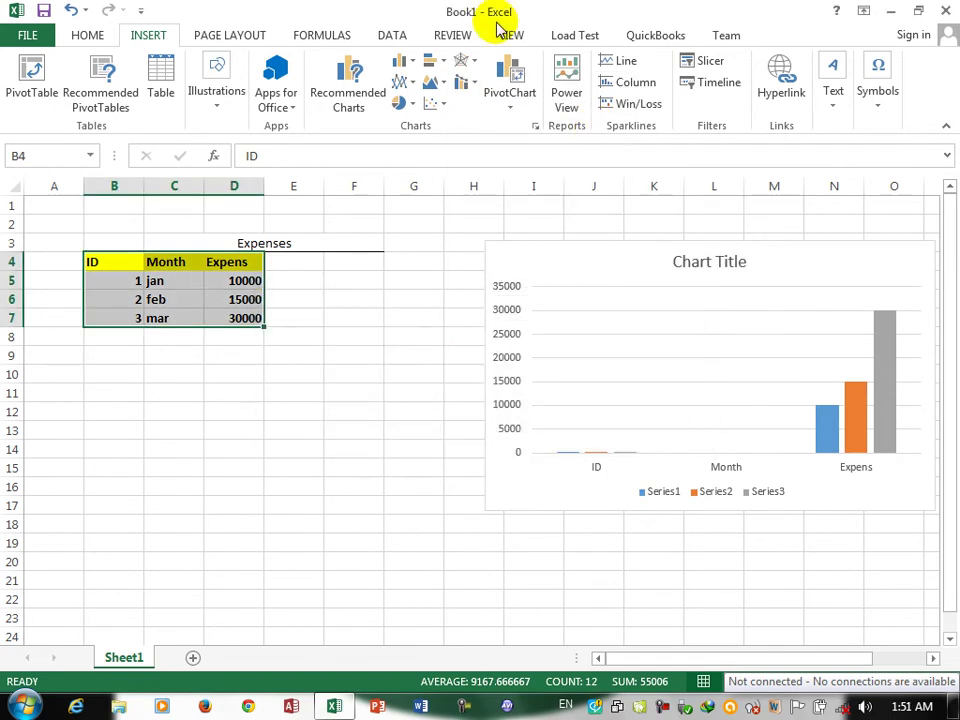
- Try to insert a Contour surface chart of the expenses table
{"action": "left_click", "coordinate": [467, 64]}
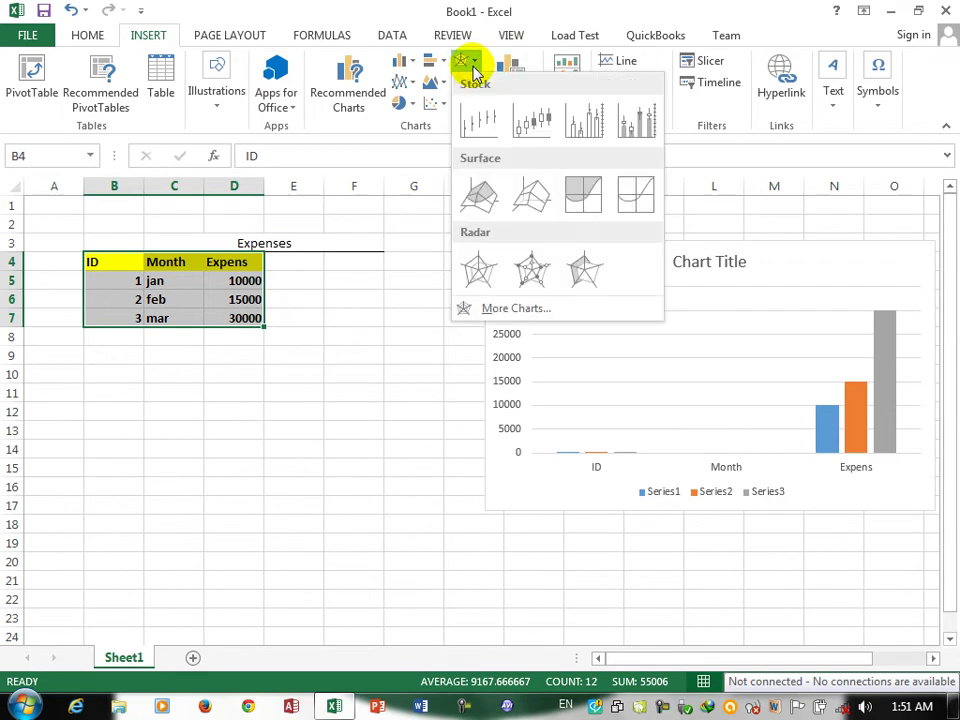
{"action": "left_click", "coordinate": [583, 192]}
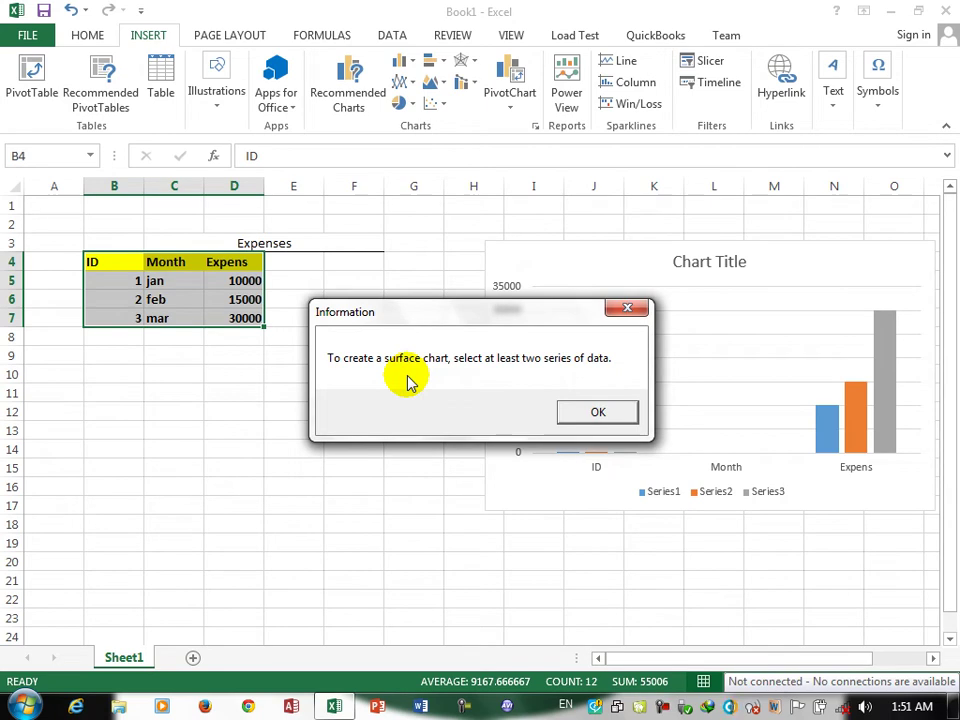
{"action": "left_click", "coordinate": [612, 413]}
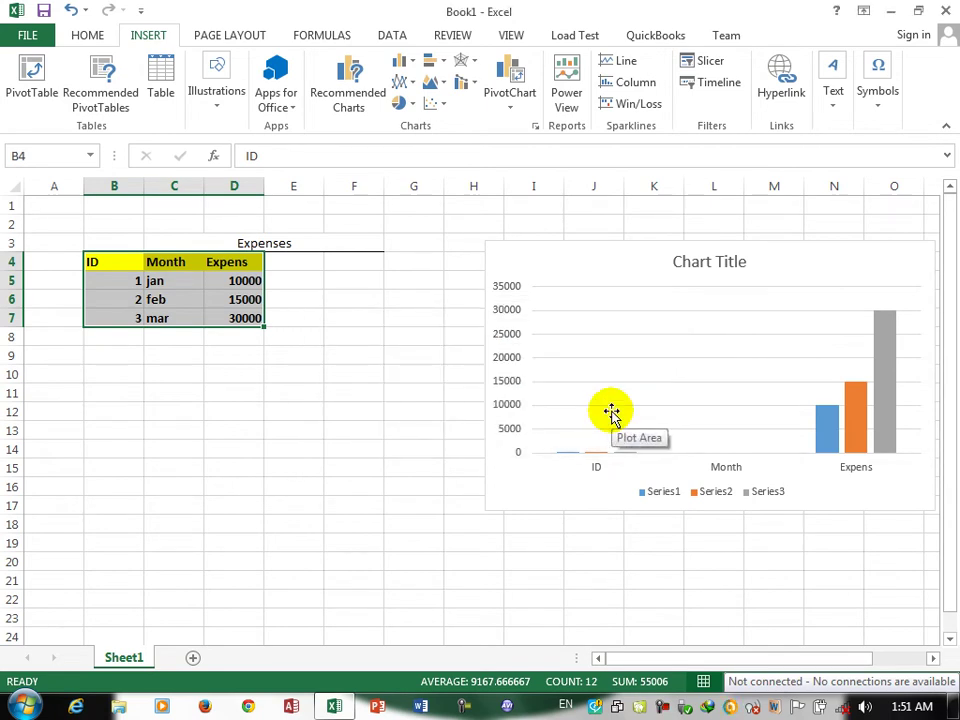
- Insert a 2-D Pie chart of the monthly expenses and place it below the expenses table
{"action": "left_click", "coordinate": [466, 81]}
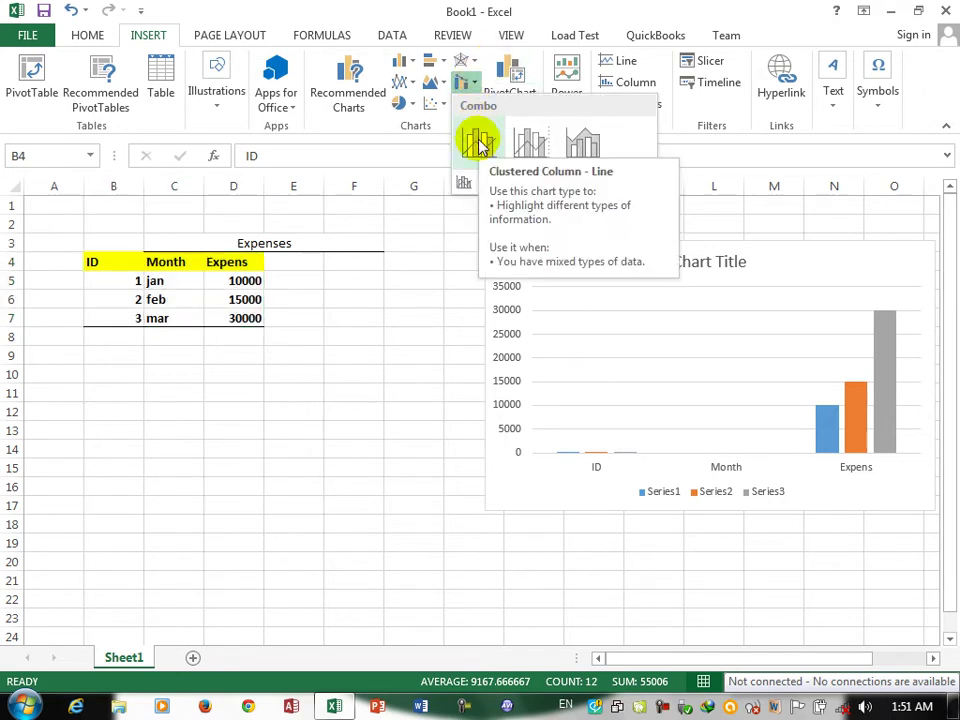
{"action": "left_click", "coordinate": [410, 106]}
{"action": "left_click", "coordinate": [414, 161]}
{"action": "left_click_drag", "start_coordinate": [422, 418], "coordinate": [161, 486]}
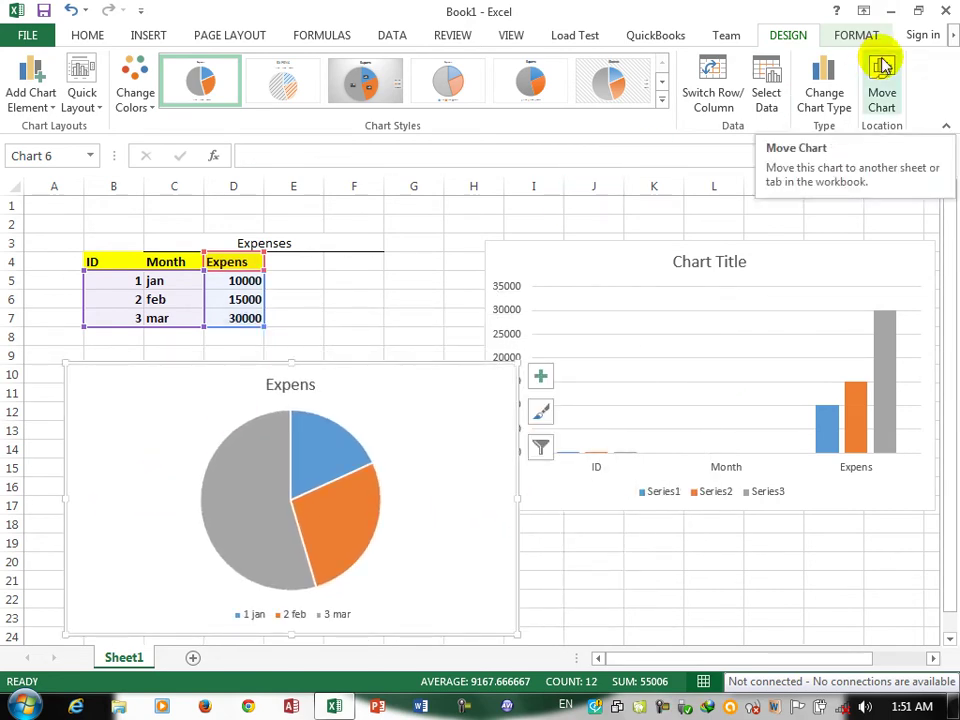
- Remove the pie chart's title and restore it with the Above Chart option
{"action": "left_click", "coordinate": [40, 100]}
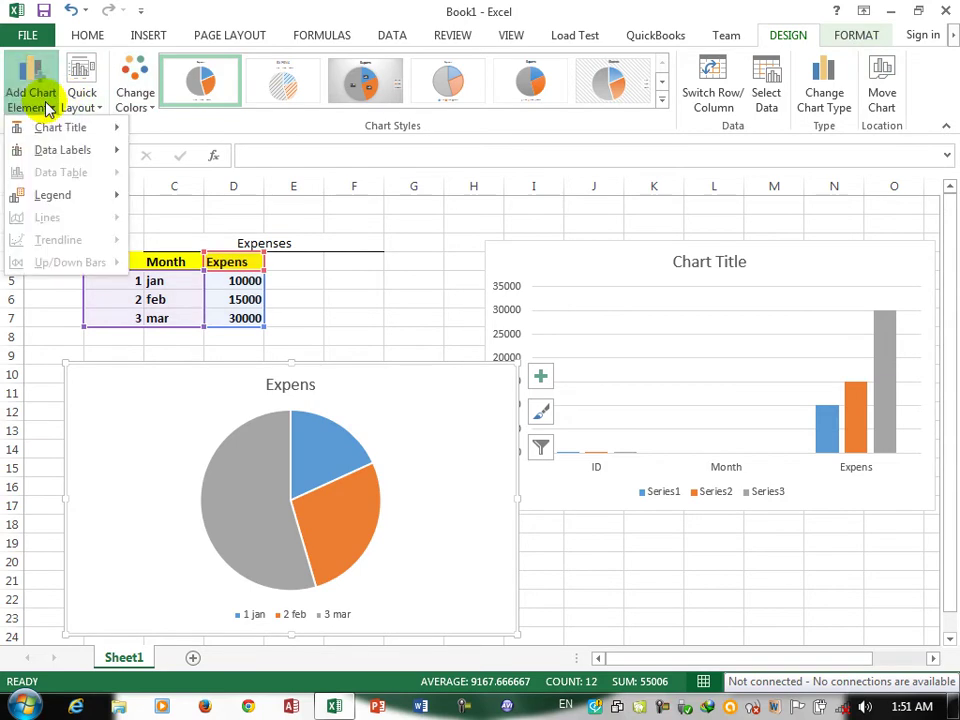
{"action": "mouse_move", "coordinate": [36, 129]}
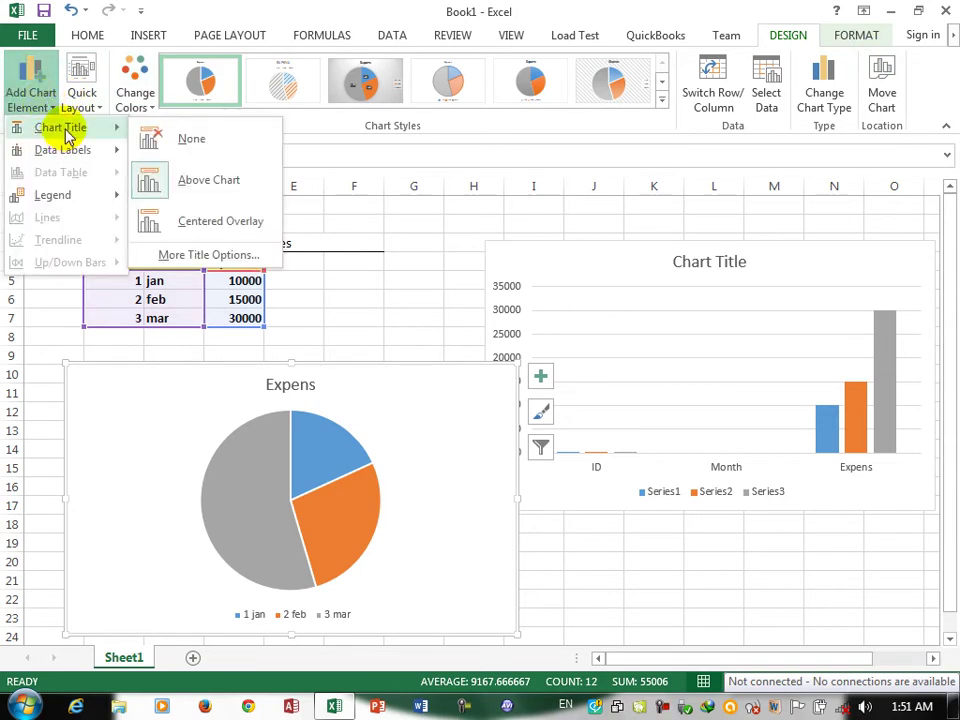
{"action": "left_click", "coordinate": [176, 144]}
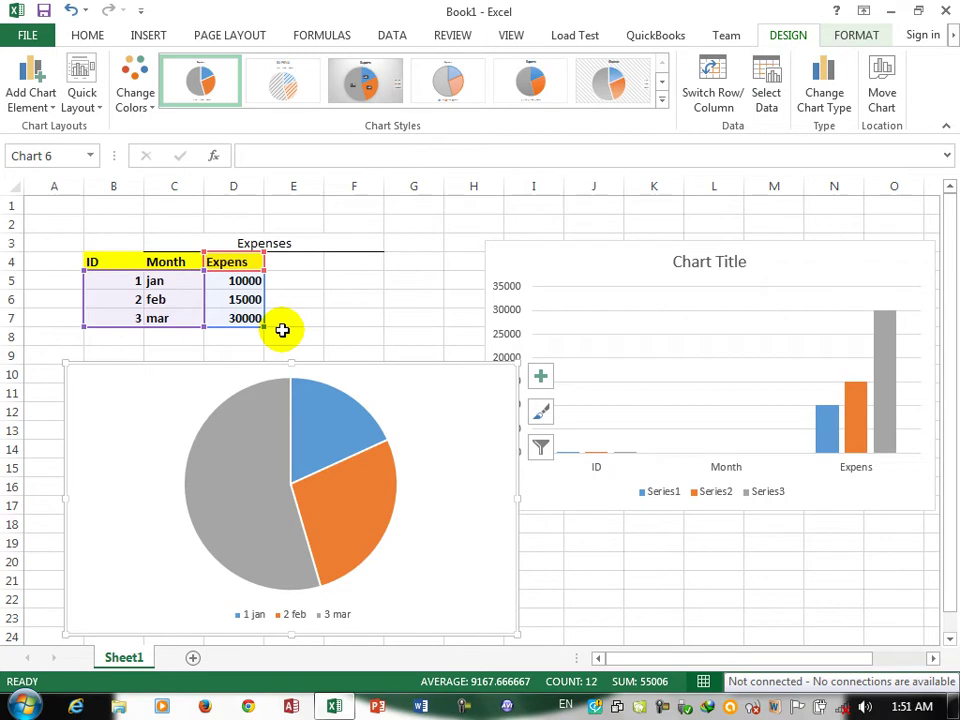
{"action": "left_click", "coordinate": [24, 95]}
{"action": "mouse_move", "coordinate": [80, 133]}
{"action": "left_click", "coordinate": [189, 181]}
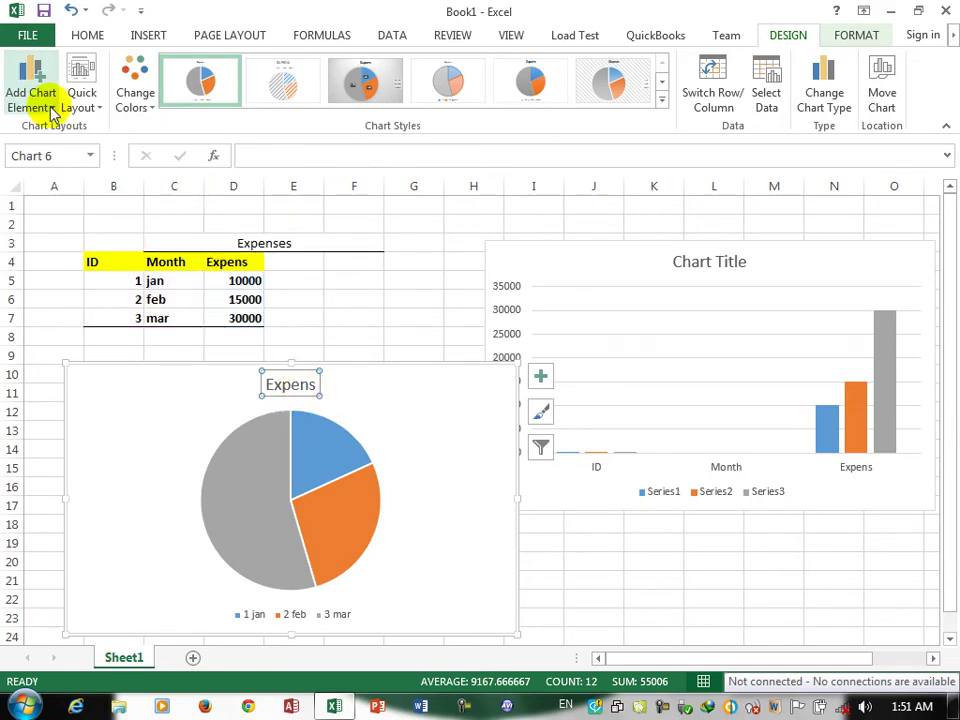
- Add data labels to the pie slices at the Inside End position
{"action": "left_click", "coordinate": [27, 80]}
{"action": "mouse_move", "coordinate": [95, 137]}
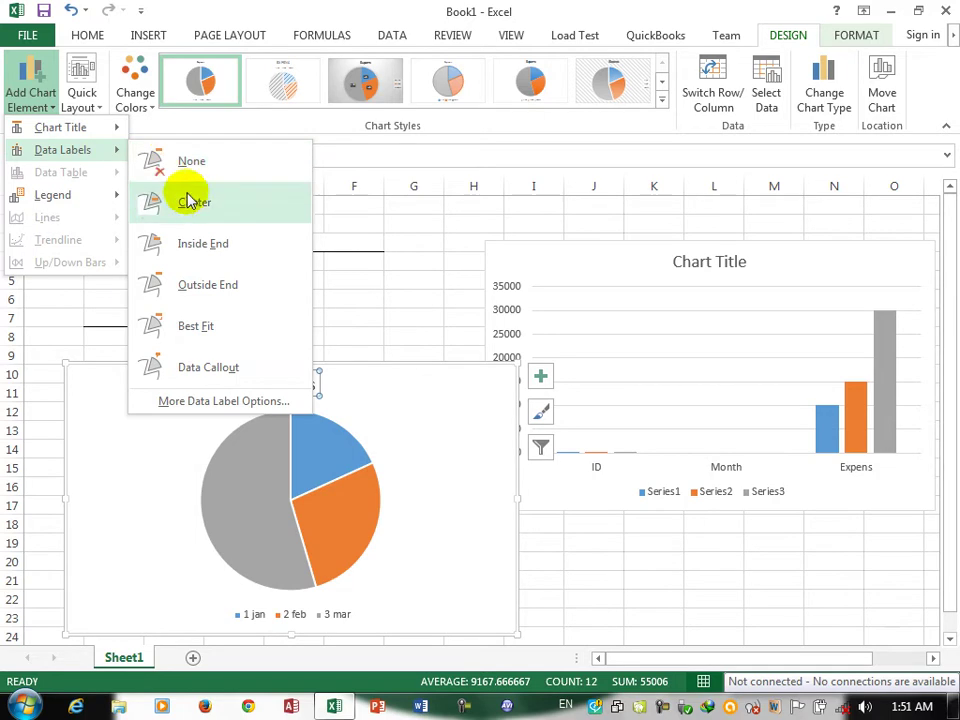
{"action": "left_click", "coordinate": [200, 260]}
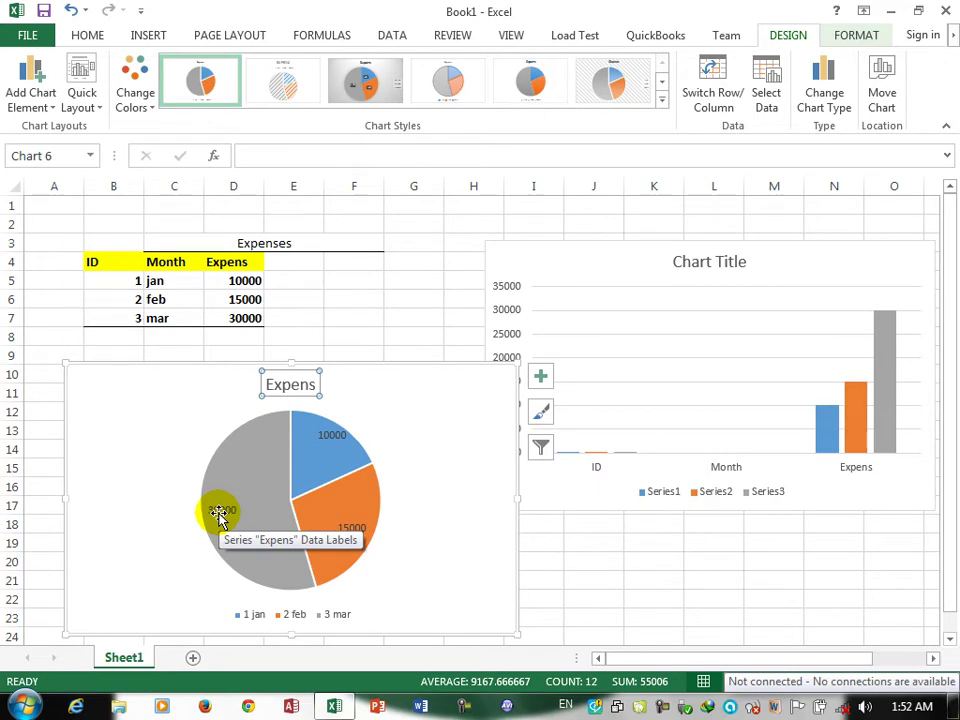
- Change the pie chart's data labels to the Data Callout style
{"action": "left_click", "coordinate": [36, 95]}
{"action": "mouse_move", "coordinate": [68, 156]}
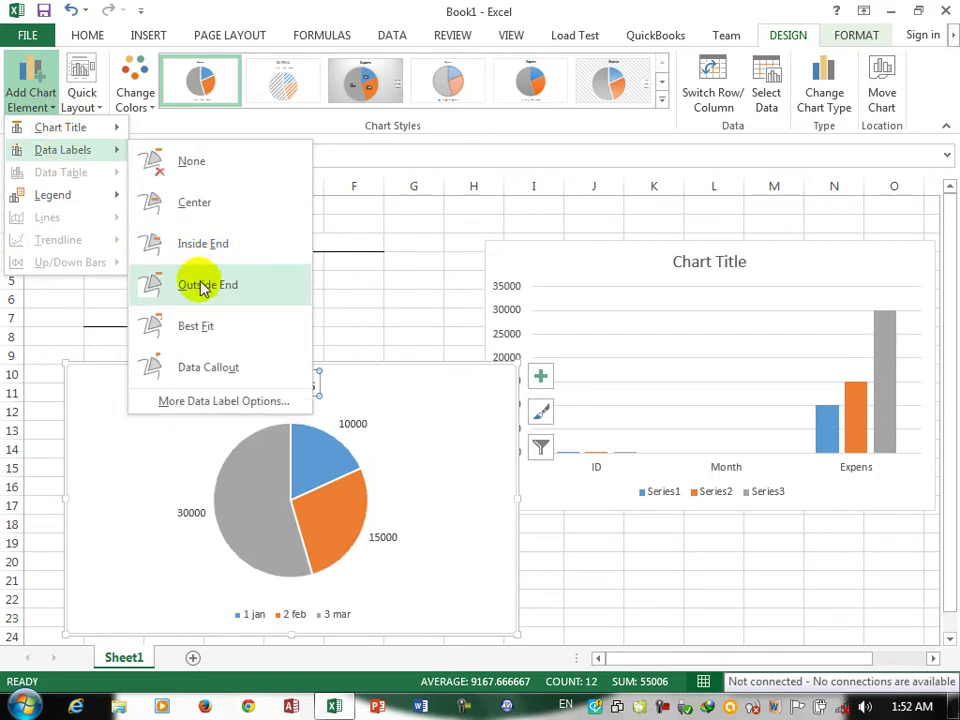
{"action": "left_click", "coordinate": [203, 367]}
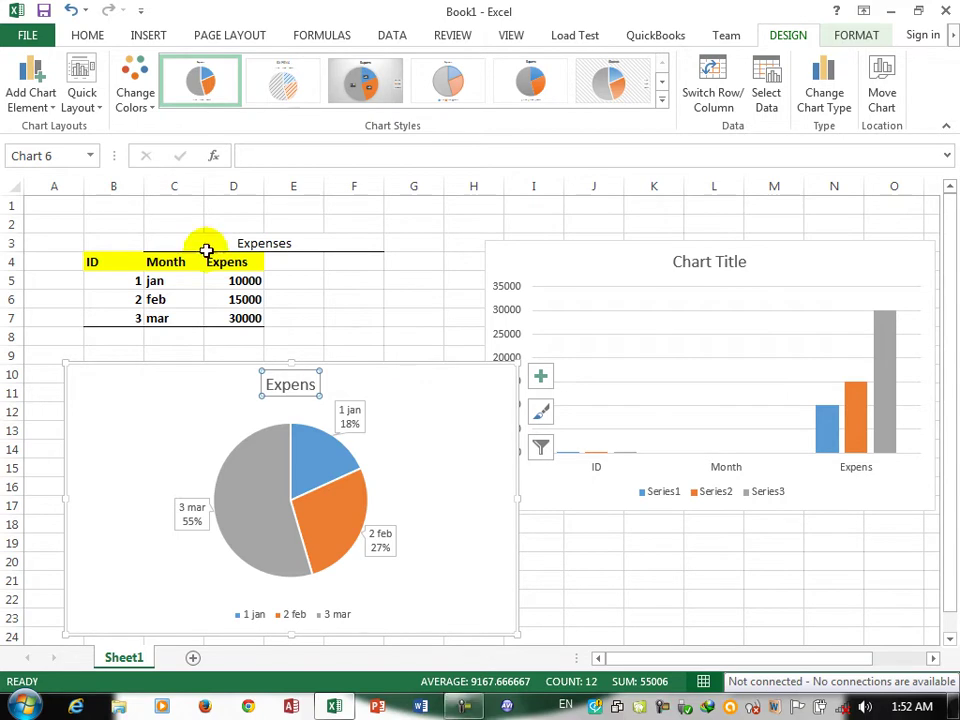
- Move the pie chart's legend to the Right position and return it to the Bottom position
{"action": "left_click", "coordinate": [37, 104]}
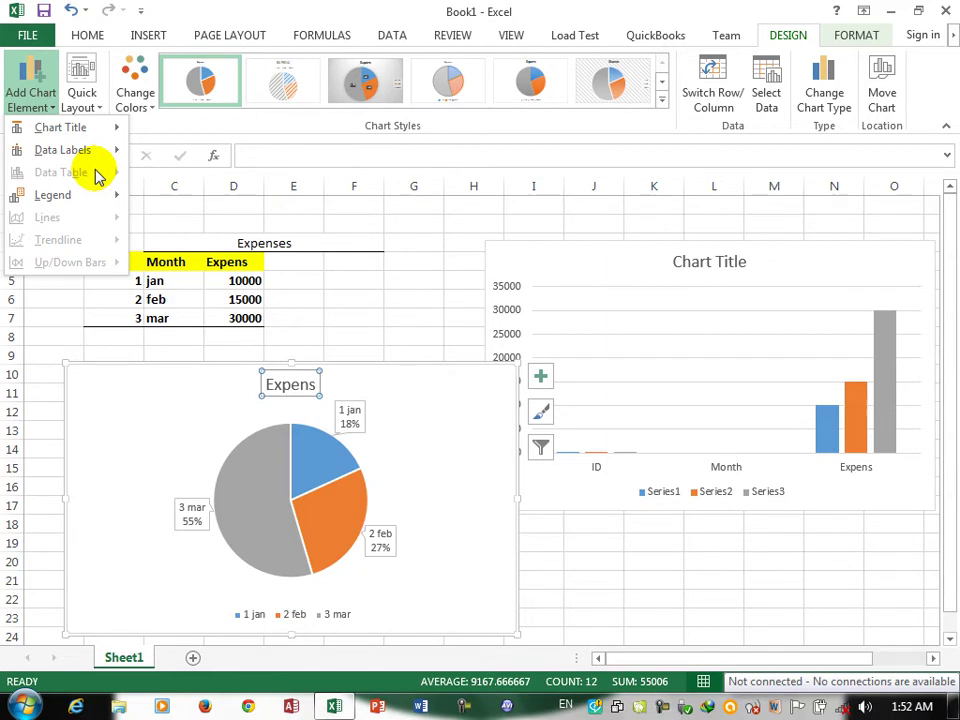
{"action": "mouse_move", "coordinate": [94, 195]}
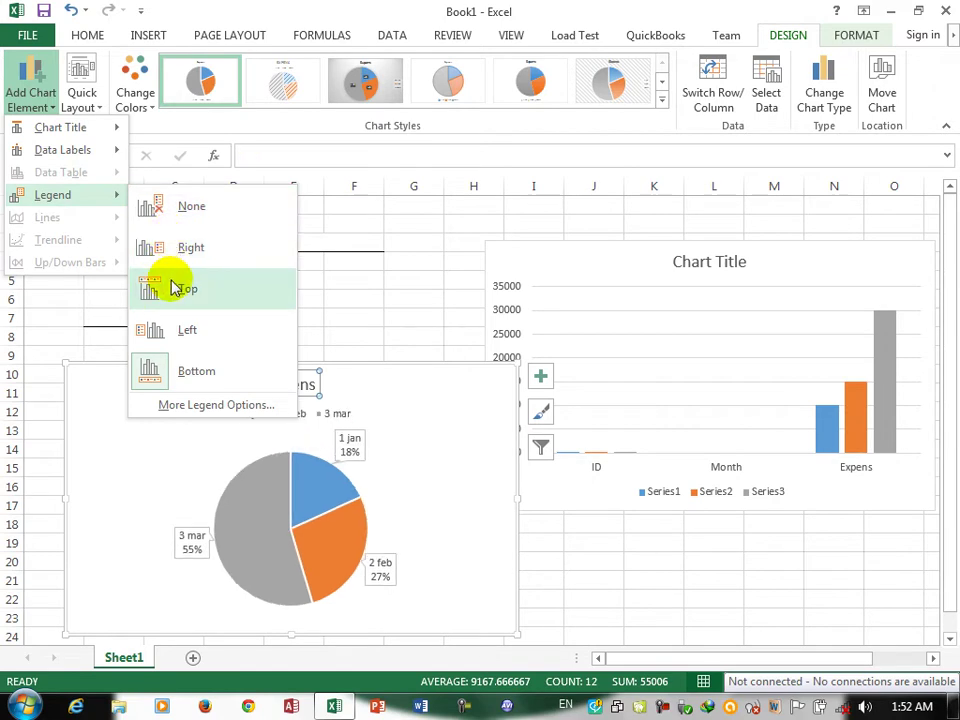
{"action": "left_click", "coordinate": [180, 246]}
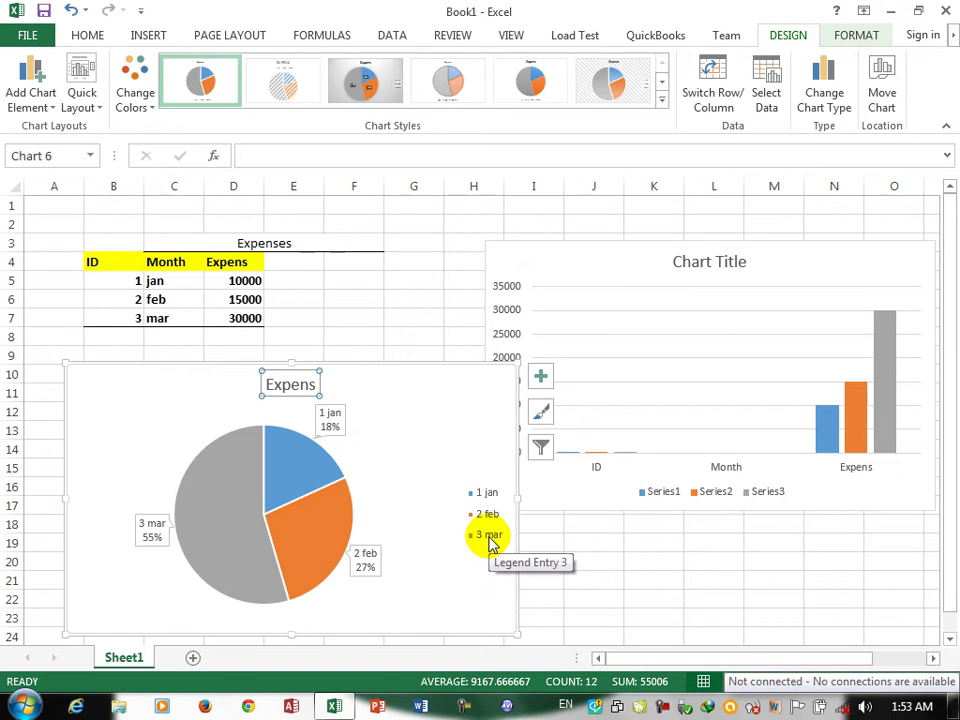
{"action": "left_click", "coordinate": [30, 95]}
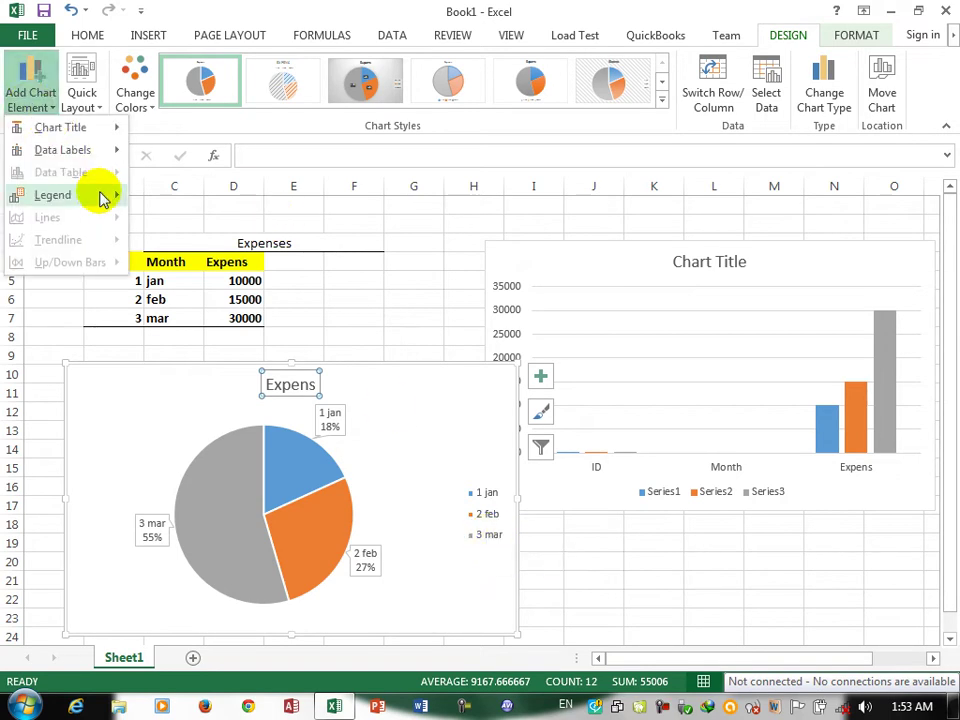
{"action": "mouse_move", "coordinate": [108, 196]}
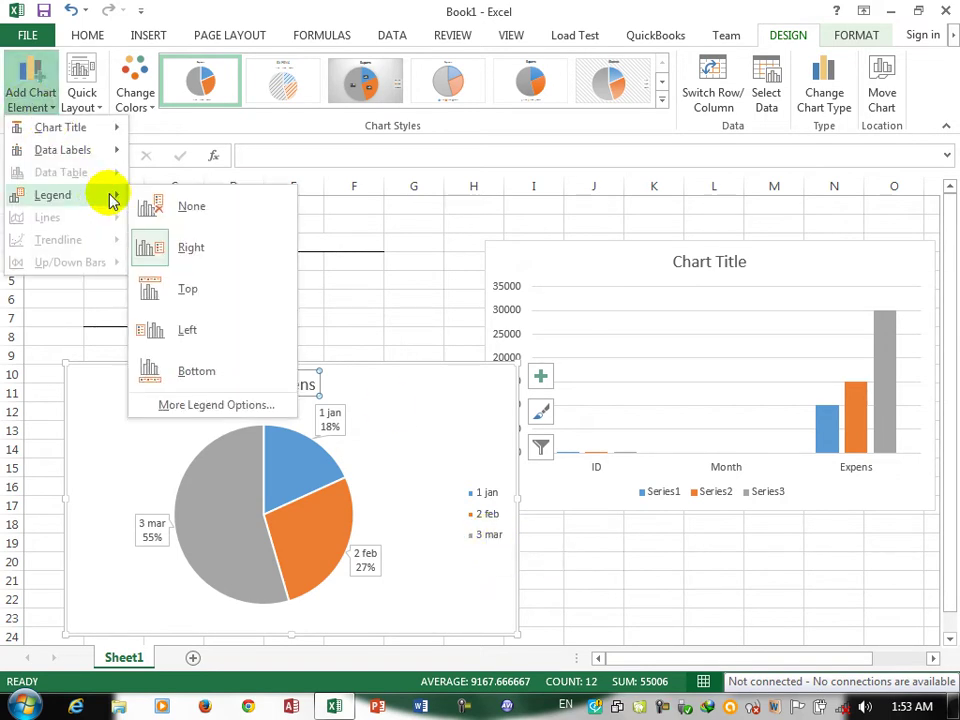
{"action": "left_click", "coordinate": [185, 372]}
- Apply the first quick layout to the pie chart, with the title on top, labels inside the slices and no legend
{"action": "left_click", "coordinate": [30, 95]}
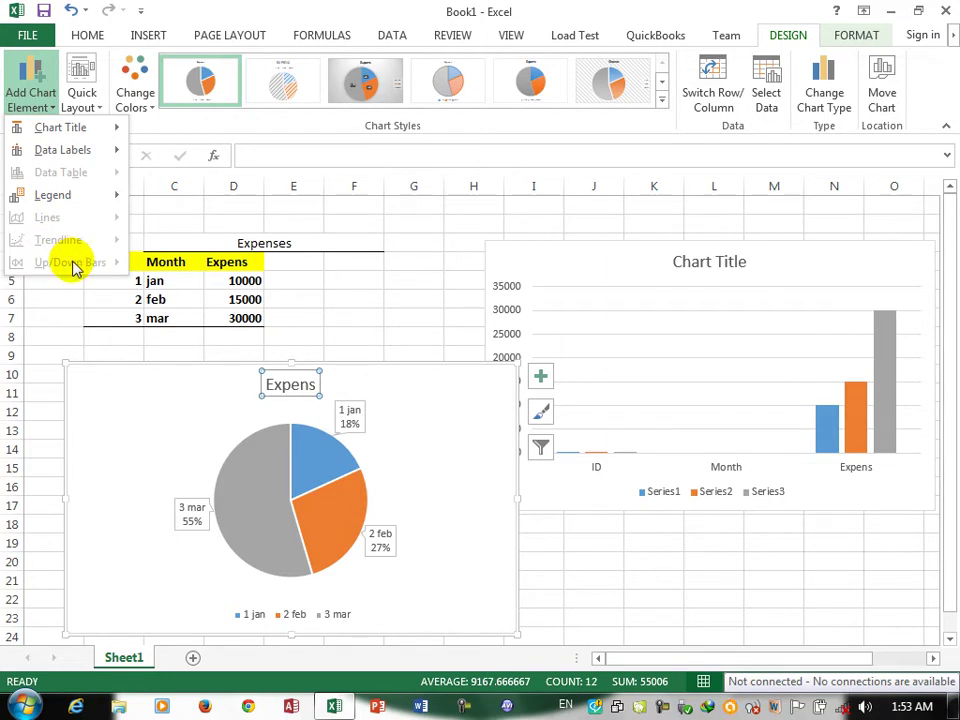
{"action": "left_click", "coordinate": [81, 95]}
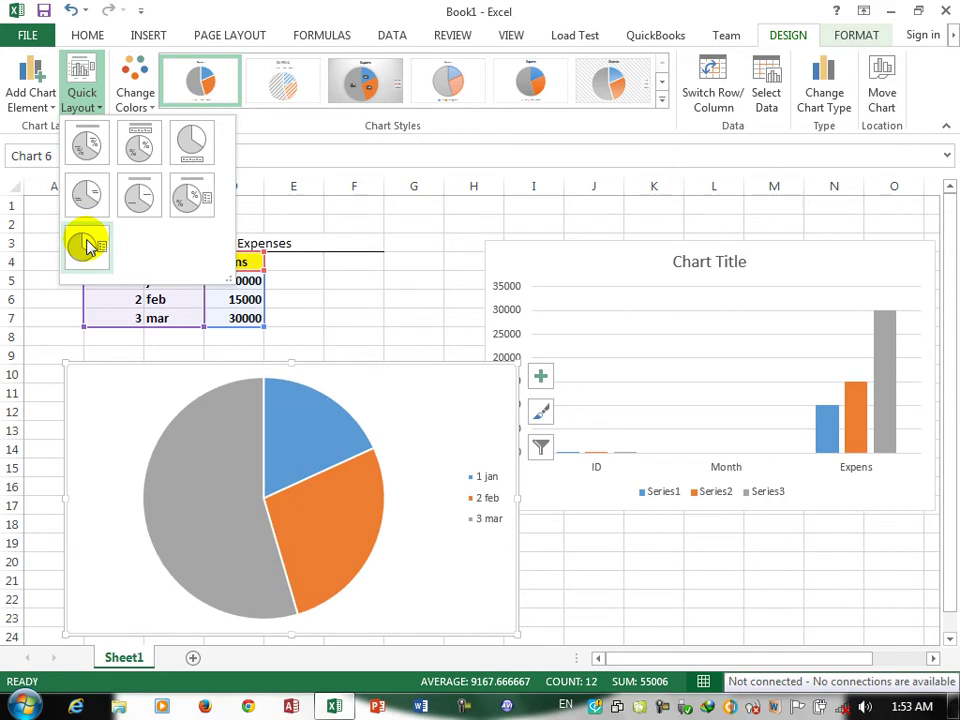
{"action": "left_click", "coordinate": [86, 144]}
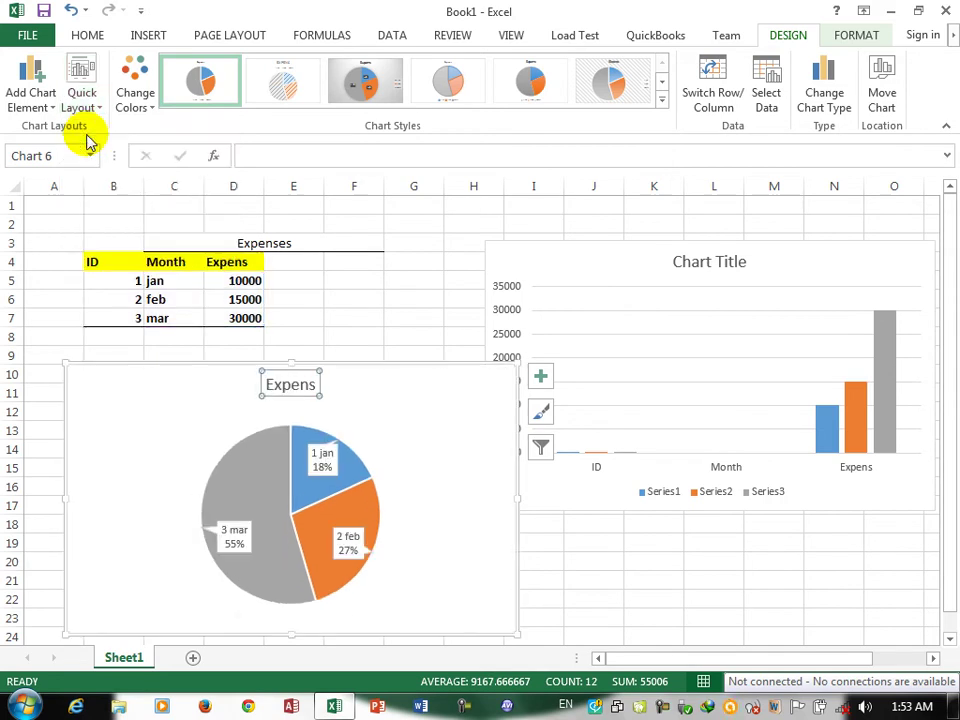
- Try the second Colorful, the blue Monochromatic and the gray Monochromatic palettes on the pie chart, and restore the first Colorful palette
{"action": "left_click", "coordinate": [138, 105]}
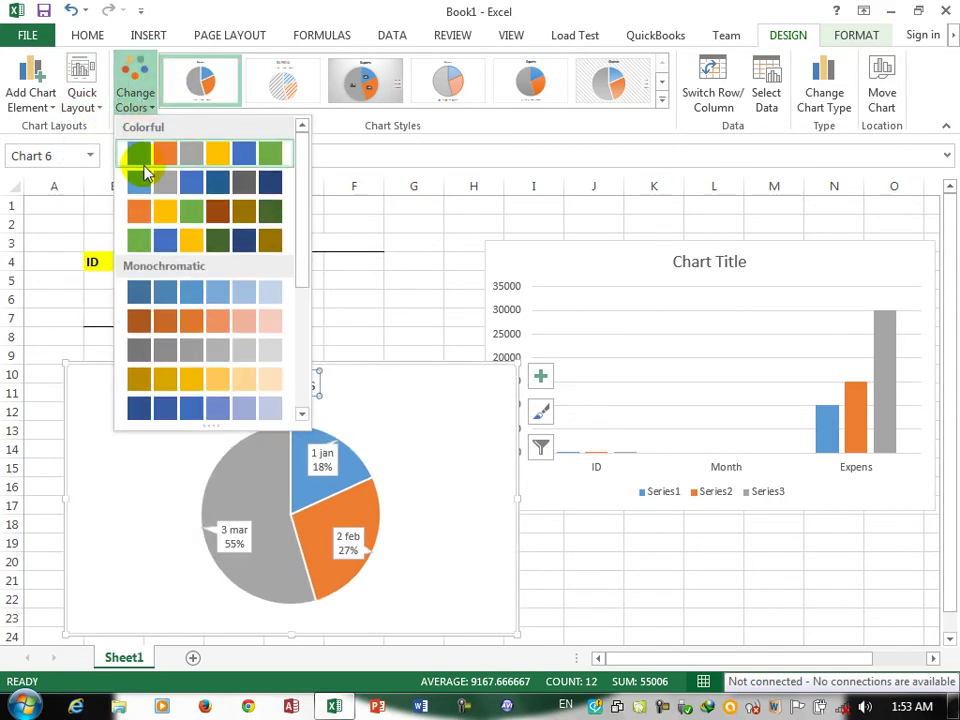
{"action": "left_click", "coordinate": [171, 180]}
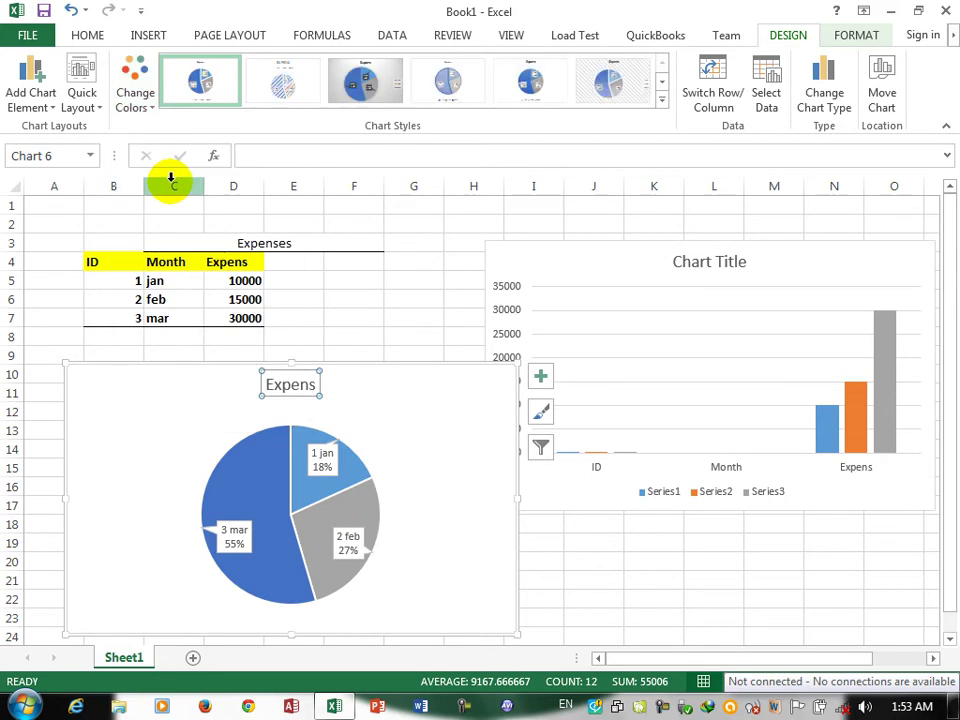
{"action": "left_click", "coordinate": [137, 85]}
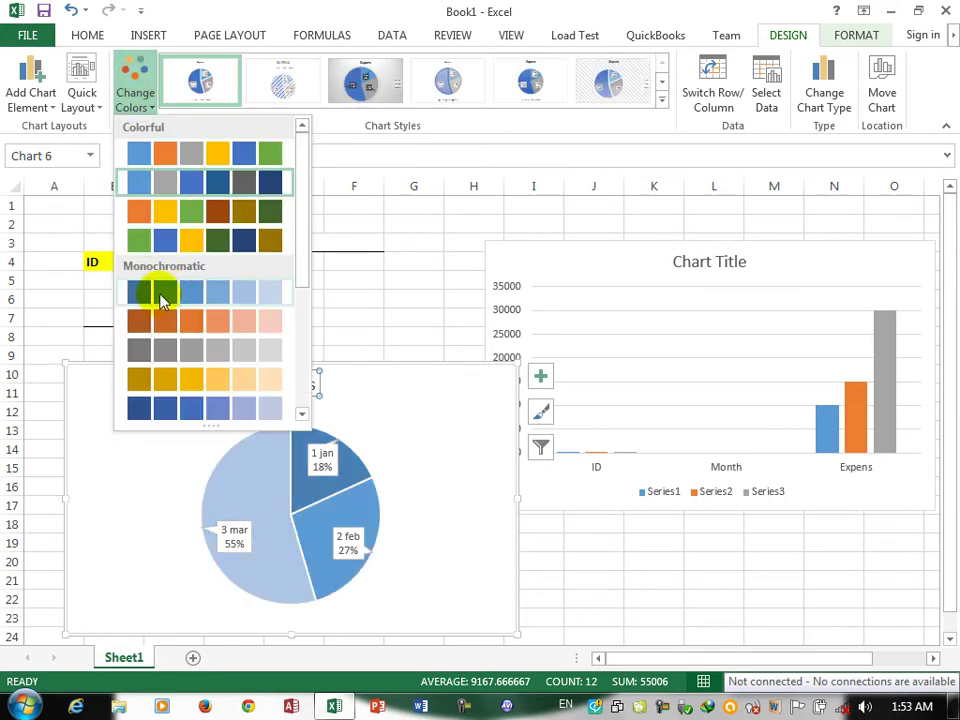
{"action": "left_click", "coordinate": [197, 295]}
{"action": "left_click", "coordinate": [141, 105]}
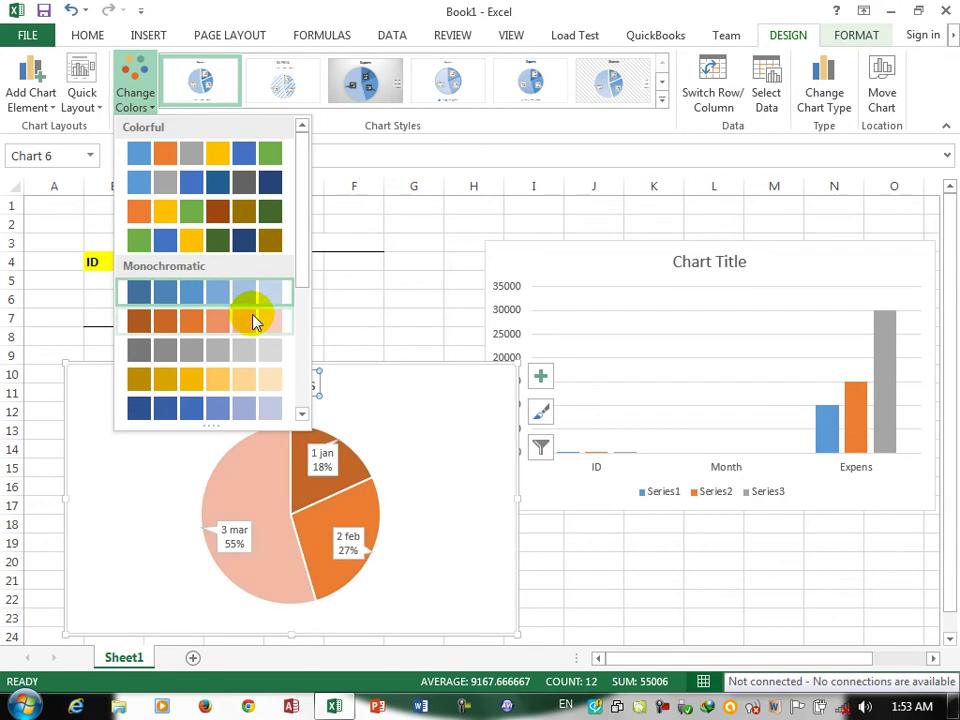
{"action": "left_click", "coordinate": [140, 349]}
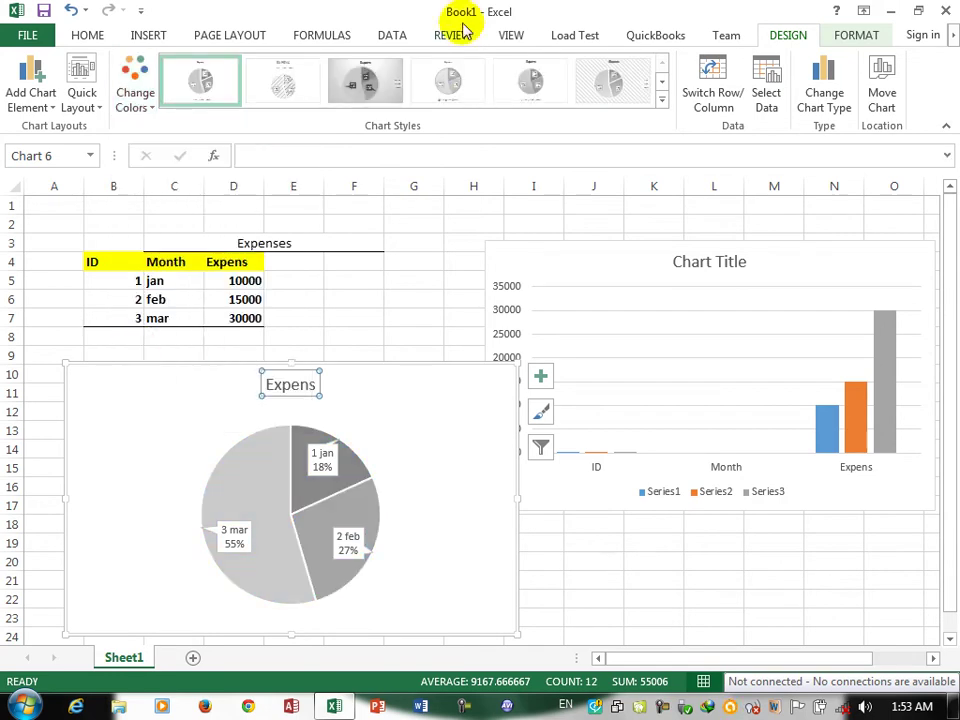
{"action": "left_click", "coordinate": [139, 105]}
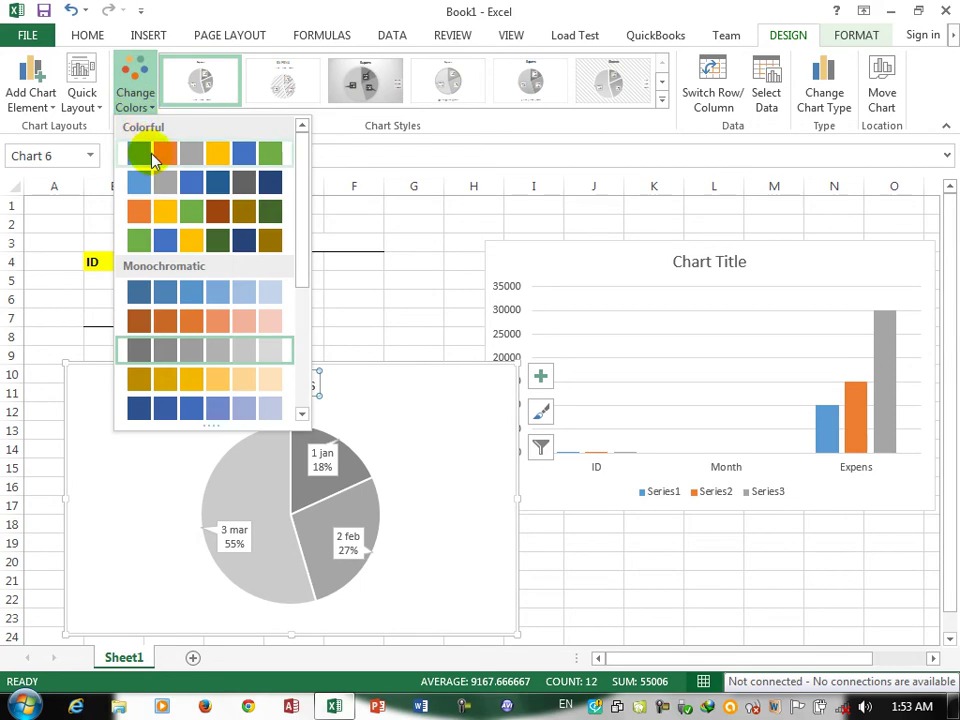
{"action": "left_click", "coordinate": [163, 157]}
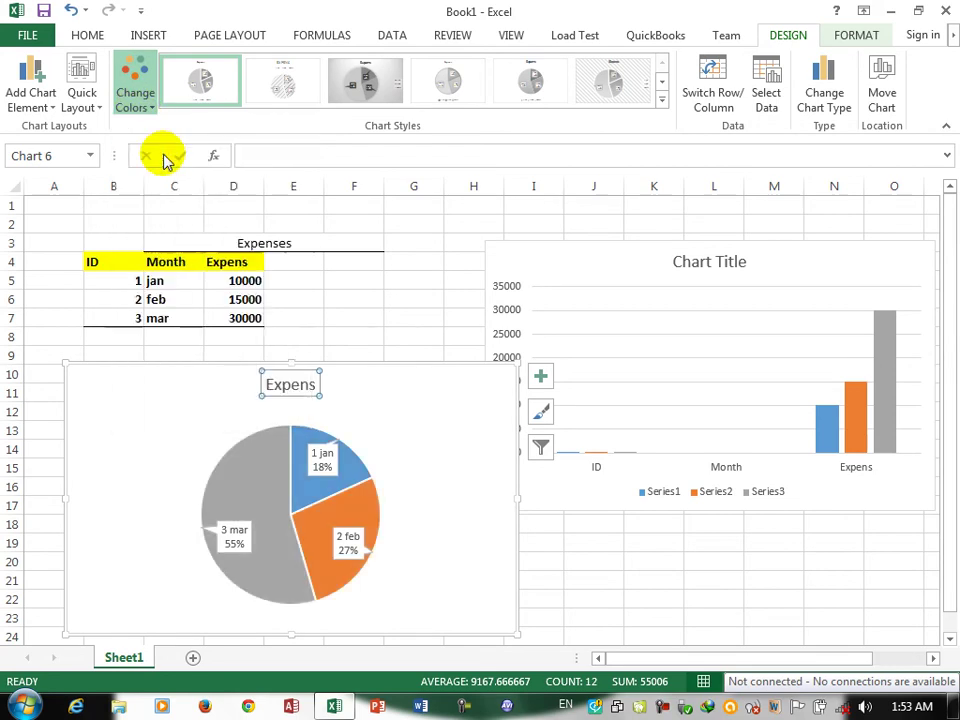
- Try several chart styles on the pie chart, including the hatched and dark ones, and apply the blue-background style with white slices
{"action": "left_click", "coordinate": [203, 90]}
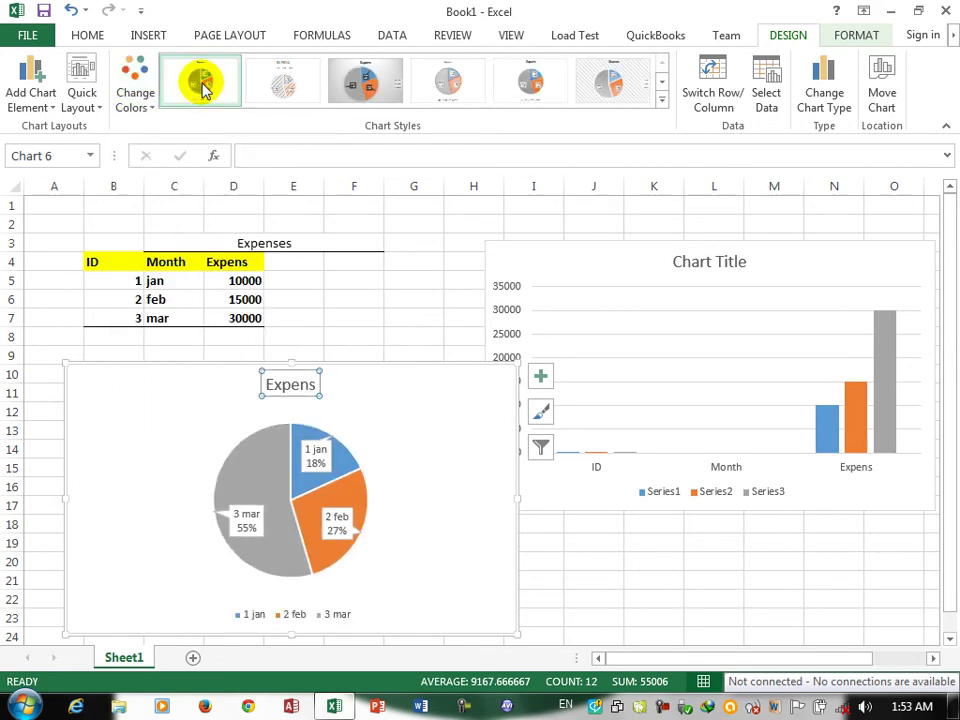
{"action": "left_click", "coordinate": [281, 88]}
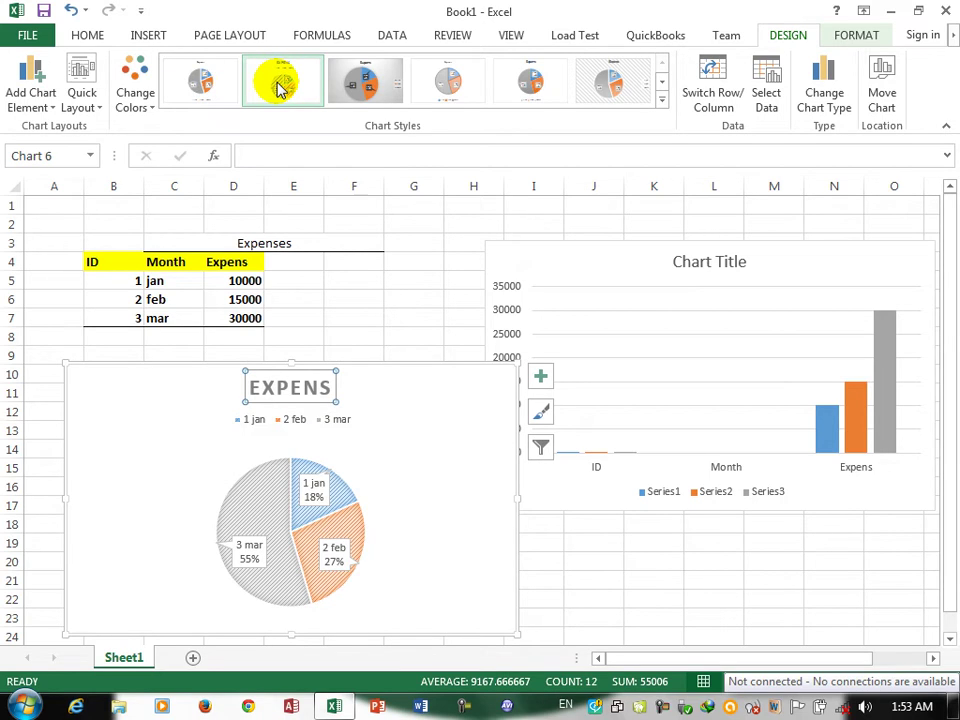
{"action": "left_click", "coordinate": [360, 82]}
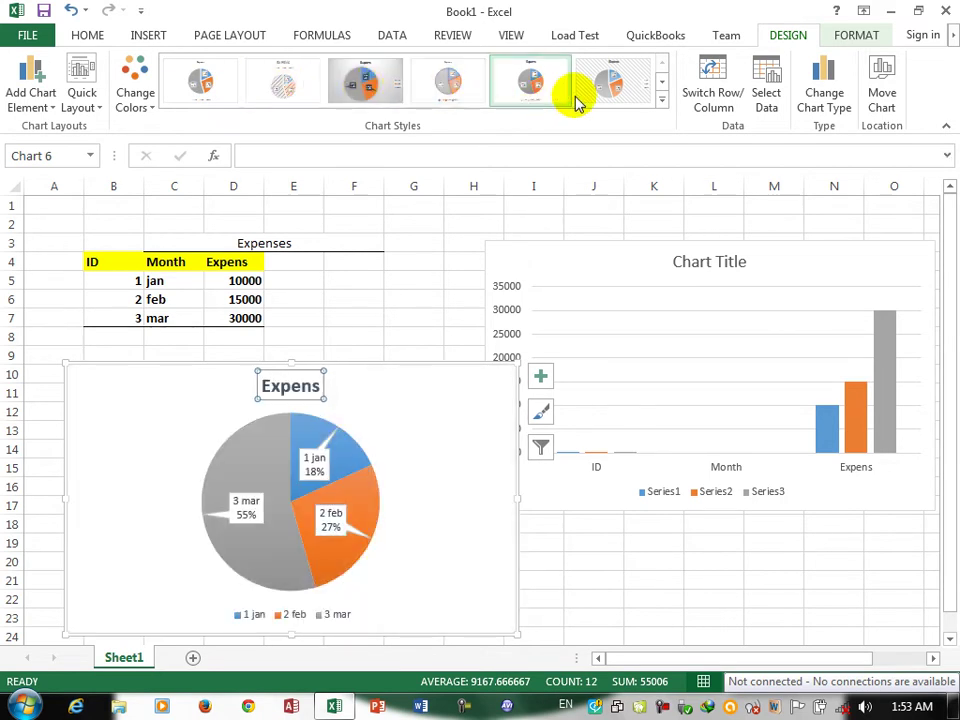
{"action": "left_click", "coordinate": [662, 100]}
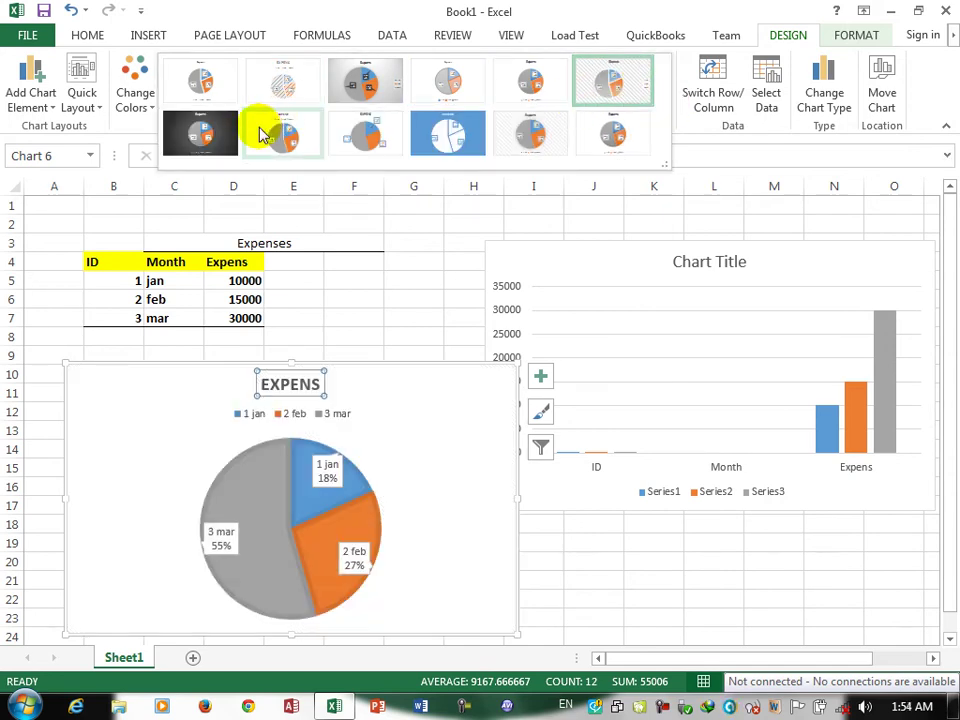
{"action": "left_click", "coordinate": [222, 137]}
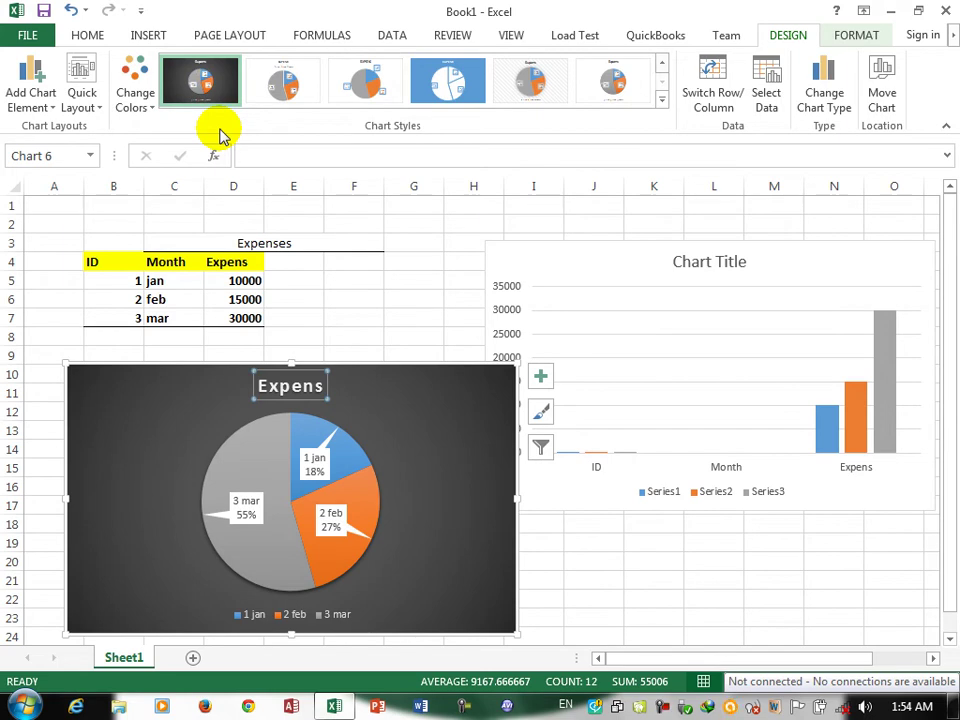
{"action": "left_click", "coordinate": [661, 99]}
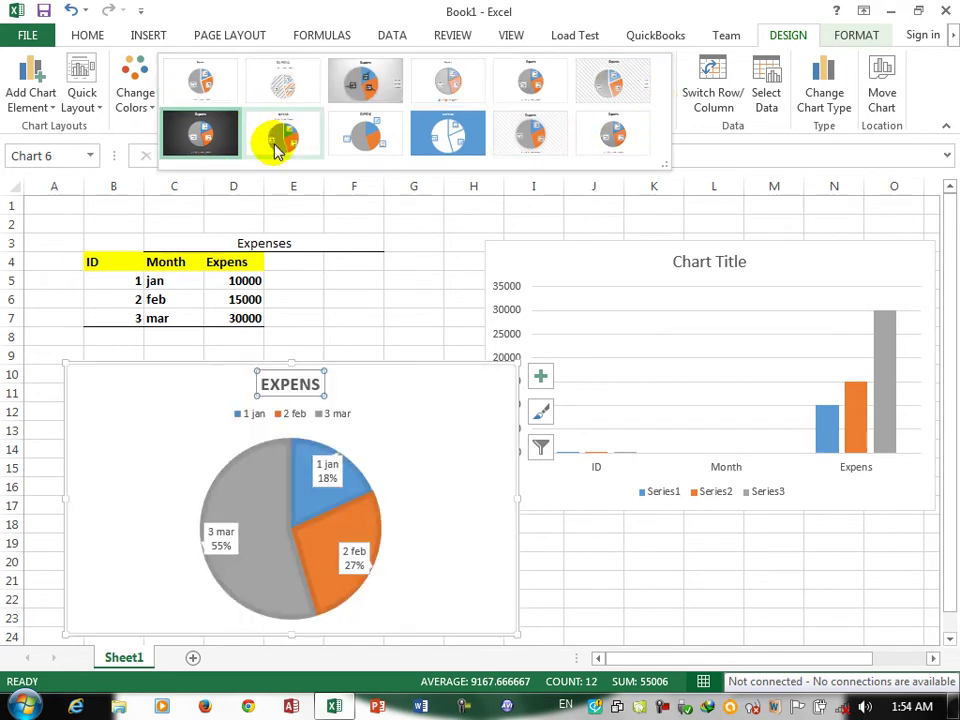
{"action": "left_click", "coordinate": [444, 133]}
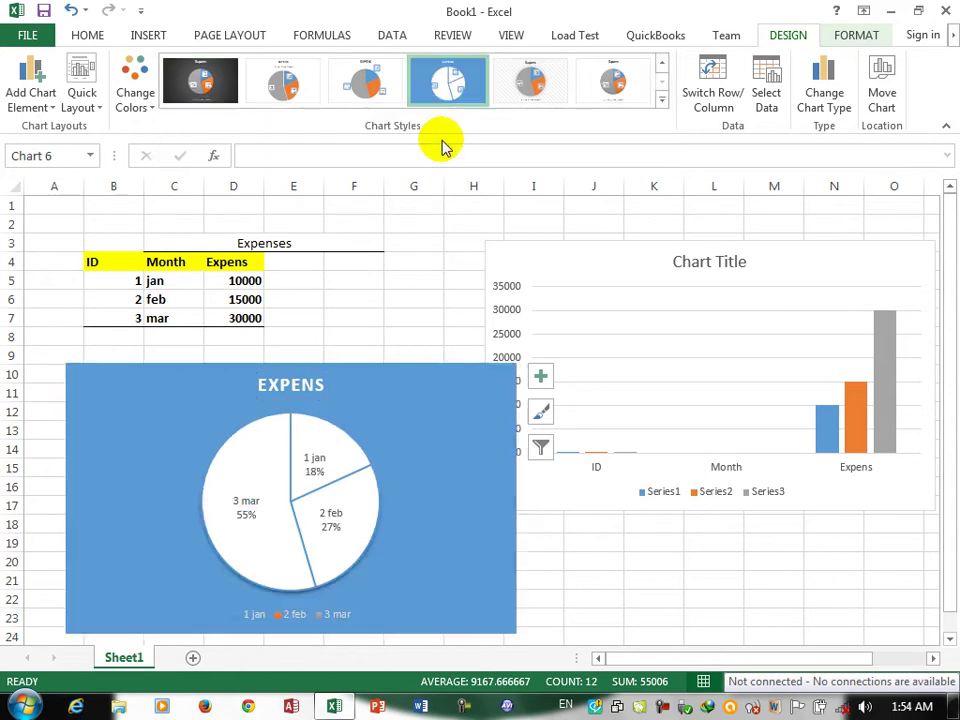
- Switch the pie chart's rows and columns several times and return to plotting the Expens series by month
{"action": "left_click", "coordinate": [707, 100]}
{"action": "left_click", "coordinate": [707, 104]}
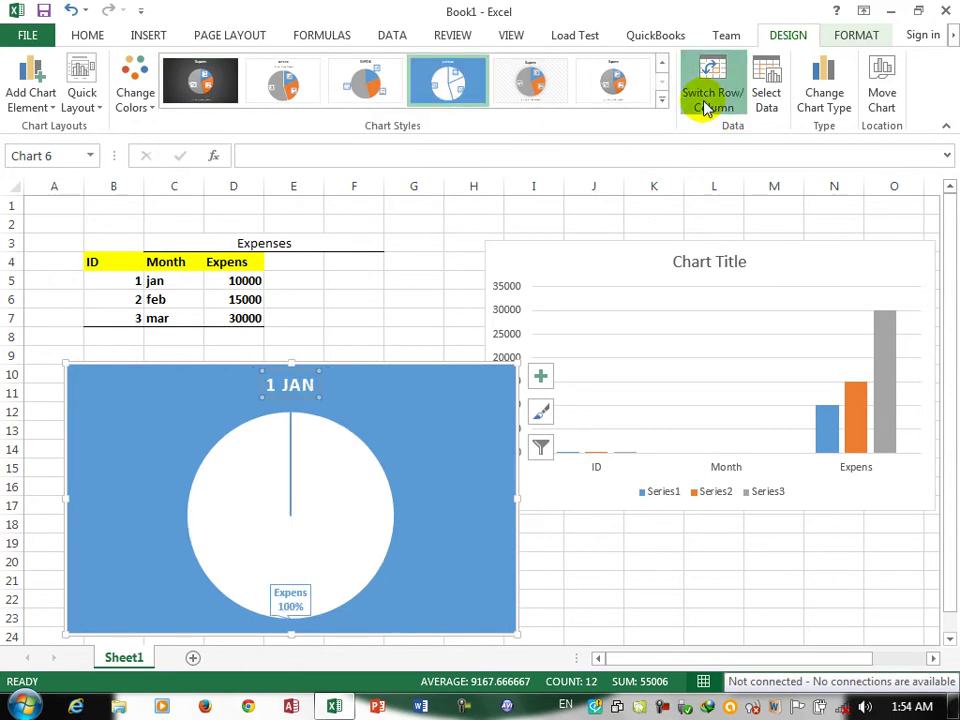
{"action": "left_click", "coordinate": [707, 104]}
{"action": "left_click", "coordinate": [706, 106]}
{"action": "left_click", "coordinate": [706, 106]}
{"action": "mouse_move", "coordinate": [257, 591]}
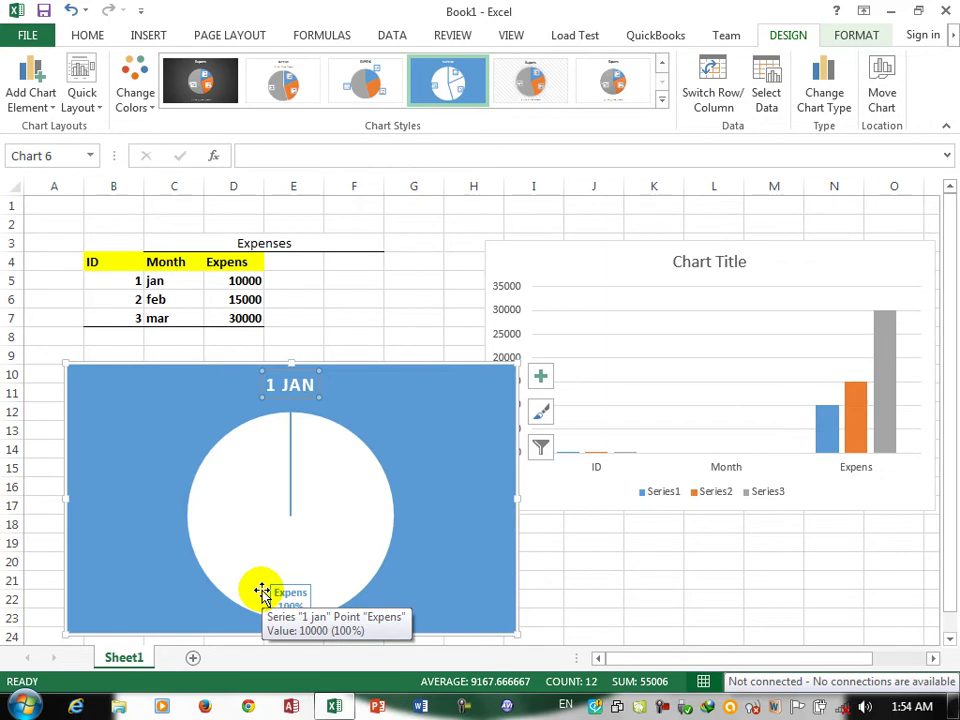
{"action": "left_click", "coordinate": [709, 77]}
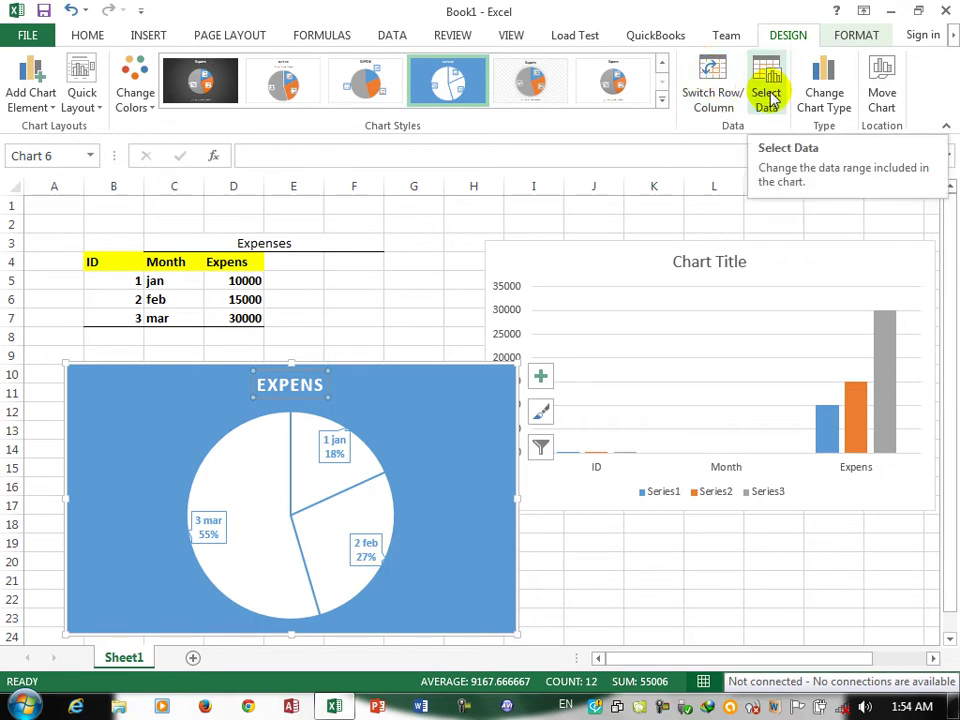
- Add a row below mar in the expenses table with ID 4, month april and expense 50000
{"action": "left_click", "coordinate": [283, 319]}
{"action": "key", "text": "Return"}
{"action": "key", "text": "Left"}
{"action": "key", "text": "Left"}
{"action": "key", "text": "Left"}
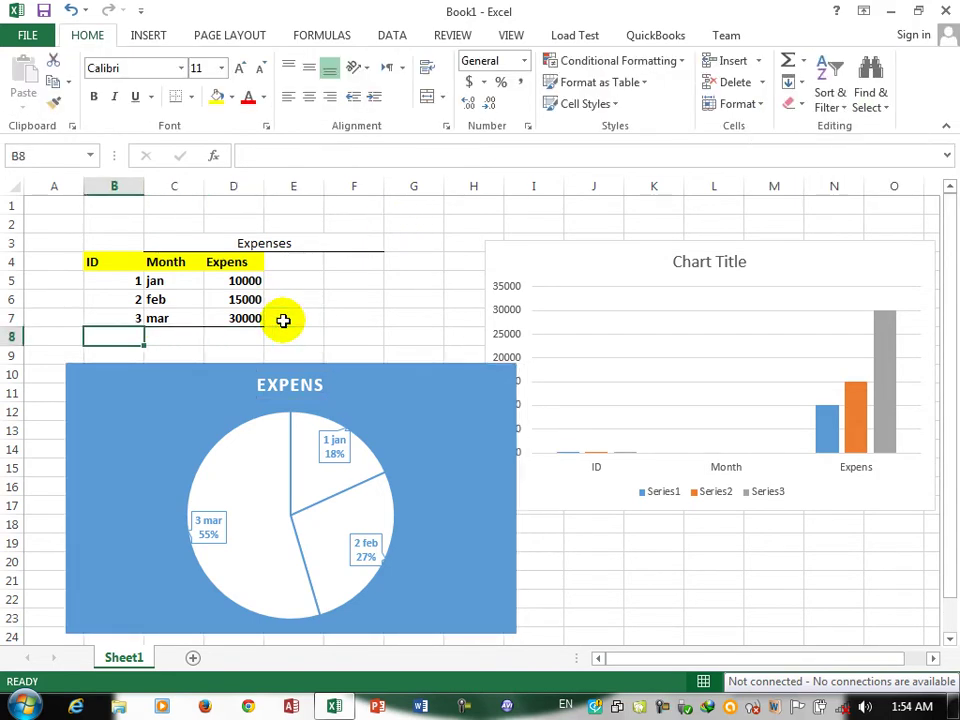
{"action": "type", "text": "4"}
{"action": "key", "text": "Tab"}
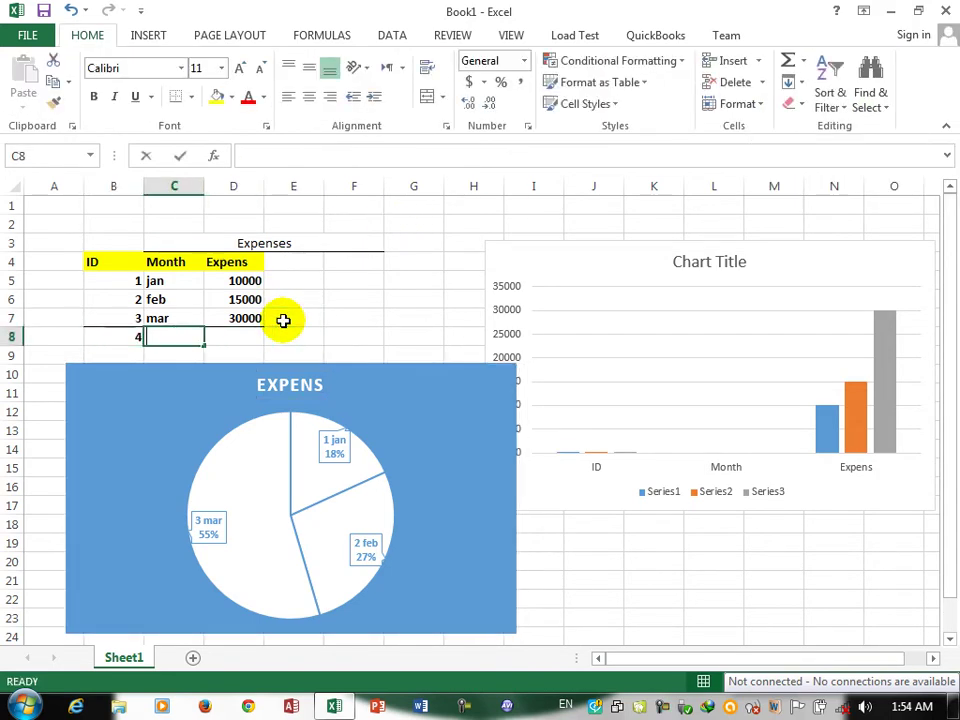
{"action": "type", "text": "arp"}
{"action": "key", "text": "BackSpace"}
{"action": "key", "text": "BackSpace"}
{"action": "type", "text": "pril"}
{"action": "key", "text": "ctrl+Return"}
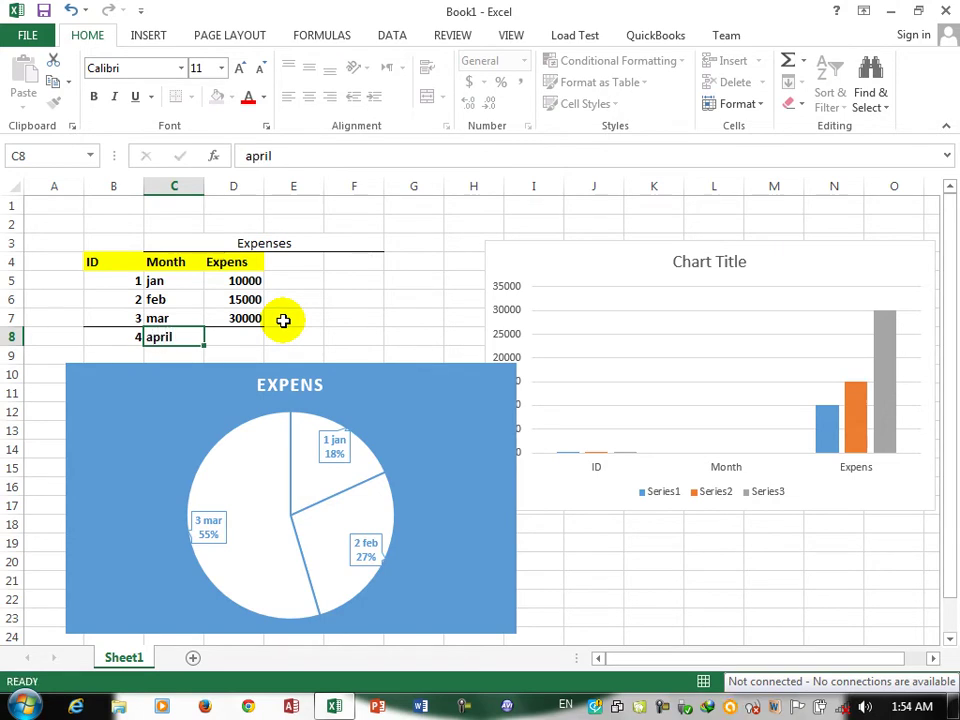
{"action": "key", "text": "Tab"}
{"action": "type", "text": "50000"}
{"action": "key", "text": "ctrl+Return"}
{"action": "key", "text": "Return"}
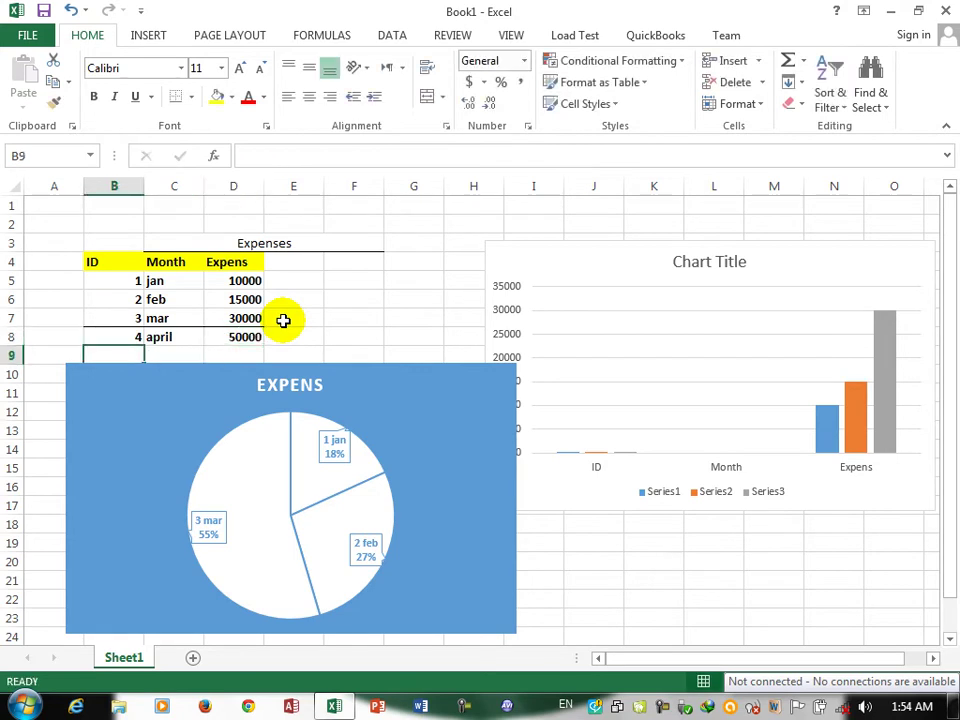
- Extend the pie chart's data range to B4:D8 so that it includes the april row
{"action": "left_click", "coordinate": [286, 382]}
{"action": "left_click", "coordinate": [476, 371]}
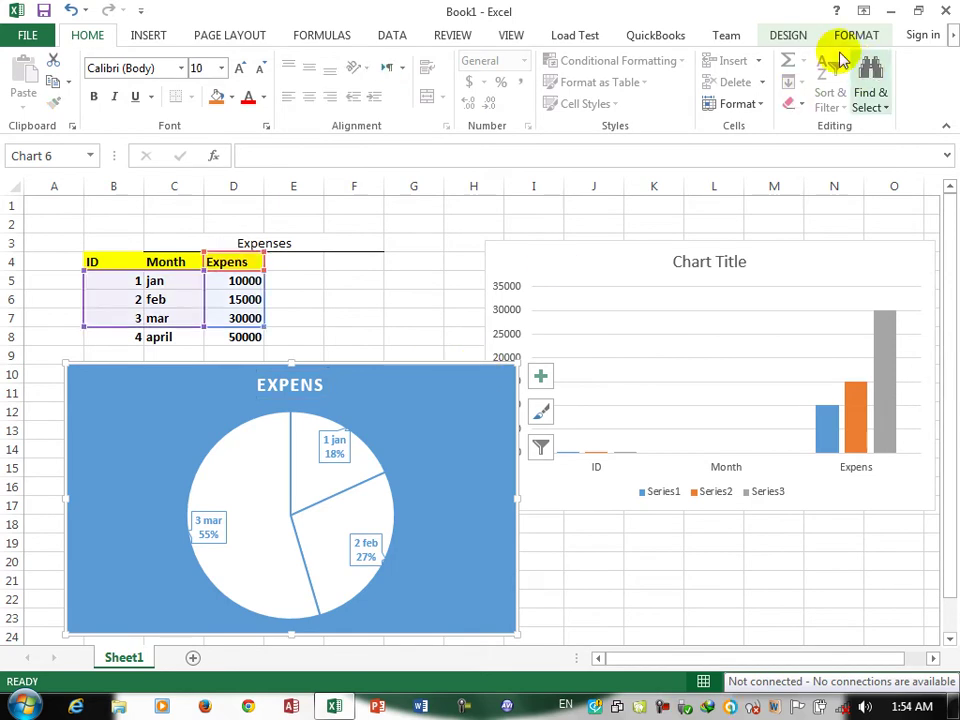
{"action": "left_click", "coordinate": [787, 38]}
{"action": "left_click", "coordinate": [772, 90]}
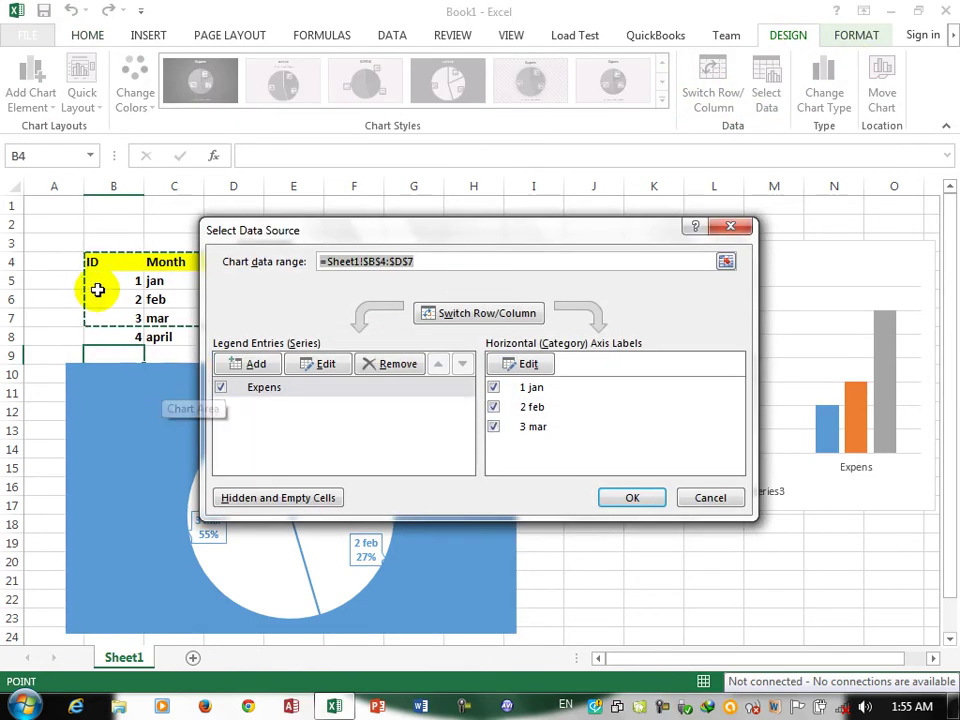
{"action": "left_click_drag", "start_coordinate": [92, 258], "coordinate": [241, 337]}
{"action": "left_click", "coordinate": [638, 498]}
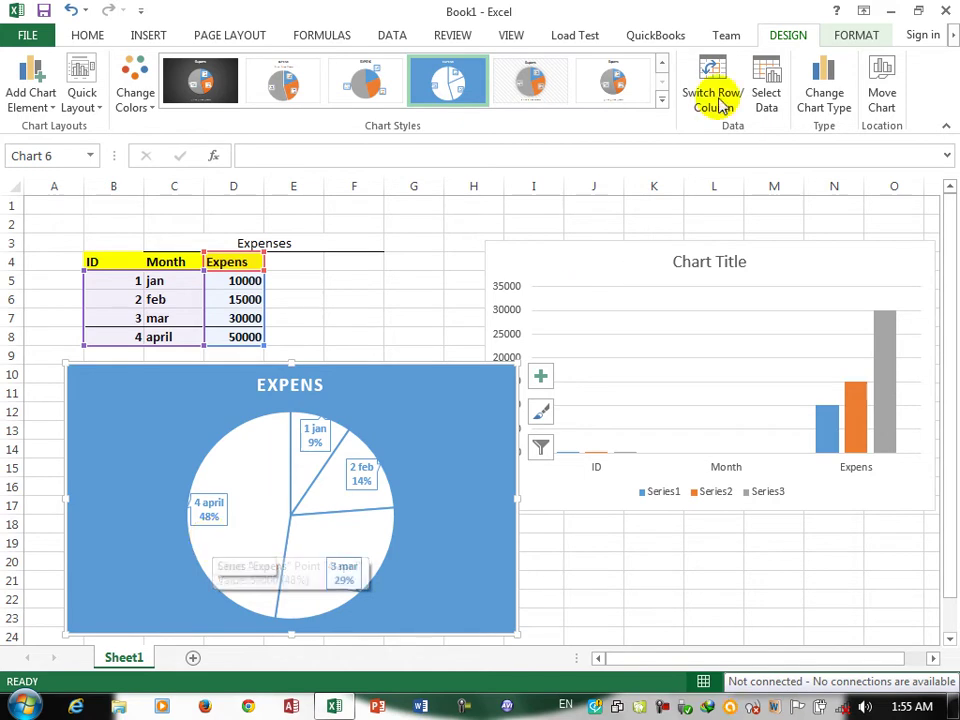
- Try to add a data series to the pie chart using the range B5:D7 as the series name
{"action": "left_click", "coordinate": [766, 80]}
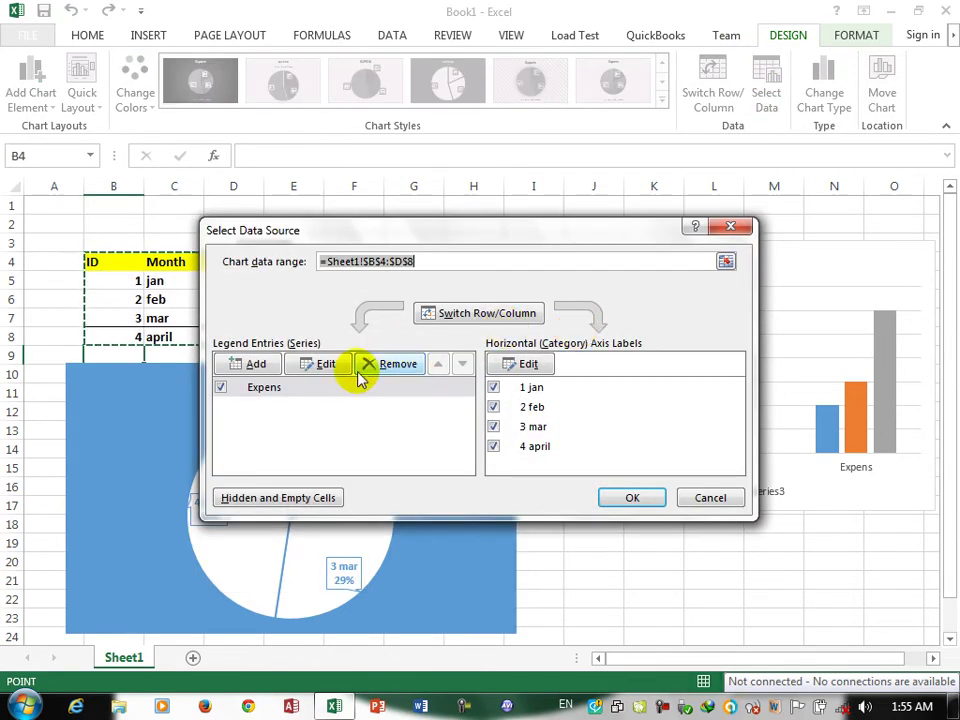
{"action": "left_click", "coordinate": [247, 364]}
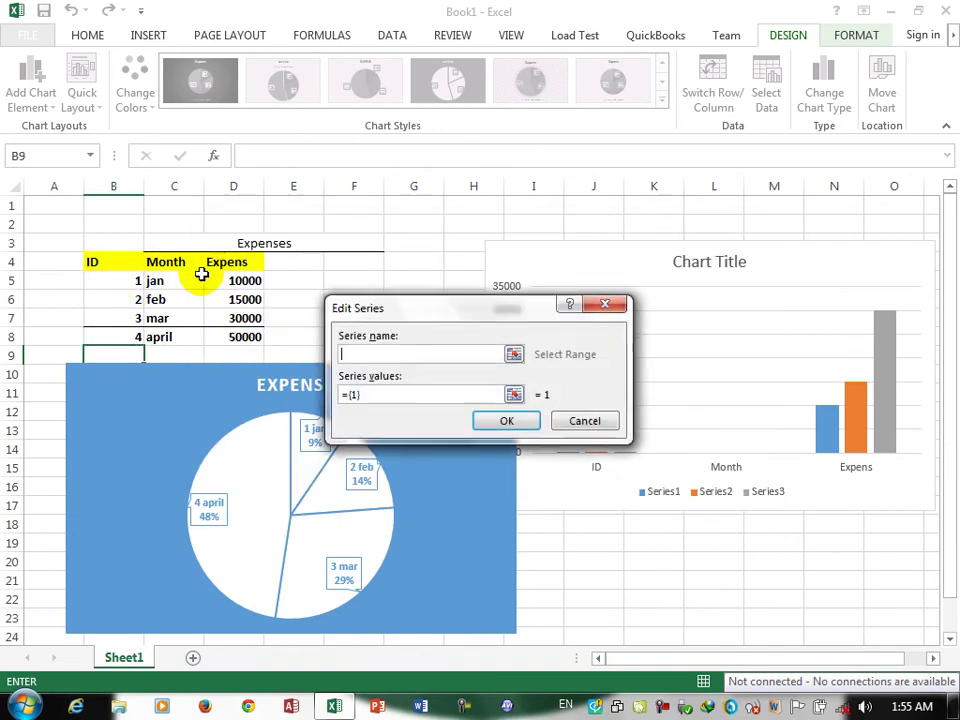
{"action": "left_click_drag", "start_coordinate": [103, 280], "coordinate": [245, 320]}
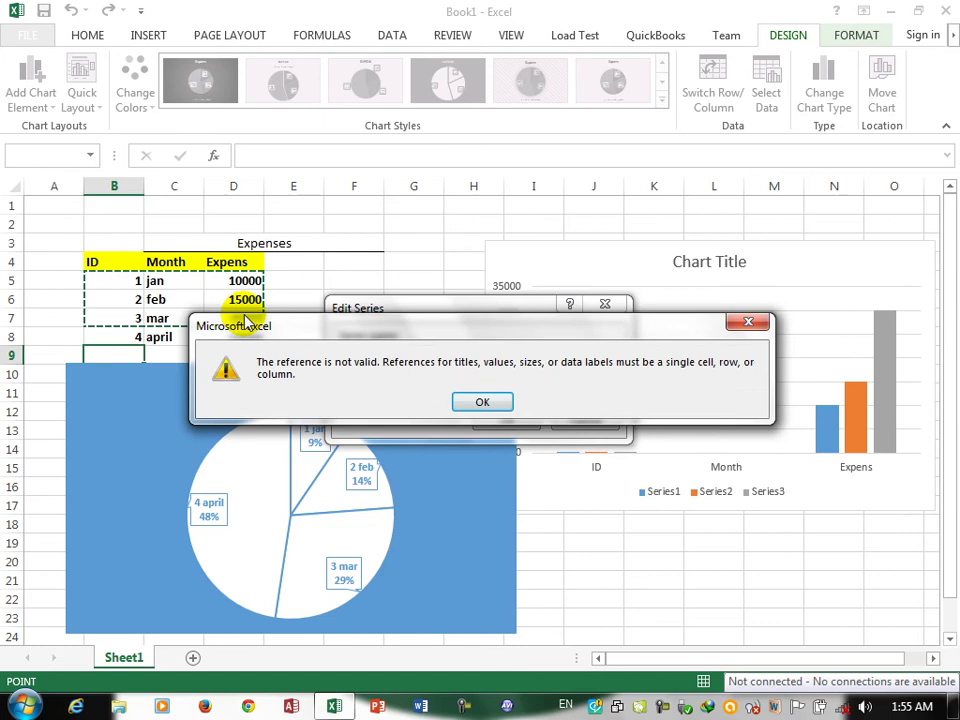
{"action": "left_click", "coordinate": [490, 401]}
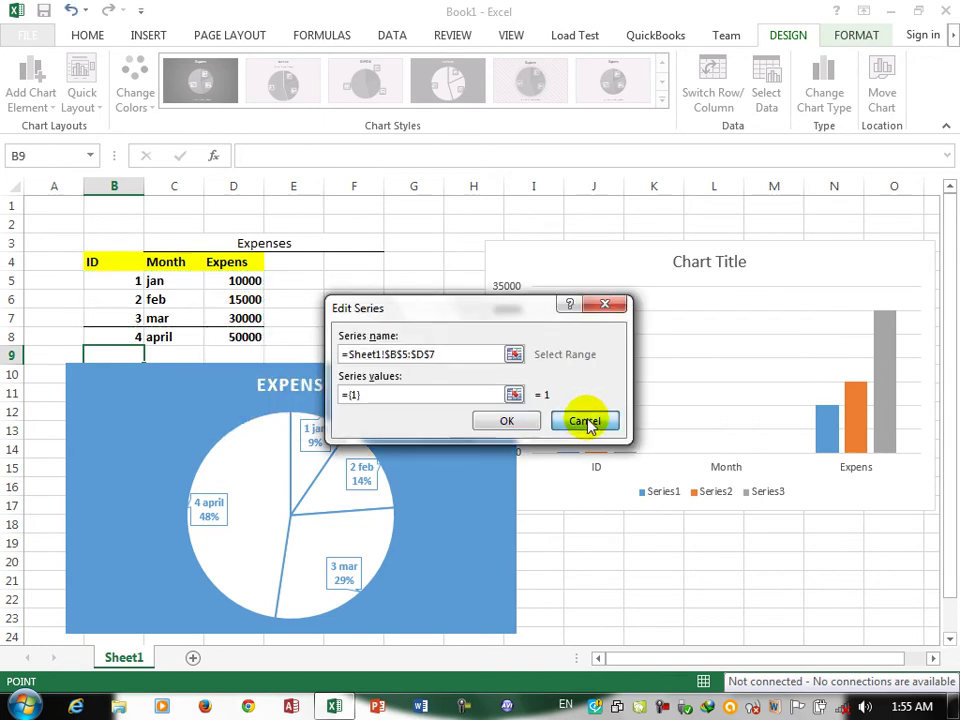
{"action": "left_click", "coordinate": [586, 422]}
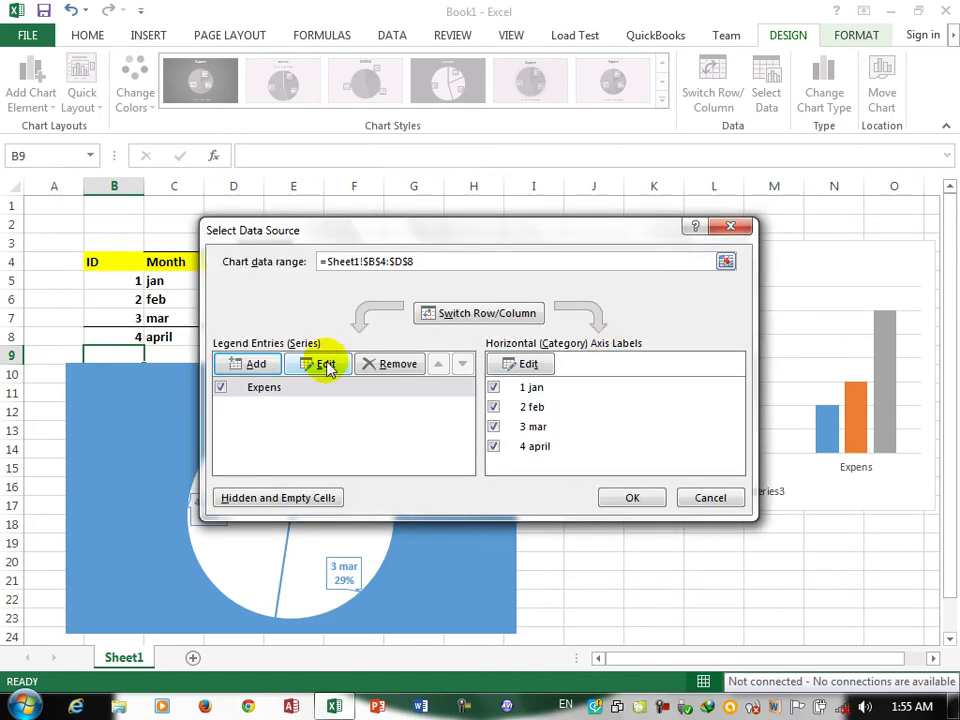
- Try removing the Expens series from the pie chart's data source and discard the change
{"action": "left_click", "coordinate": [538, 447]}
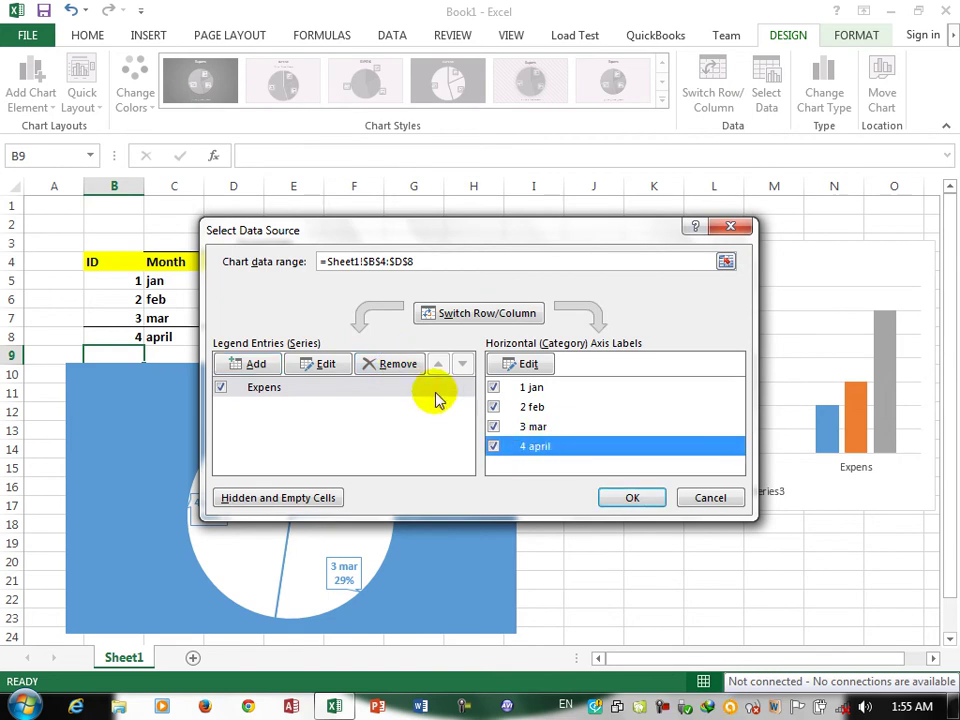
{"action": "left_click", "coordinate": [405, 368]}
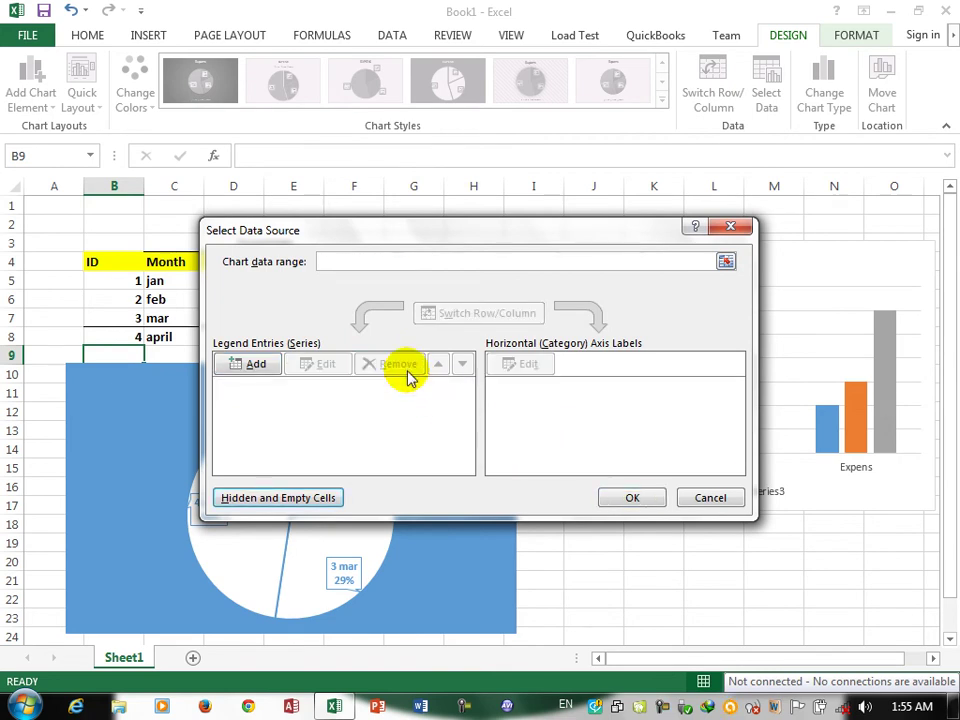
{"action": "left_click", "coordinate": [711, 497]}
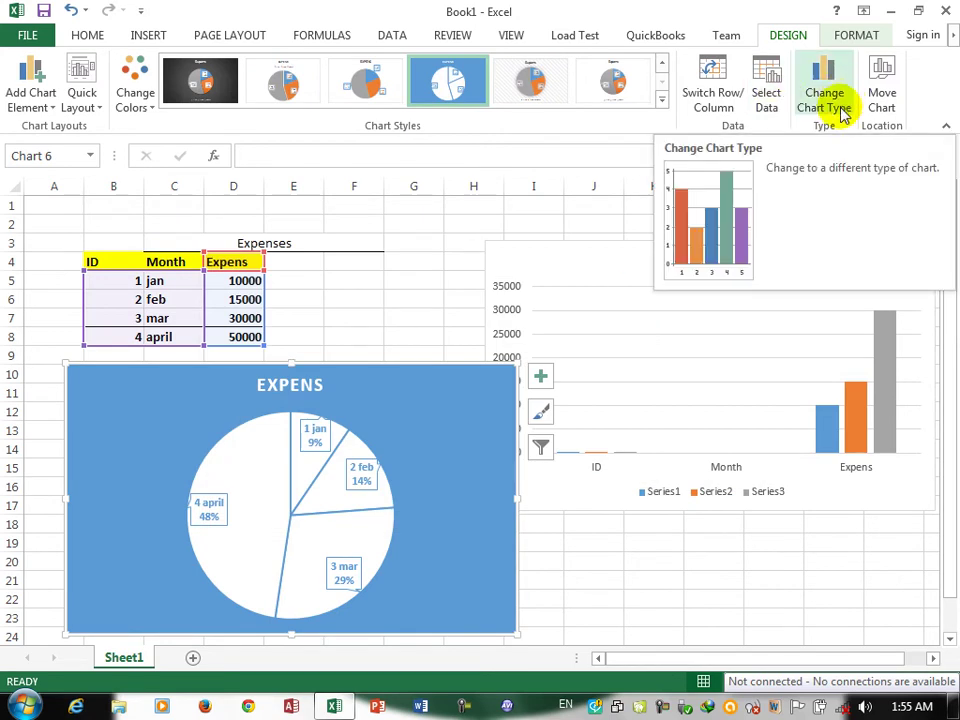
- Preview pie variants and the bar, area, scatter and column types, and change the pie chart to 100% Stacked Column
{"action": "left_click", "coordinate": [842, 113]}
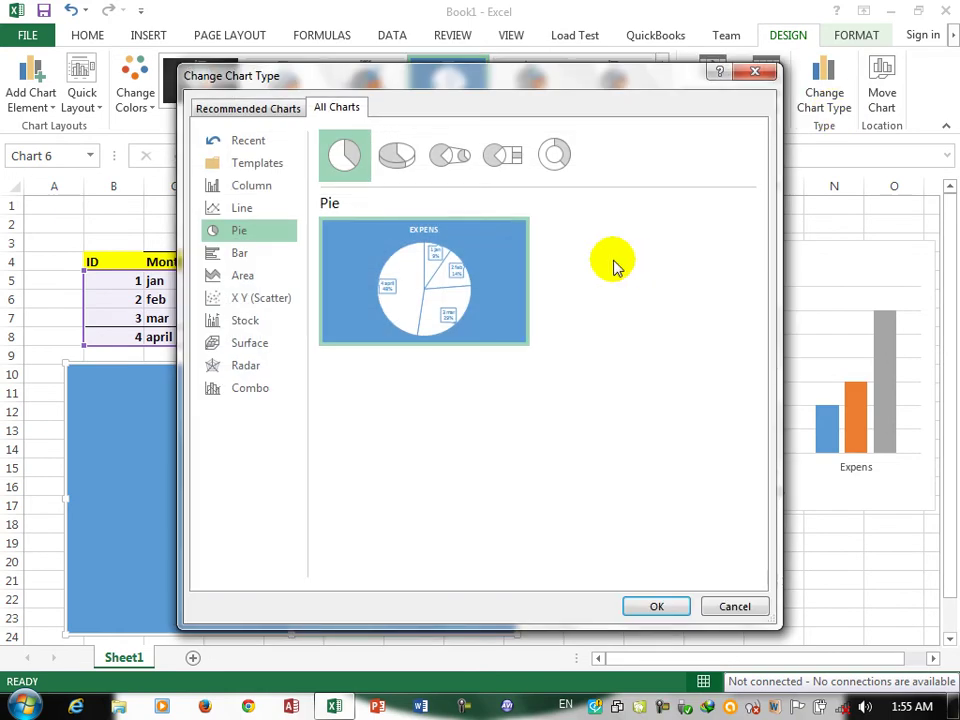
{"action": "left_click", "coordinate": [413, 175]}
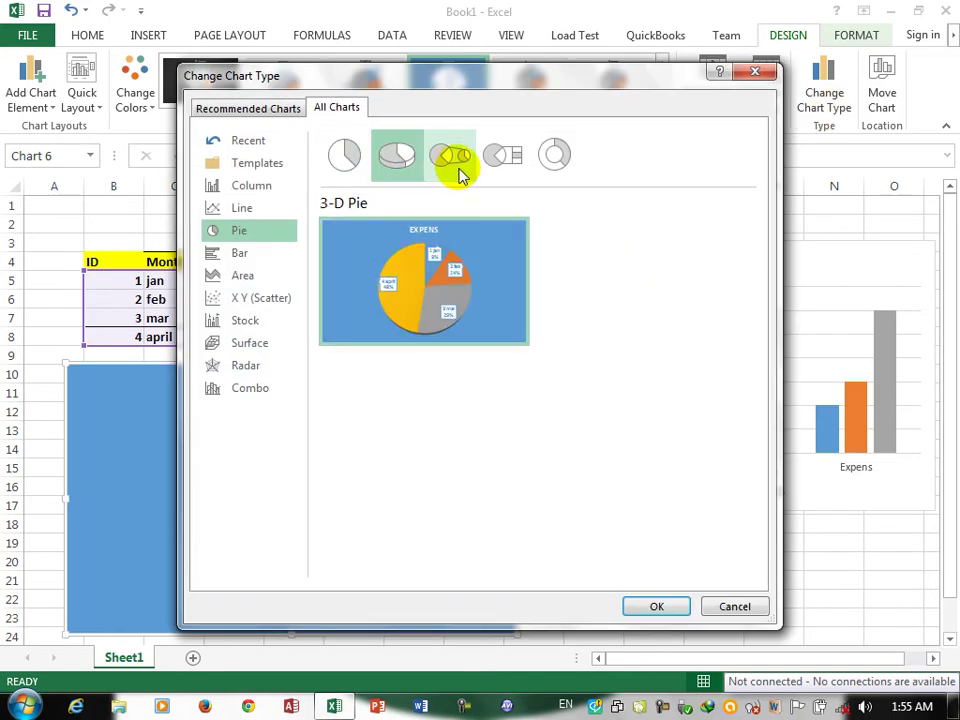
{"action": "left_click", "coordinate": [458, 169]}
{"action": "left_click", "coordinate": [490, 170]}
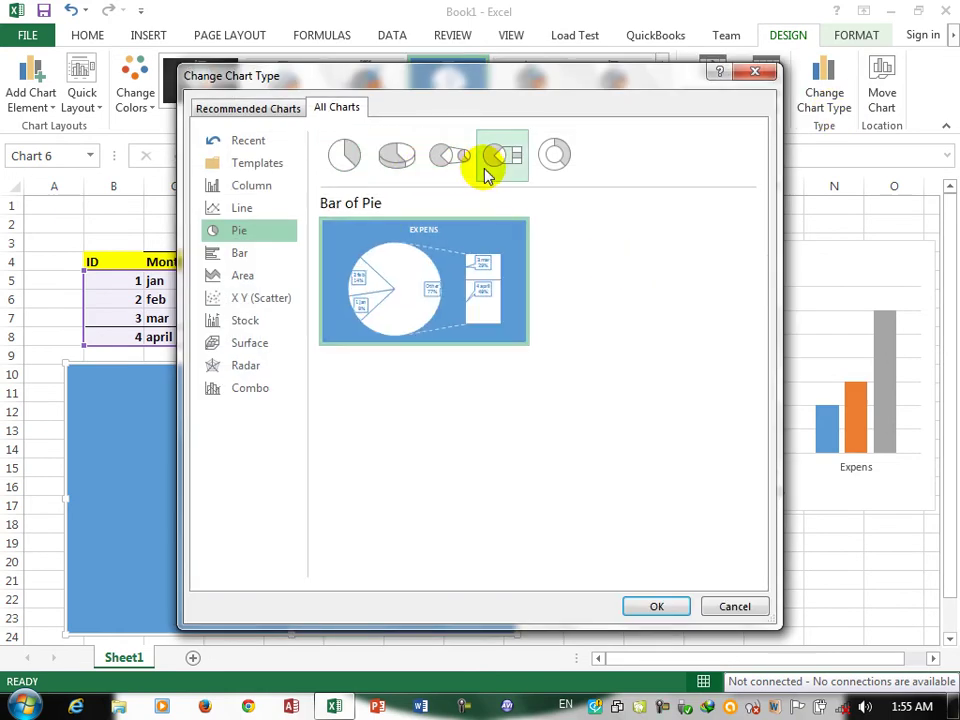
{"action": "left_click", "coordinate": [249, 254]}
{"action": "left_click", "coordinate": [242, 277]}
{"action": "left_click", "coordinate": [245, 298]}
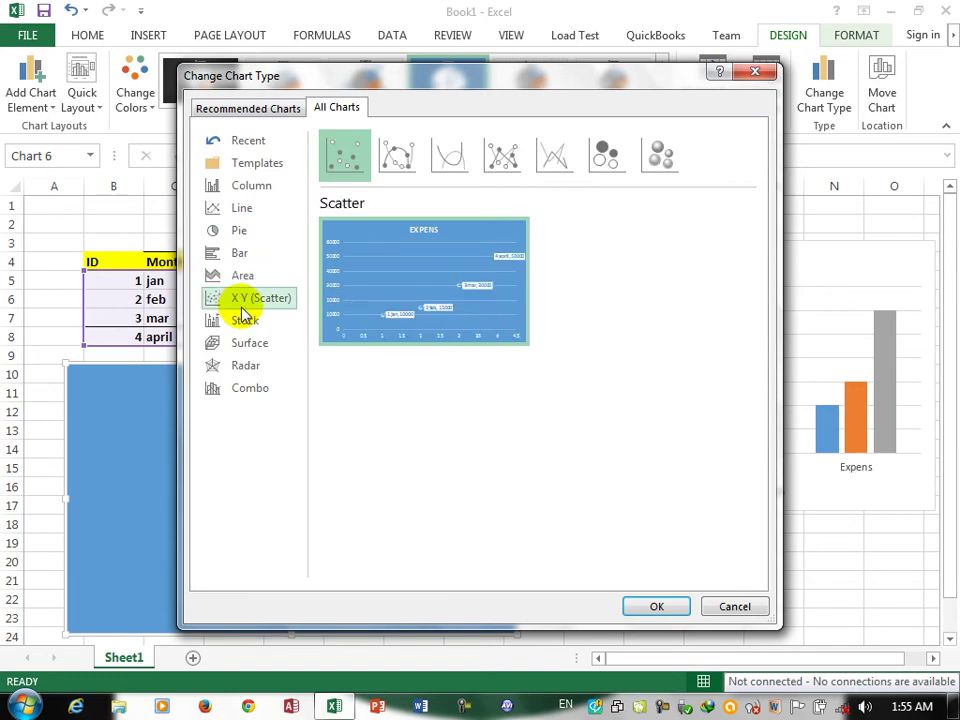
{"action": "left_click", "coordinate": [245, 186]}
{"action": "left_click", "coordinate": [409, 152]}
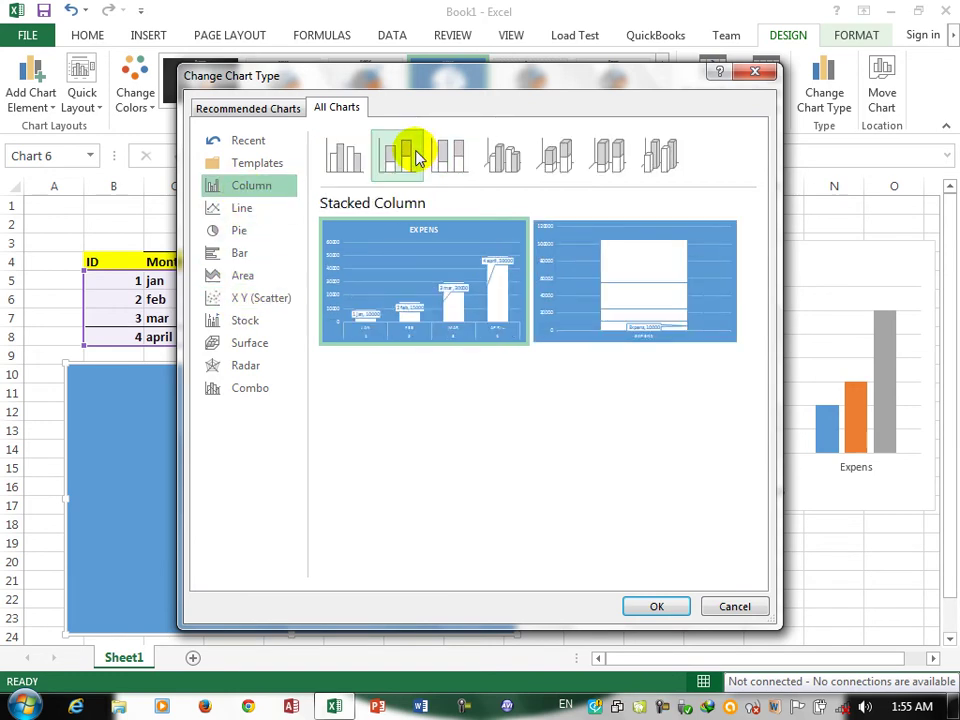
{"action": "left_click", "coordinate": [446, 158]}
{"action": "left_click", "coordinate": [651, 607]}
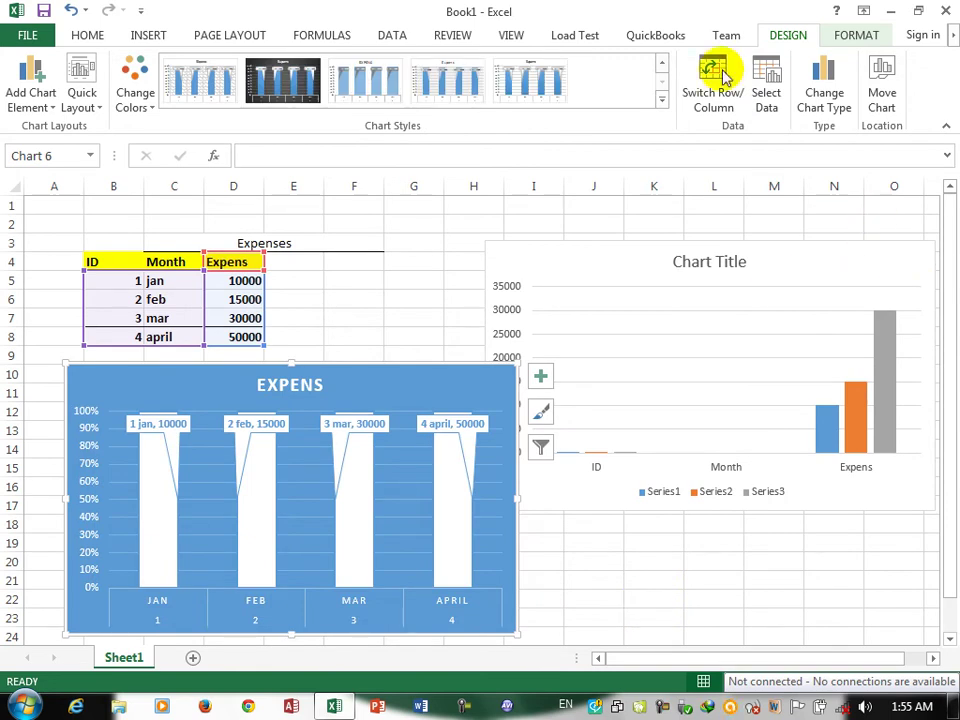
- Change the Expens chart's type to 3-D Stacked Column
{"action": "left_click", "coordinate": [826, 100]}
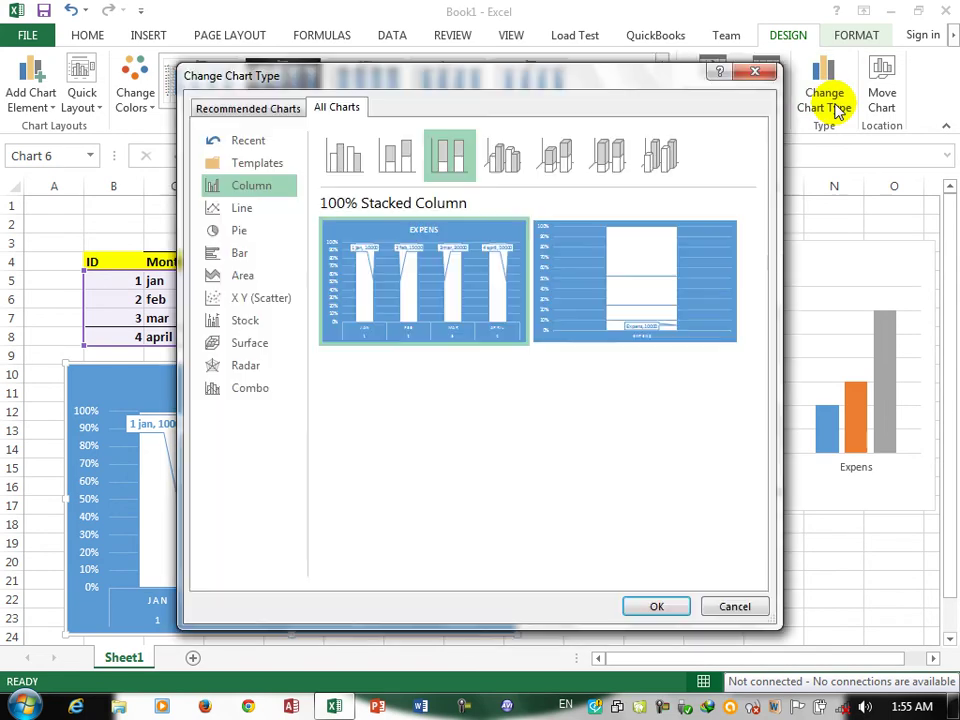
{"action": "left_click", "coordinate": [560, 168]}
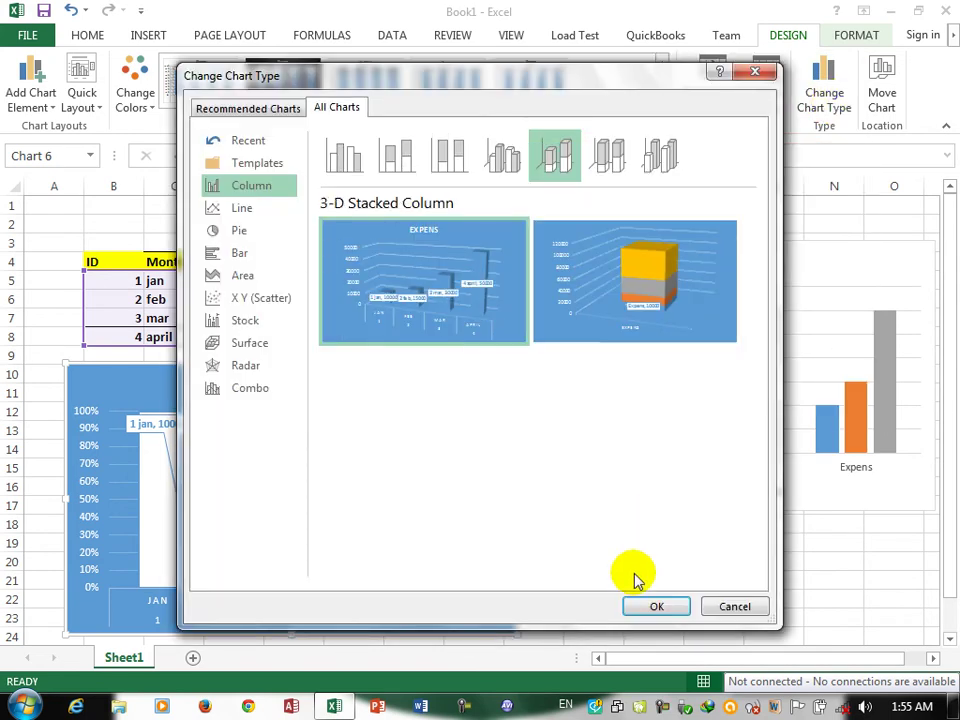
{"action": "left_click", "coordinate": [645, 607]}
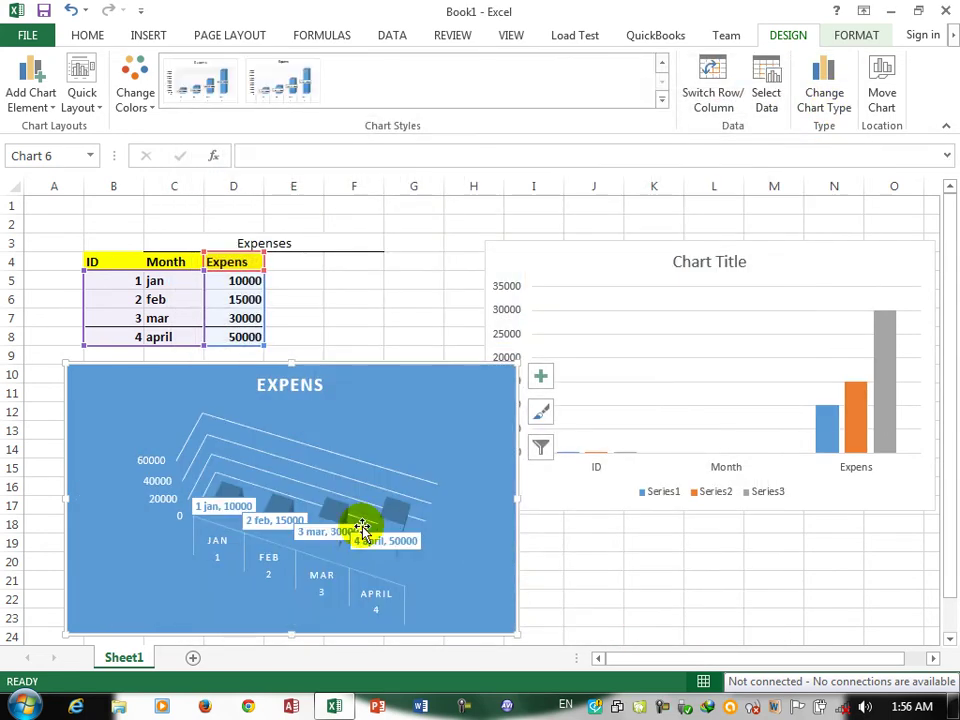
- Change the Expens chart's type to 3-D Pie
{"action": "left_click", "coordinate": [825, 94]}
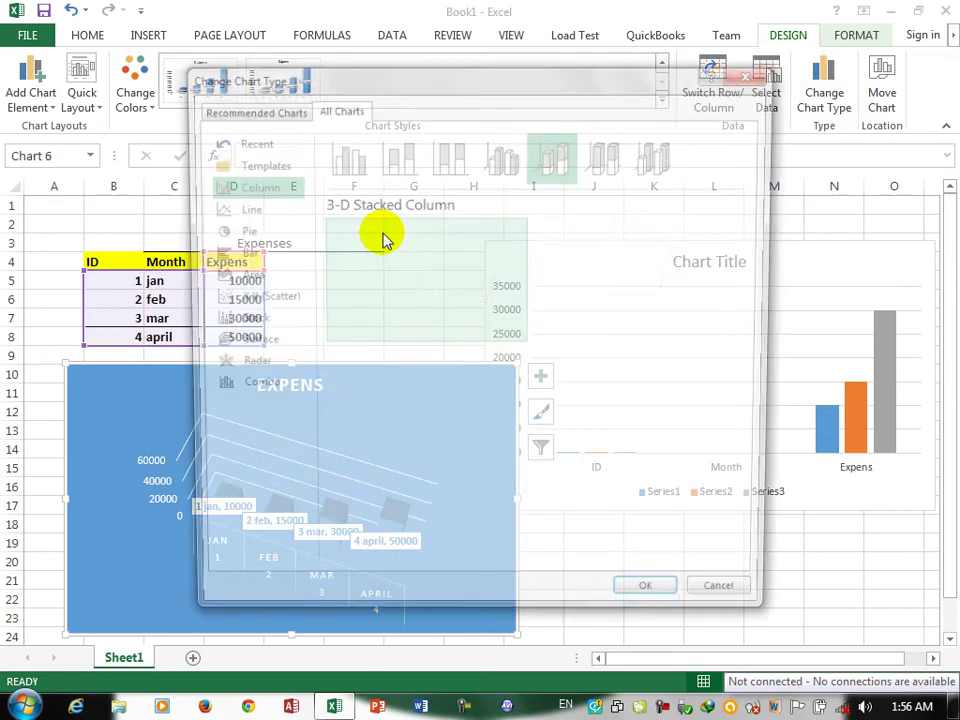
{"action": "left_click", "coordinate": [233, 230]}
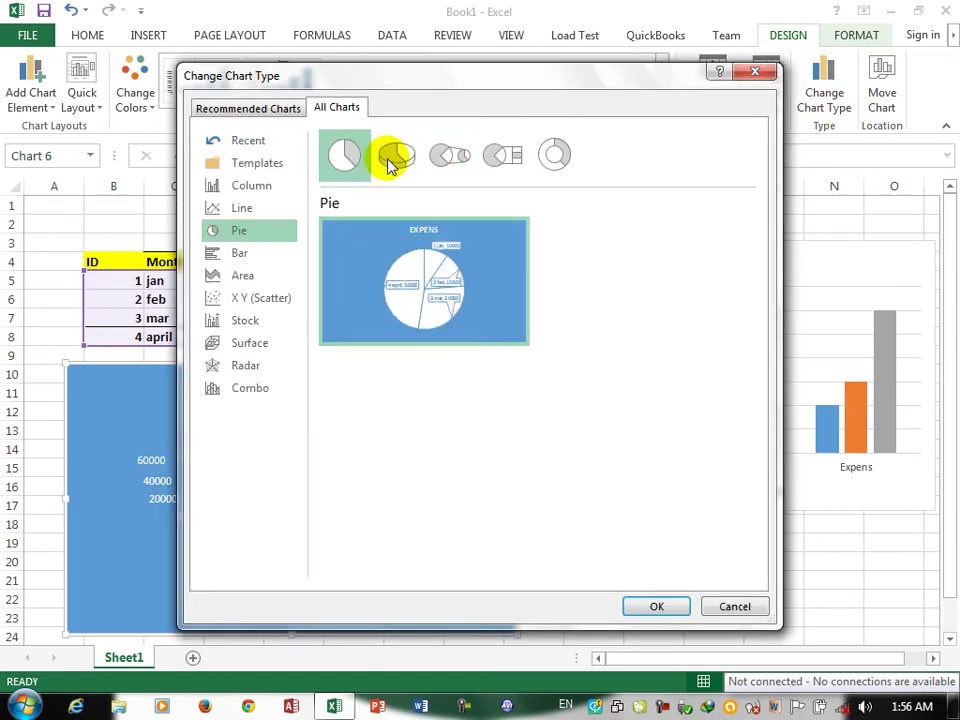
{"action": "left_click", "coordinate": [396, 155]}
{"action": "left_click", "coordinate": [658, 606]}
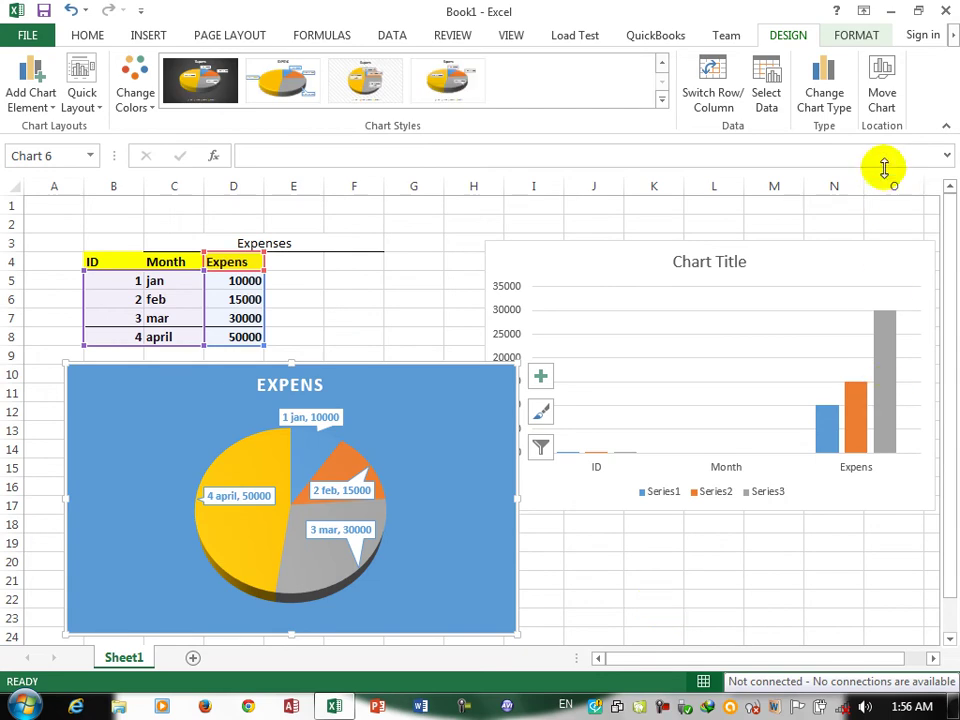
- Try the new-sheet placement option for the pie chart, but keep it as an object in Sheet1
{"action": "left_click", "coordinate": [881, 100]}
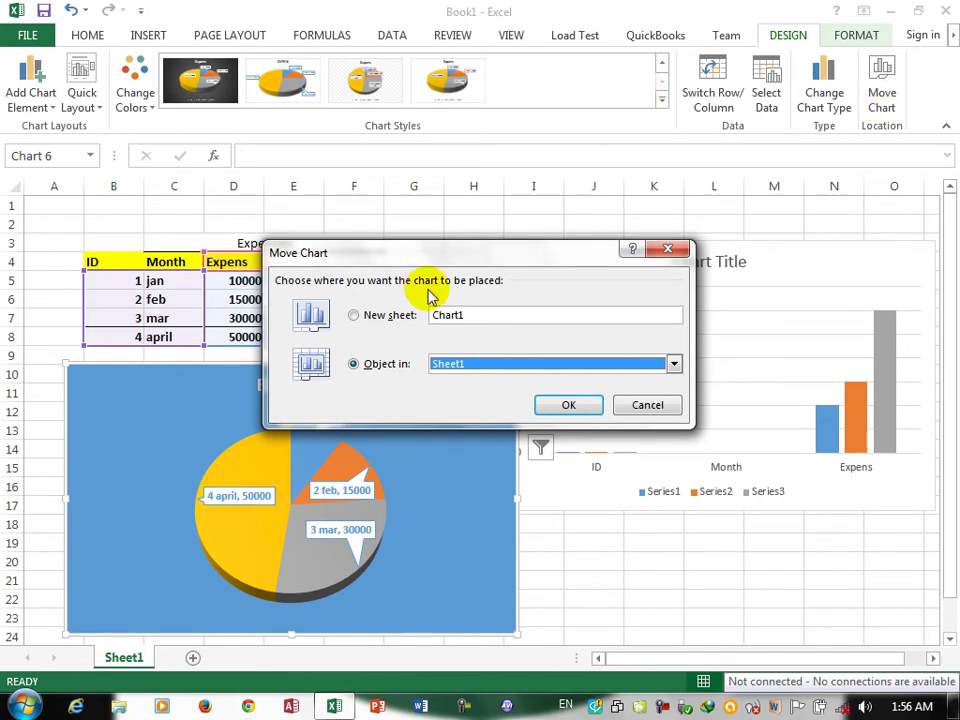
{"action": "left_click", "coordinate": [362, 316]}
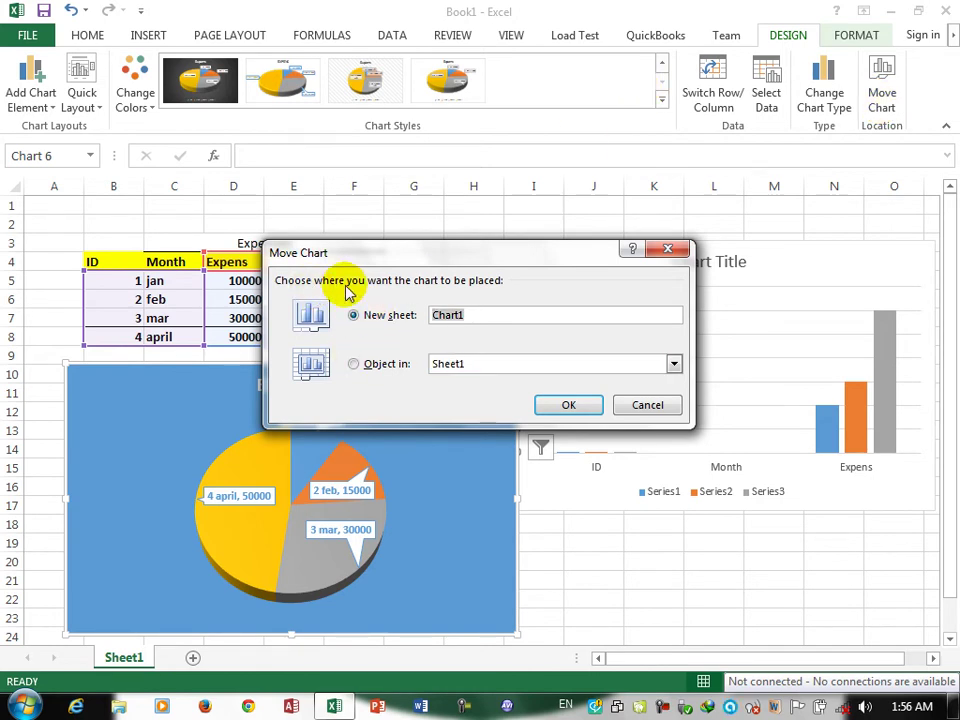
{"action": "left_click", "coordinate": [378, 364]}
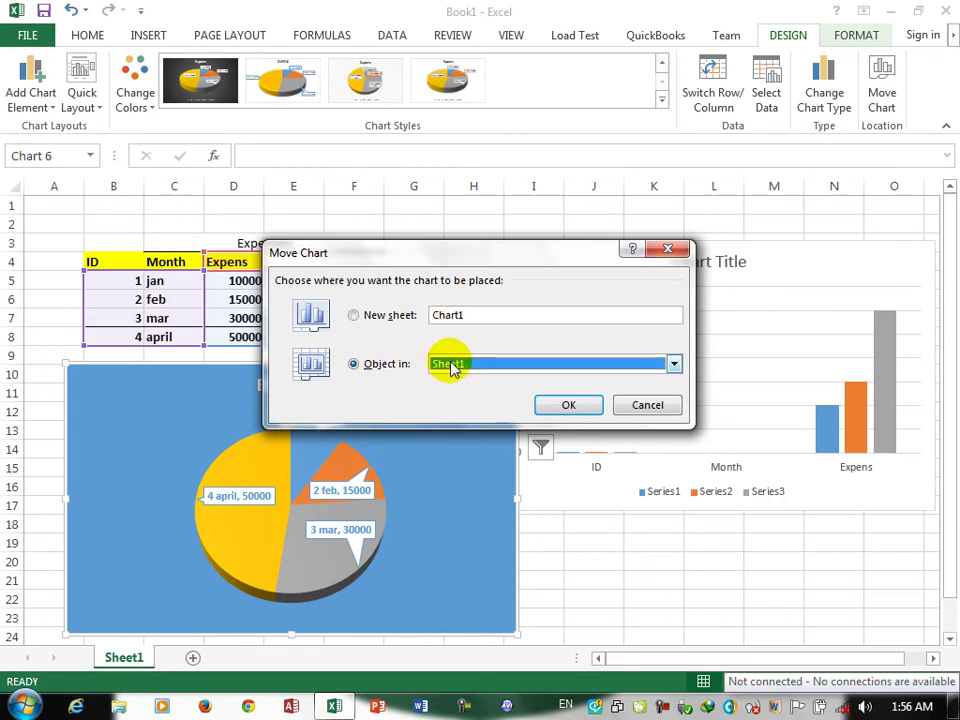
{"action": "left_click", "coordinate": [450, 366]}
{"action": "left_click", "coordinate": [452, 383]}
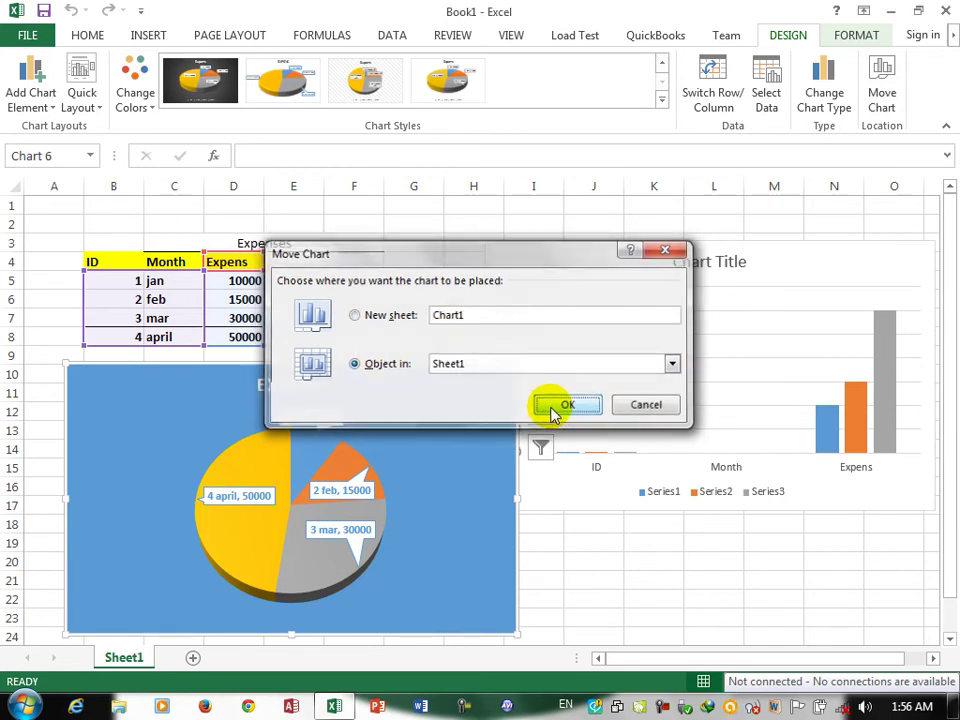
{"action": "left_click", "coordinate": [555, 404]}
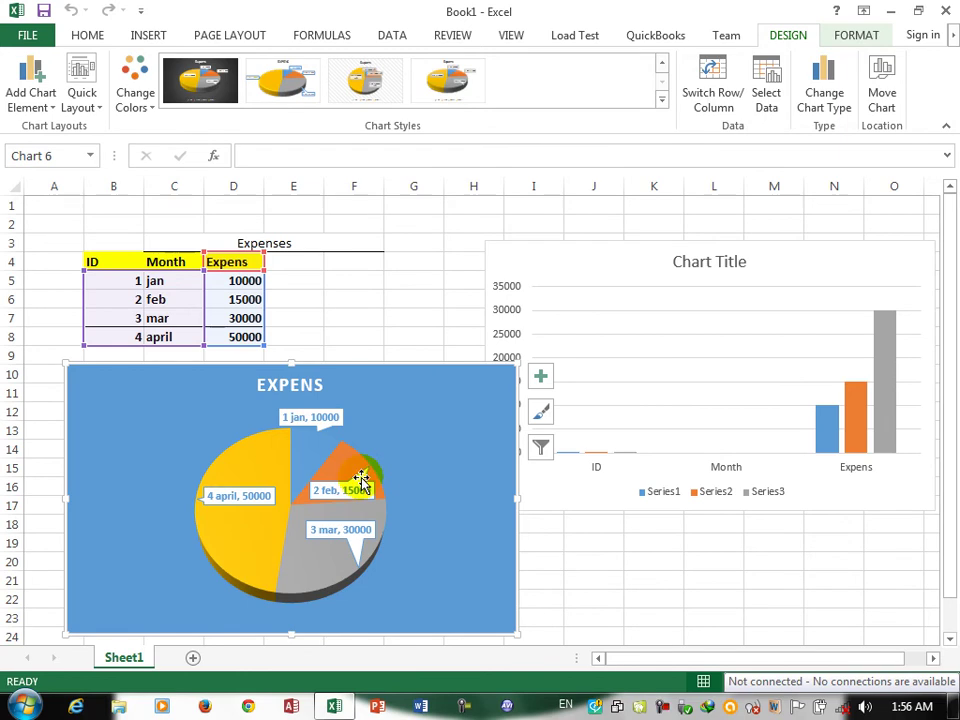
- Add a second worksheet, move the pie chart from Sheet1 to Sheet2 as an object, and check Sheet1
{"action": "left_click", "coordinate": [193, 658]}
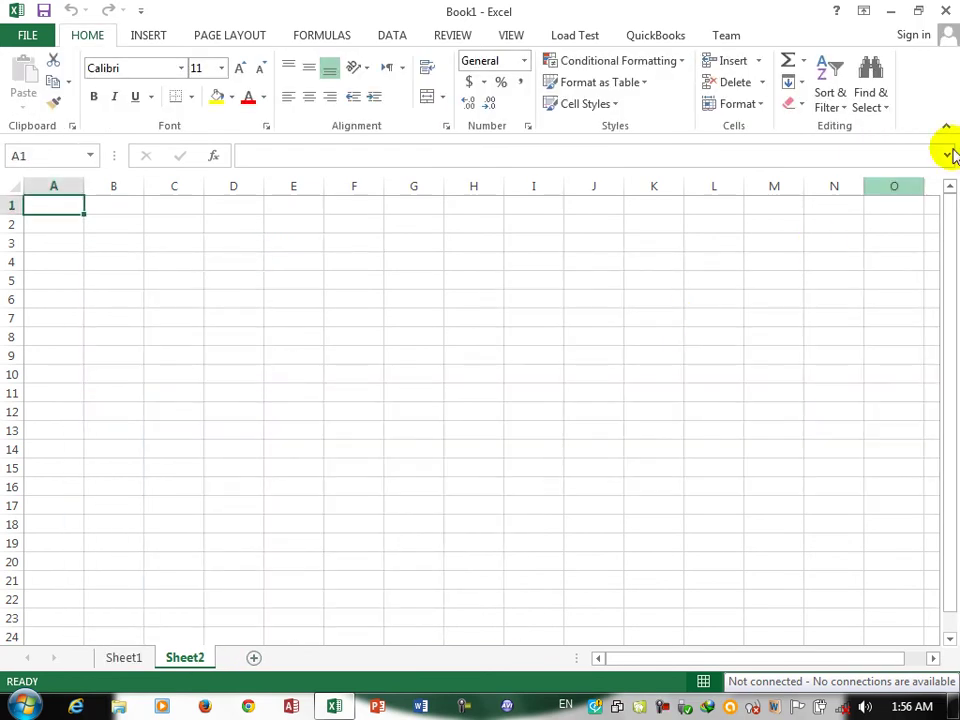
{"action": "left_click", "coordinate": [130, 659]}
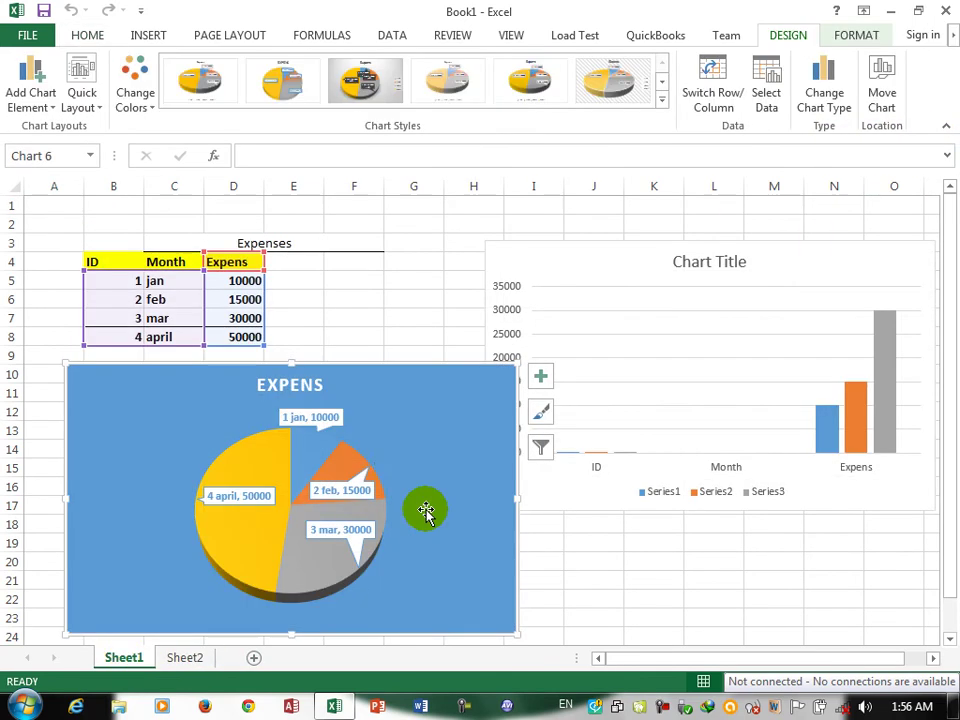
{"action": "left_click", "coordinate": [394, 464]}
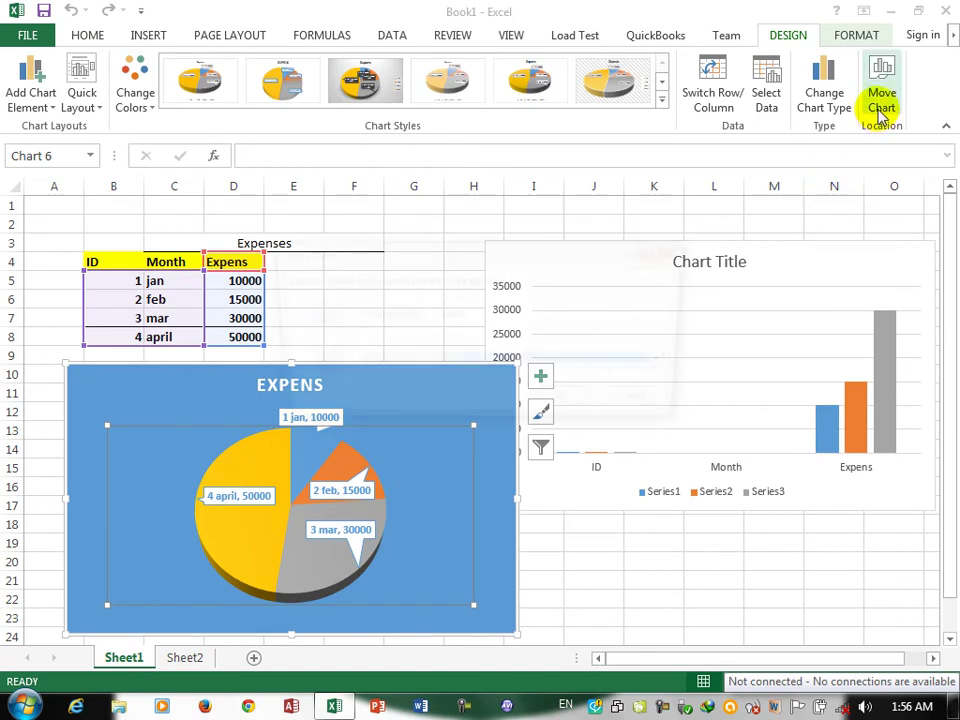
{"action": "left_click", "coordinate": [881, 92]}
{"action": "left_click", "coordinate": [450, 364]}
{"action": "left_click", "coordinate": [455, 394]}
{"action": "left_click", "coordinate": [565, 404]}
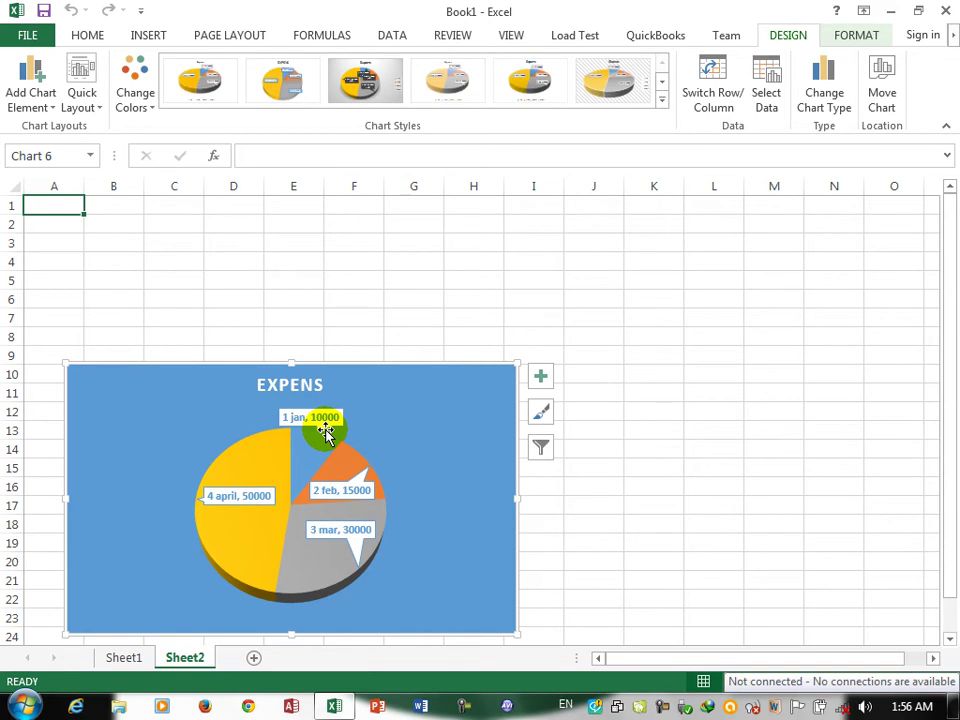
{"action": "left_click", "coordinate": [103, 659]}
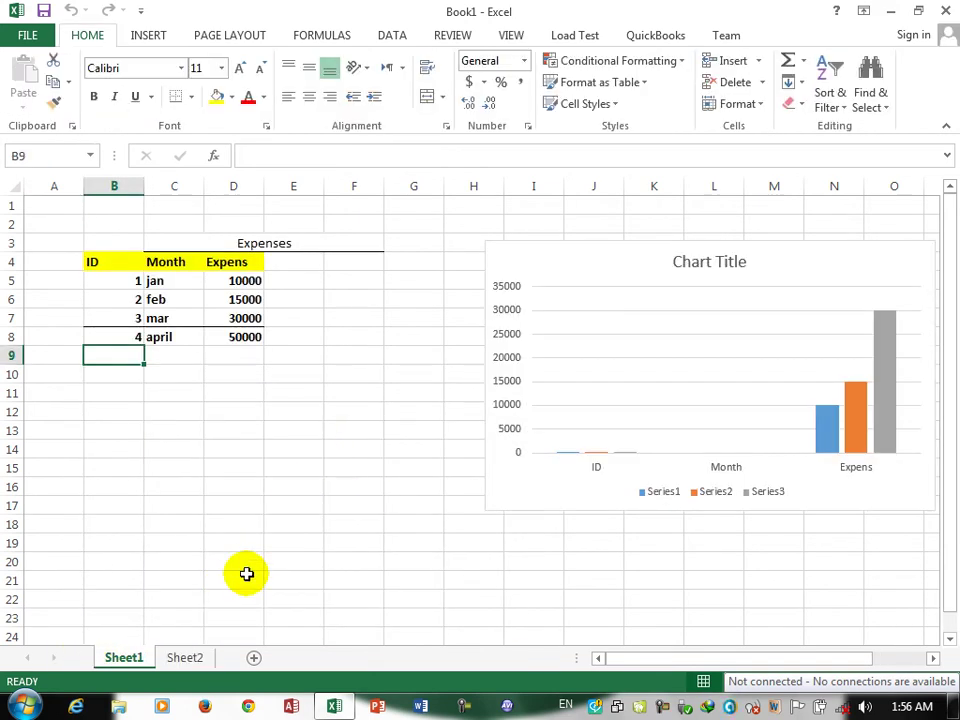
- Move the pie chart from Sheet2 back to Sheet1 as an object
{"action": "left_click", "coordinate": [190, 659]}
{"action": "left_click", "coordinate": [397, 437]}
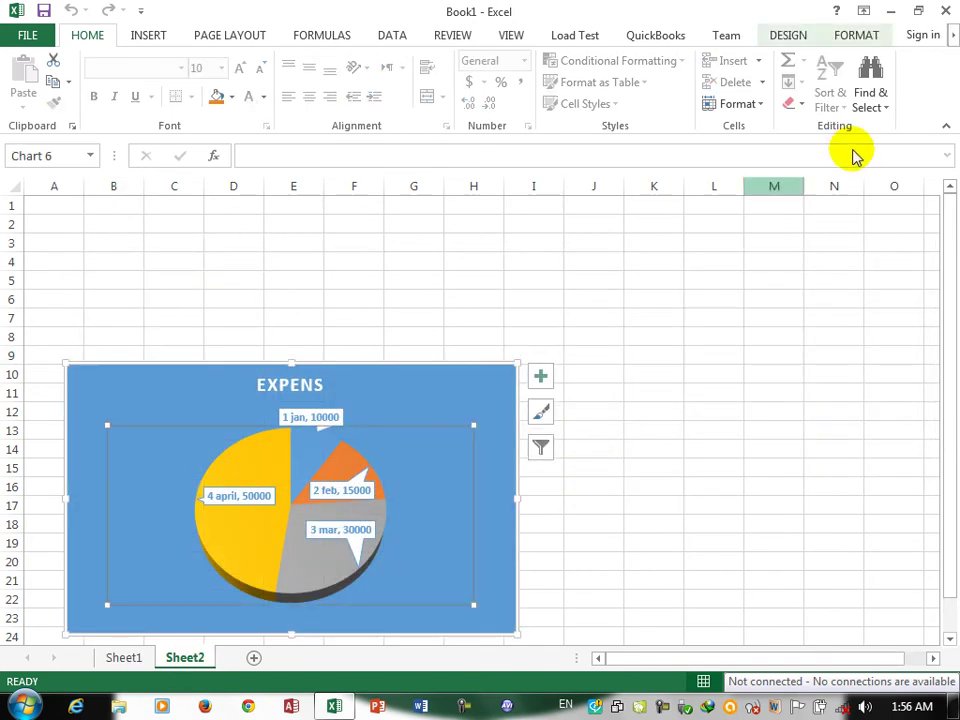
{"action": "left_click", "coordinate": [788, 35]}
{"action": "left_click", "coordinate": [880, 92]}
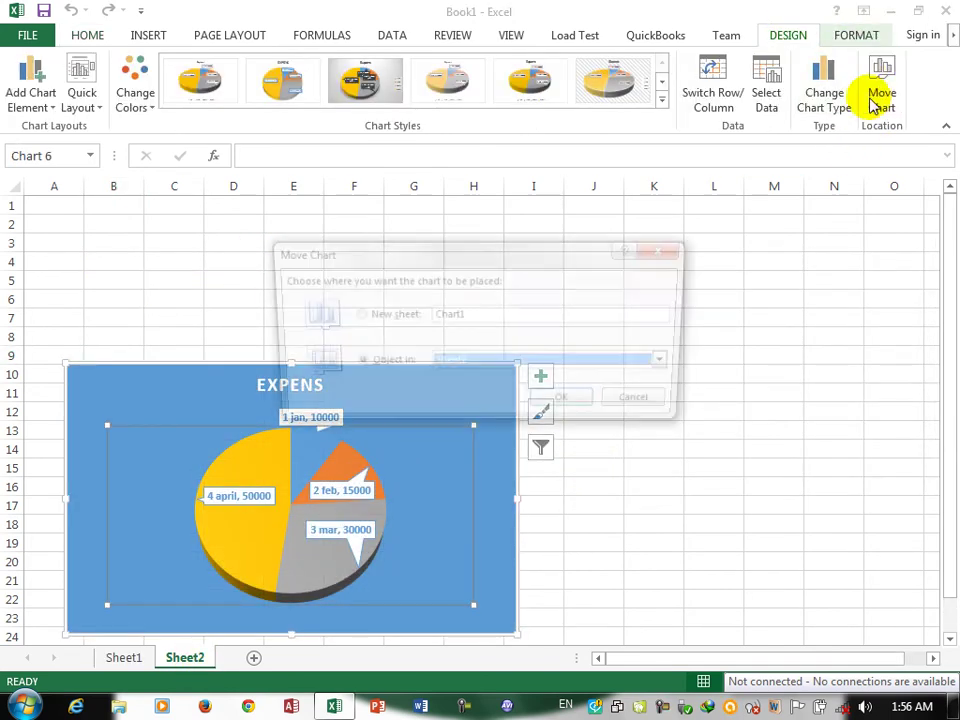
{"action": "left_click", "coordinate": [500, 366]}
{"action": "left_click", "coordinate": [447, 380]}
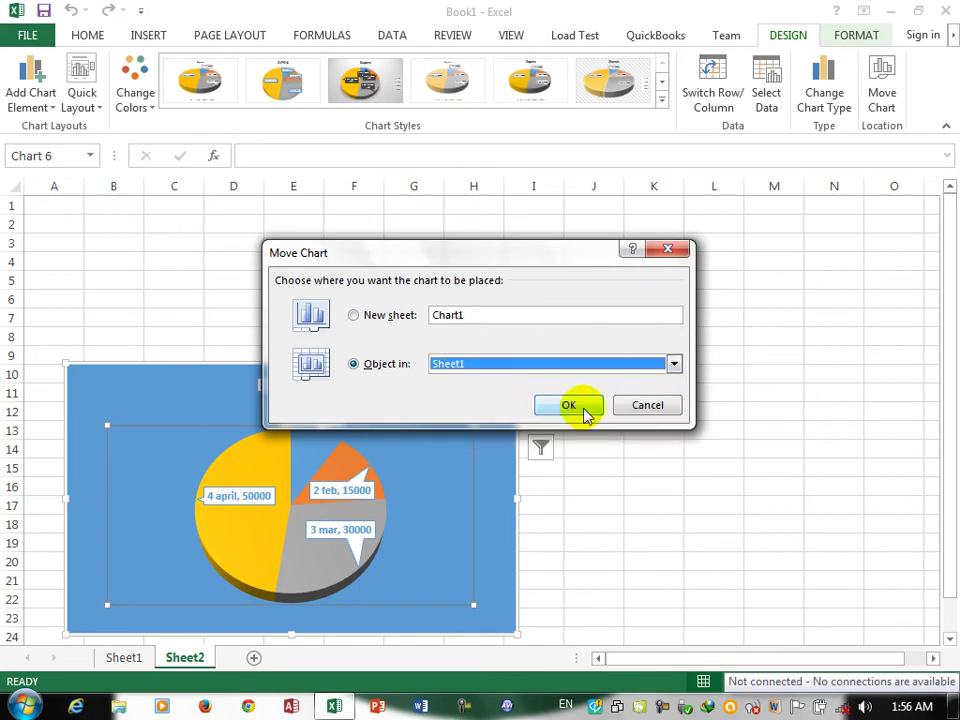
{"action": "left_click", "coordinate": [570, 405]}
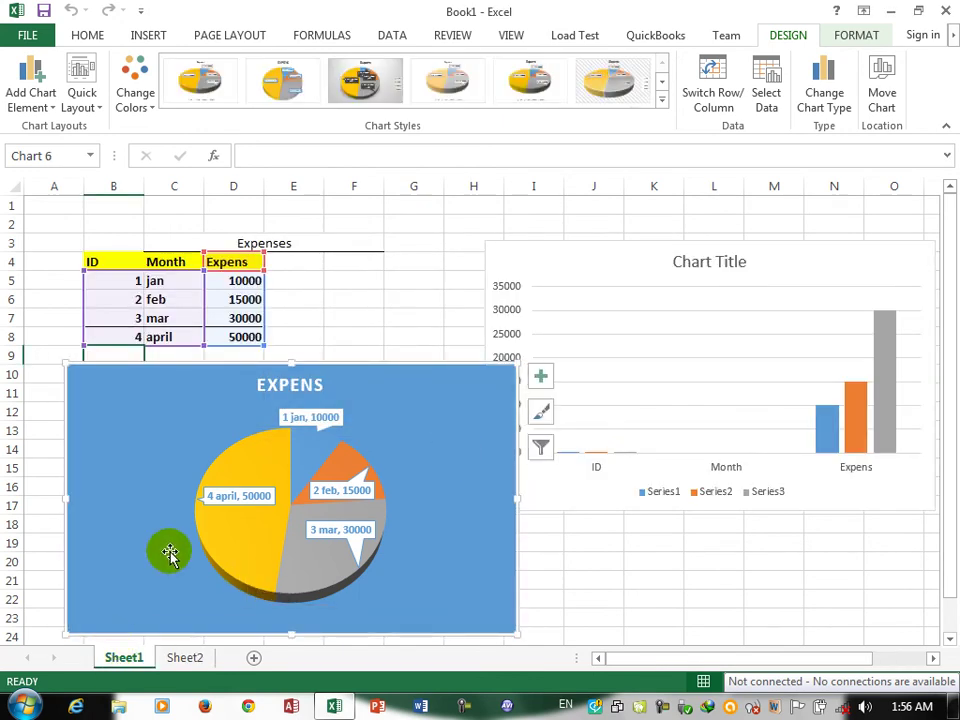
- Move the pie chart to a new chart sheet named "my chart" and compare that sheet with Sheet1 and Sheet2
{"action": "left_click", "coordinate": [882, 97]}
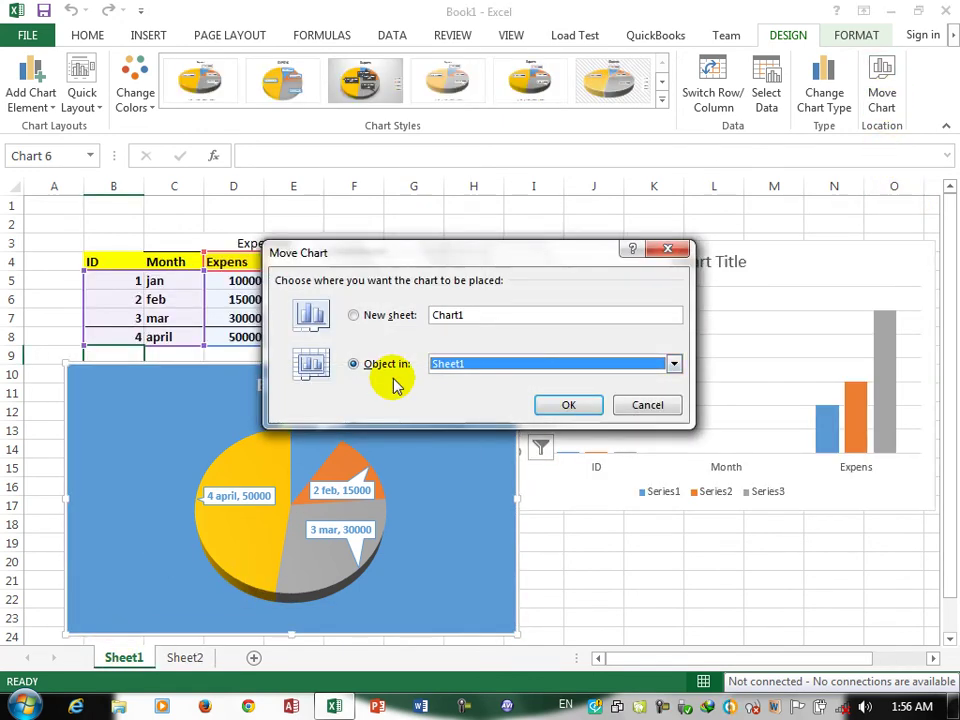
{"action": "left_click", "coordinate": [365, 318]}
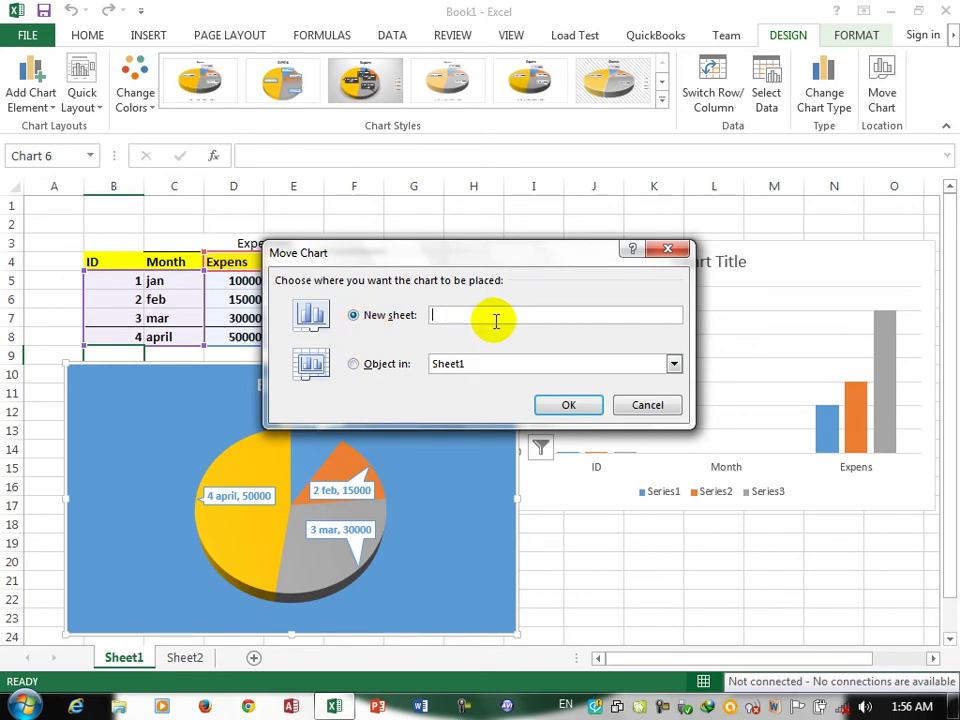
{"action": "type", "text": "my chart"}
{"action": "key", "text": "Return"}
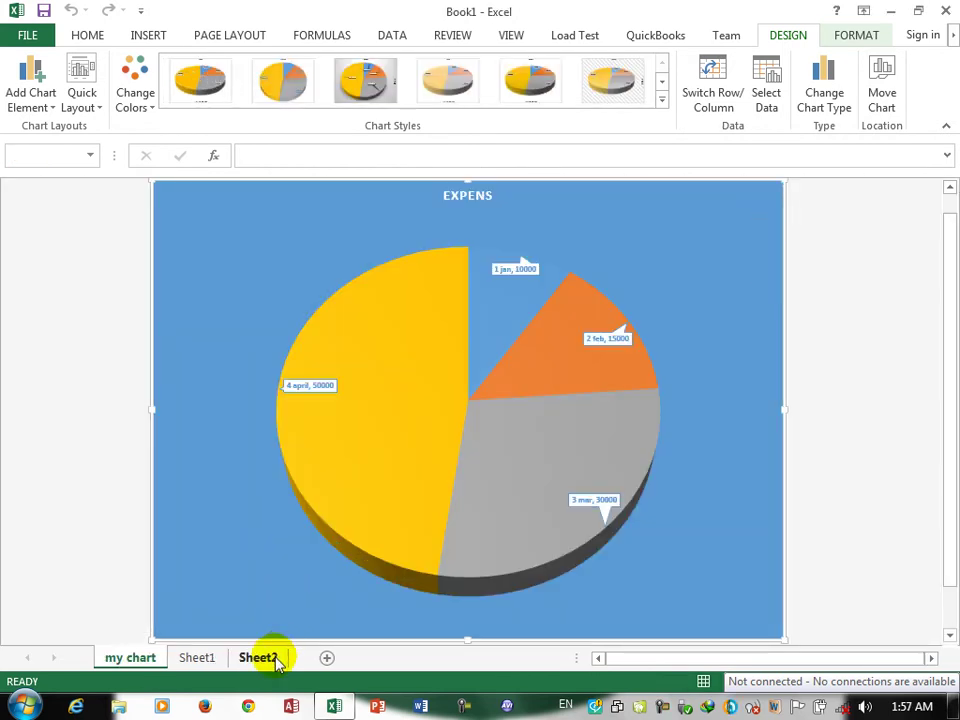
{"action": "left_click", "coordinate": [260, 658]}
{"action": "left_click", "coordinate": [195, 658]}
{"action": "left_click", "coordinate": [130, 658]}
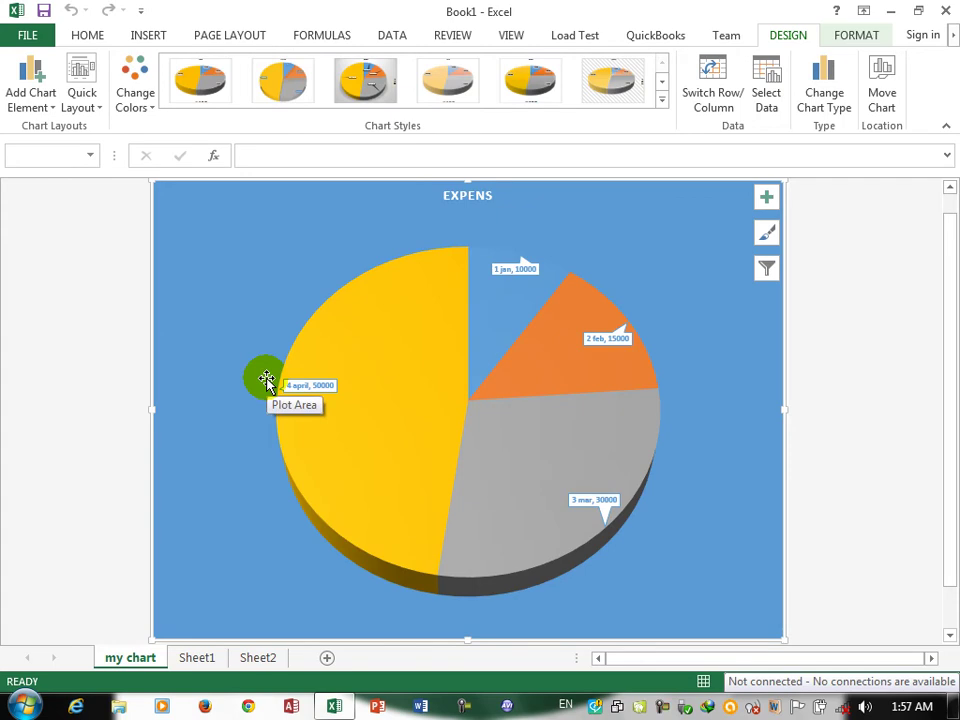
{"action": "left_click", "coordinate": [183, 660]}
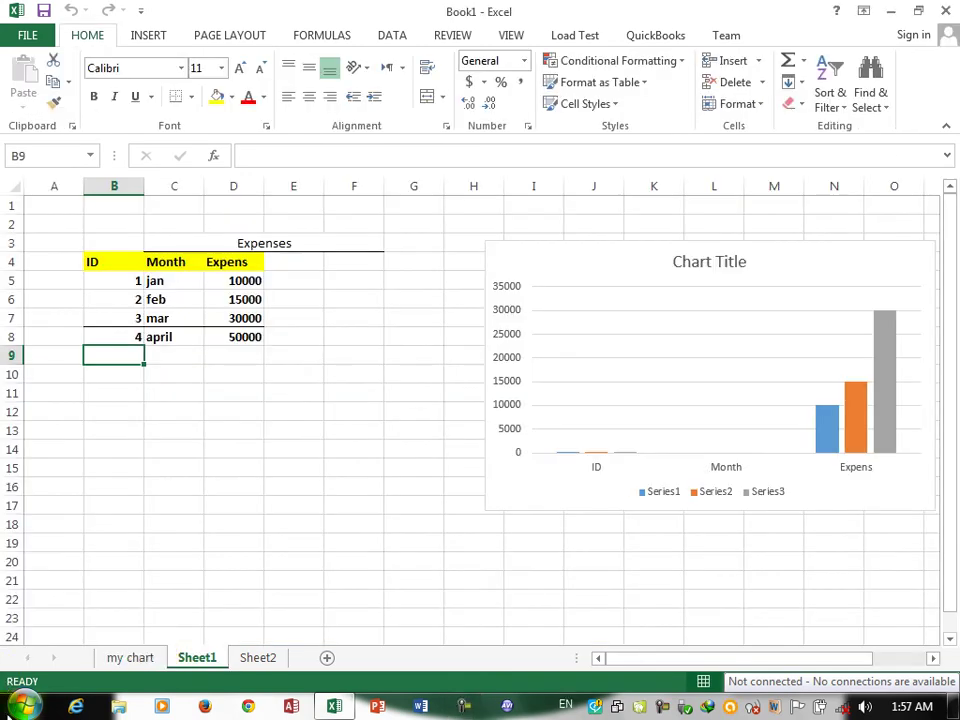
{"action": "left_click", "coordinate": [134, 662]}
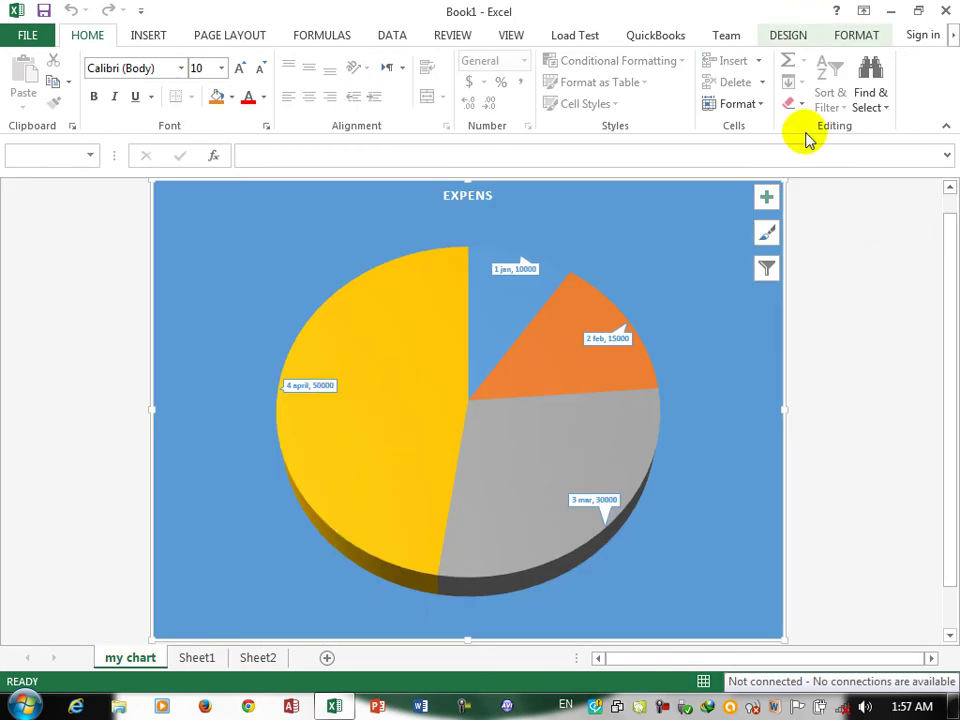
- Move the pie chart from the "my chart" sheet back to Sheet1 as an object
{"action": "left_click", "coordinate": [782, 40]}
{"action": "left_click", "coordinate": [882, 88]}
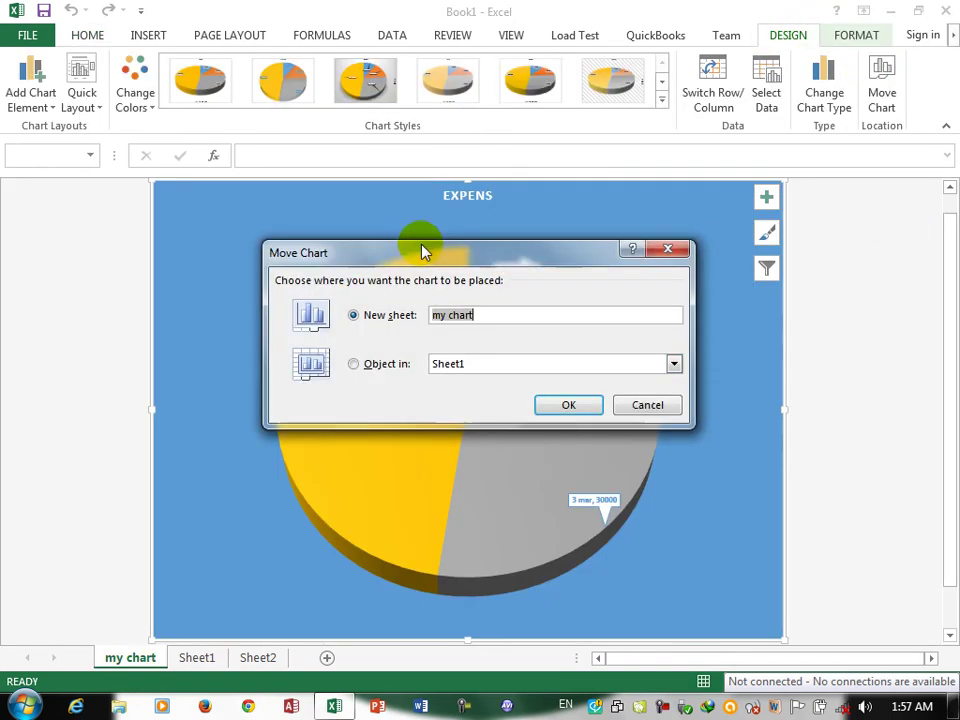
{"action": "left_click", "coordinate": [477, 368]}
{"action": "left_click", "coordinate": [469, 382]}
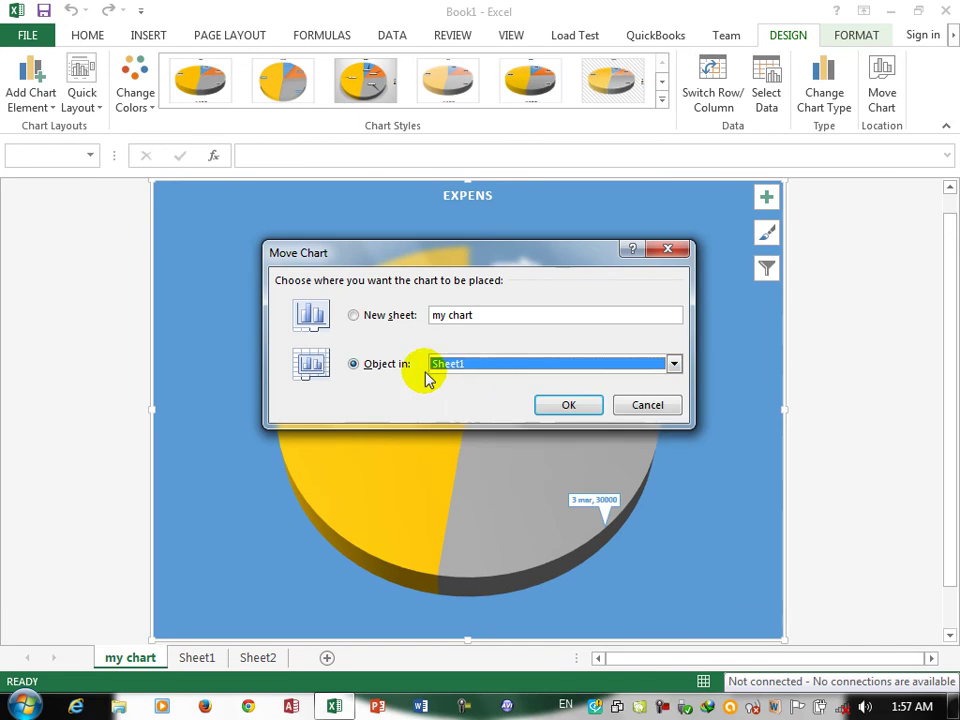
{"action": "left_click", "coordinate": [567, 405]}
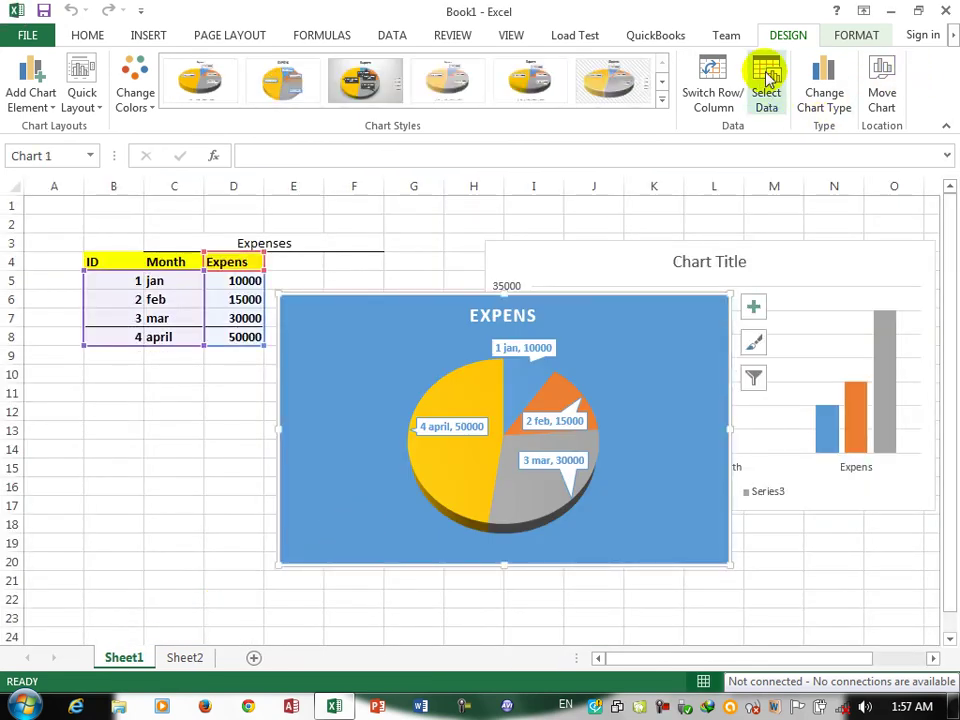
- Select the pie chart's title, plot area, Expens series and data labels one after another to examine each chart element
{"action": "left_click", "coordinate": [838, 40]}
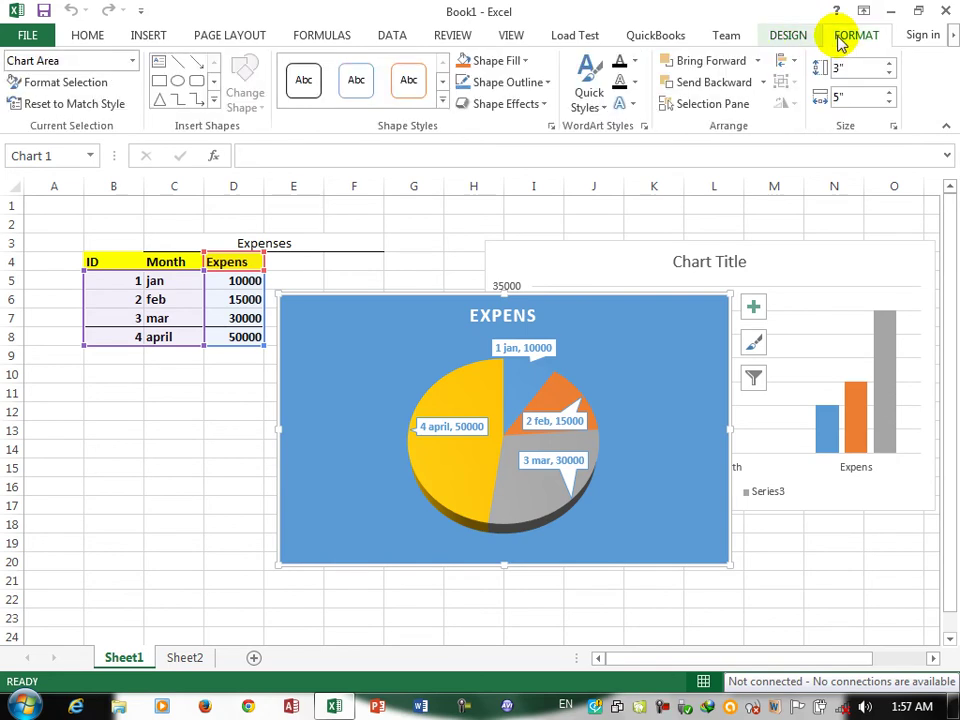
{"action": "left_click", "coordinate": [129, 62]}
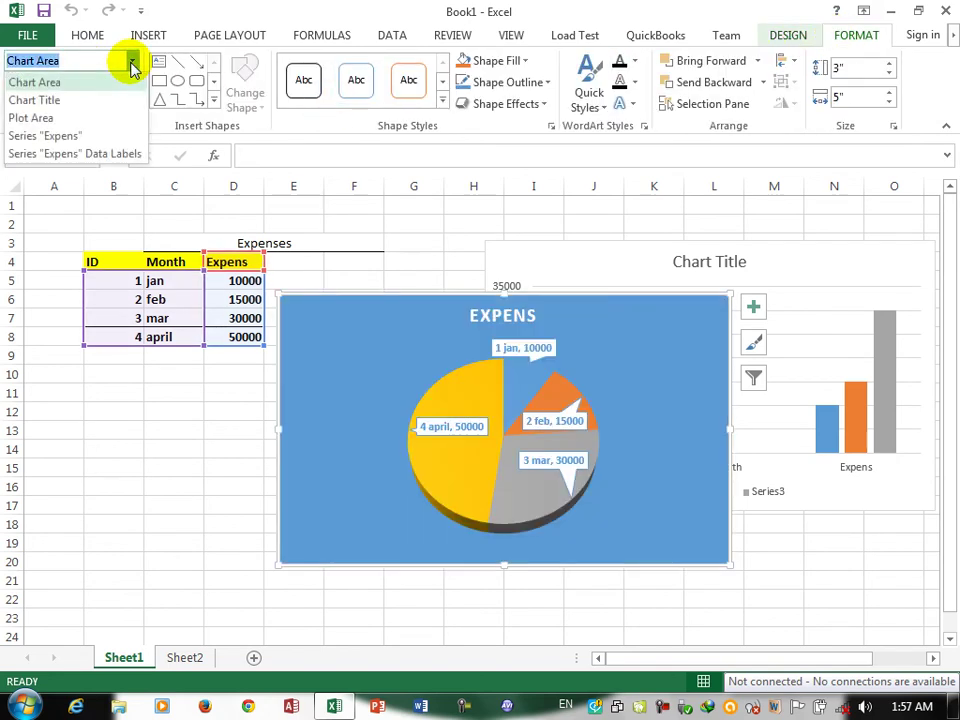
{"action": "left_click", "coordinate": [75, 101]}
{"action": "left_click", "coordinate": [489, 316]}
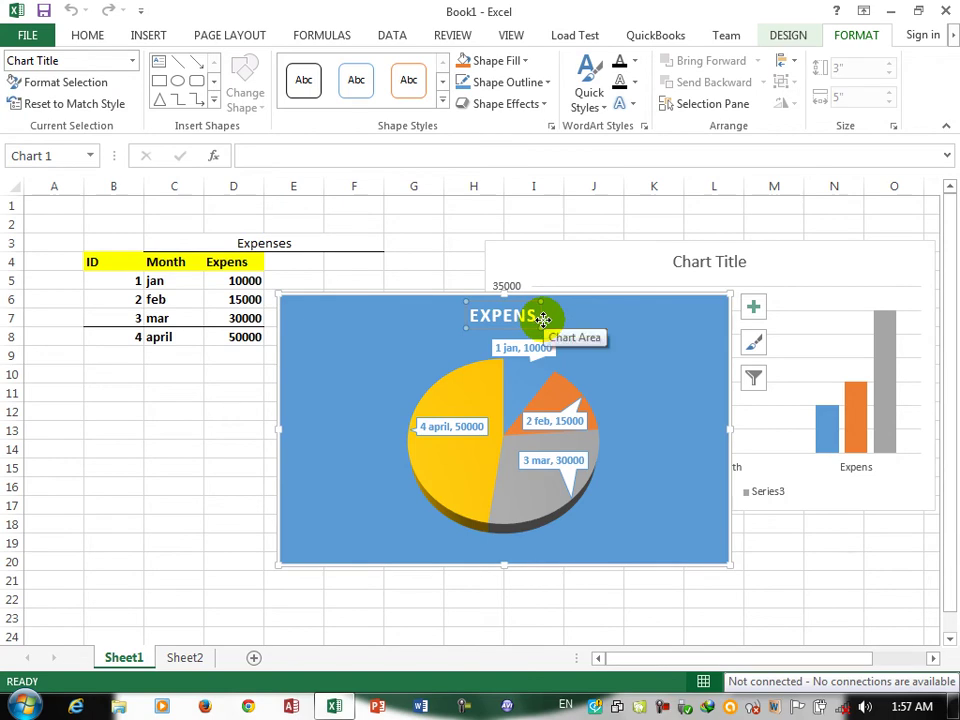
{"action": "left_click", "coordinate": [131, 60]}
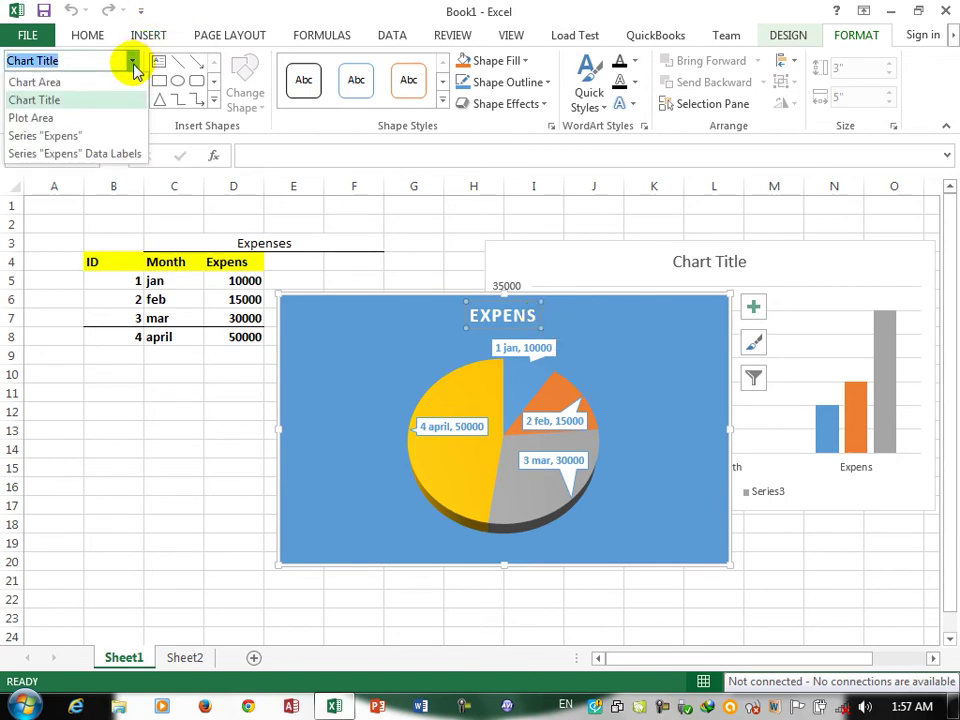
{"action": "left_click", "coordinate": [40, 118]}
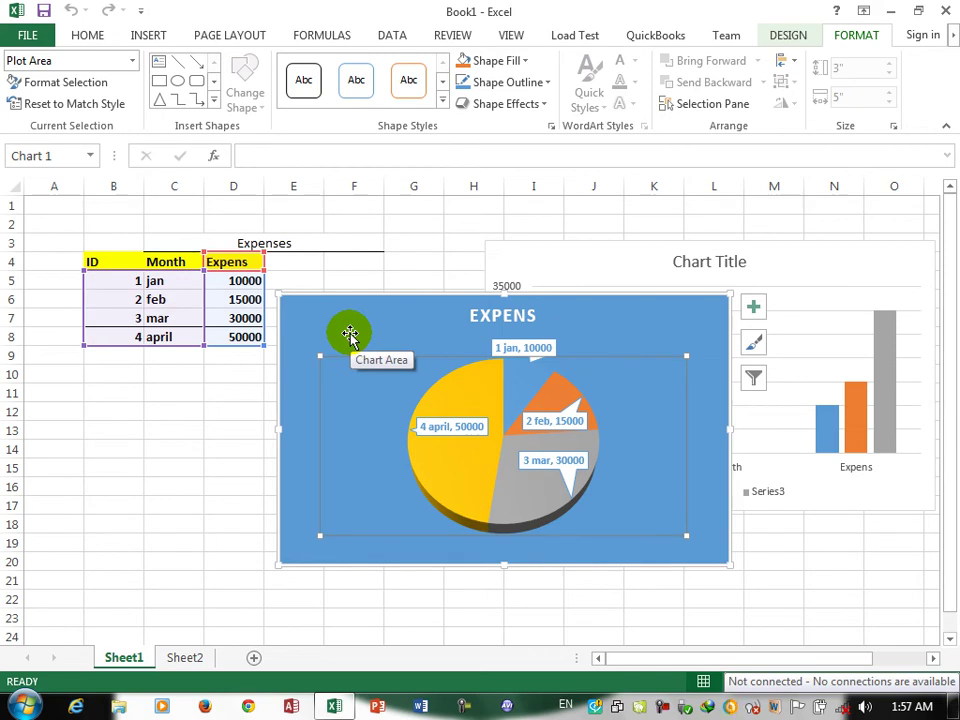
{"action": "left_click", "coordinate": [132, 62]}
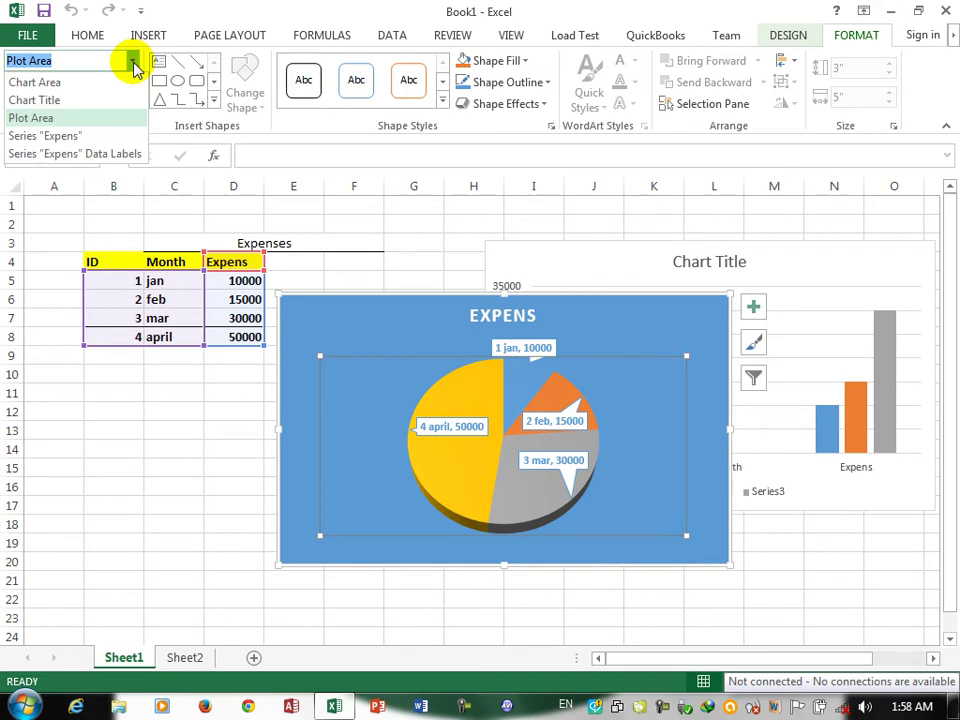
{"action": "left_click", "coordinate": [68, 138]}
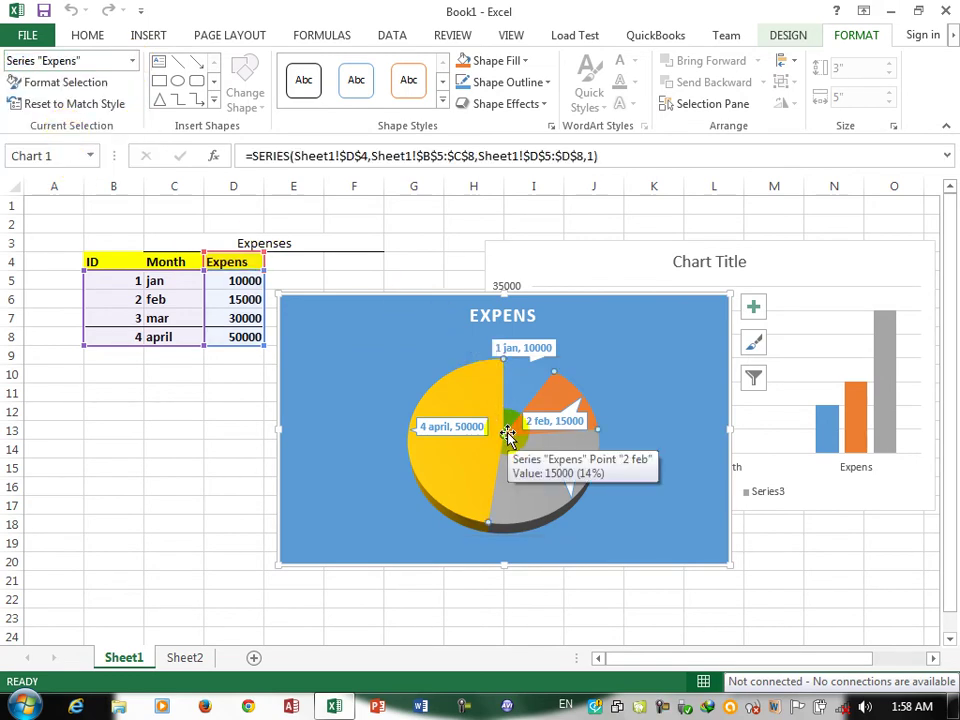
{"action": "left_click_drag", "start_coordinate": [508, 435], "coordinate": [516, 394]}
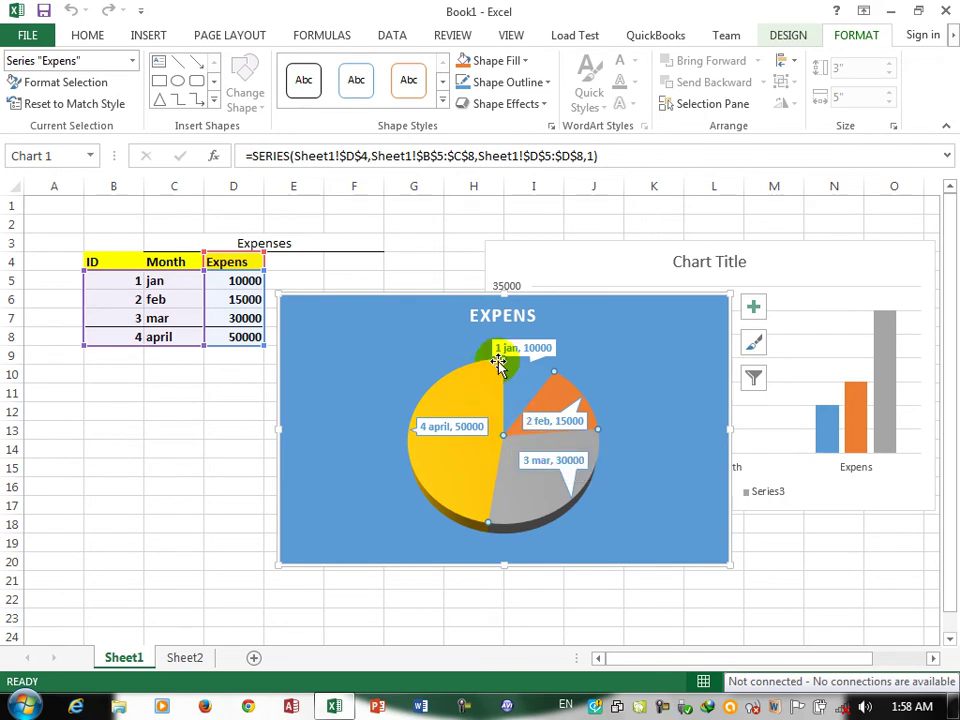
{"action": "left_click", "coordinate": [131, 61]}
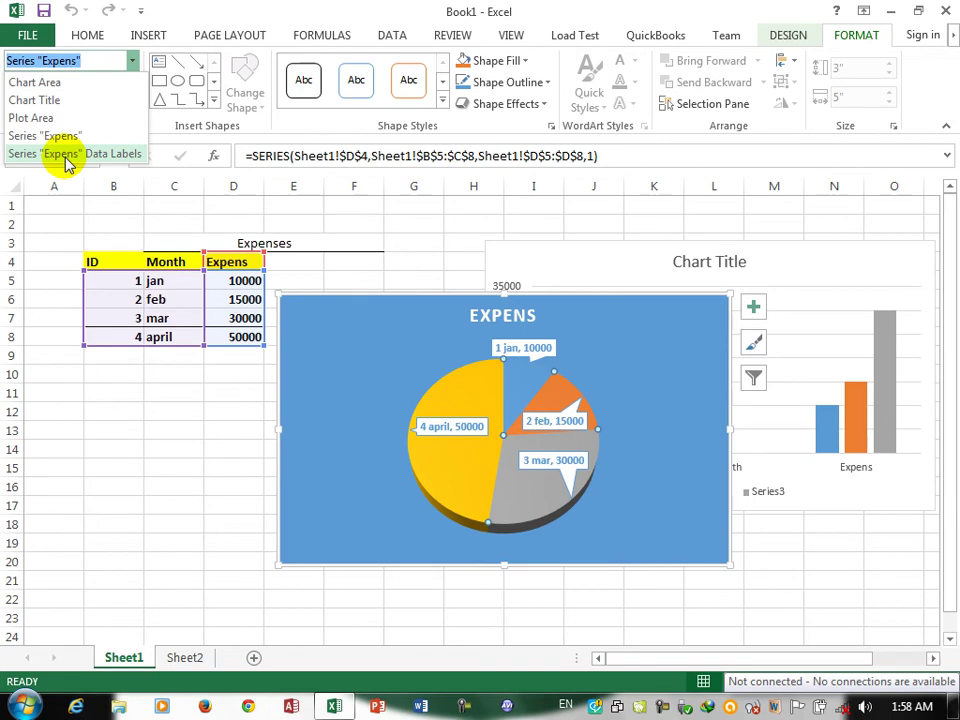
{"action": "left_click", "coordinate": [66, 154]}
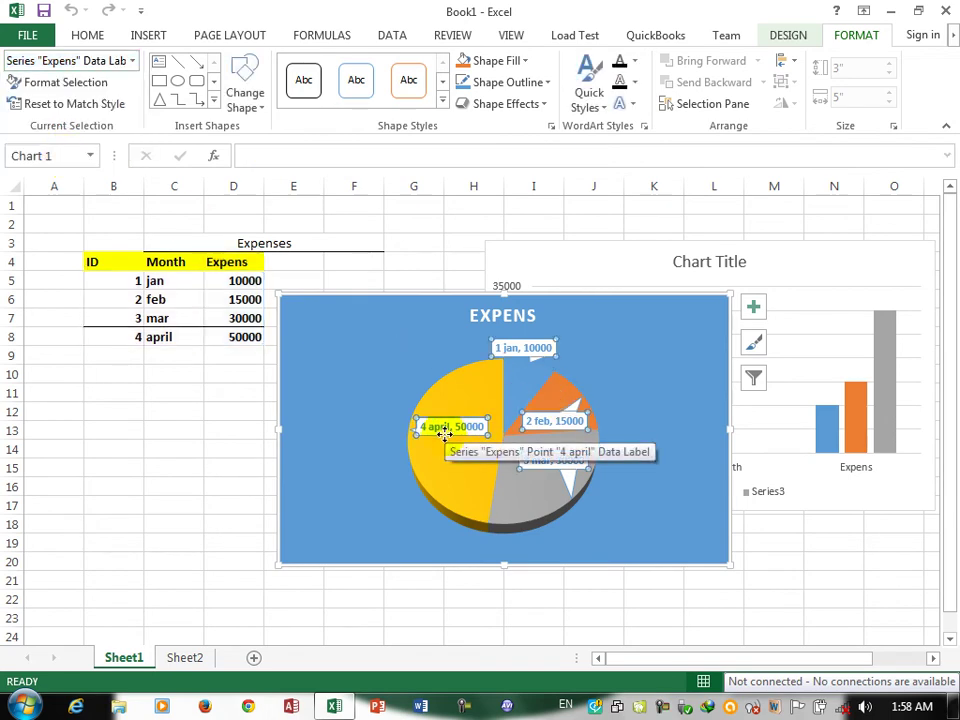
- Select the pie chart's chart area, open its formatting options and set the fill to No fill
{"action": "left_click", "coordinate": [131, 61]}
{"action": "left_click", "coordinate": [66, 83]}
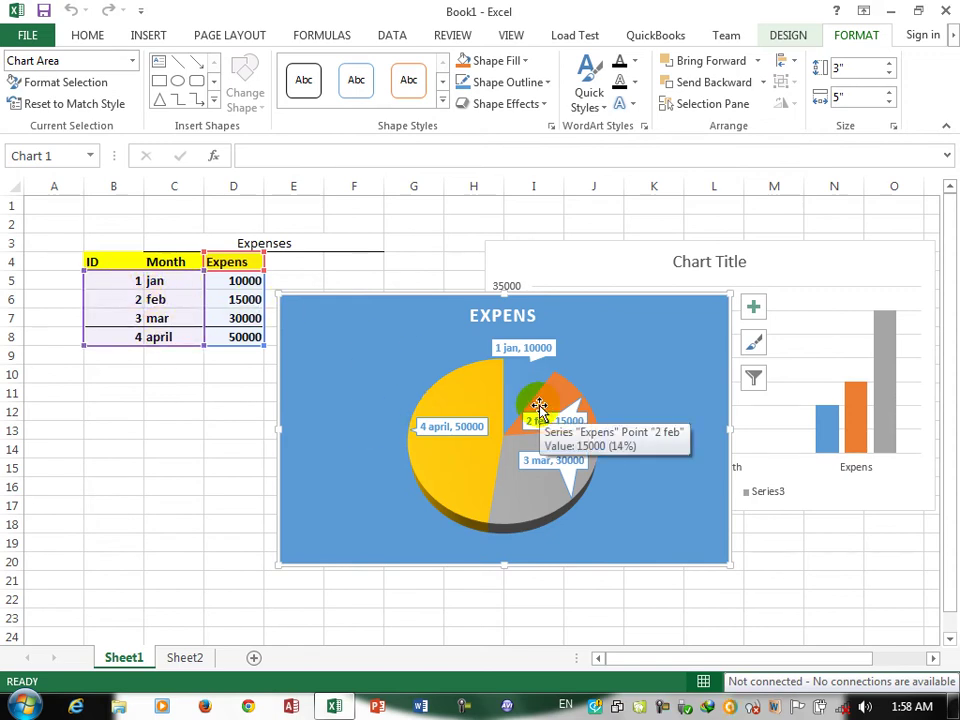
{"action": "left_click", "coordinate": [66, 88]}
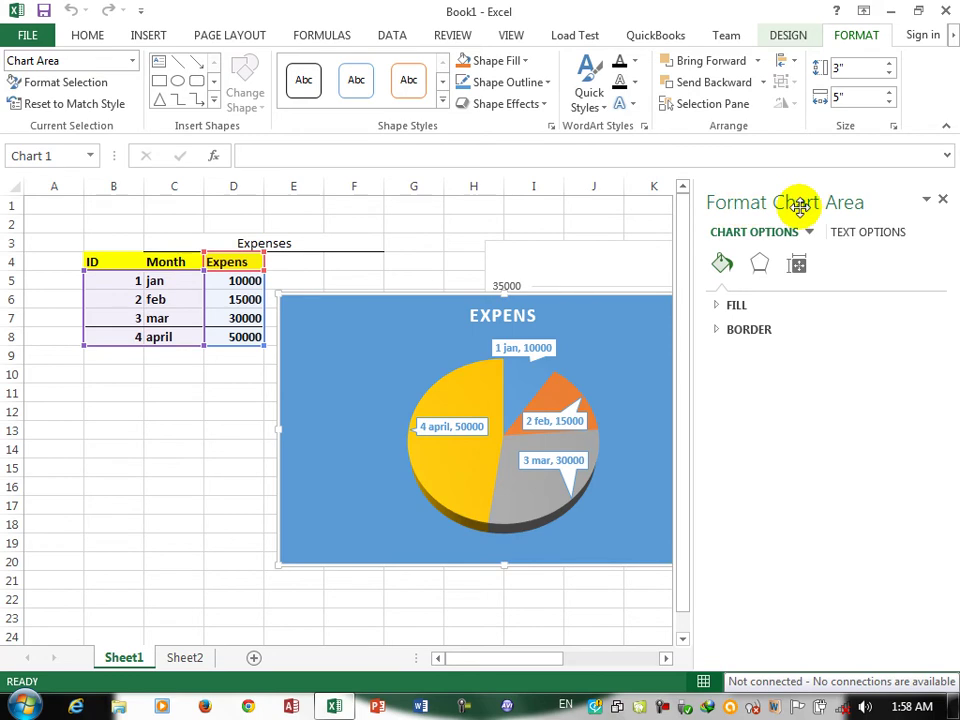
{"action": "left_click", "coordinate": [731, 305]}
{"action": "left_click", "coordinate": [734, 332]}
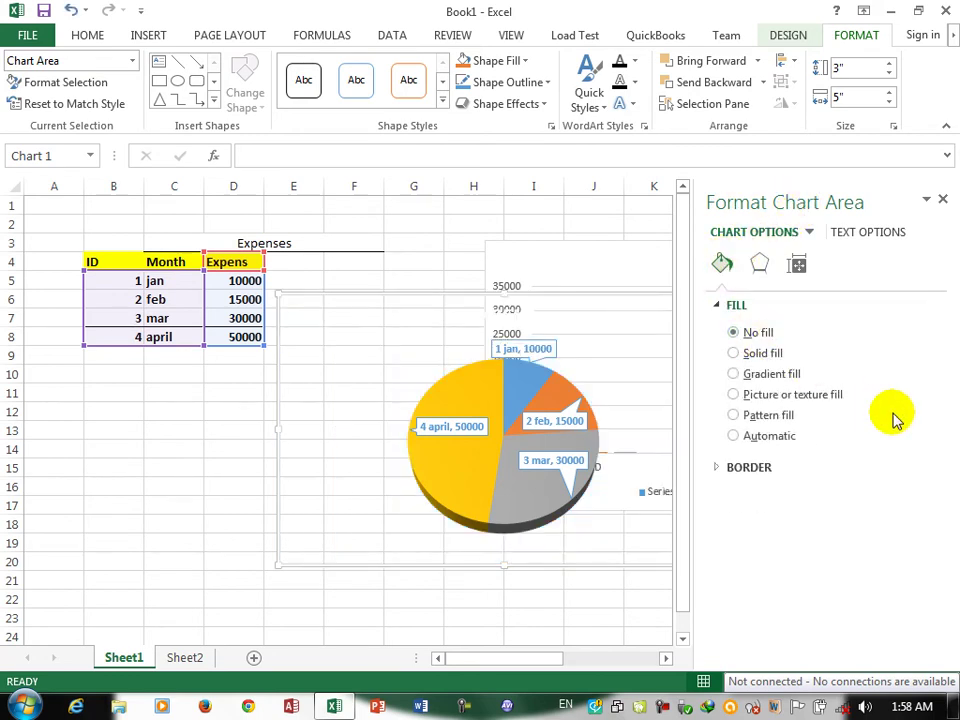
- Give the chart area a solid fill, trying dark grey before dark gold, with about 4% transparency
{"action": "left_click", "coordinate": [744, 358]}
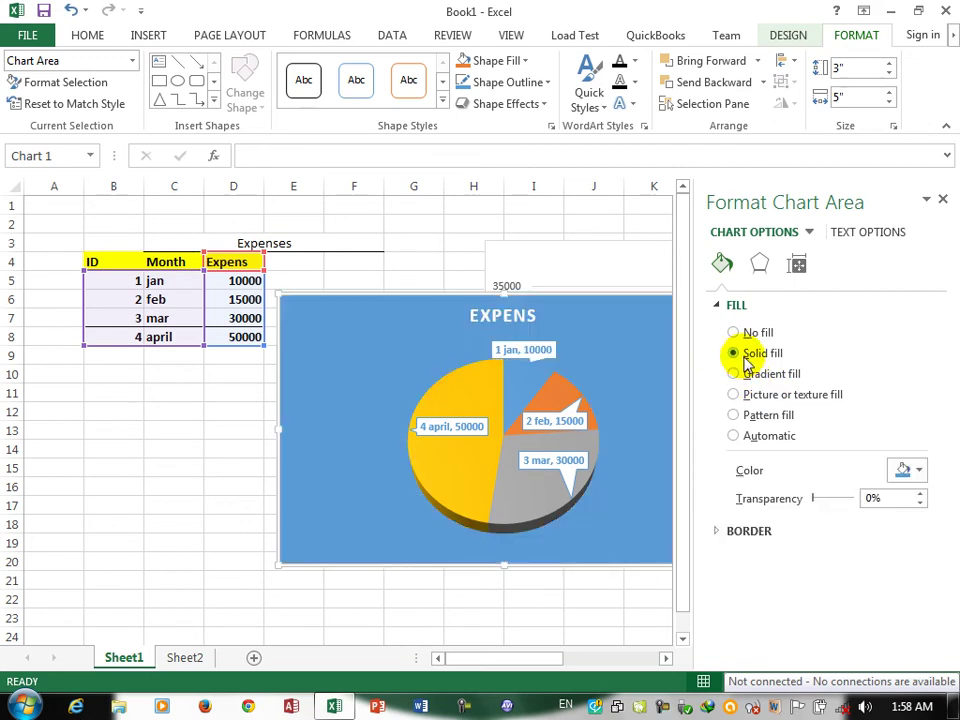
{"action": "left_click", "coordinate": [918, 472]}
{"action": "left_click", "coordinate": [840, 568]}
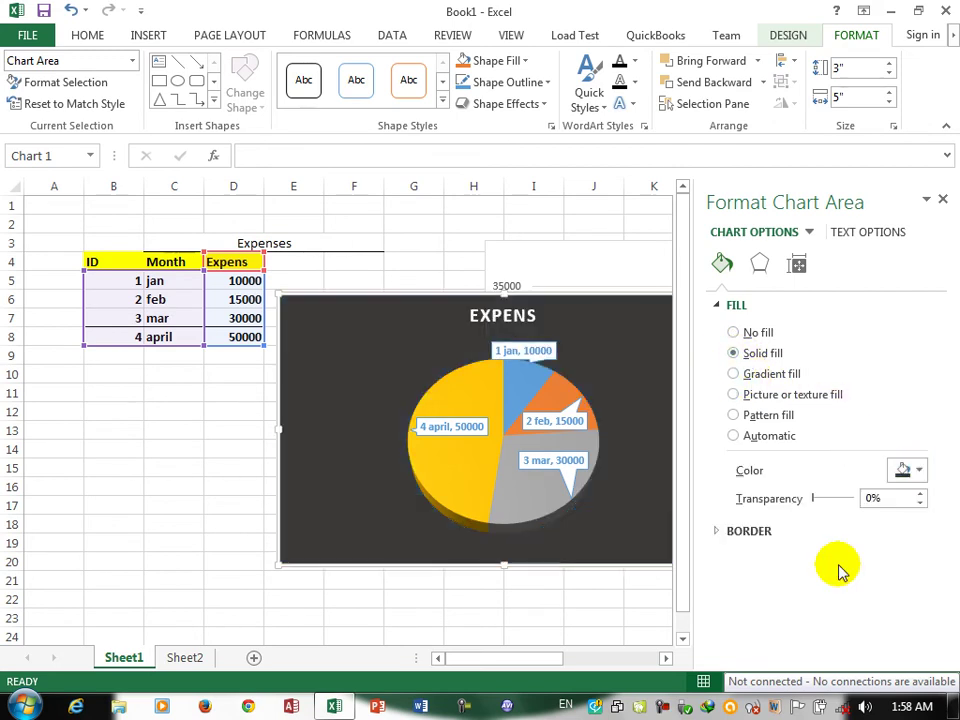
{"action": "left_click", "coordinate": [916, 474]}
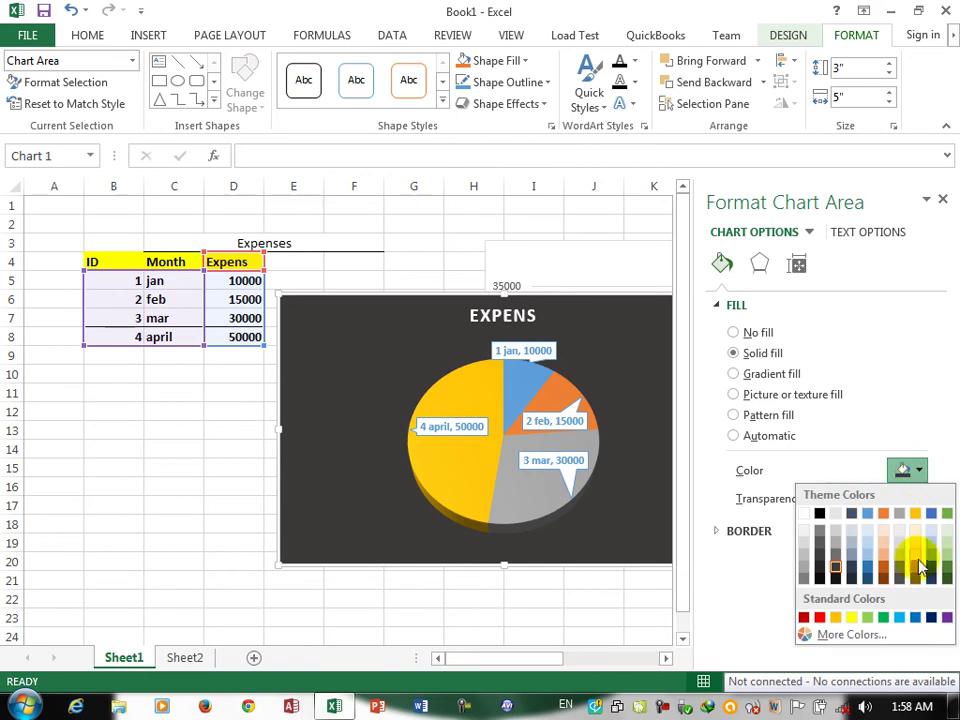
{"action": "left_click", "coordinate": [918, 577]}
{"action": "mouse_move", "coordinate": [818, 500]}
{"action": "left_mouse_down"}
{"action": "mouse_move", "coordinate": [883, 497]}
{"action": "mouse_move", "coordinate": [816, 506]}
{"action": "left_mouse_up"}
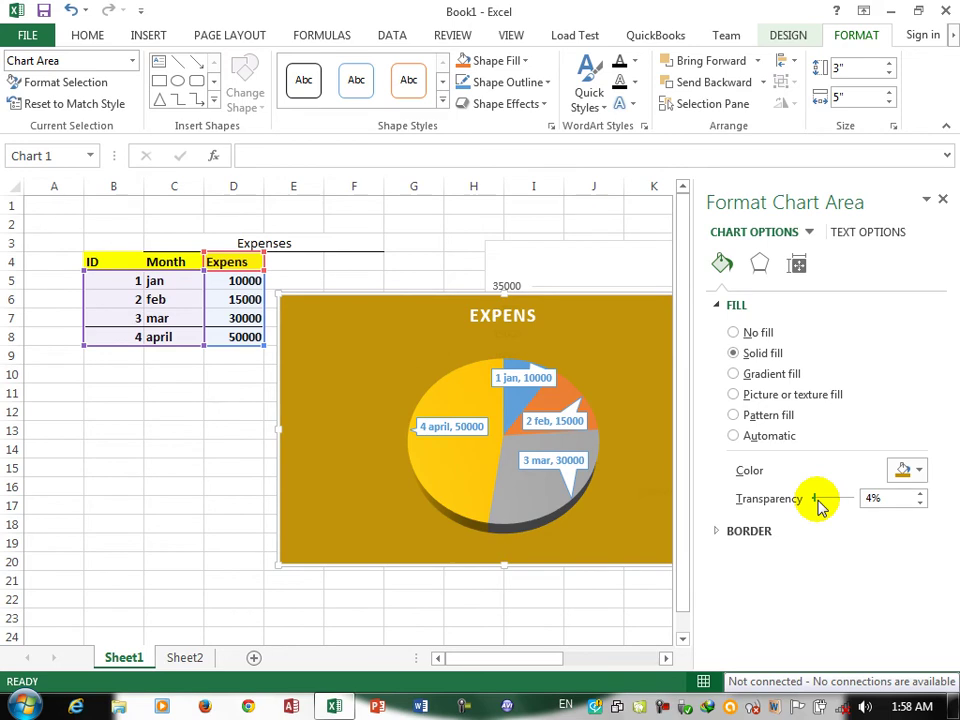
{"action": "left_click", "coordinate": [920, 493]}
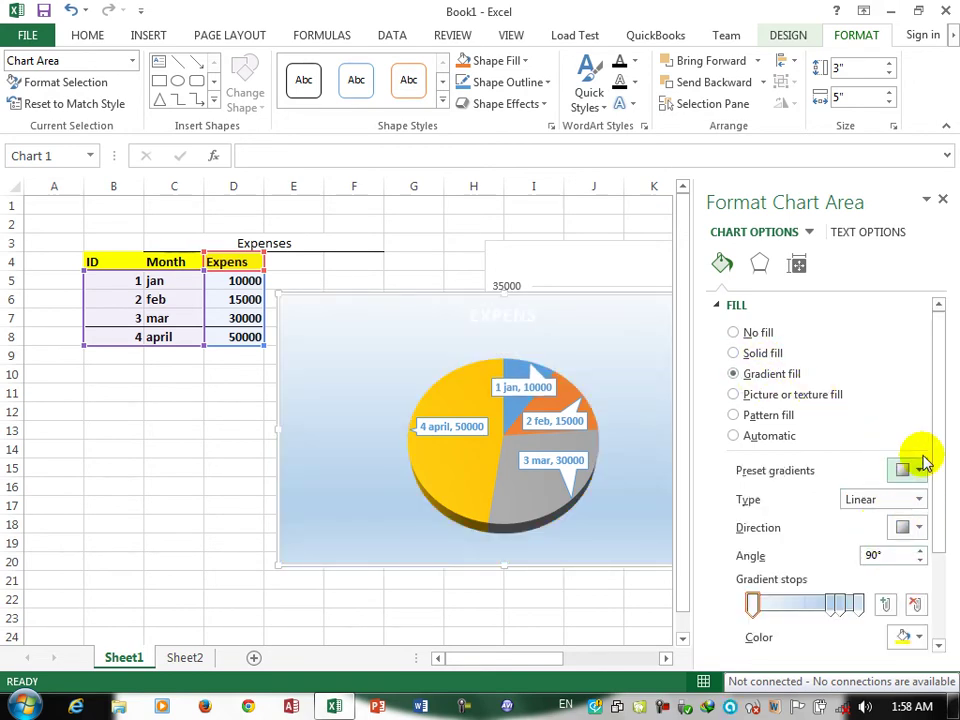
- Apply an orange preset gradient to the chart area, trying the Rectangular type before setting it to Path
{"action": "left_click", "coordinate": [918, 470]}
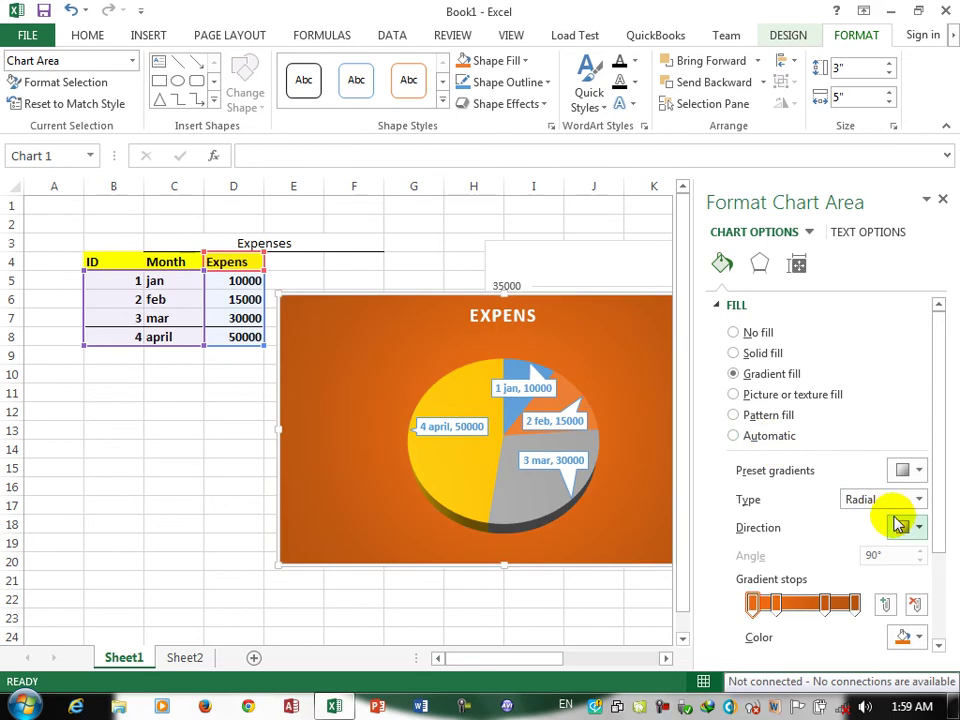
{"action": "left_click", "coordinate": [902, 500]}
{"action": "left_click", "coordinate": [866, 556]}
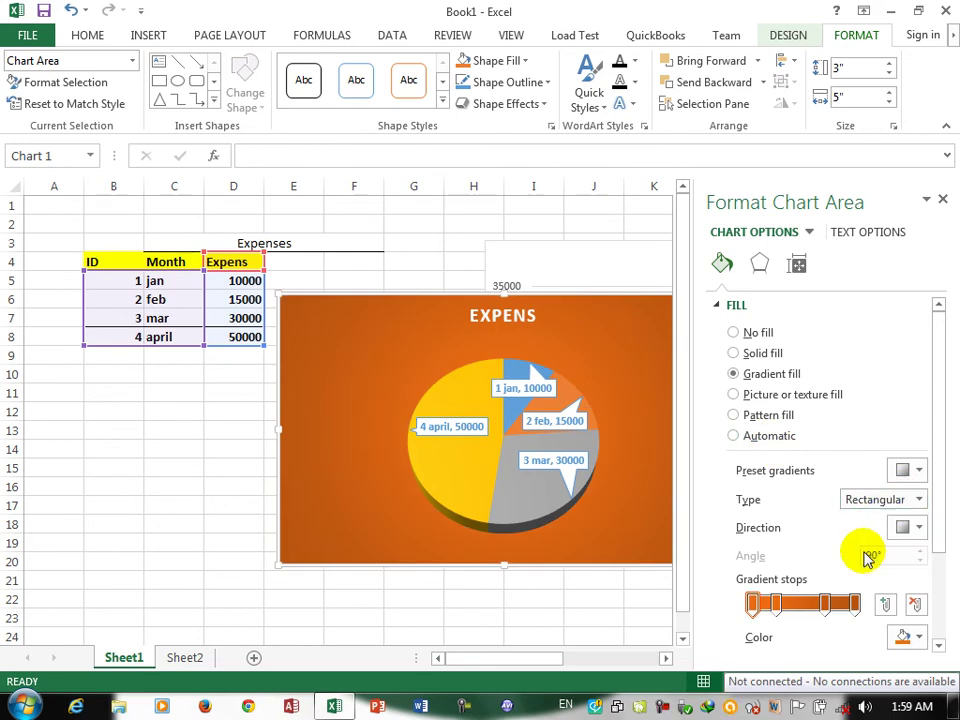
{"action": "left_click", "coordinate": [866, 499]}
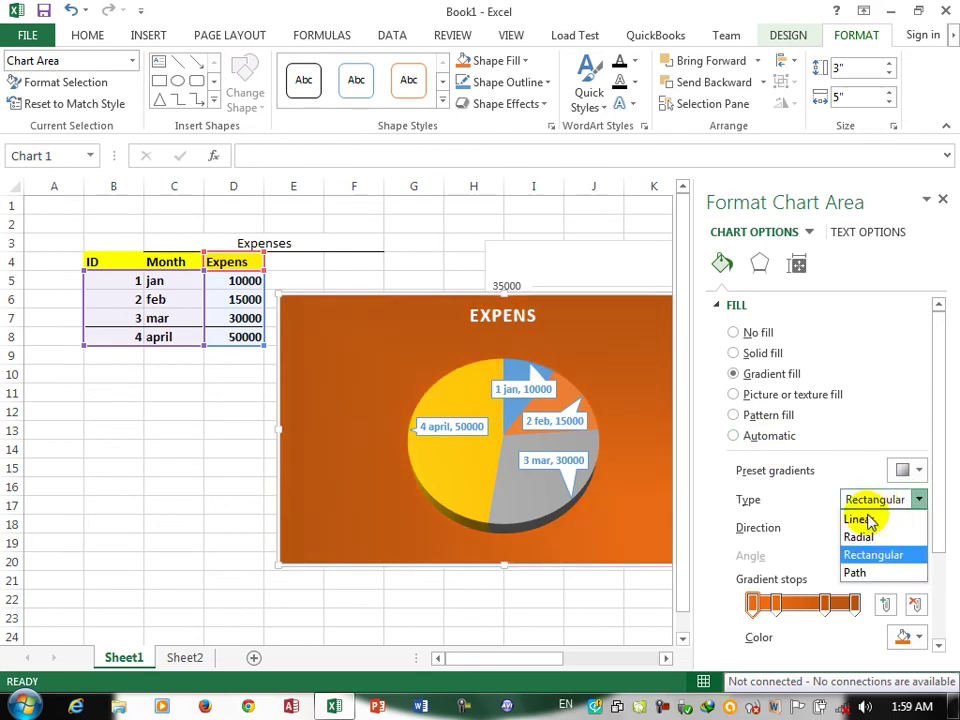
{"action": "left_click", "coordinate": [856, 572]}
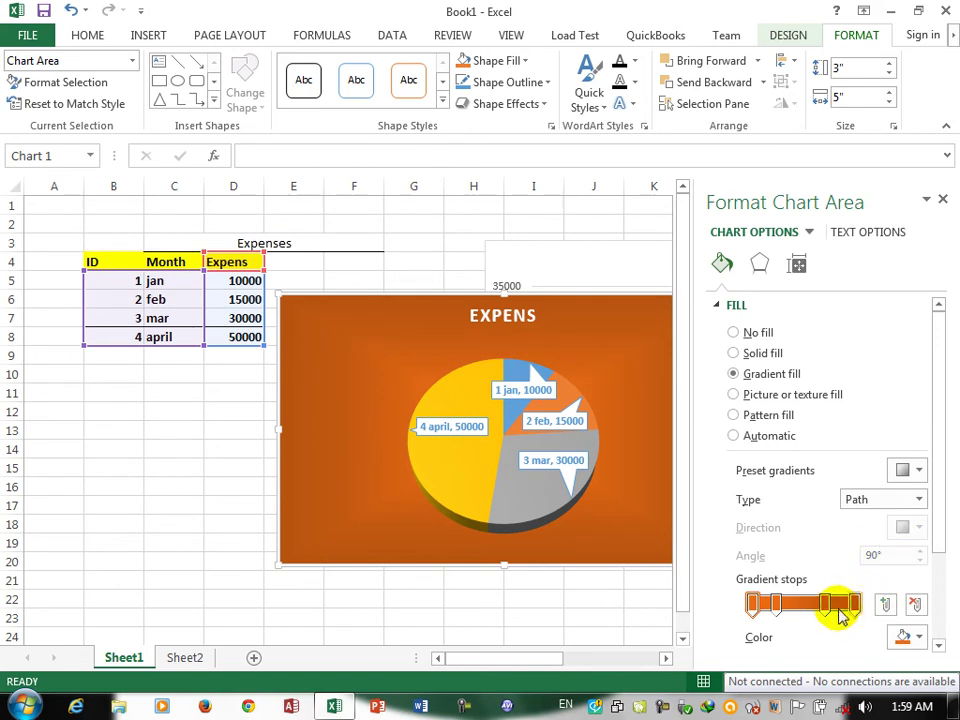
- Color one of the chart area's gradient stops yellow and reposition the stops along the gradient
{"action": "left_click", "coordinate": [918, 637]}
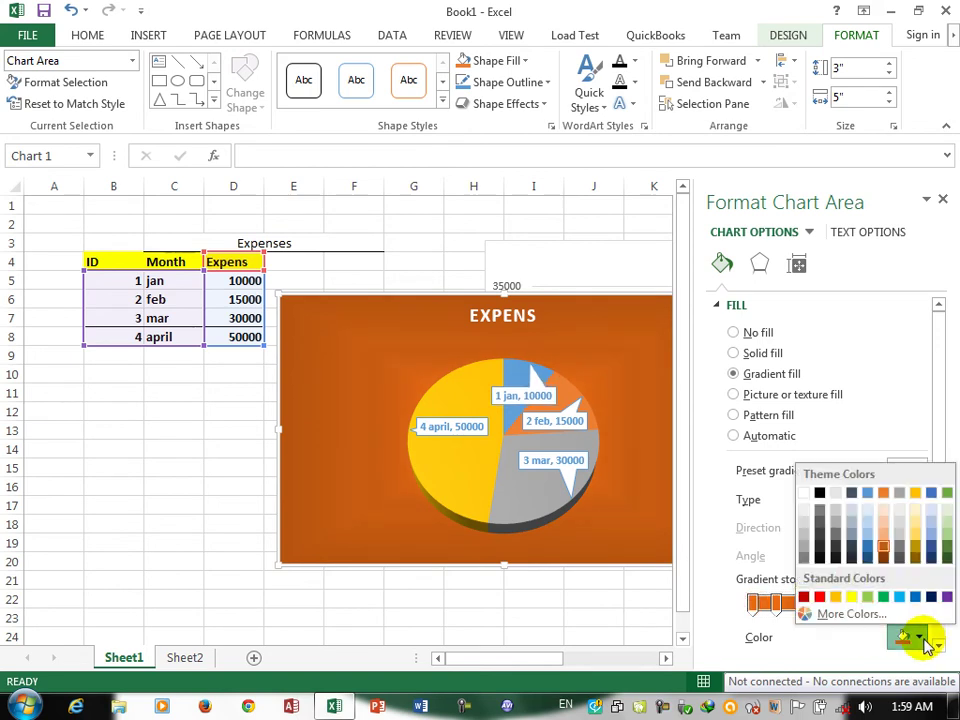
{"action": "left_click", "coordinate": [850, 598]}
{"action": "left_click_drag", "start_coordinate": [825, 604], "coordinate": [785, 611]}
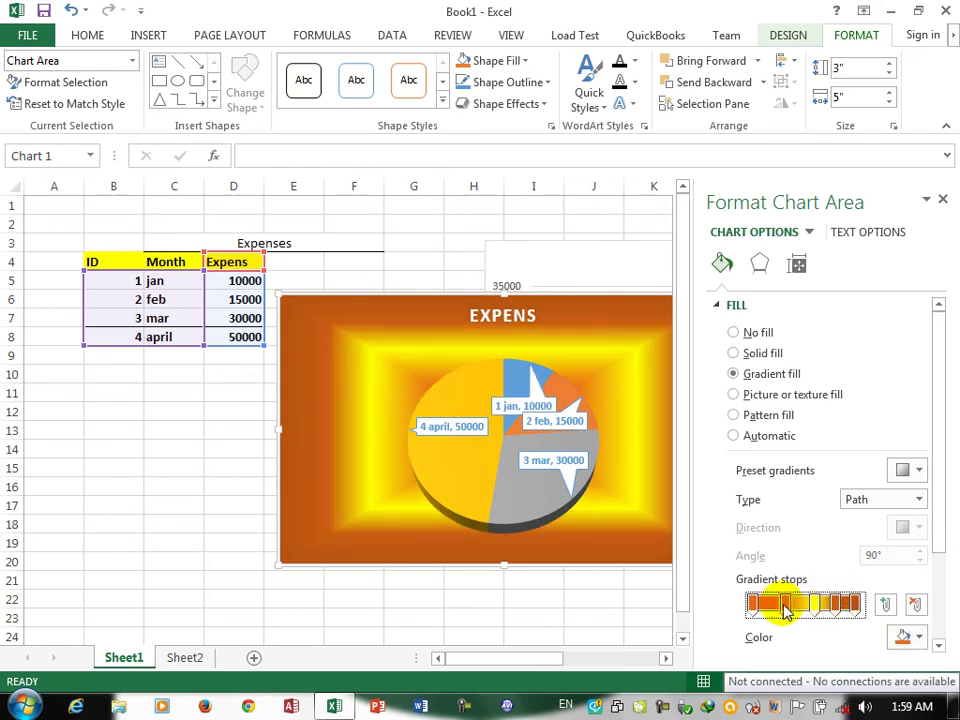
- Add a green shadow to the chart area with 5% transparency, 20% size, 96 pt blur, 253° angle and 126 pt distance
{"action": "left_click", "coordinate": [759, 266]}
{"action": "left_click", "coordinate": [744, 307]}
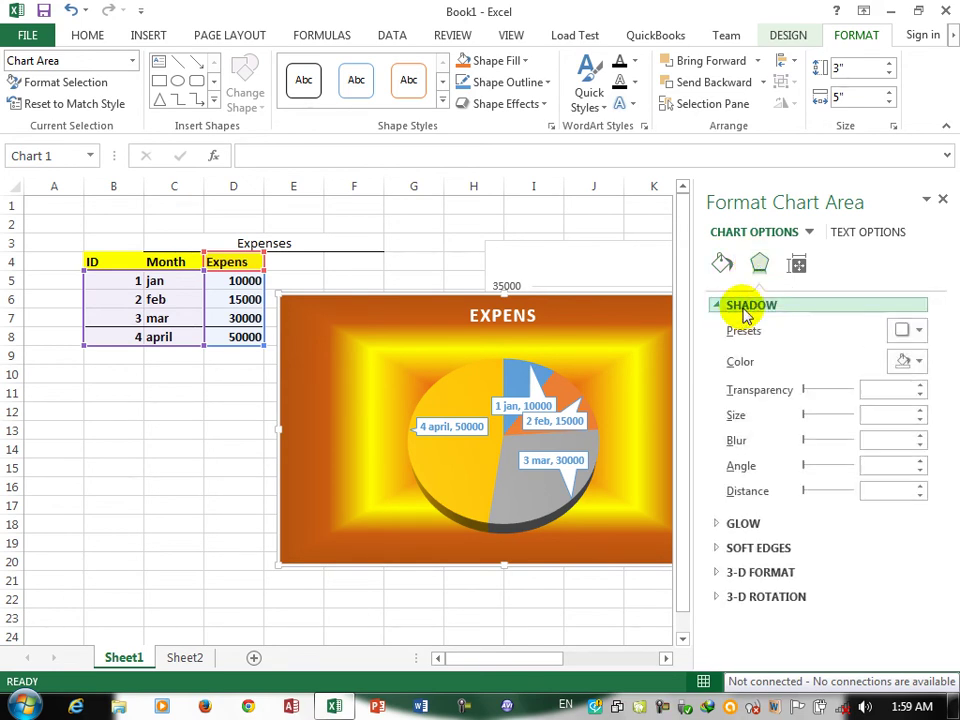
{"action": "left_click", "coordinate": [914, 361]}
{"action": "left_click", "coordinate": [867, 508]}
{"action": "left_click", "coordinate": [810, 391]}
{"action": "left_click", "coordinate": [822, 391]}
{"action": "left_click_drag", "start_coordinate": [827, 414], "coordinate": [836, 489]}
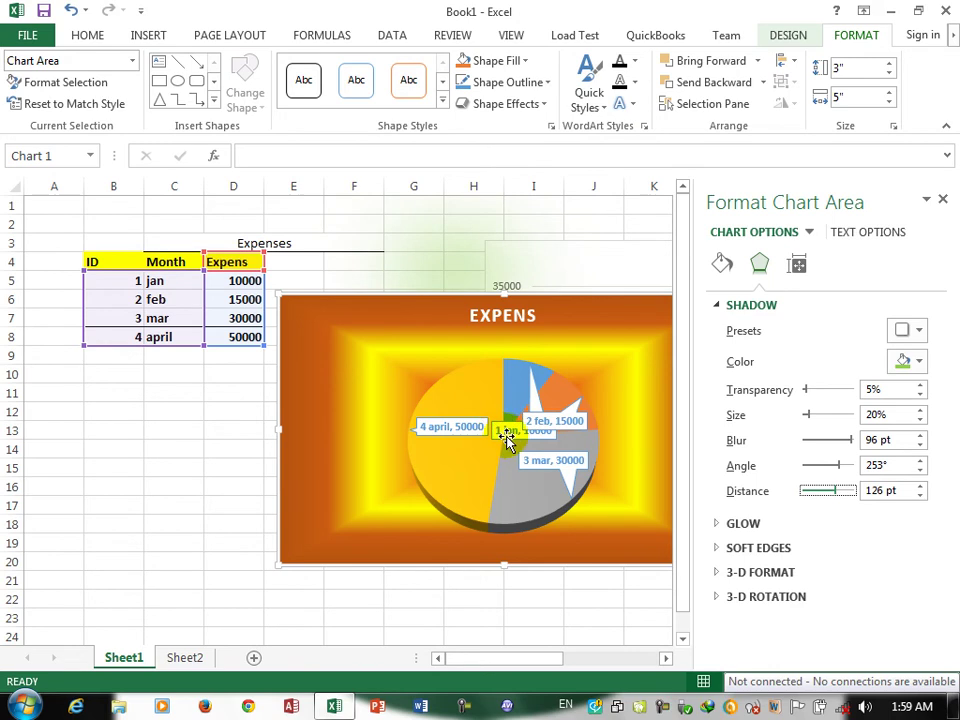
- Add a gold glow around the chart area
{"action": "left_click", "coordinate": [746, 525]}
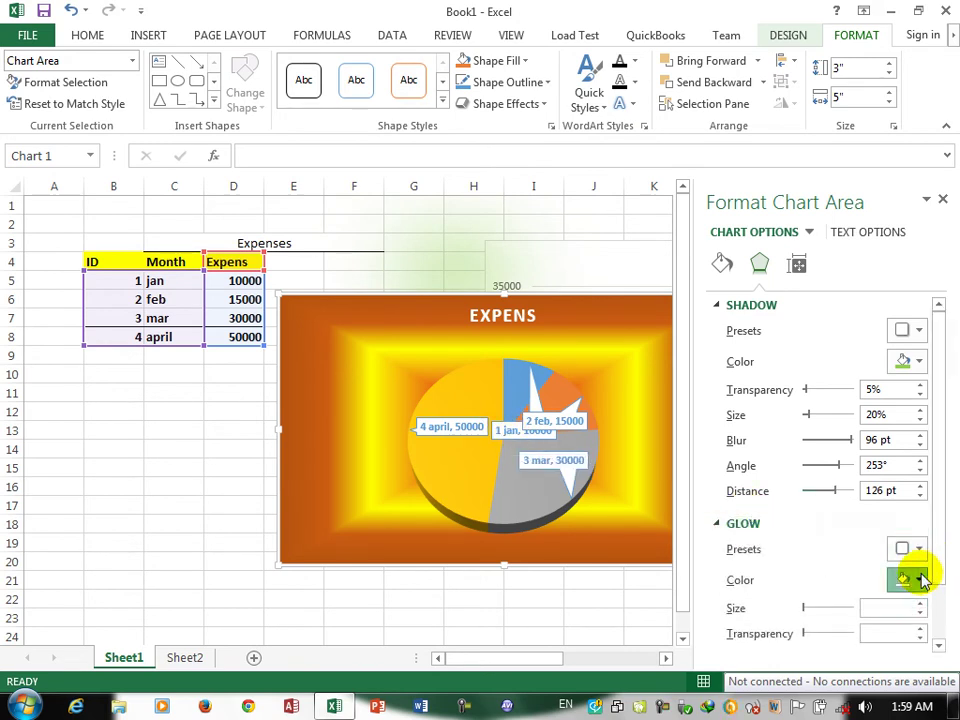
{"action": "left_click", "coordinate": [922, 581]}
{"action": "left_click", "coordinate": [842, 541]}
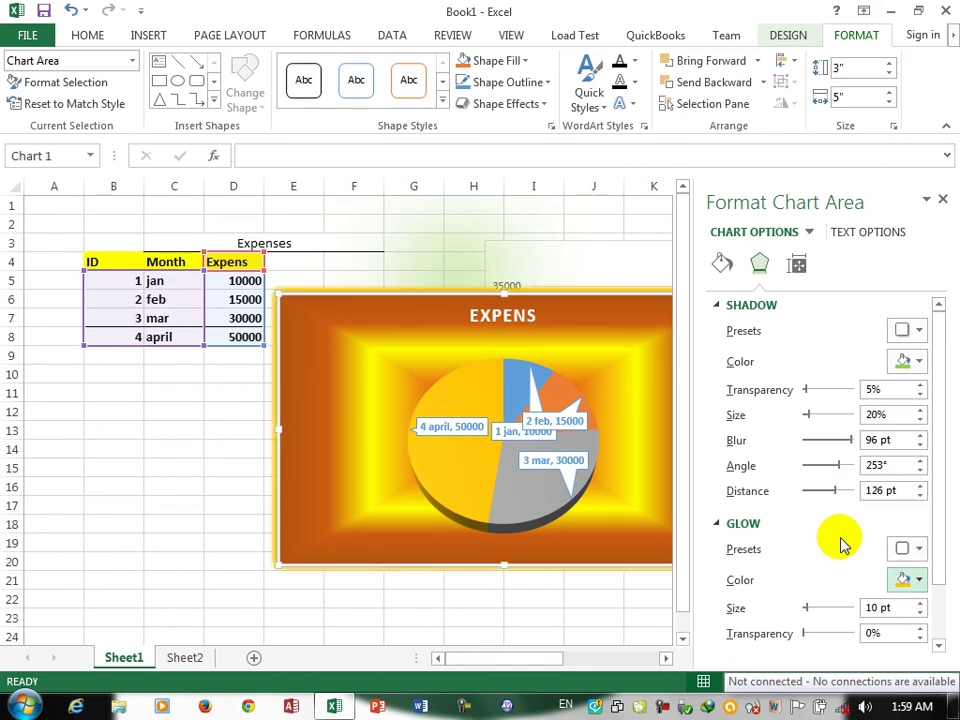
{"action": "left_click_drag", "start_coordinate": [940, 439], "coordinate": [957, 540]}
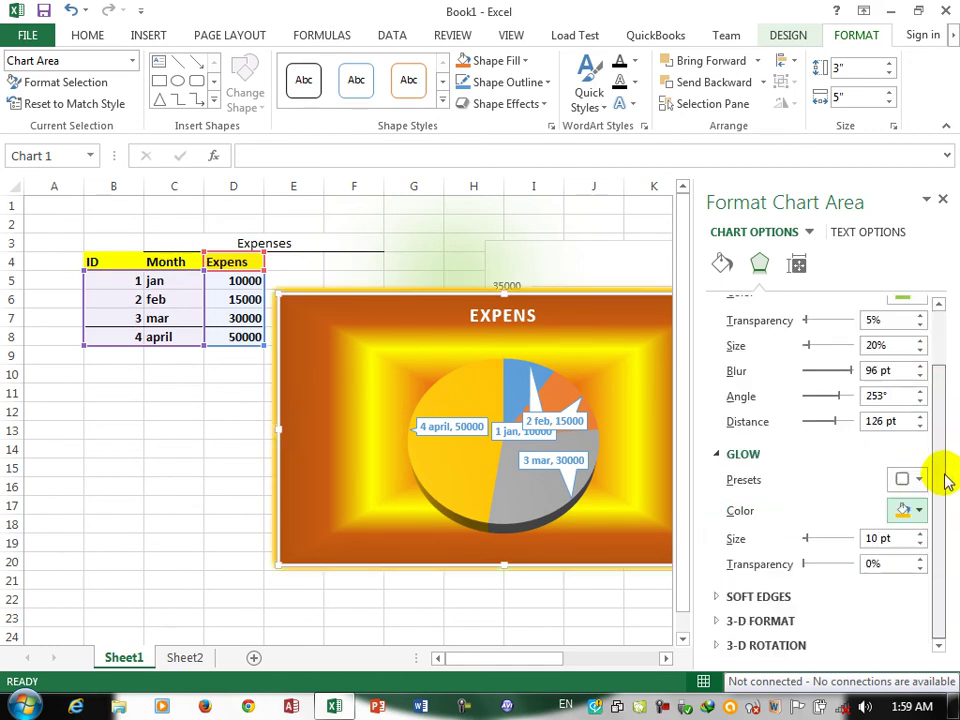
- Give the chart area an angled top bevel with a width of 11 pt and a height of 8.5 pt
{"action": "left_click", "coordinate": [738, 598]}
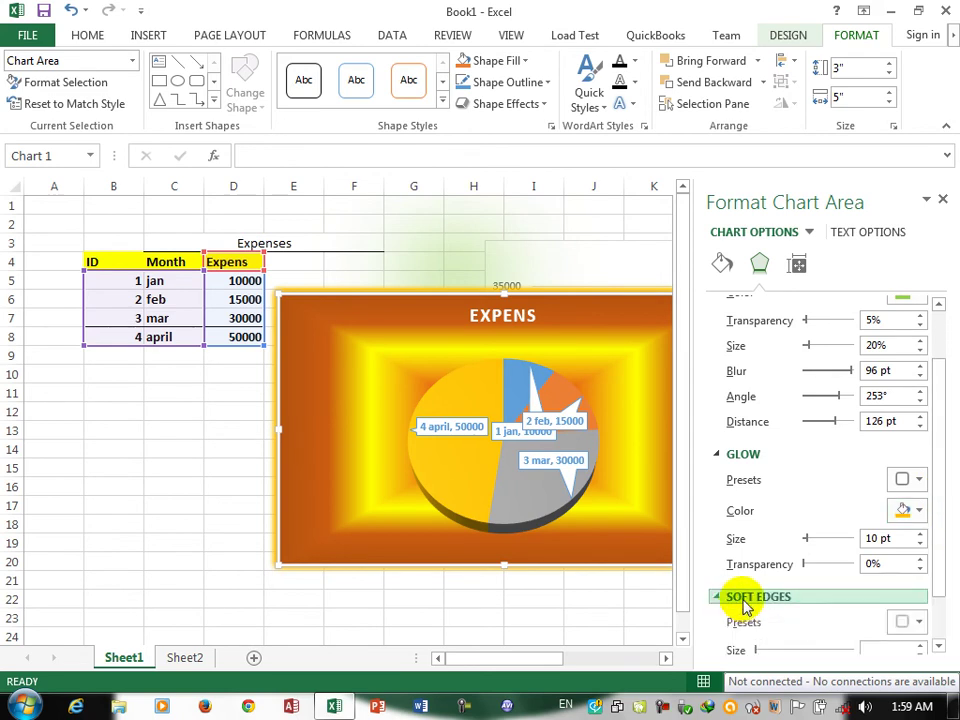
{"action": "scroll", "coordinate": [940, 568], "scroll_direction": "down", "scroll_amount": 3}
{"action": "left_click", "coordinate": [776, 620]}
{"action": "left_click_drag", "start_coordinate": [934, 491], "coordinate": [949, 571]}
{"action": "left_click", "coordinate": [784, 463]}
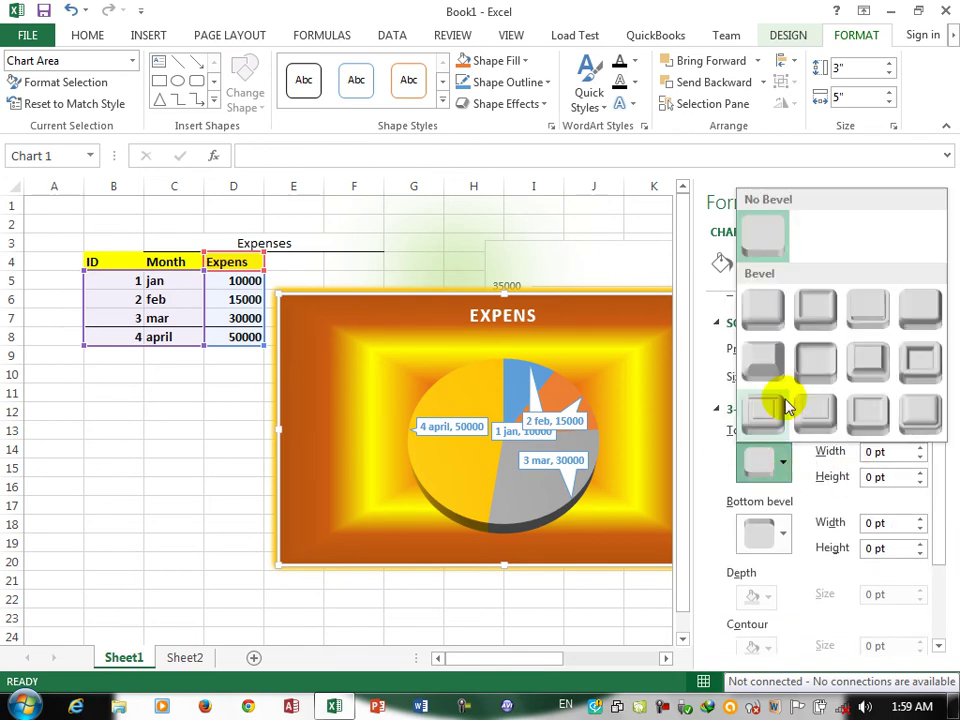
{"action": "left_click", "coordinate": [769, 370]}
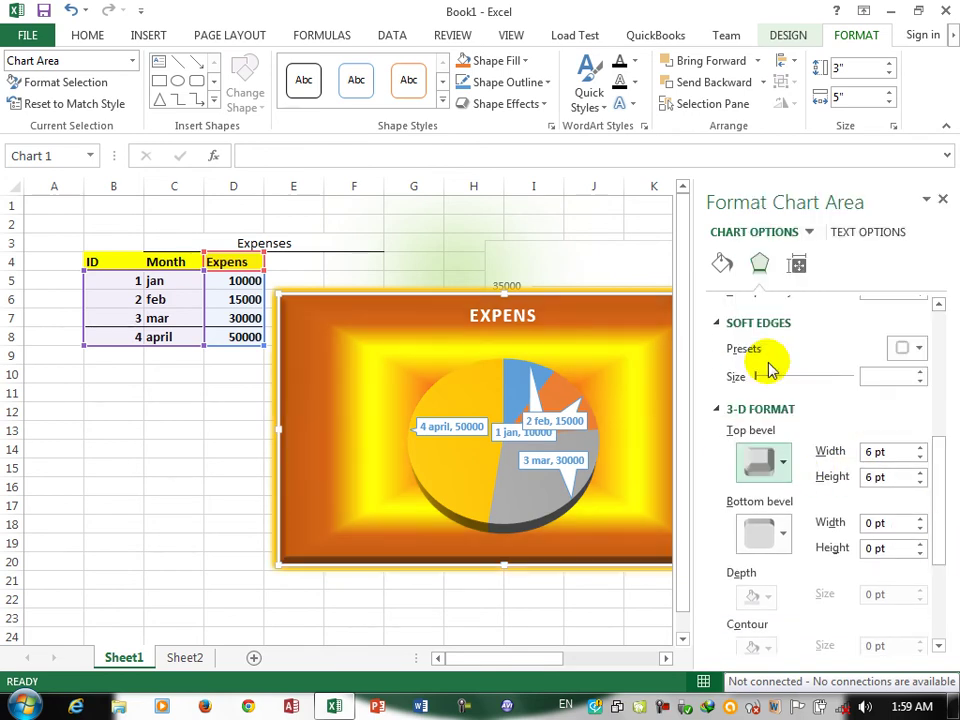
{"action": "left_click", "coordinate": [920, 449]}
{"action": "left_click", "coordinate": [920, 449]}
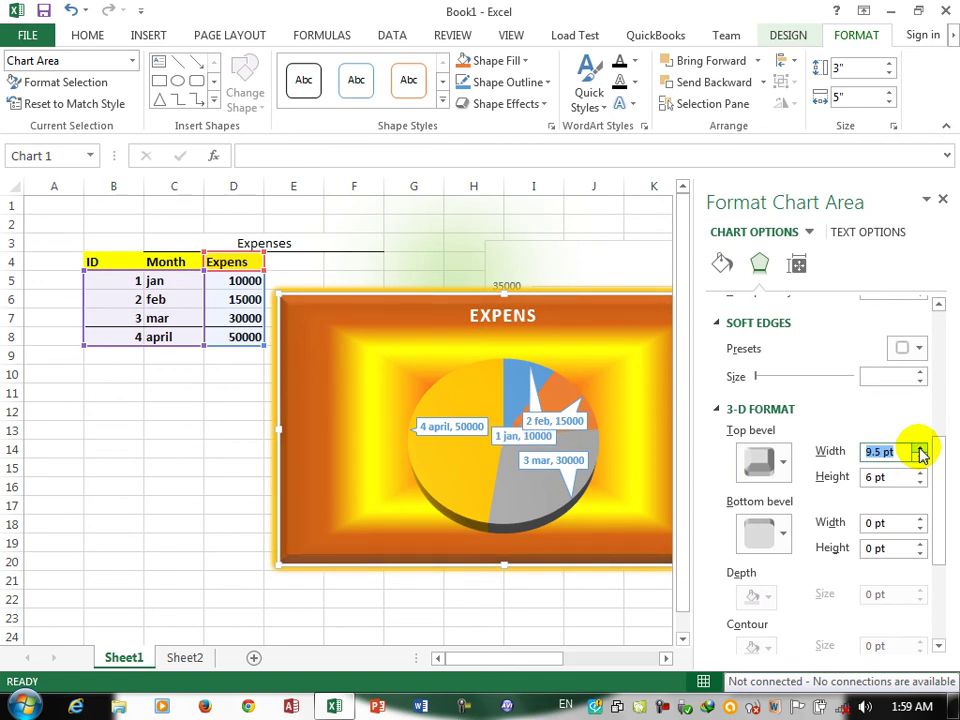
{"action": "left_click", "coordinate": [920, 449]}
{"action": "left_click", "coordinate": [920, 449]}
{"action": "left_click", "coordinate": [920, 472]}
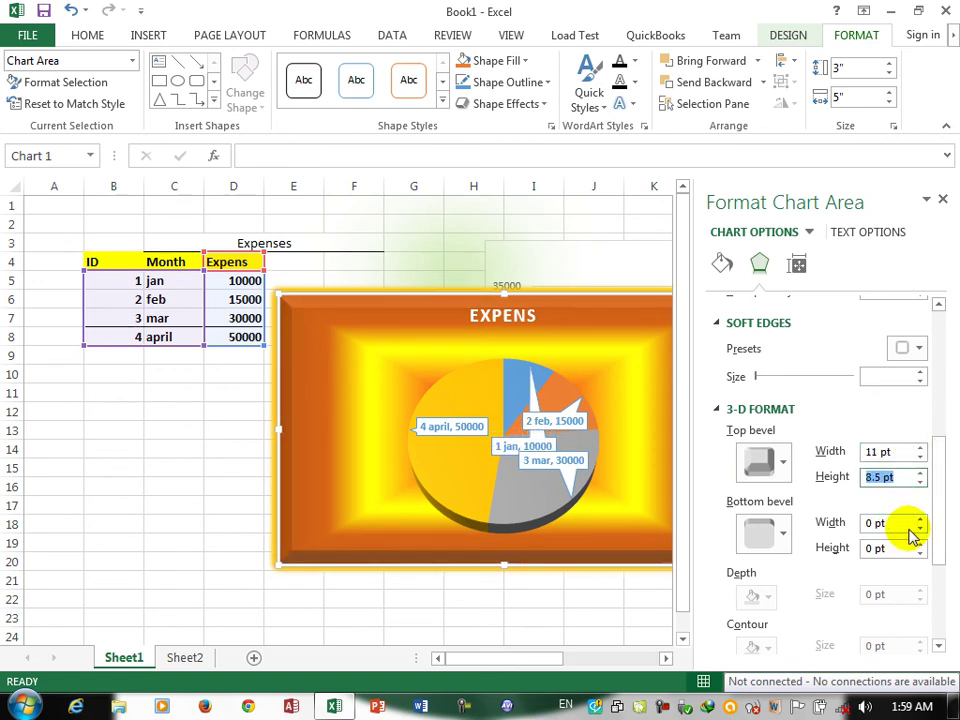
- Set the chart area's bottom bevel width to 4 pt and give it a different bevel shape
{"action": "left_click", "coordinate": [920, 523]}
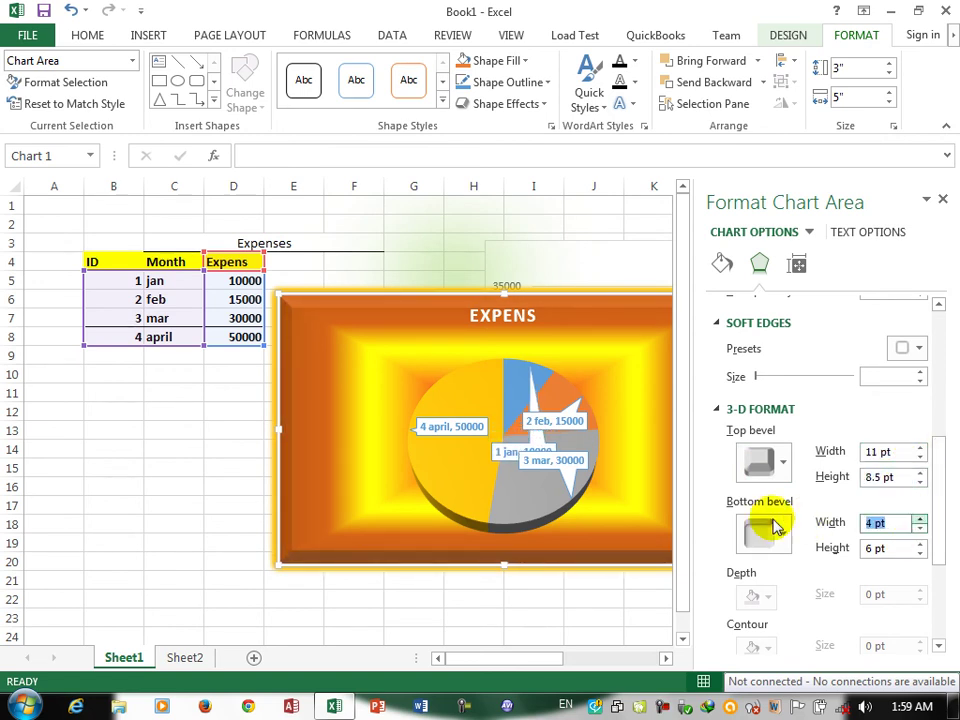
{"action": "left_click", "coordinate": [783, 535]}
{"action": "left_click", "coordinate": [798, 499]}
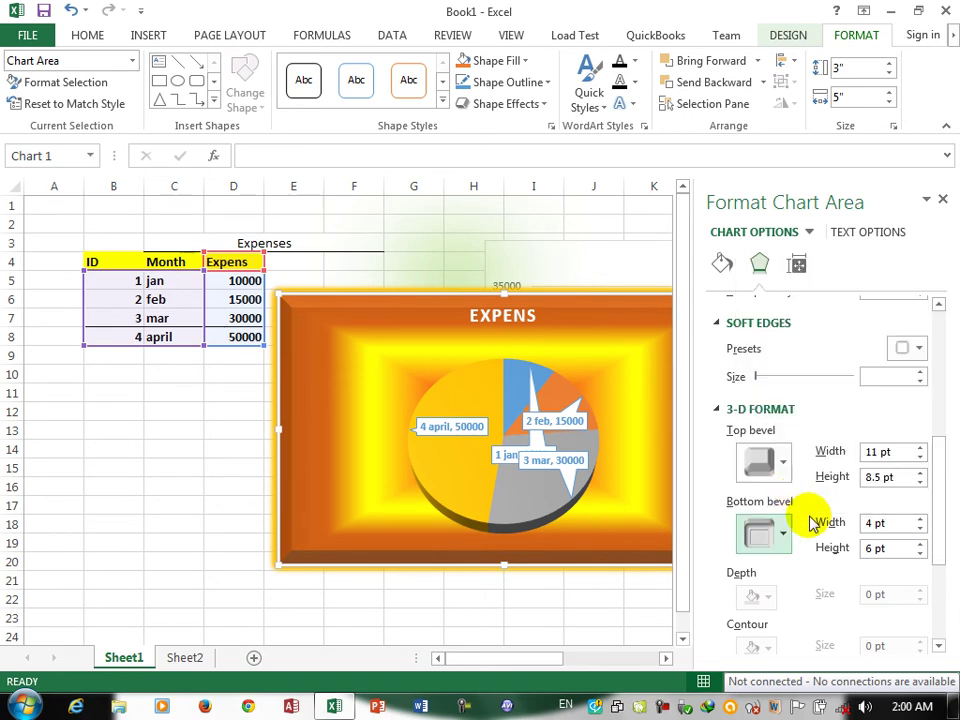
- Rotate the 3-D pie chart to an X rotation of 140° and a Y rotation of 90°
{"action": "left_click_drag", "start_coordinate": [943, 499], "coordinate": [950, 640]}
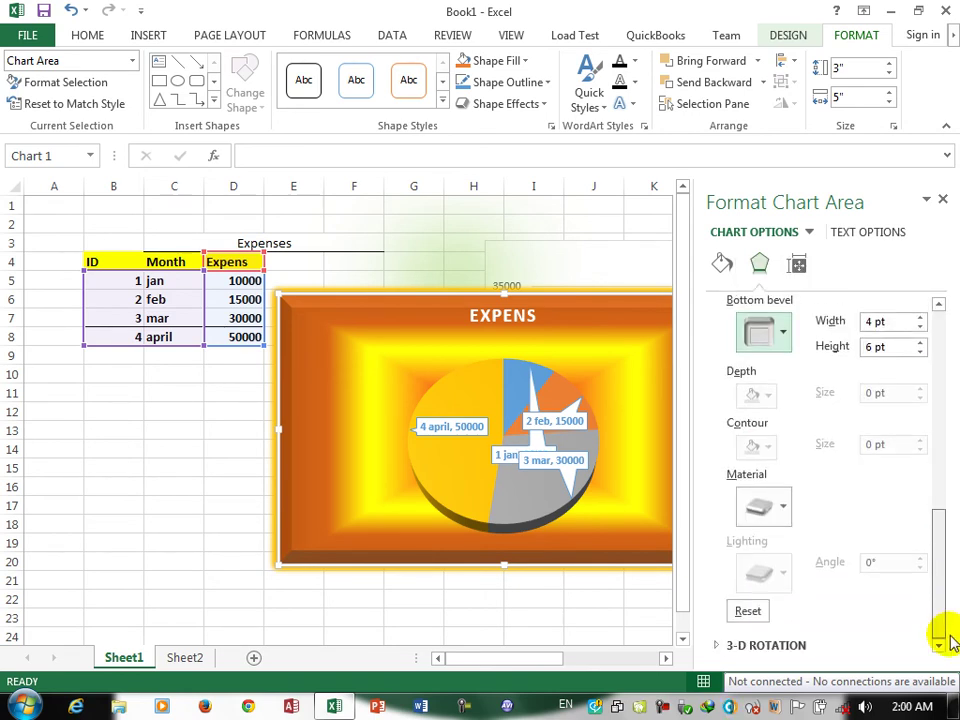
{"action": "left_click", "coordinate": [722, 643]}
{"action": "left_click_drag", "start_coordinate": [934, 516], "coordinate": [943, 583]}
{"action": "left_click", "coordinate": [858, 422]}
{"action": "left_click", "coordinate": [858, 422]}
{"action": "left_click", "coordinate": [858, 422]}
{"action": "left_click", "coordinate": [858, 422]}
{"action": "left_click", "coordinate": [858, 422]}
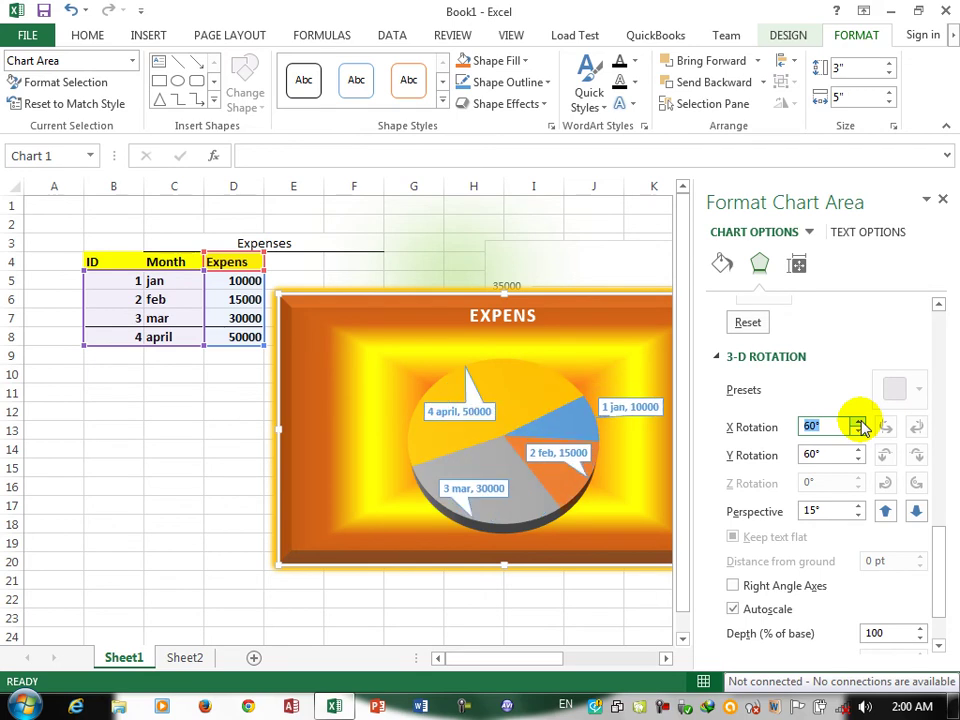
{"action": "left_click", "coordinate": [858, 422]}
{"action": "left_click", "coordinate": [858, 422]}
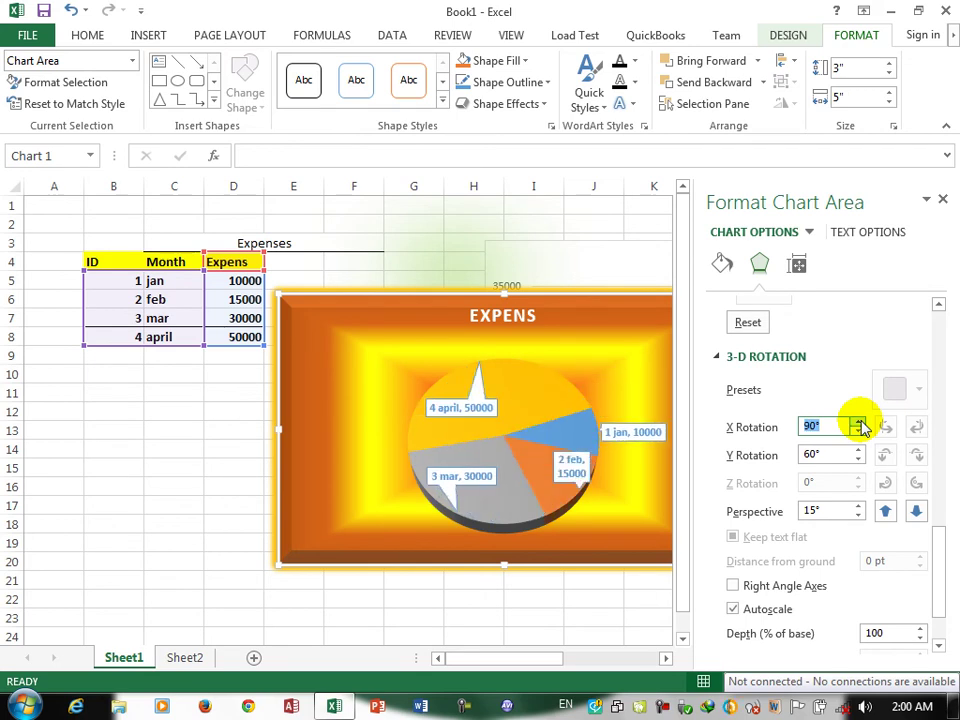
{"action": "left_click", "coordinate": [858, 422]}
{"action": "left_click", "coordinate": [858, 422]}
{"action": "left_click", "coordinate": [858, 422]}
{"action": "left_click", "coordinate": [858, 422]}
{"action": "left_click", "coordinate": [858, 422]}
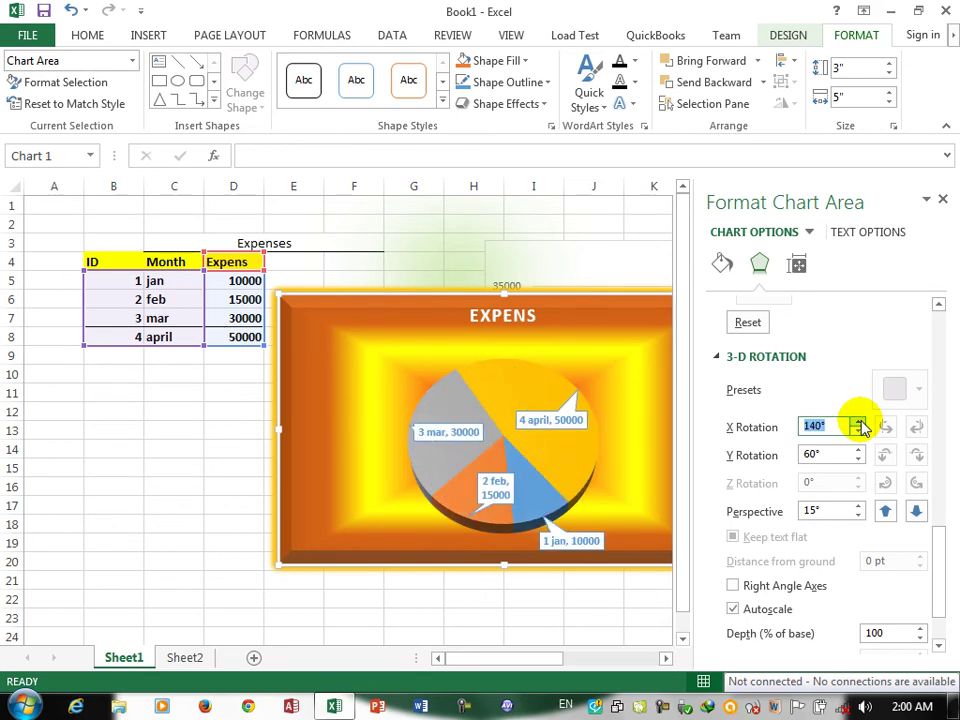
{"action": "left_click", "coordinate": [858, 451]}
{"action": "left_click", "coordinate": [858, 451]}
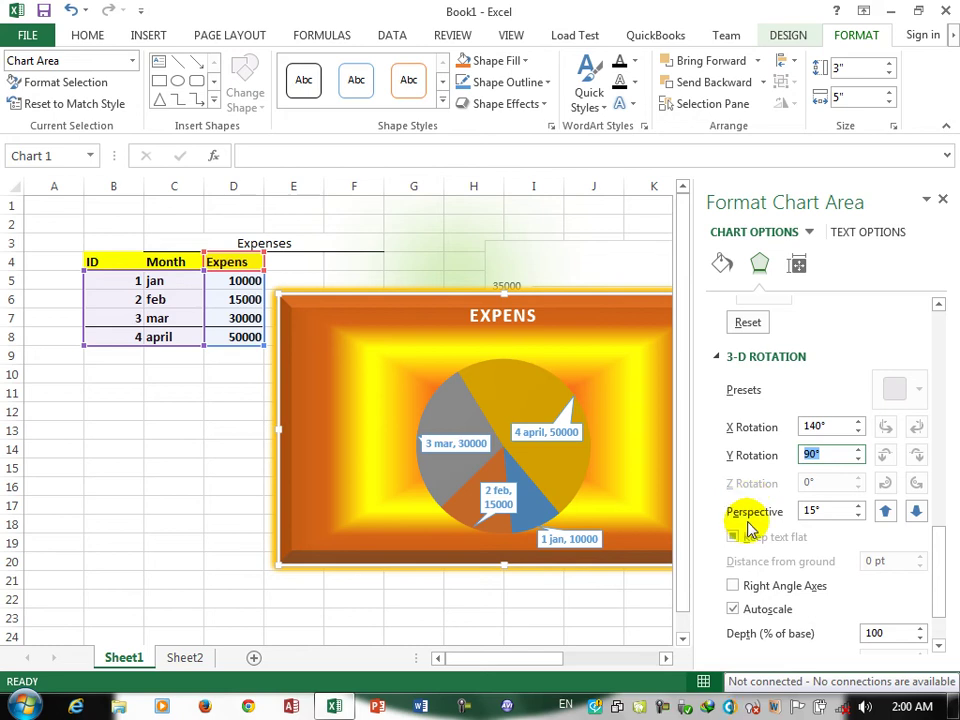
- Try the Right Angle Axes option on and off, and reduce the pie chart's perspective to 0.1°
{"action": "left_click", "coordinate": [800, 592]}
{"action": "left_click", "coordinate": [800, 592]}
{"action": "left_click", "coordinate": [800, 592]}
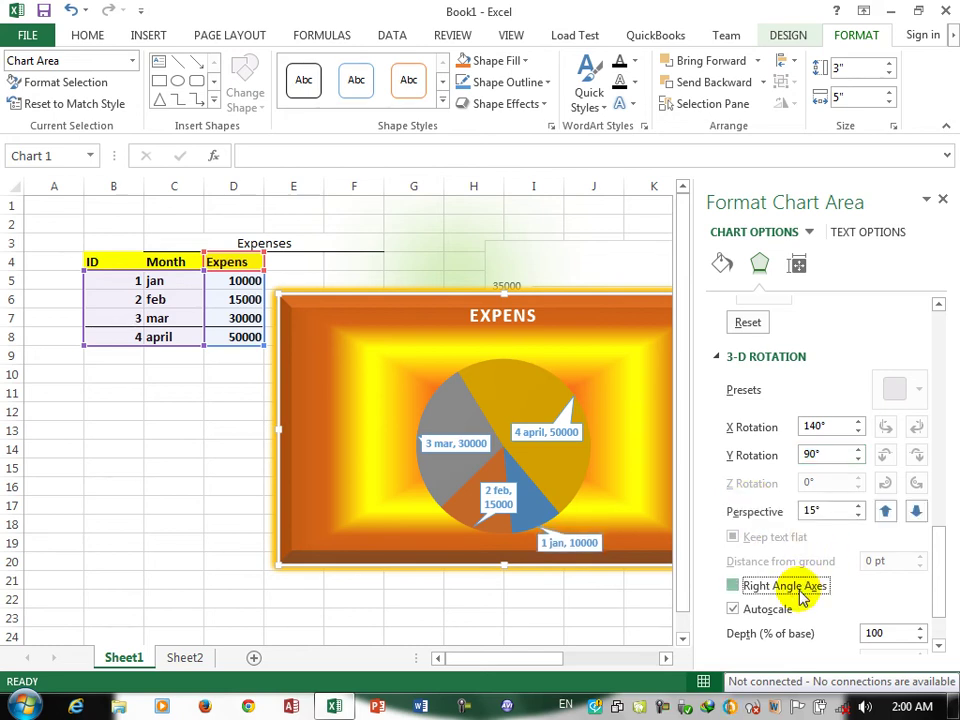
{"action": "left_click", "coordinate": [800, 592]}
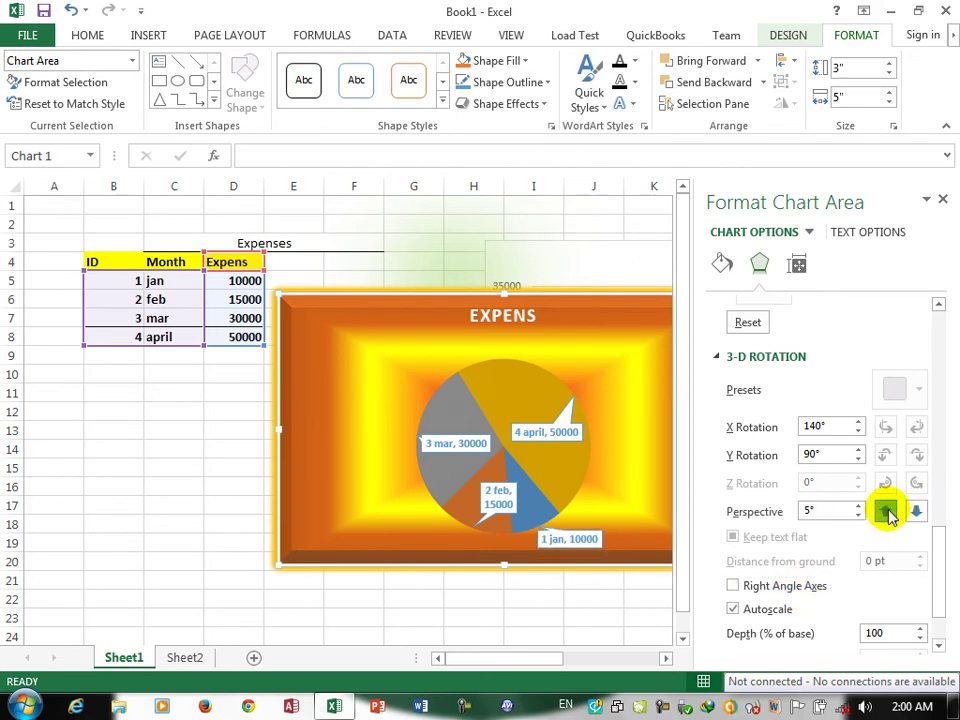
{"action": "left_click", "coordinate": [886, 511]}
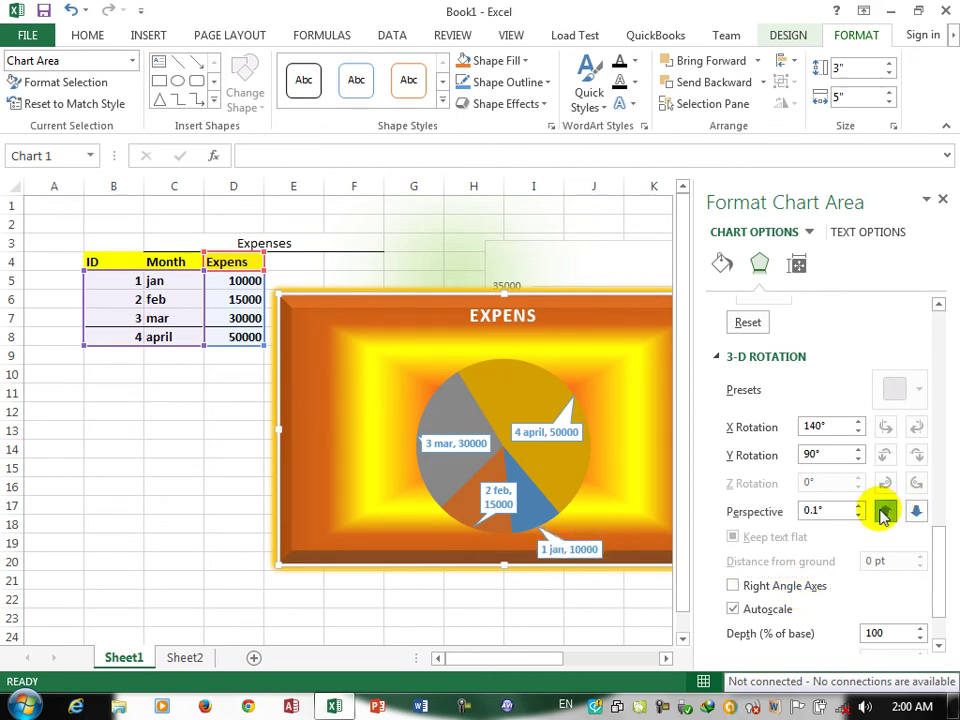
- Set the pie chart's depth to 160% of base and reset the chart area's 3-D formatting
{"action": "left_click", "coordinate": [920, 628]}
{"action": "left_click", "coordinate": [921, 639]}
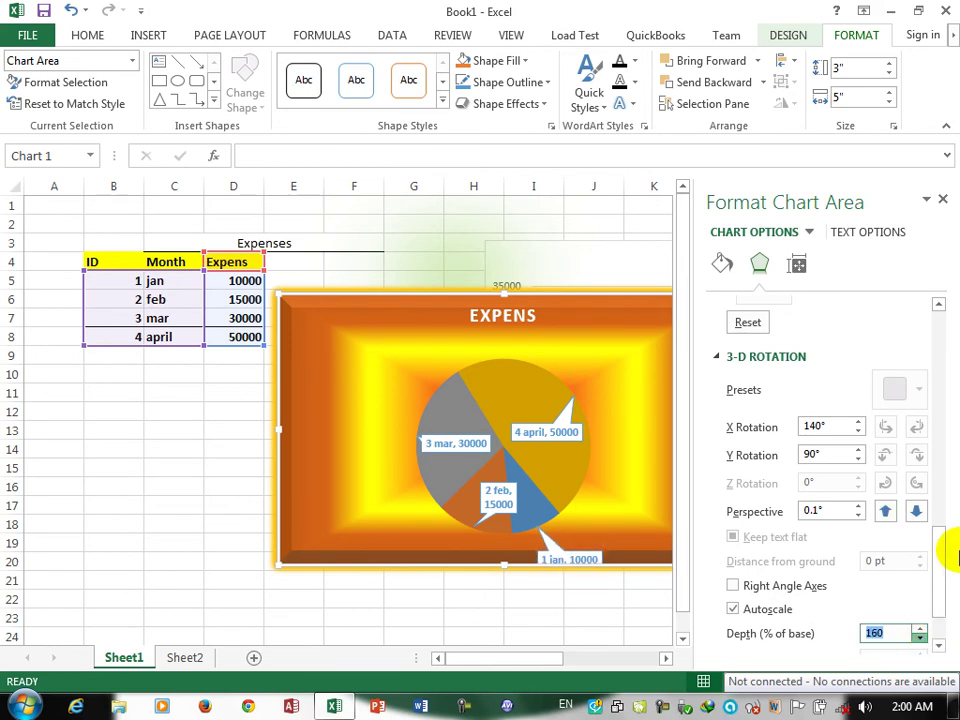
{"action": "left_click_drag", "start_coordinate": [941, 556], "coordinate": [946, 636]}
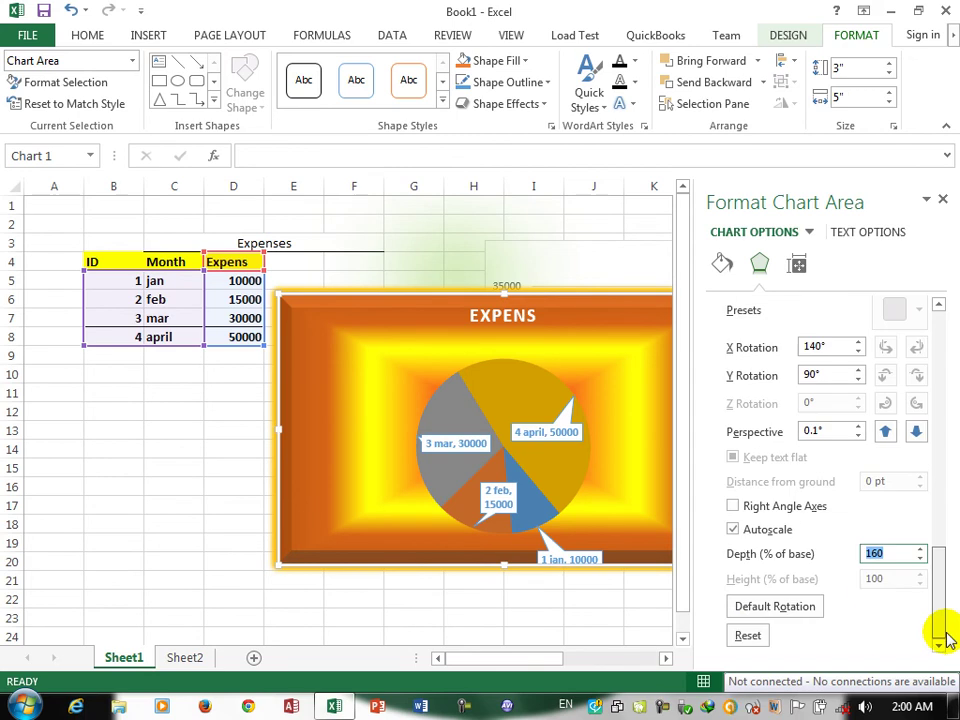
{"action": "left_click", "coordinate": [760, 636]}
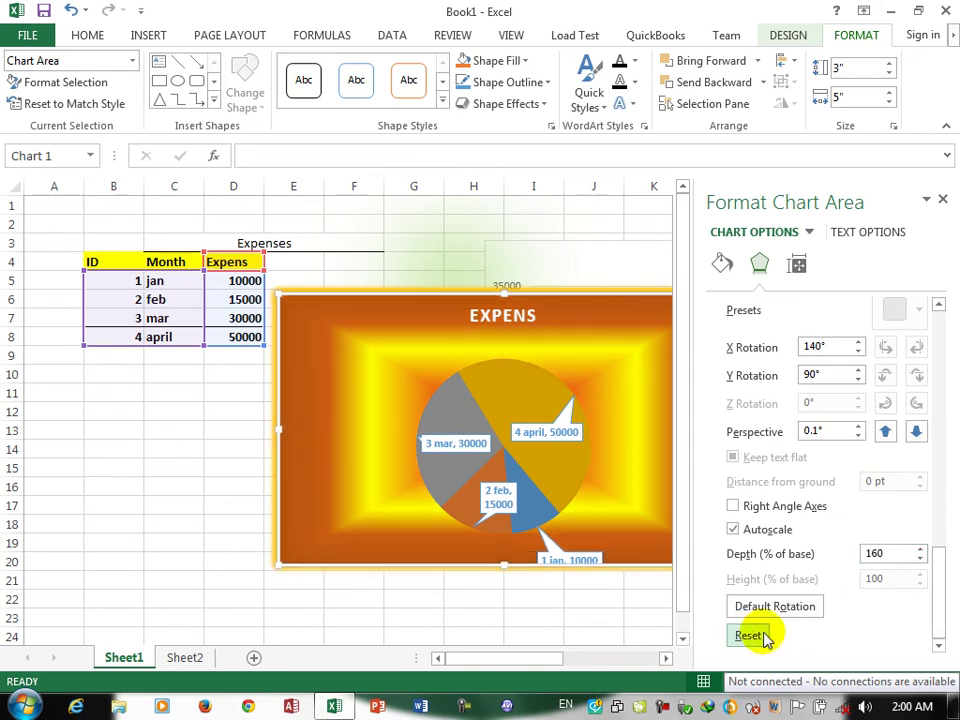
- Resize the chart to a height of 3.5" and a width of 5.5"
{"action": "left_click", "coordinate": [797, 265]}
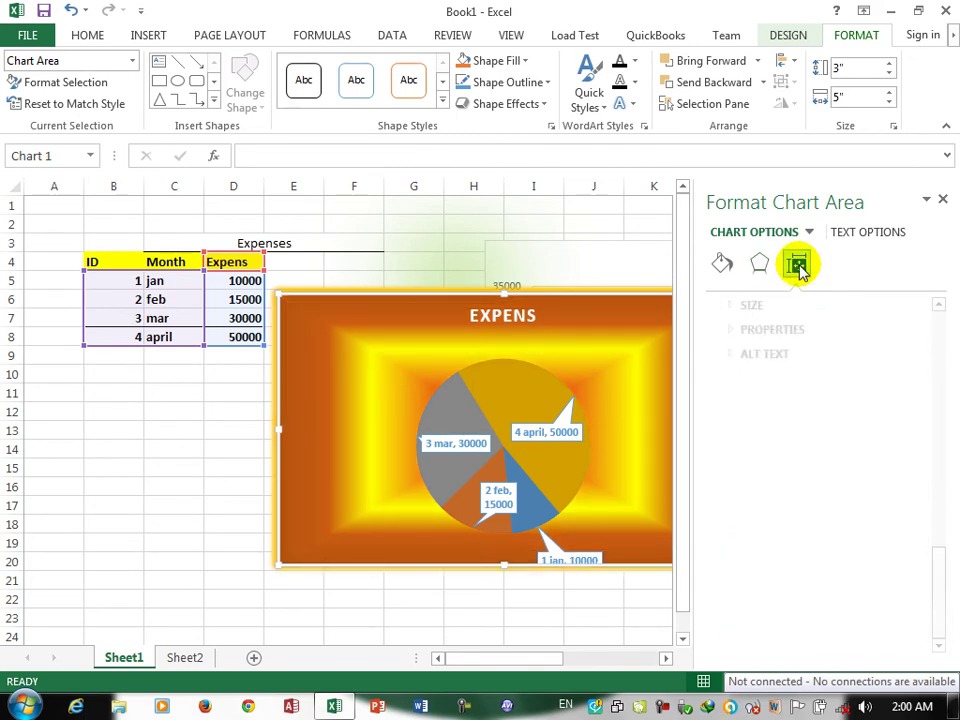
{"action": "left_click", "coordinate": [733, 304]}
{"action": "left_click", "coordinate": [919, 324]}
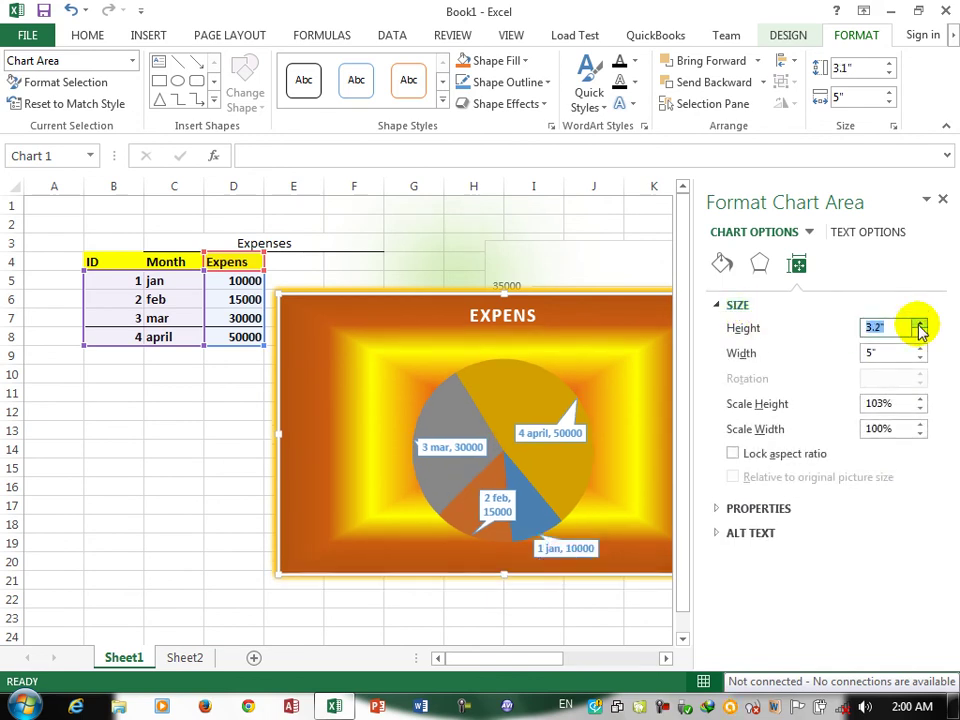
{"action": "left_click", "coordinate": [919, 324]}
{"action": "left_click", "coordinate": [919, 324]}
{"action": "left_click", "coordinate": [919, 324]}
{"action": "left_click", "coordinate": [919, 324]}
{"action": "left_click", "coordinate": [919, 349]}
{"action": "left_click", "coordinate": [919, 349]}
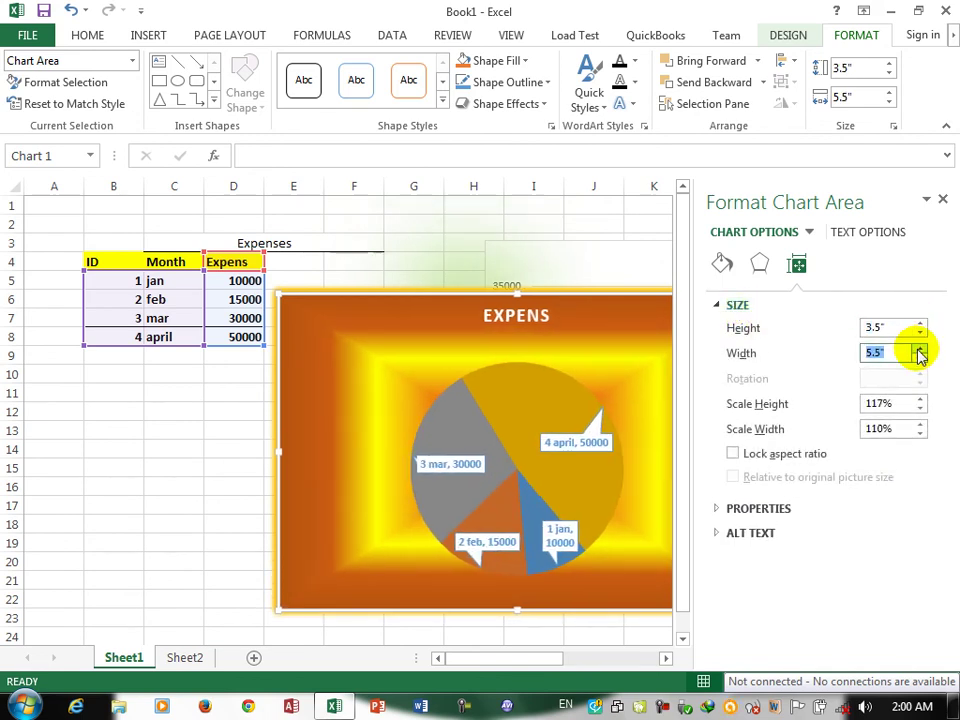
{"action": "left_click", "coordinate": [919, 349]}
{"action": "left_click", "coordinate": [919, 349]}
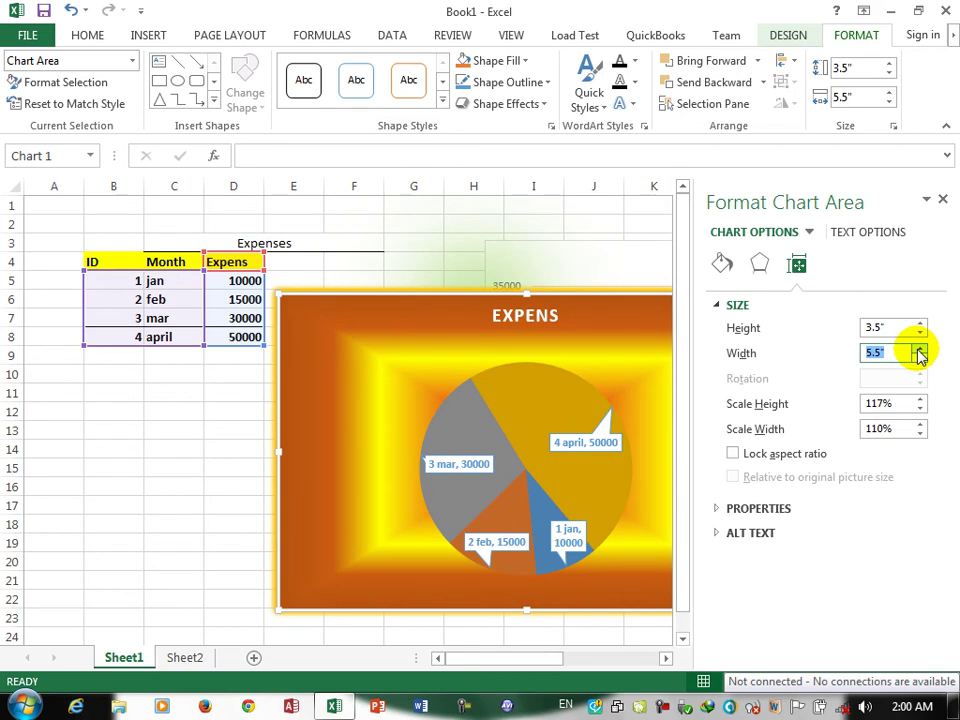
- Scale the chart to 127% height and 121% width, and try locking its aspect ratio
{"action": "left_click", "coordinate": [919, 399]}
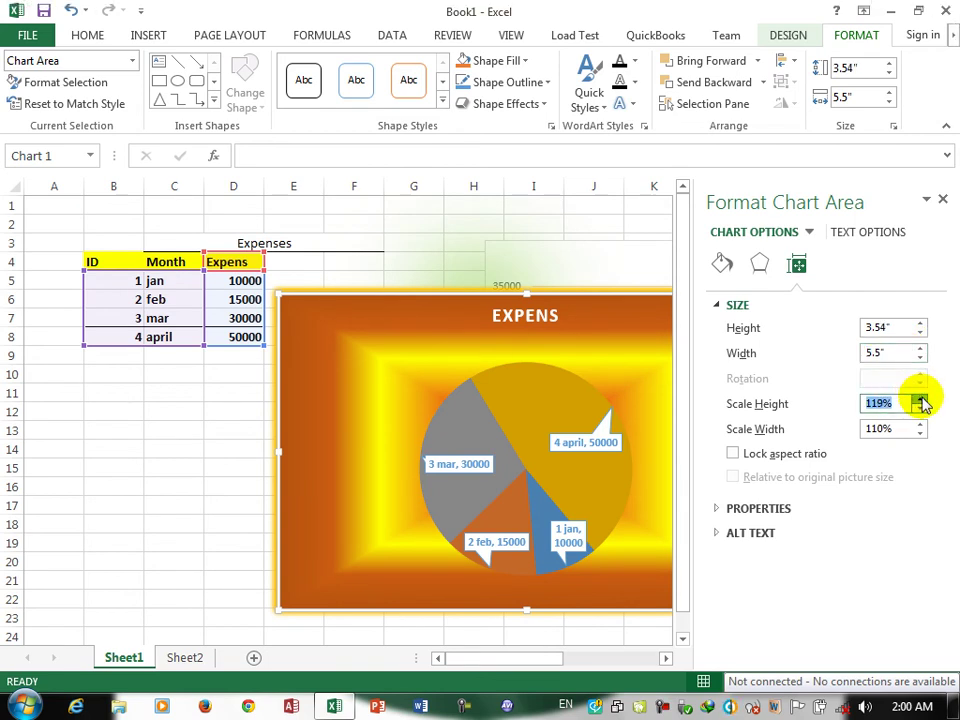
{"action": "left_click", "coordinate": [919, 399]}
{"action": "left_click", "coordinate": [919, 399]}
{"action": "left_click", "coordinate": [919, 399]}
{"action": "left_click", "coordinate": [919, 399]}
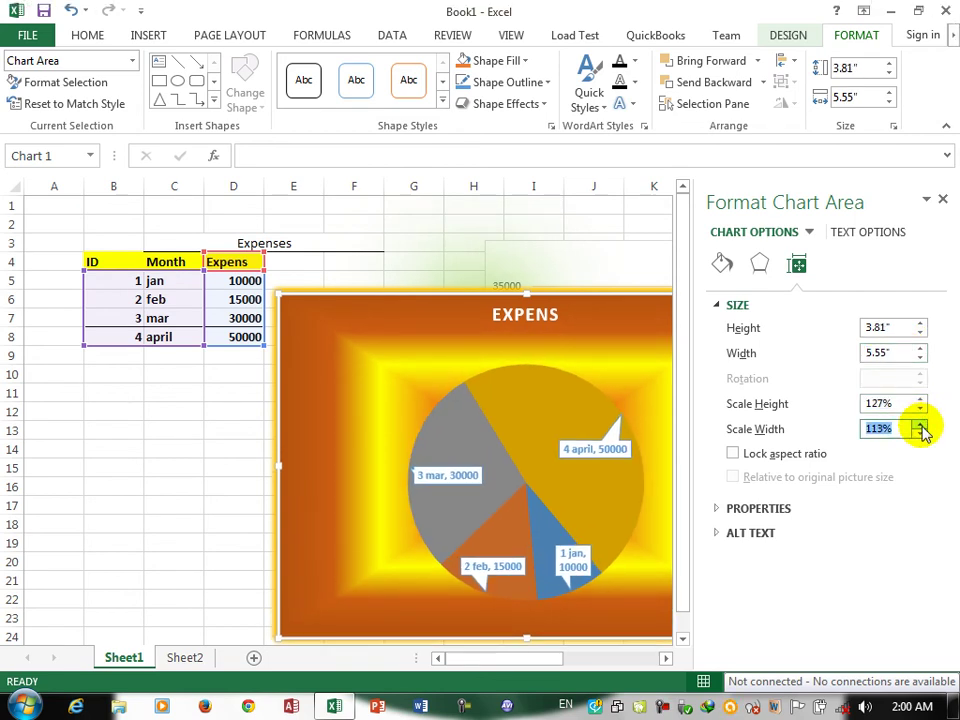
{"action": "left_click", "coordinate": [919, 424]}
{"action": "left_click", "coordinate": [919, 424]}
{"action": "left_click", "coordinate": [919, 424]}
{"action": "left_click", "coordinate": [919, 424]}
{"action": "left_click", "coordinate": [919, 424]}
{"action": "left_click", "coordinate": [919, 424]}
{"action": "left_click", "coordinate": [919, 424]}
{"action": "left_click", "coordinate": [919, 424]}
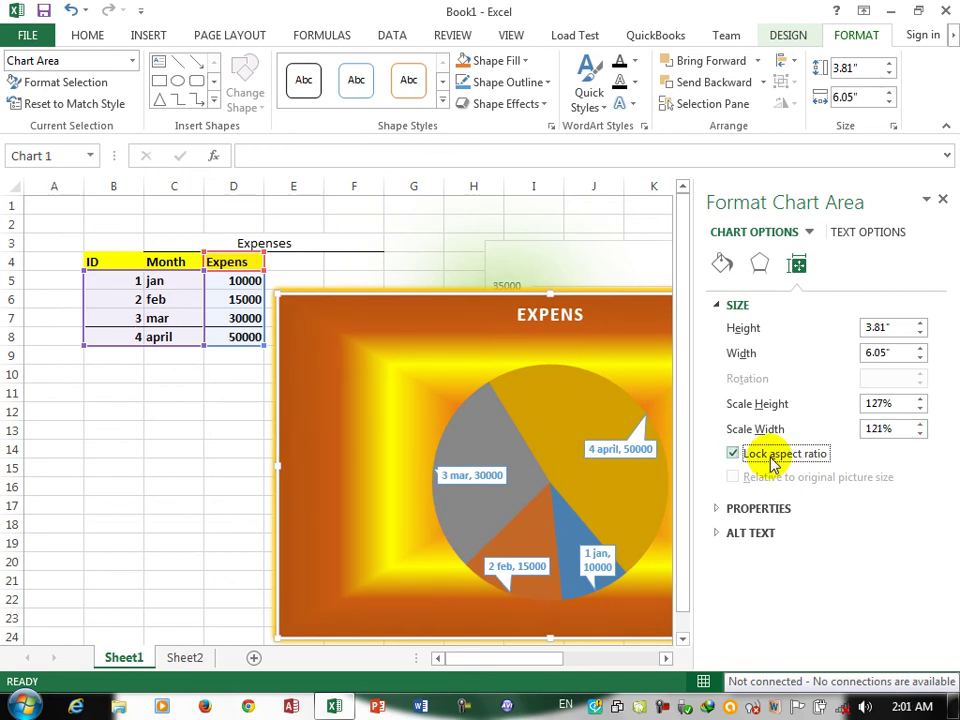
- Set the chart to move but not size with cells, and open its alt text title for editing
{"action": "left_click", "coordinate": [735, 508]}
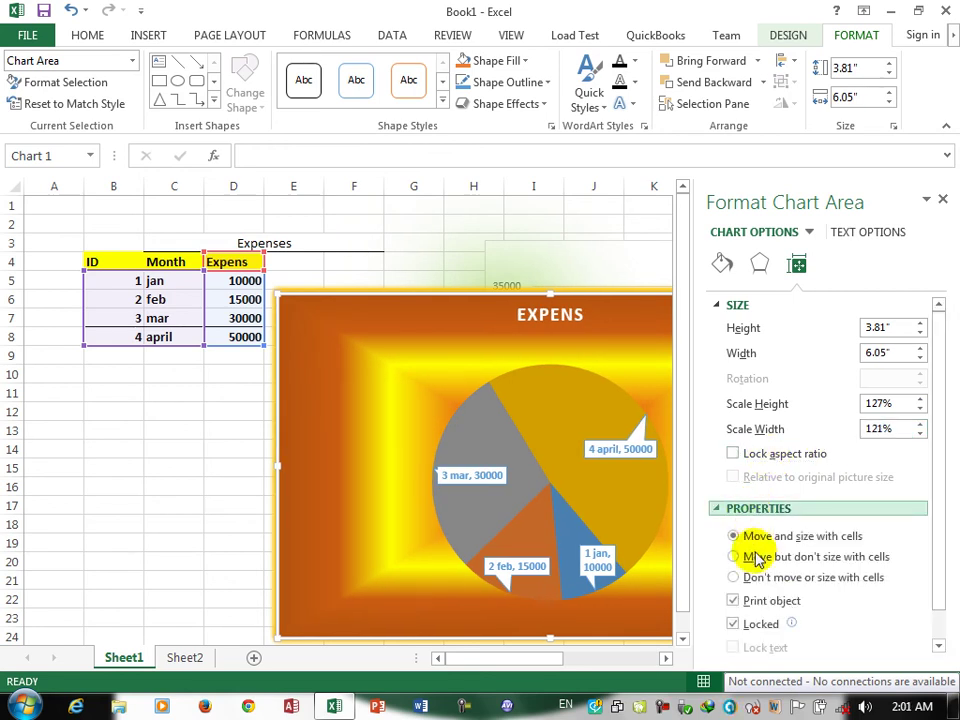
{"action": "left_click", "coordinate": [756, 558]}
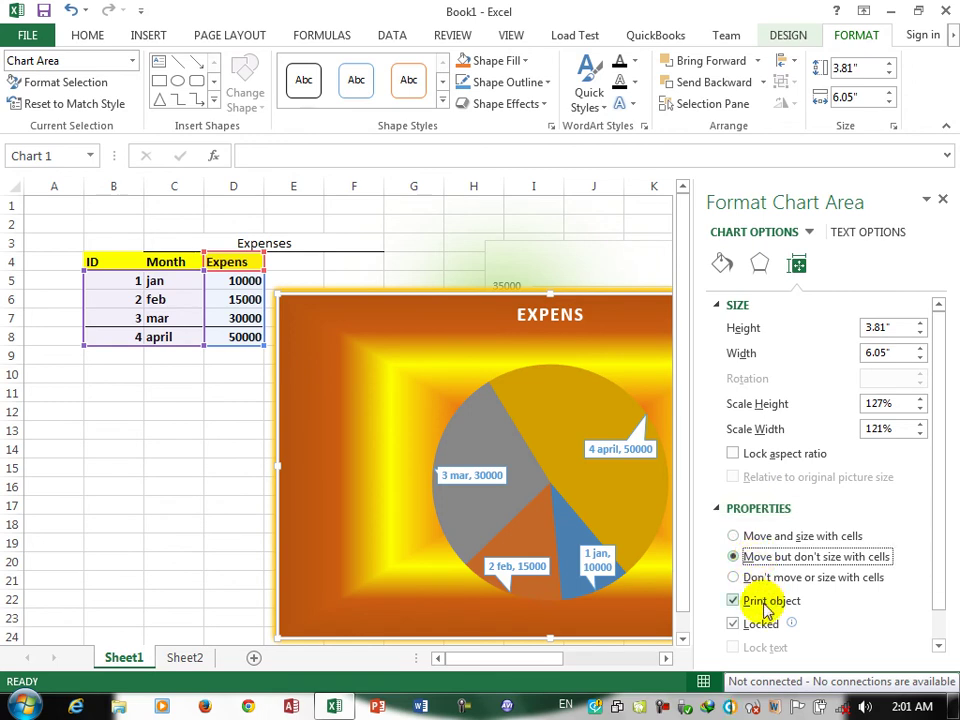
{"action": "left_click_drag", "start_coordinate": [939, 533], "coordinate": [956, 617]}
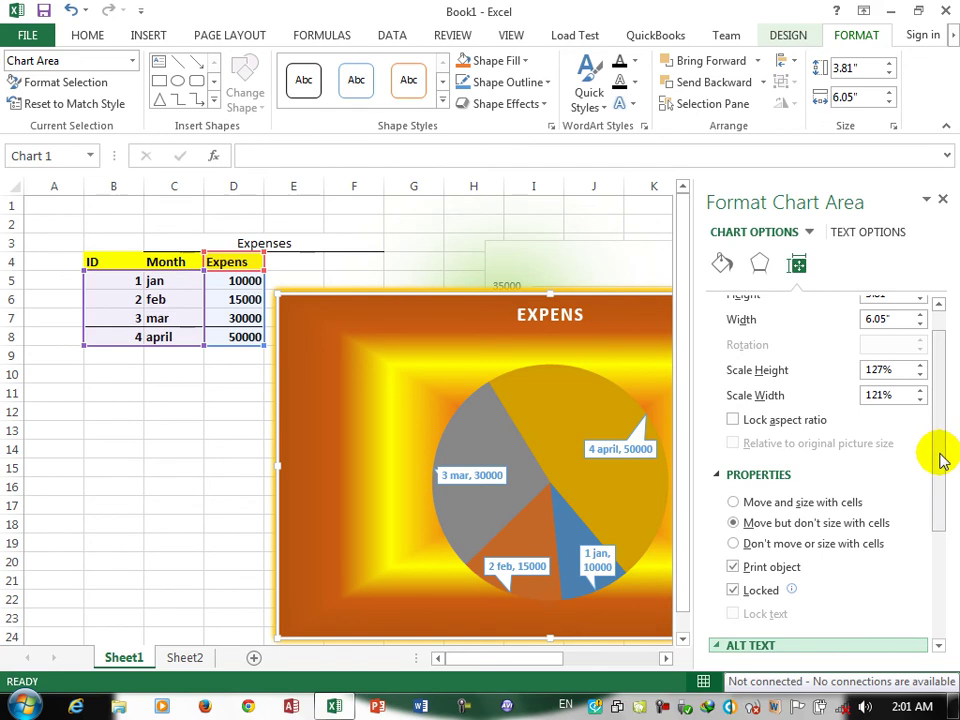
{"action": "left_click", "coordinate": [762, 502]}
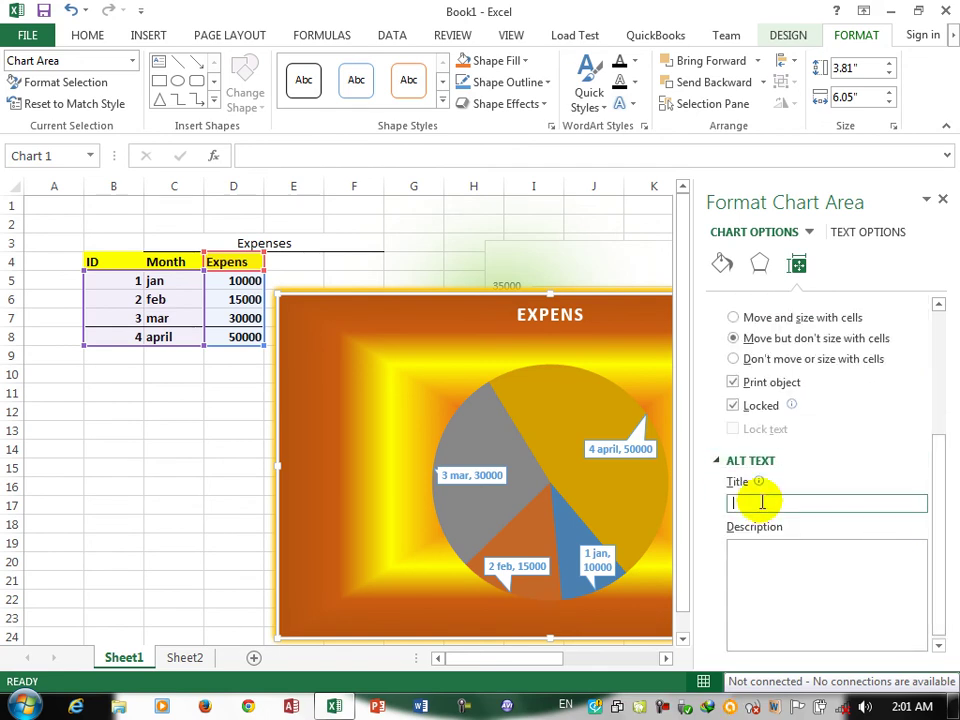
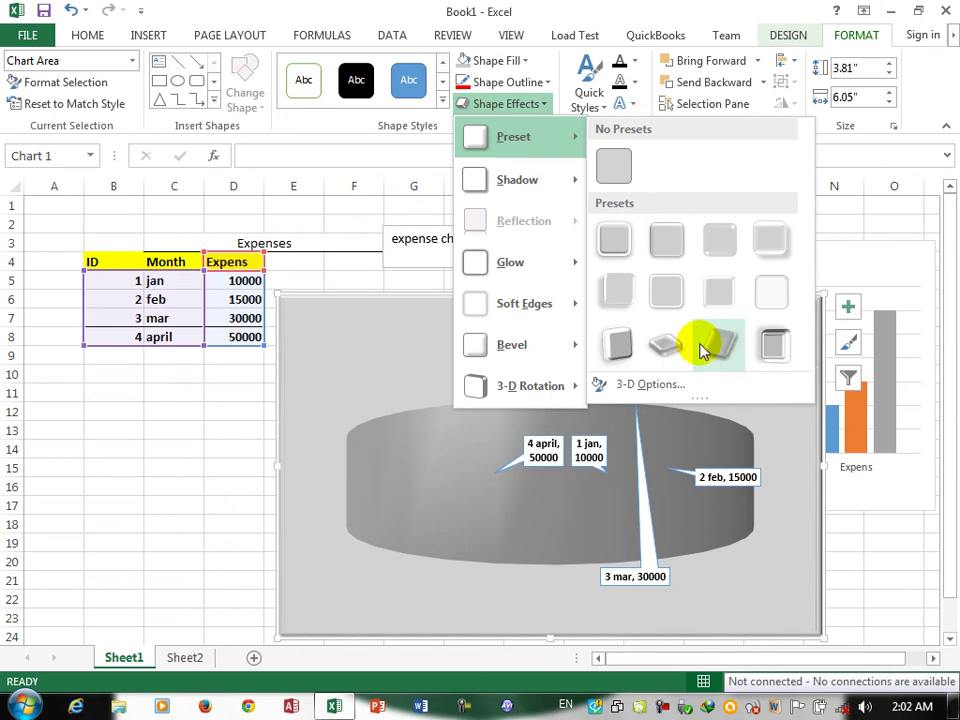
- Try the first preset of the second row and the second preset of the first row as chart-area shape effects
{"action": "left_click", "coordinate": [615, 287]}
{"action": "left_click", "coordinate": [534, 87]}
{"action": "left_click", "coordinate": [516, 82]}
{"action": "left_click", "coordinate": [530, 85]}
{"action": "left_click", "coordinate": [531, 106]}
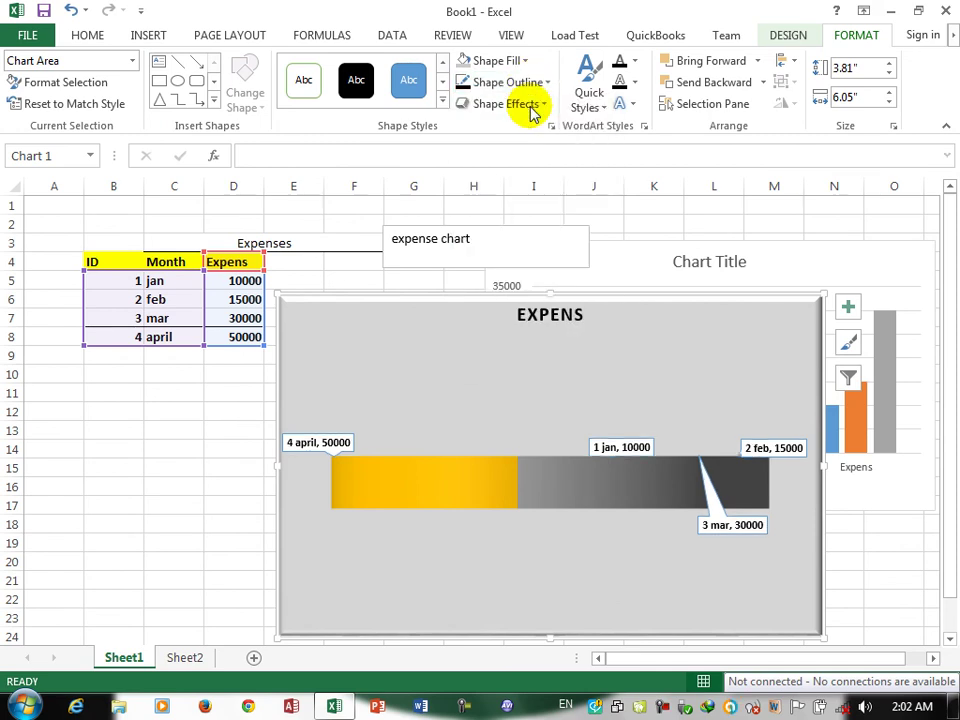
{"action": "left_click", "coordinate": [540, 104]}
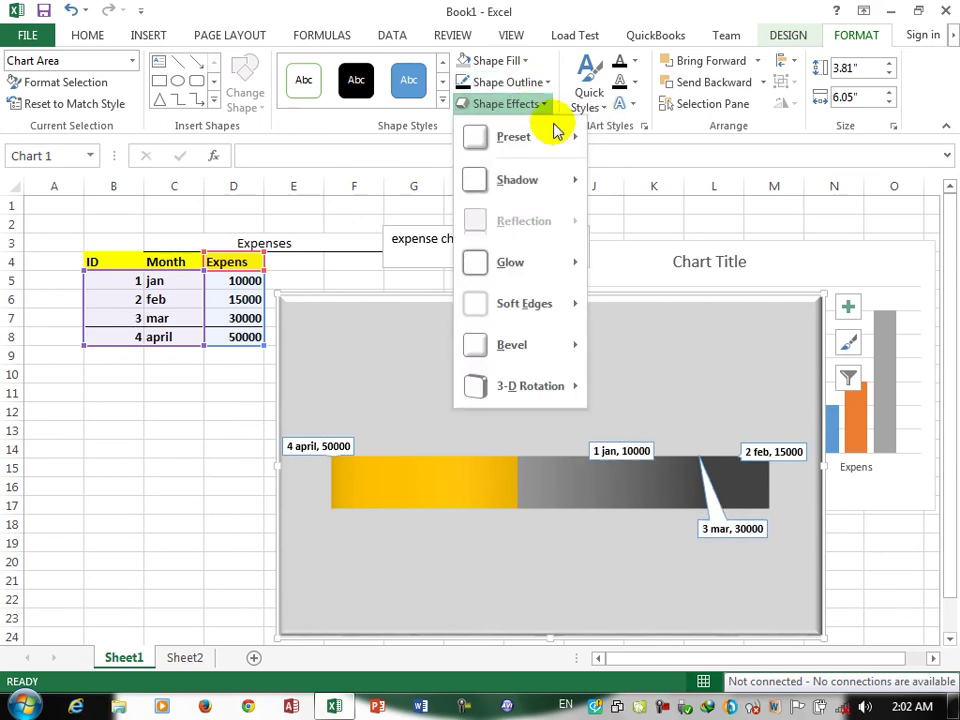
{"action": "mouse_move", "coordinate": [557, 144]}
{"action": "left_click", "coordinate": [669, 246]}
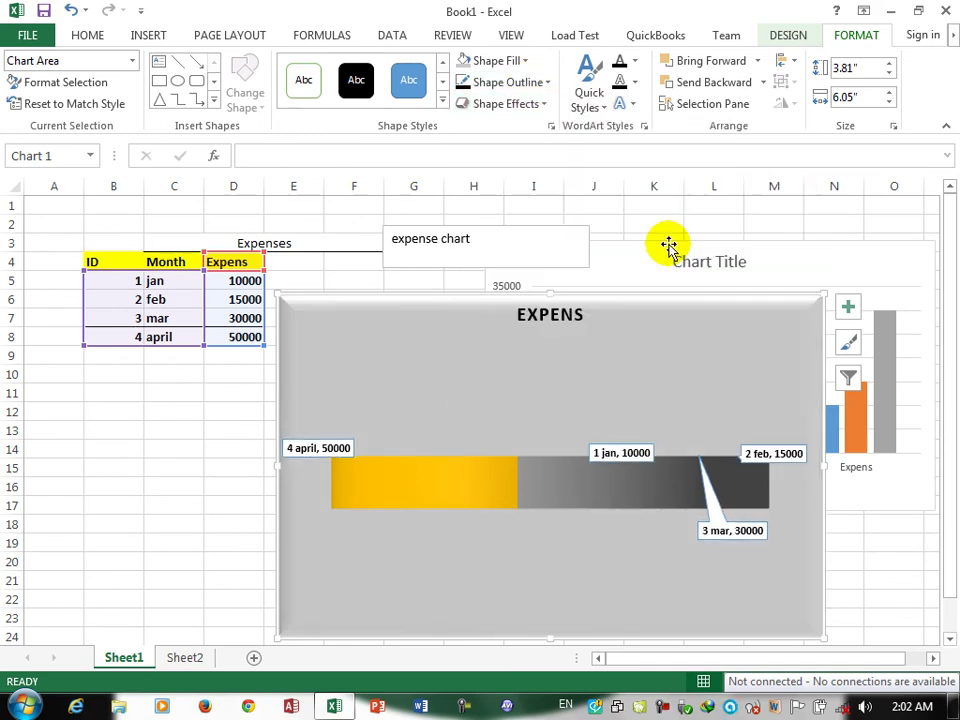
- Apply the third preset in the last row of the shape-effect presets to the chart area
{"action": "left_click", "coordinate": [545, 104]}
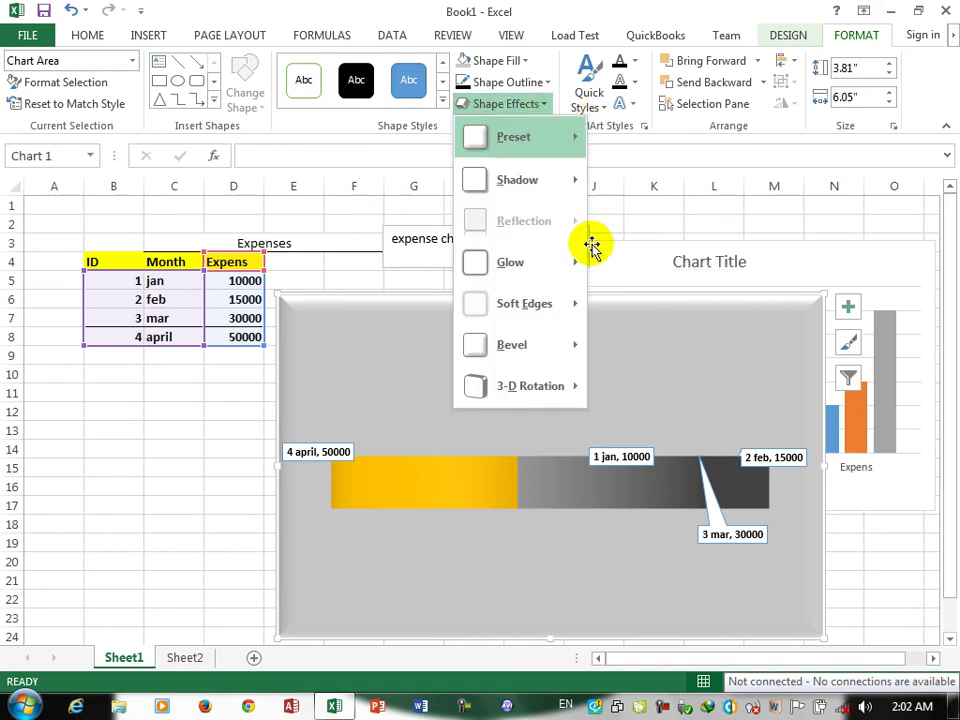
{"action": "mouse_move", "coordinate": [540, 137]}
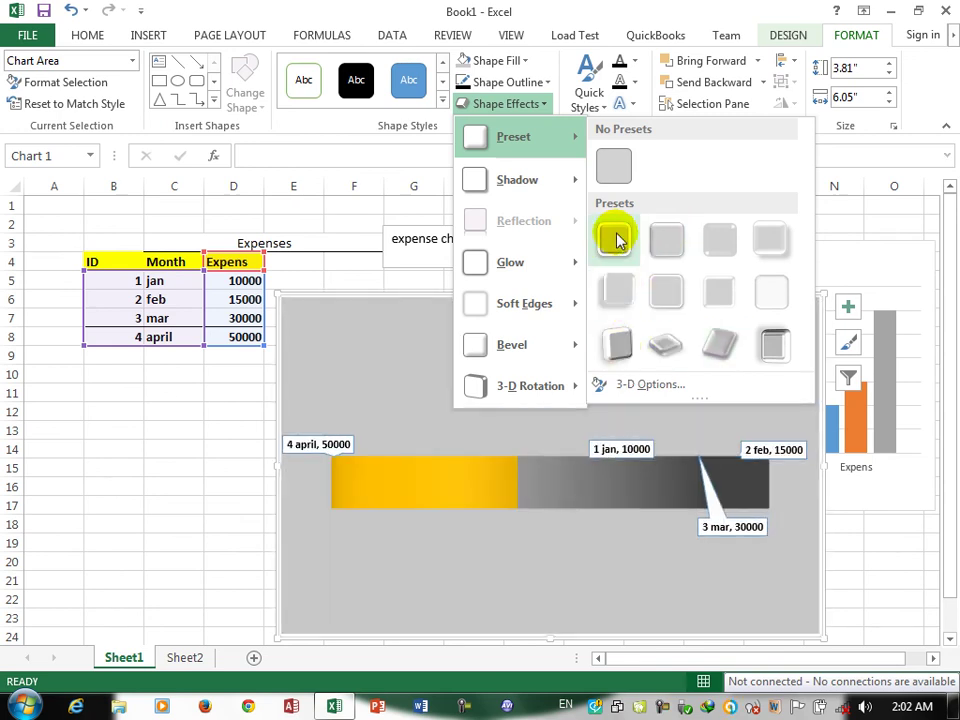
{"action": "left_click", "coordinate": [719, 343]}
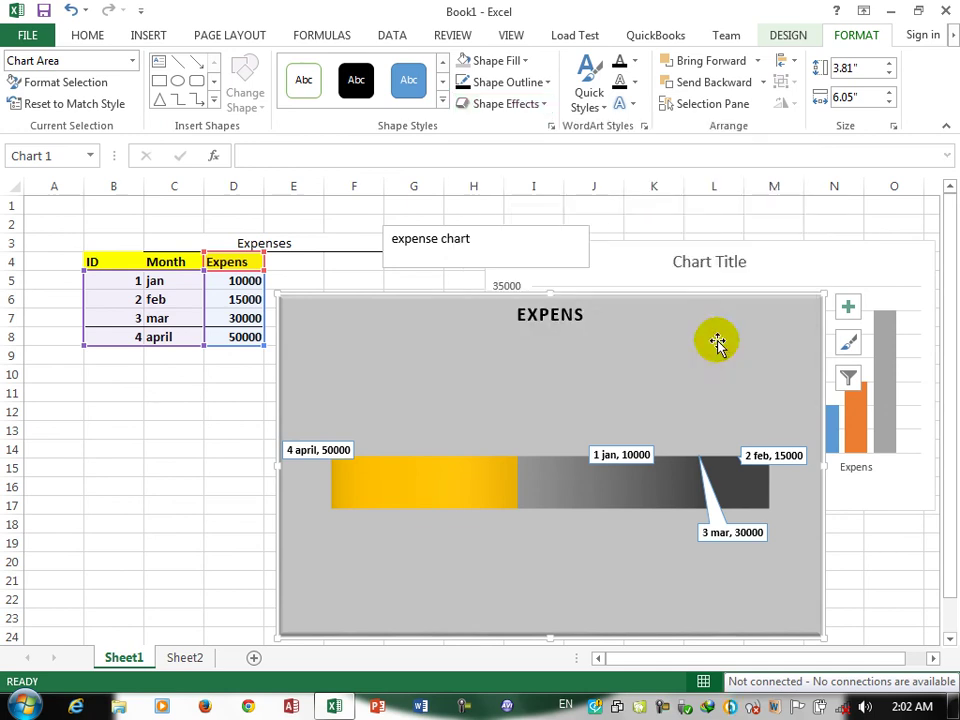
- Give the chart area the third perspective shadow and an orange glow from the third row of variations
{"action": "left_click", "coordinate": [526, 105]}
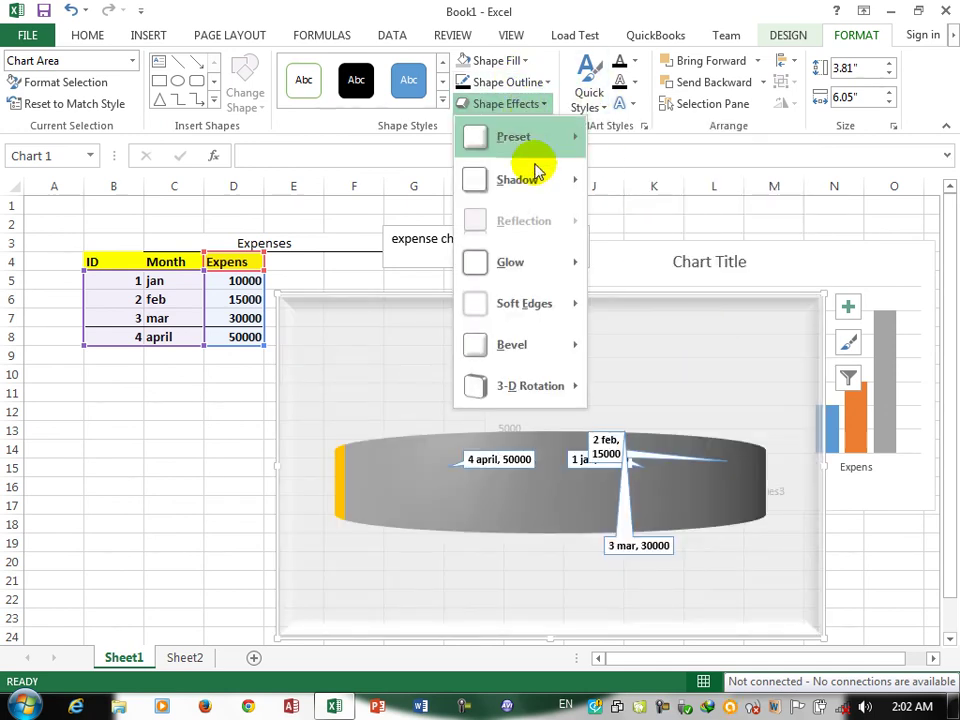
{"action": "mouse_move", "coordinate": [540, 185]}
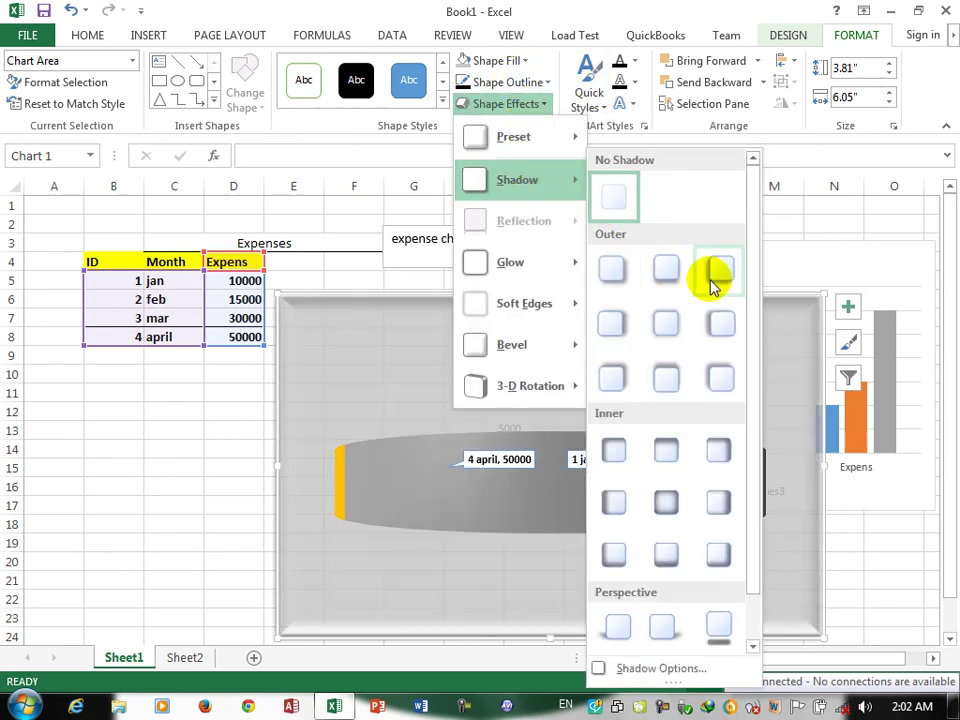
{"action": "left_click", "coordinate": [712, 637]}
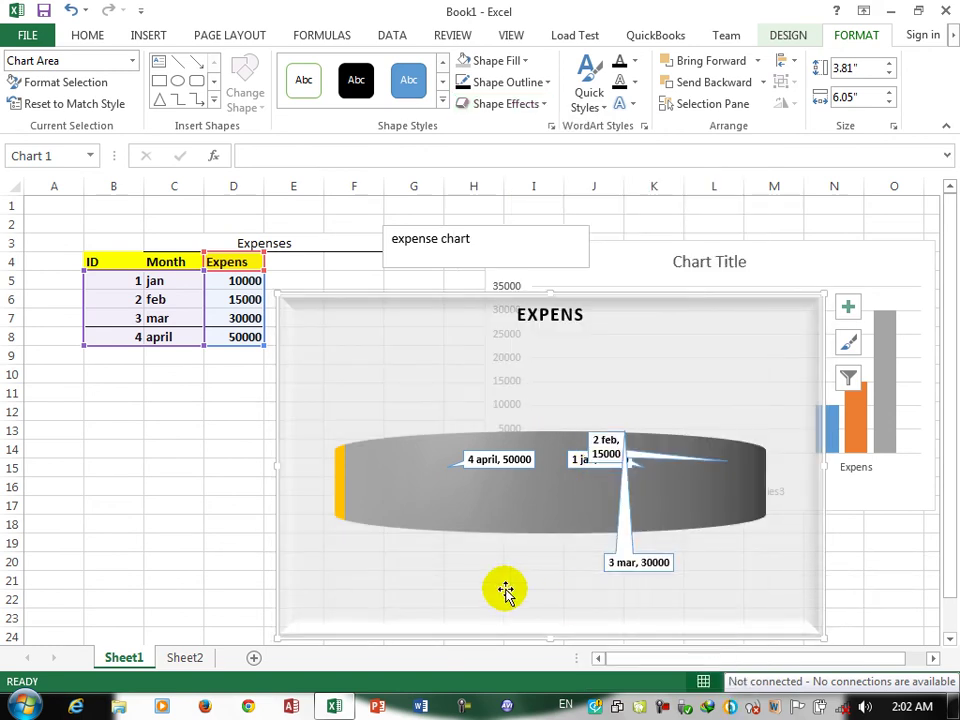
{"action": "left_click", "coordinate": [533, 108]}
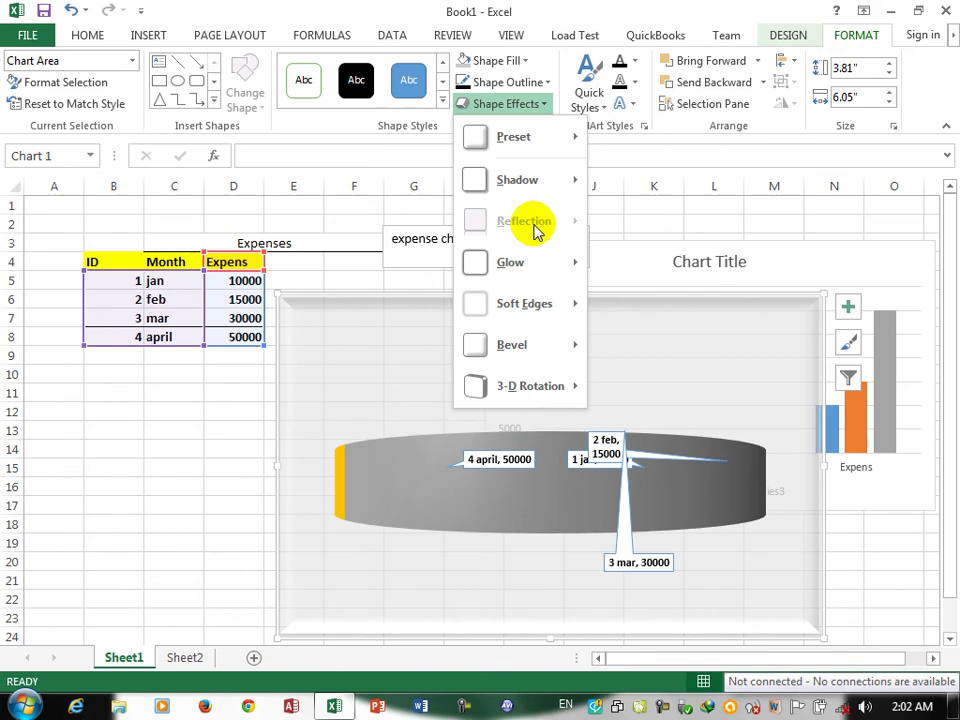
{"action": "mouse_move", "coordinate": [527, 280]}
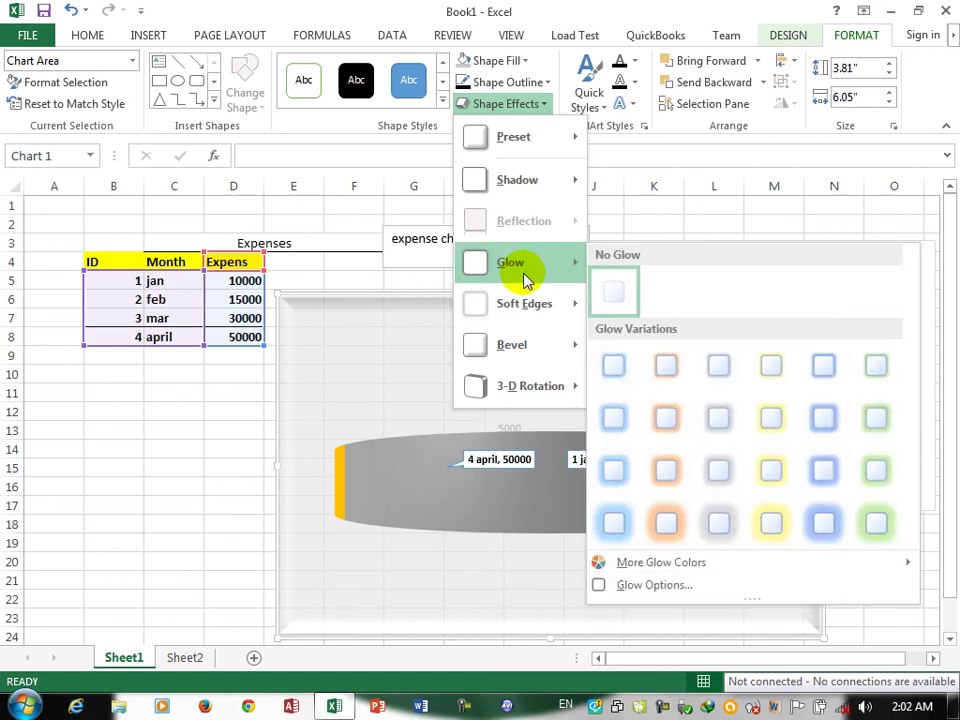
{"action": "left_click", "coordinate": [670, 478]}
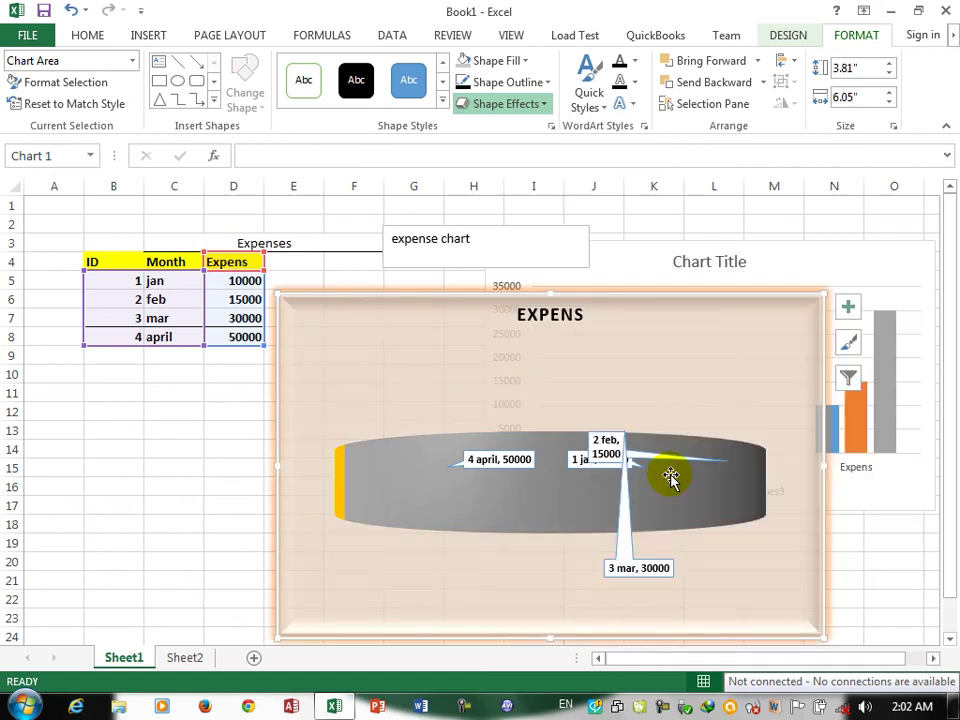
- Preview bevel effects for the chart area and apply the perspective 3-D rotation at the end of the second row
{"action": "left_click", "coordinate": [521, 103]}
{"action": "mouse_move", "coordinate": [540, 350]}
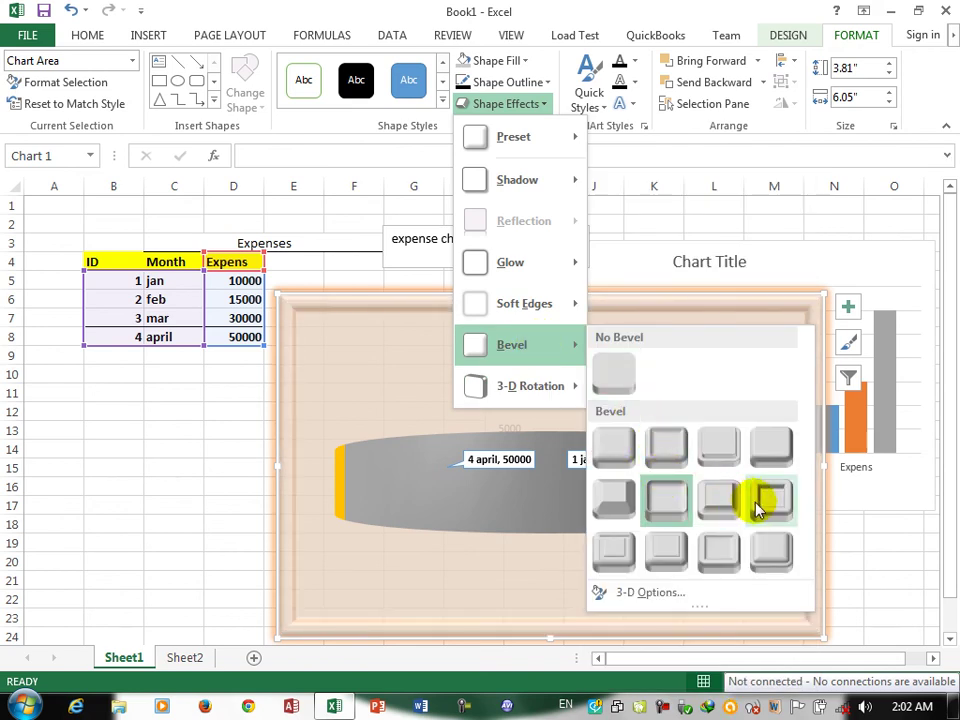
{"action": "mouse_move", "coordinate": [543, 394]}
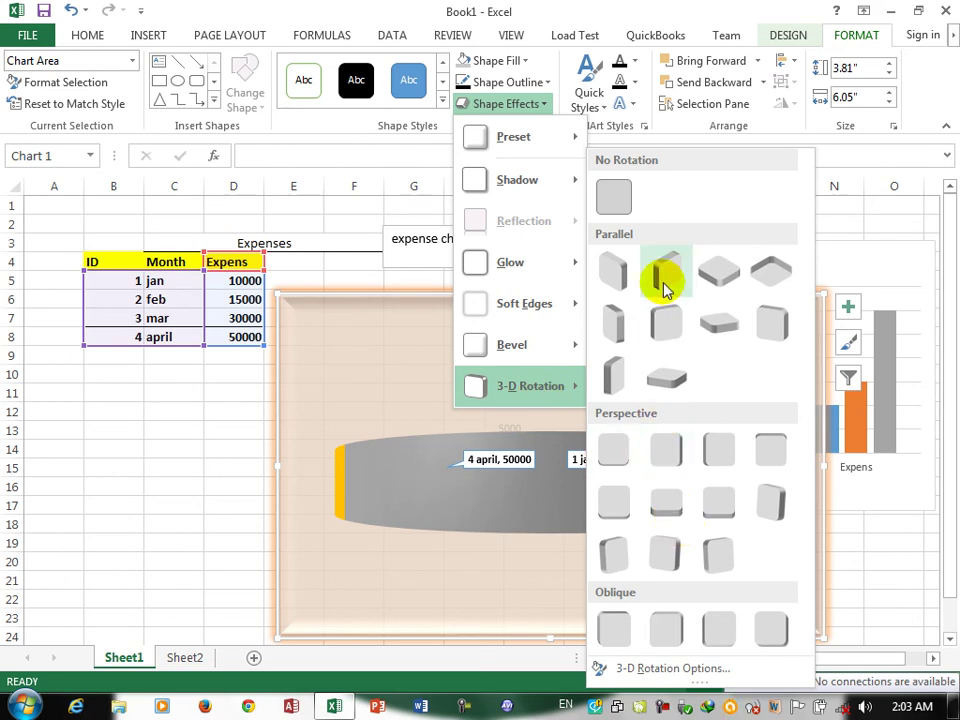
{"action": "left_click", "coordinate": [767, 510]}
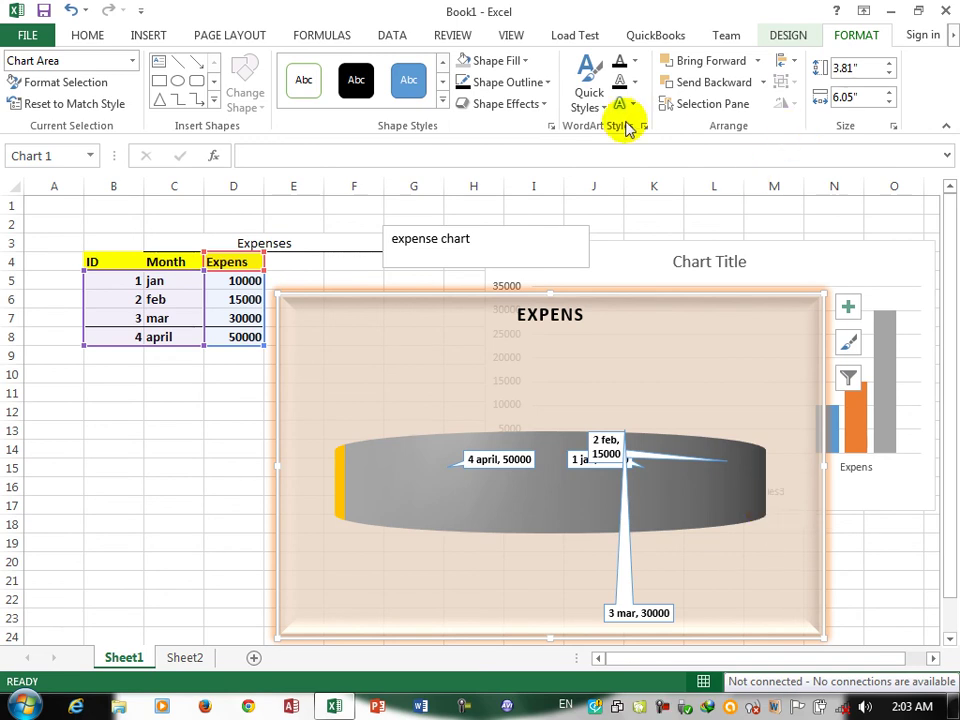
- Try the plain black WordArt style on the chart's text, and settle on the orange-outlined white one
{"action": "left_click", "coordinate": [593, 105]}
{"action": "left_click", "coordinate": [596, 145]}
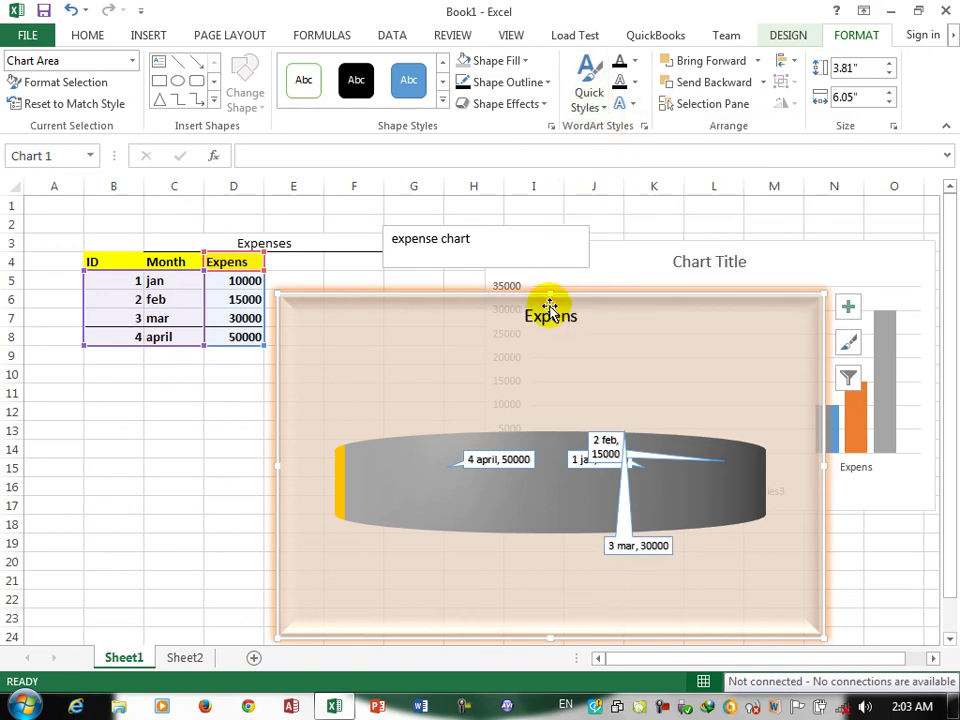
{"action": "left_click", "coordinate": [593, 105]}
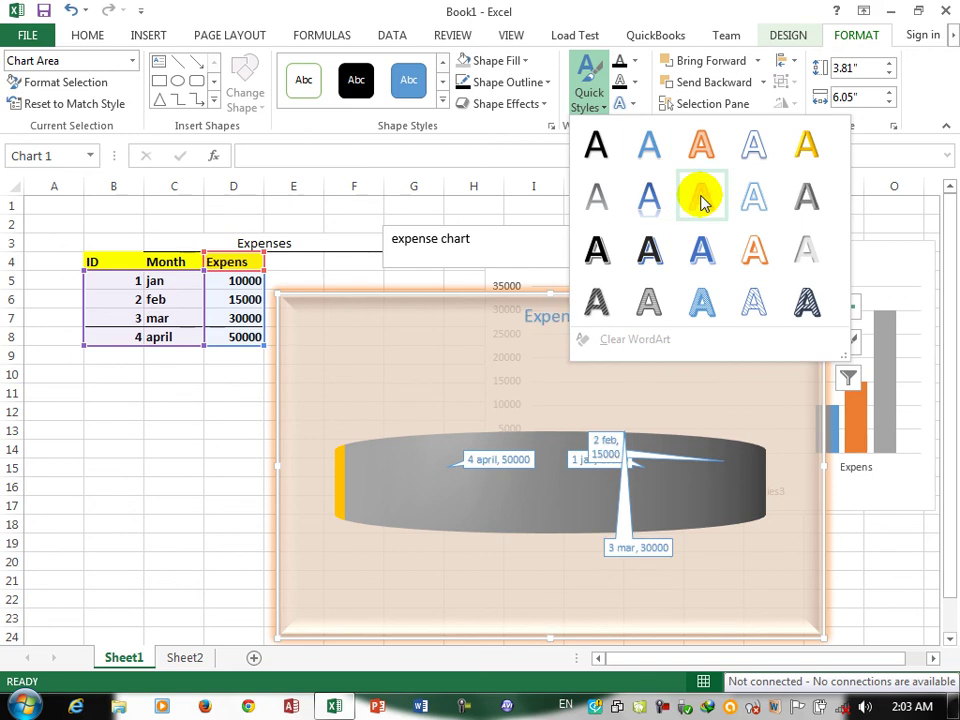
{"action": "left_click", "coordinate": [755, 250]}
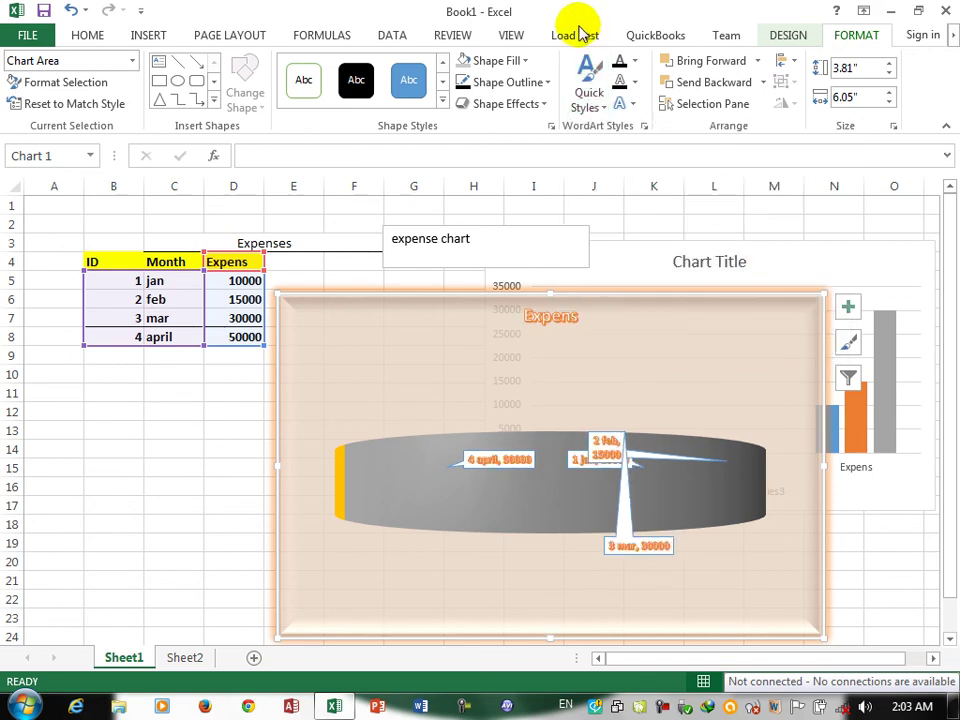
- Set the chart text's fill to red and its outline to yellow
{"action": "left_click", "coordinate": [636, 63]}
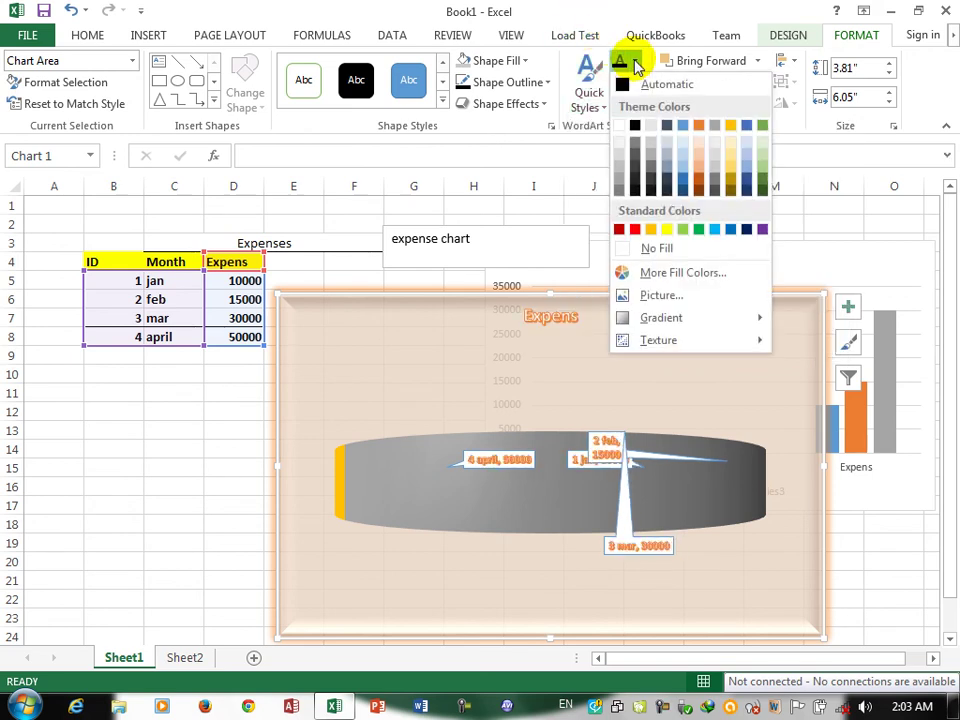
{"action": "left_click", "coordinate": [634, 229]}
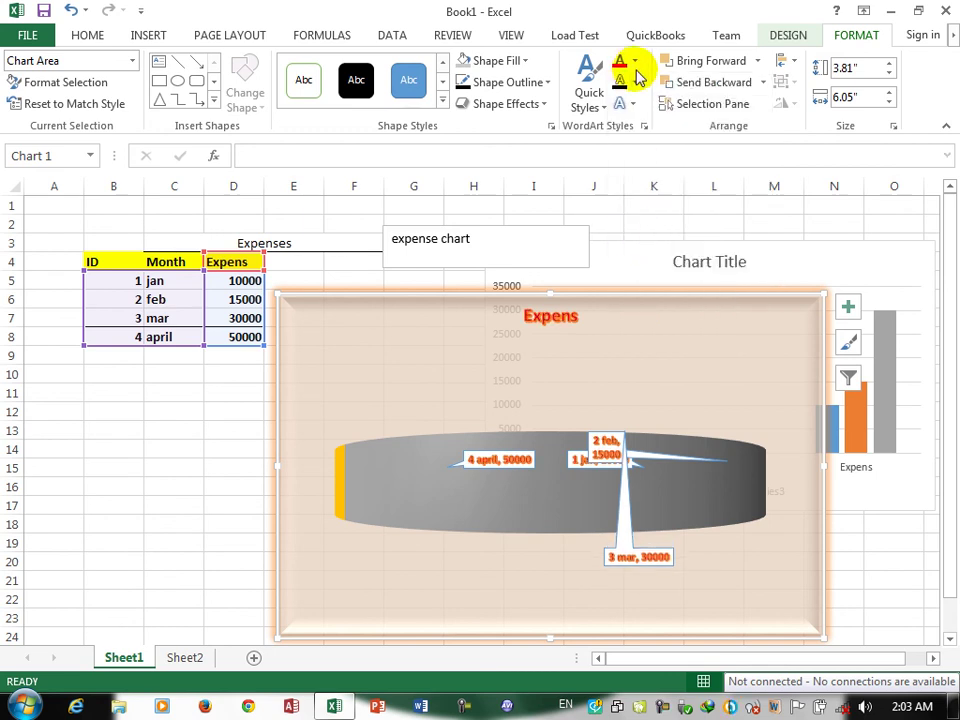
{"action": "left_click", "coordinate": [634, 82]}
{"action": "left_click", "coordinate": [669, 250]}
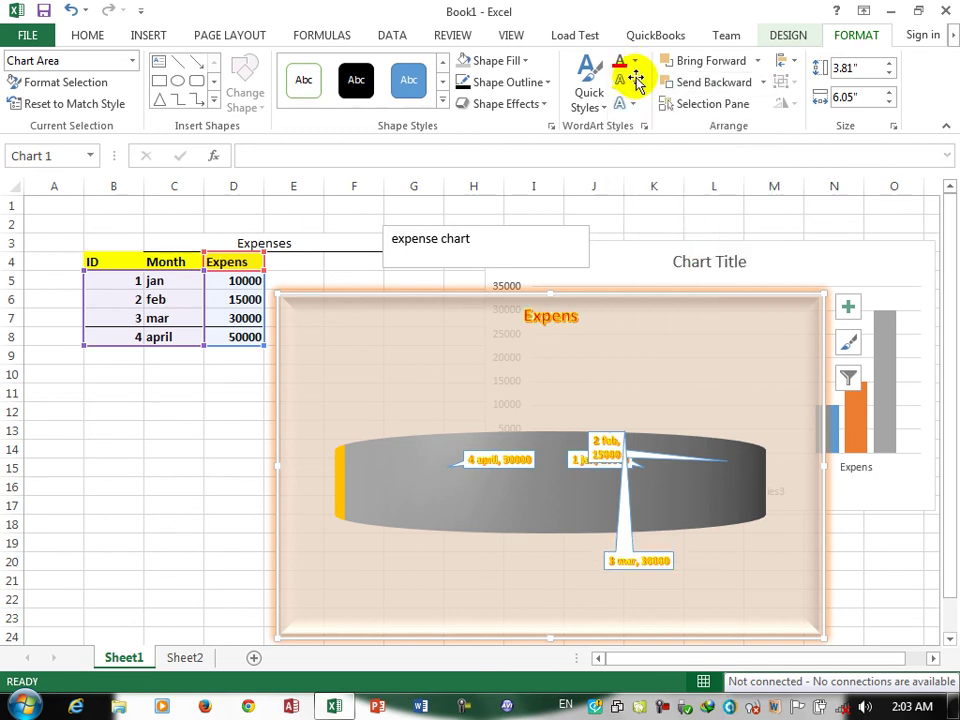
- Add an outer shadow and an 18 pt orange glow to the chart's text
{"action": "left_click", "coordinate": [634, 106]}
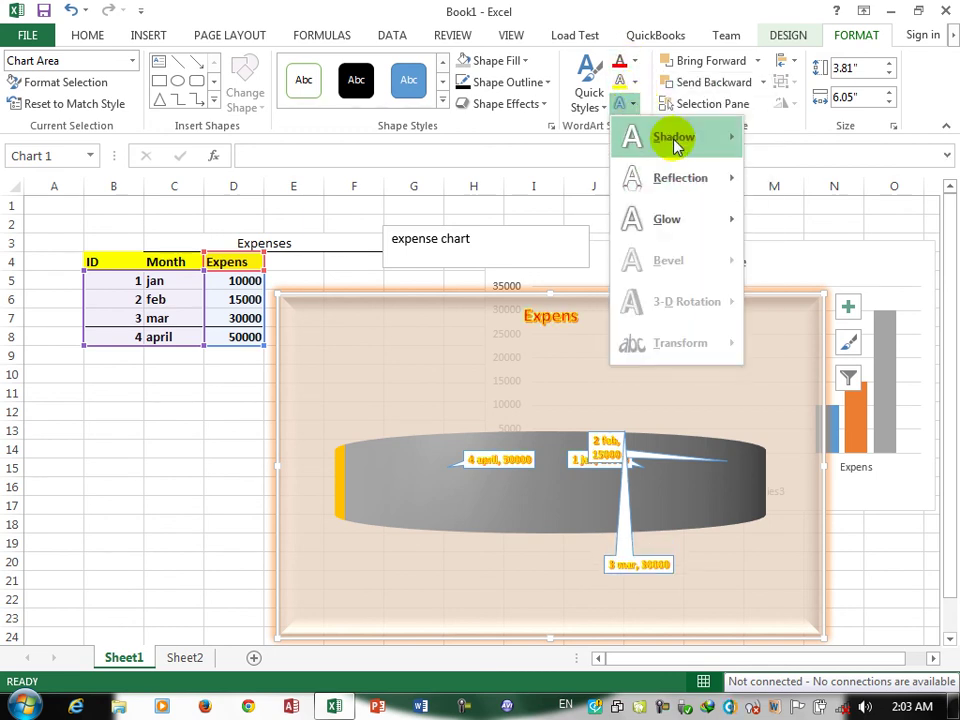
{"action": "mouse_move", "coordinate": [715, 150]}
{"action": "left_click", "coordinate": [782, 314]}
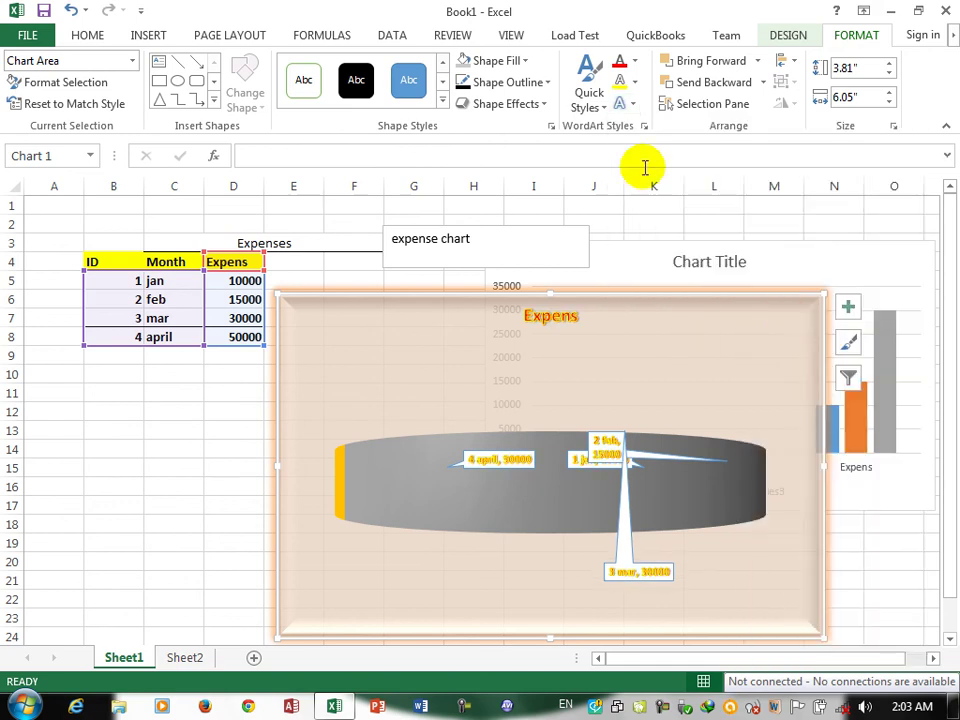
{"action": "left_click", "coordinate": [635, 107]}
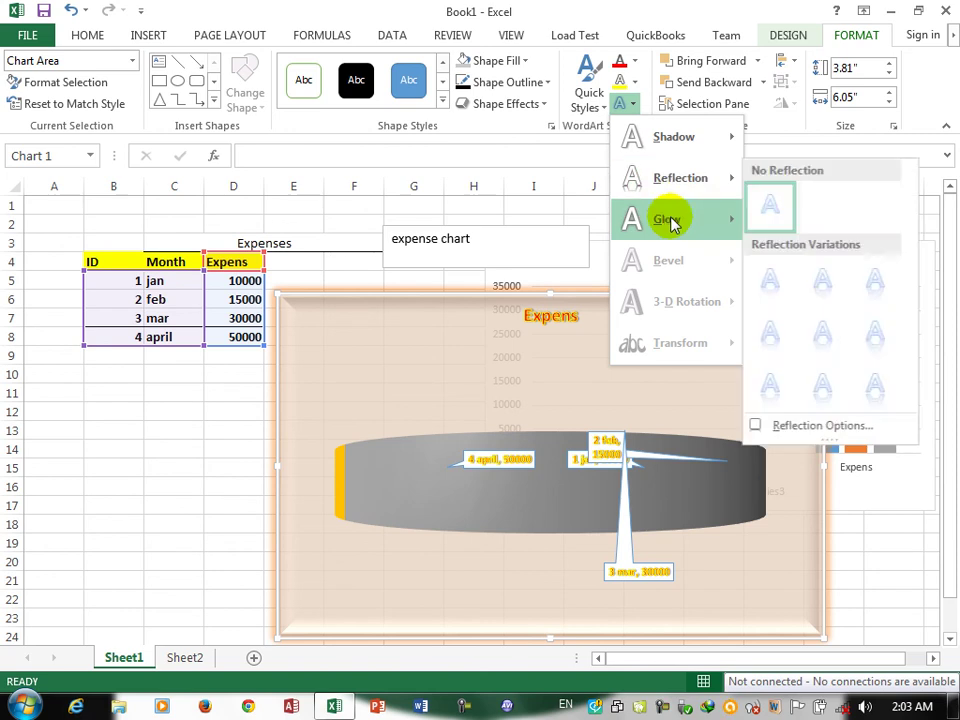
{"action": "mouse_move", "coordinate": [672, 222]}
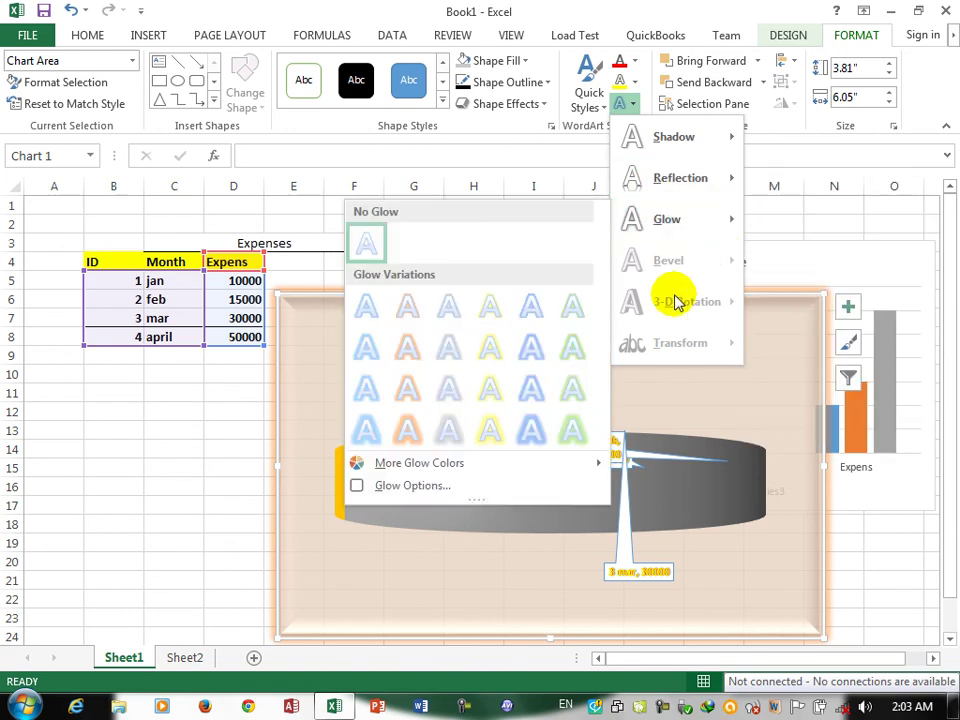
{"action": "left_click", "coordinate": [410, 430]}
- Examine the chart area's detailed fill options and its text shadow, reflection and glow settings
{"action": "left_click", "coordinate": [550, 127]}
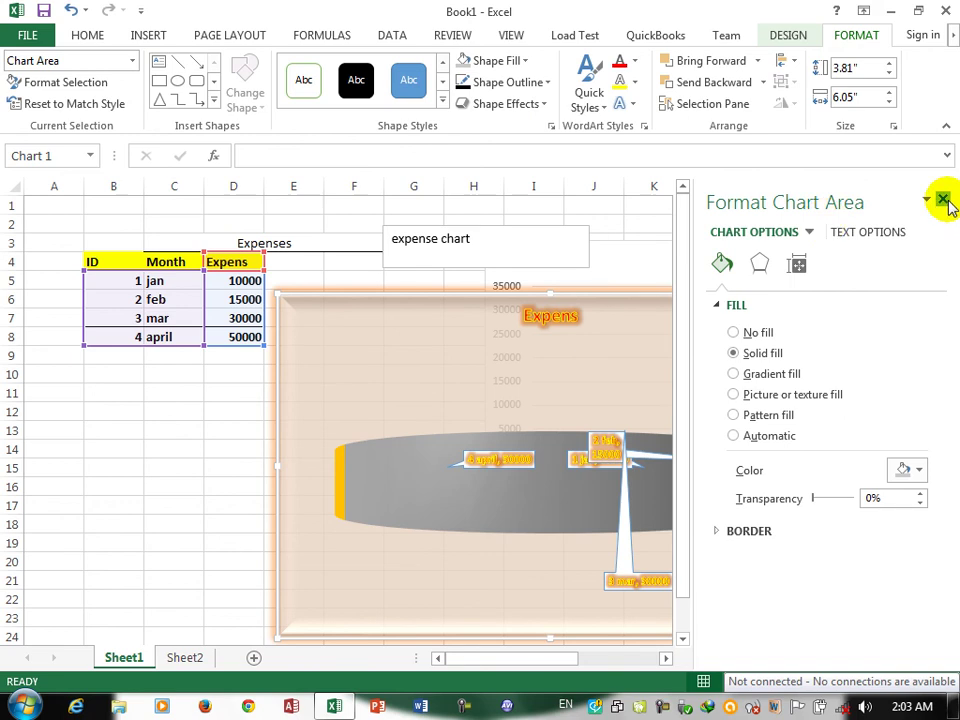
{"action": "left_click", "coordinate": [943, 201]}
{"action": "left_click", "coordinate": [644, 127]}
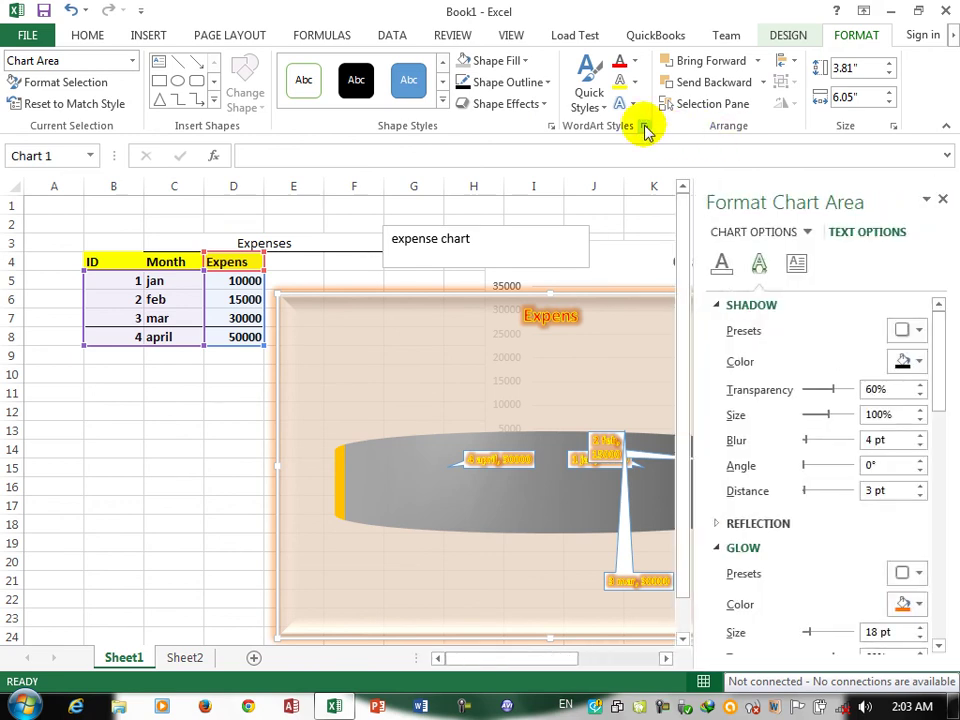
{"action": "left_click", "coordinate": [943, 201]}
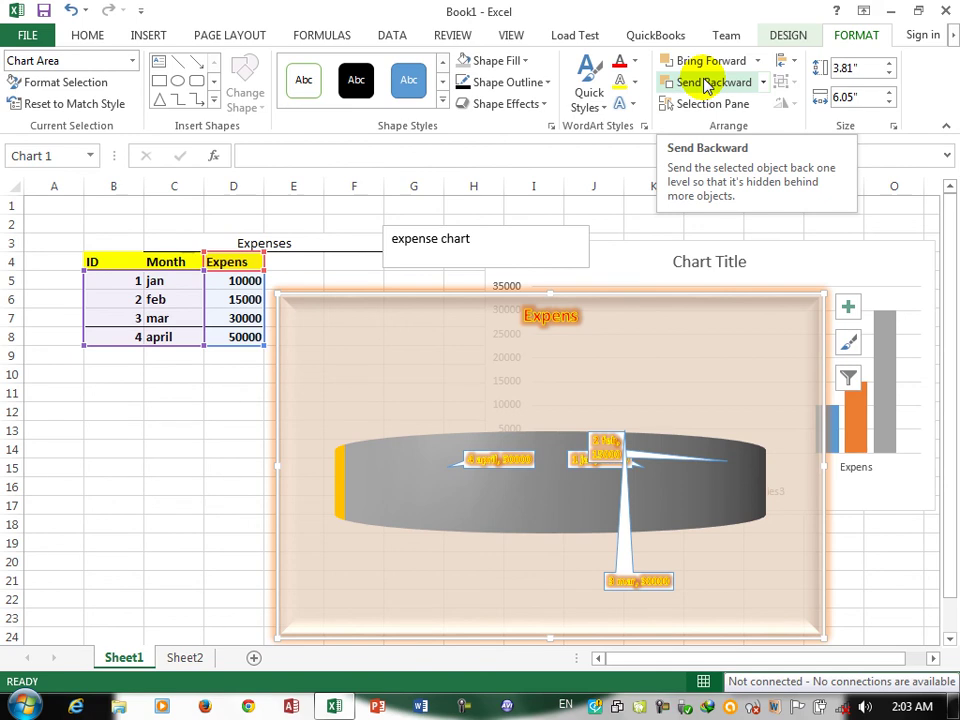
- List the sheet's objects in the Selection pane, and twice hide all of them and show them again
{"action": "left_click", "coordinate": [702, 104]}
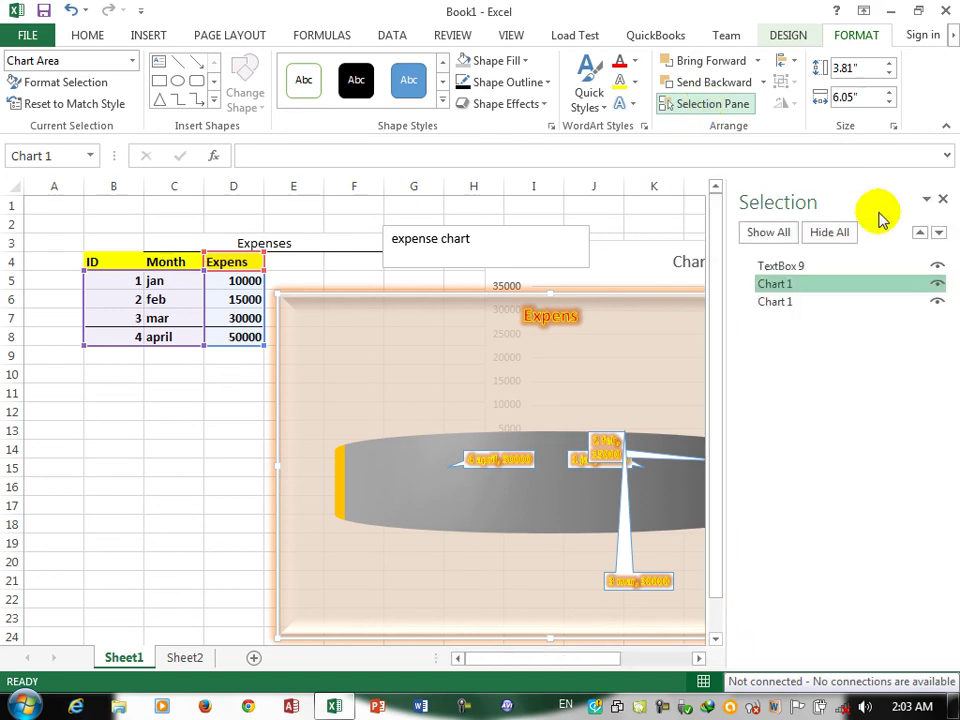
{"action": "left_click", "coordinate": [826, 233]}
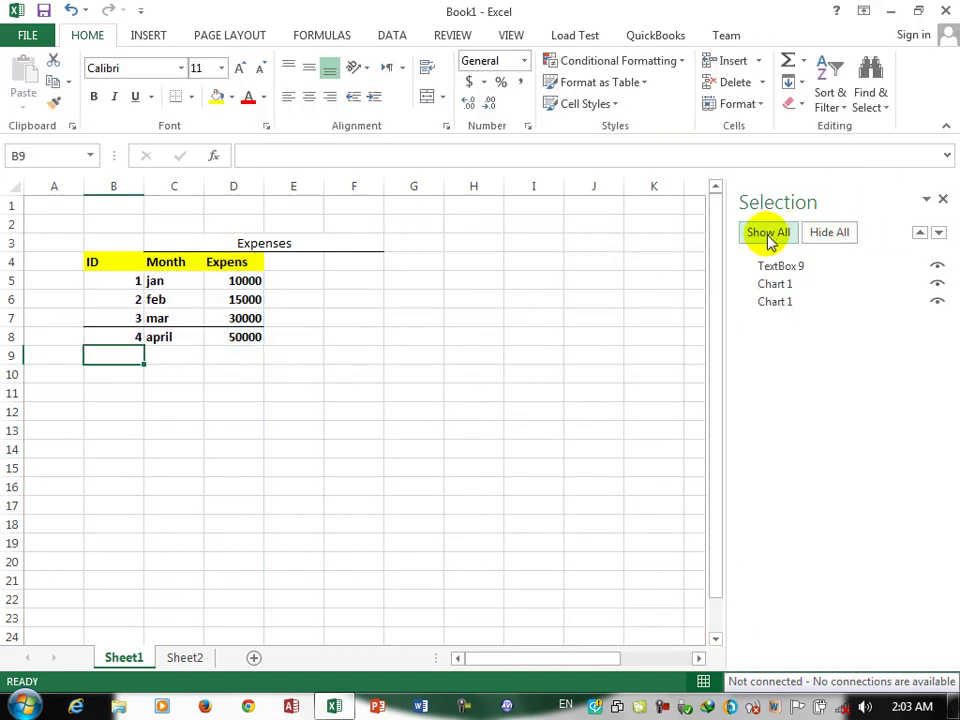
{"action": "left_click", "coordinate": [770, 238]}
{"action": "left_click", "coordinate": [826, 245]}
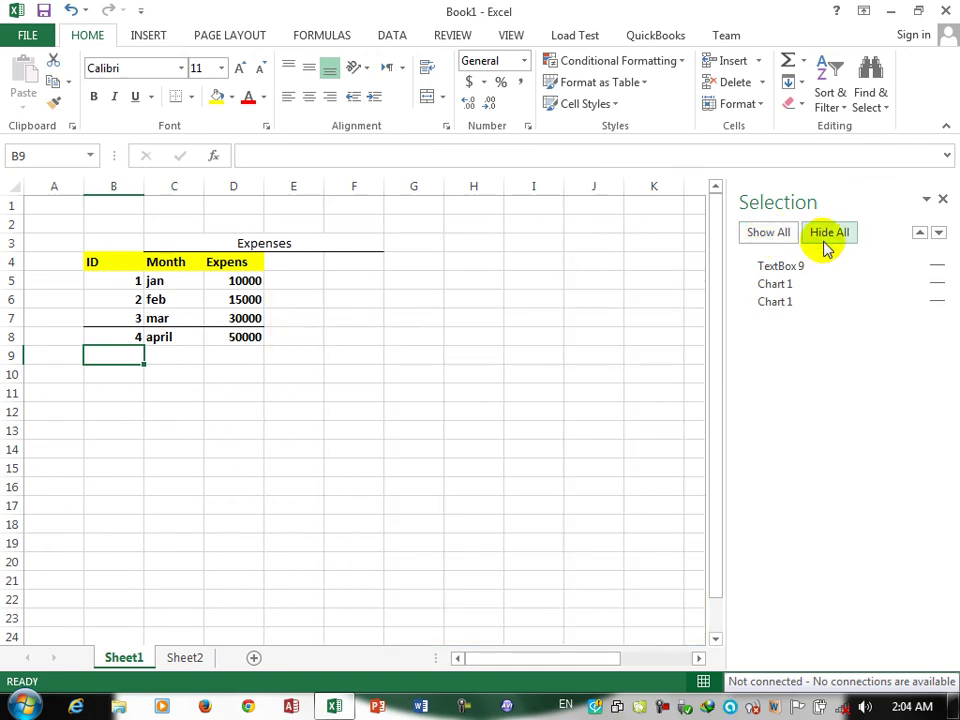
{"action": "left_click", "coordinate": [770, 238]}
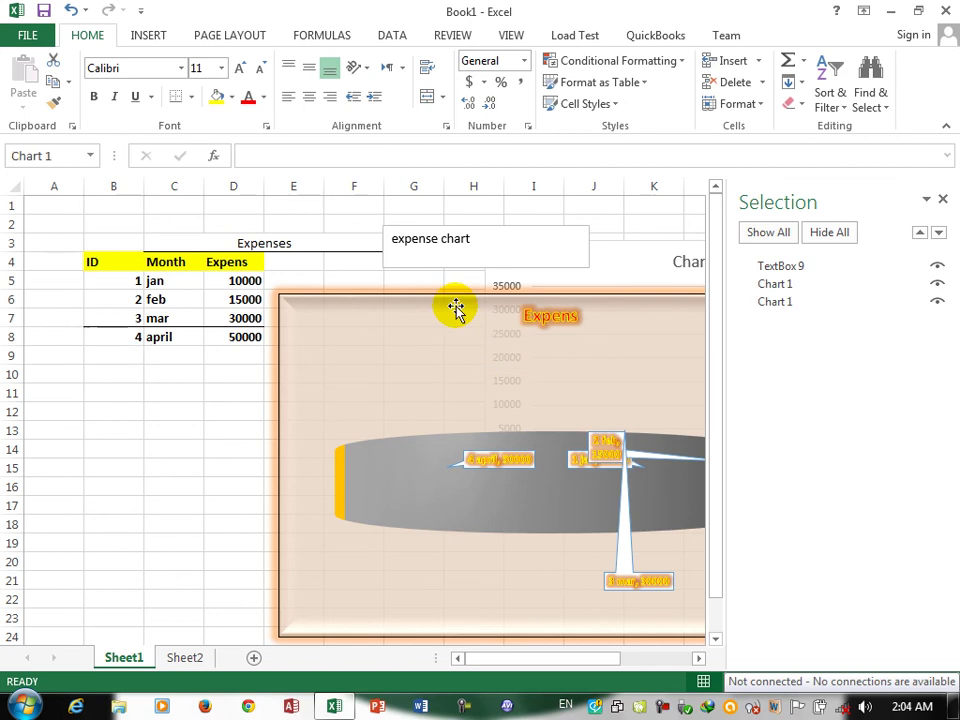
- Reselect the pie chart and look through its alignment options
{"action": "left_click", "coordinate": [455, 306]}
{"action": "left_click", "coordinate": [852, 36]}
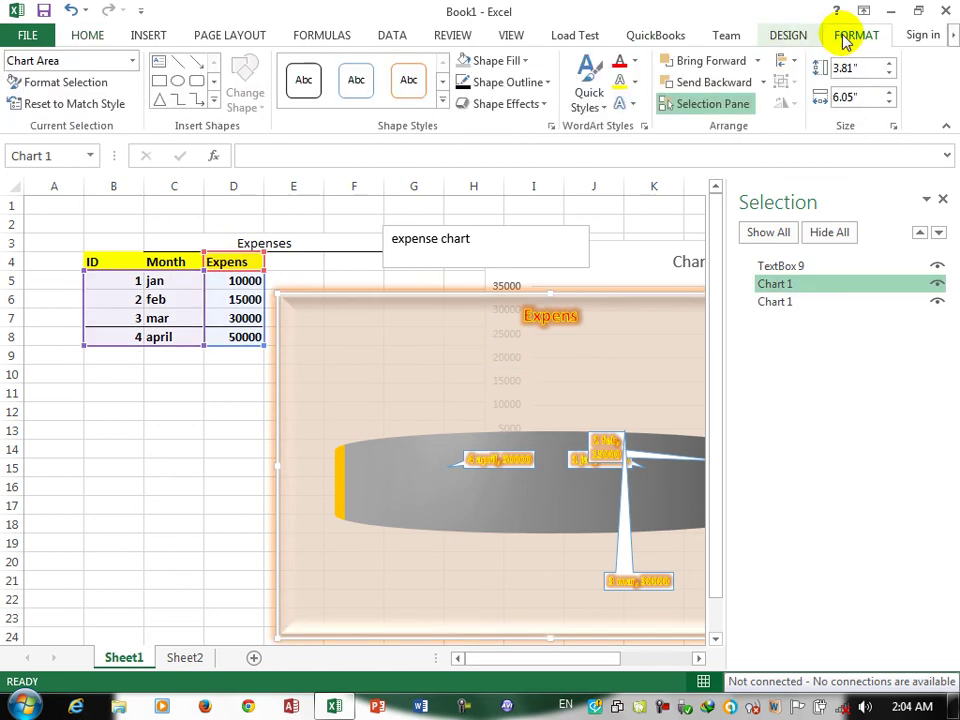
{"action": "left_click", "coordinate": [793, 66]}
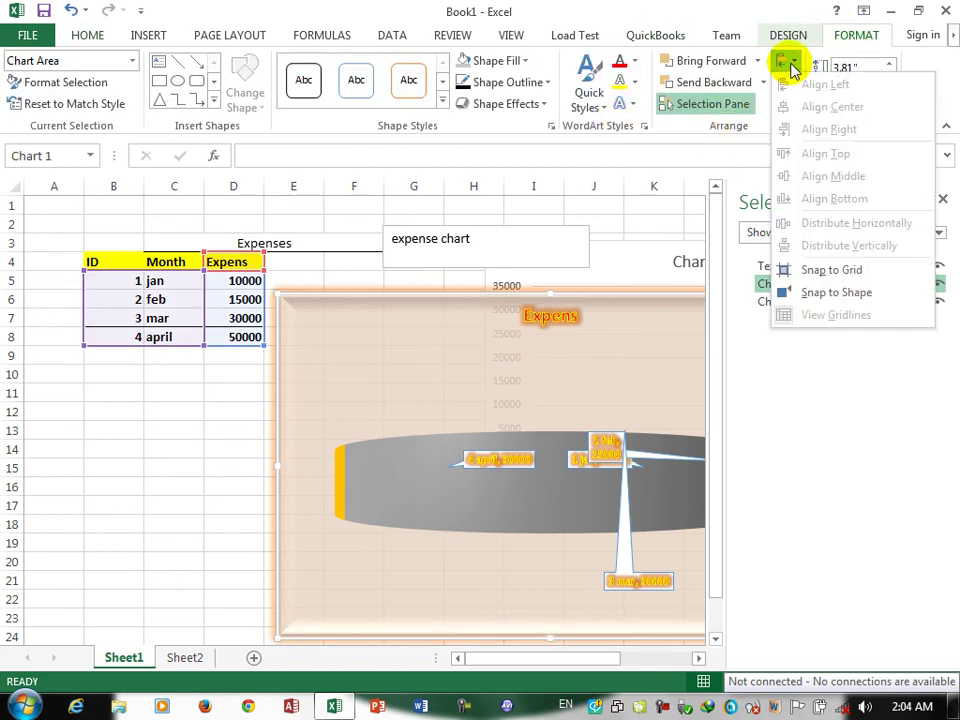
{"action": "left_click", "coordinate": [718, 146]}
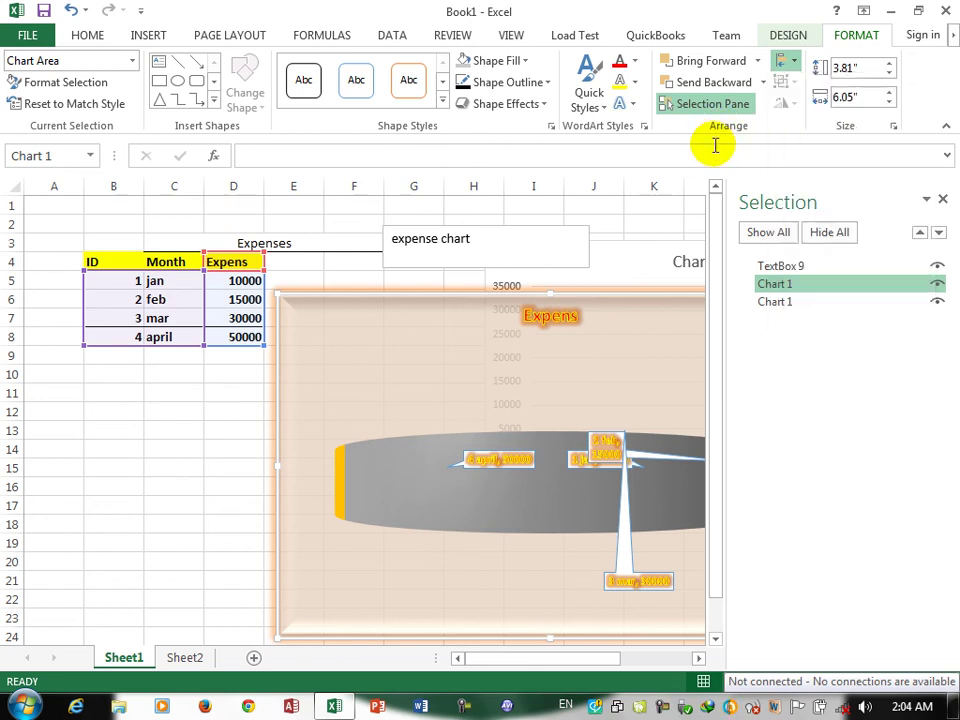
- Enlarge the pie chart to a height of 4.5" and a width of 6.9"
{"action": "left_click", "coordinate": [891, 63]}
{"action": "left_click", "coordinate": [891, 63]}
{"action": "left_click", "coordinate": [891, 63]}
{"action": "left_click", "coordinate": [891, 63]}
{"action": "left_click", "coordinate": [891, 63]}
{"action": "left_click", "coordinate": [891, 63]}
{"action": "left_click", "coordinate": [891, 63]}
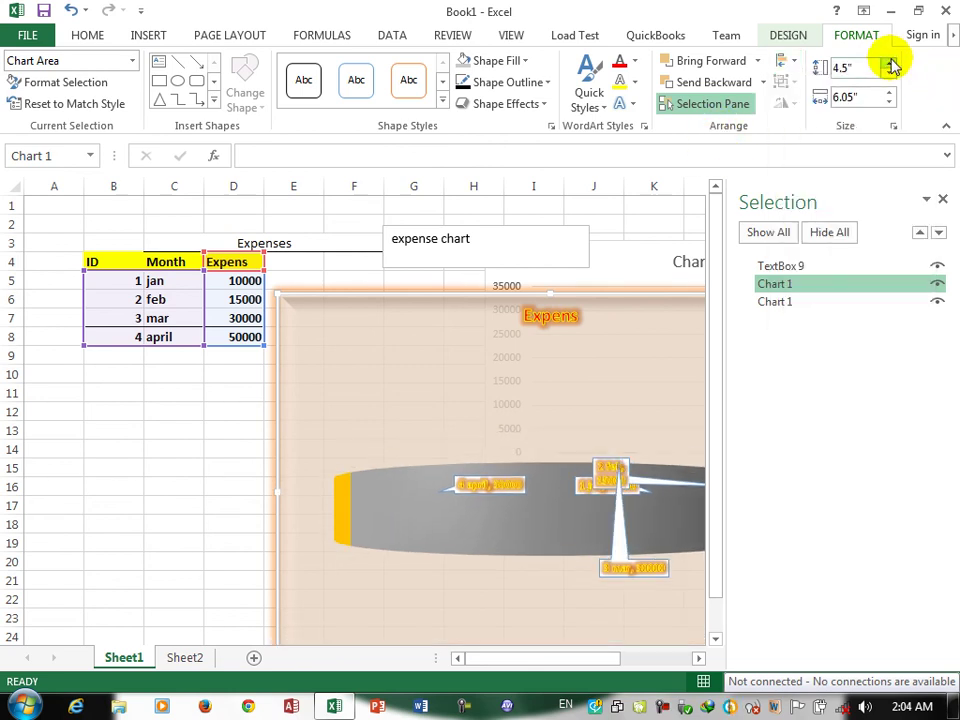
{"action": "left_click", "coordinate": [796, 65]}
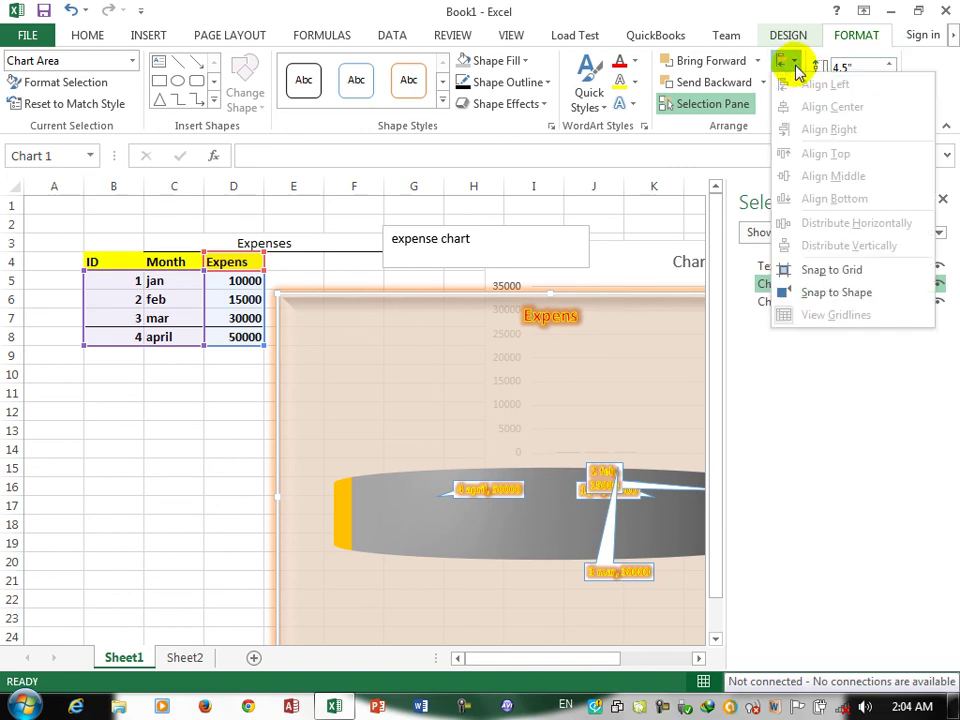
{"action": "left_click", "coordinate": [764, 200]}
{"action": "left_click", "coordinate": [889, 91]}
{"action": "left_click", "coordinate": [889, 91]}
{"action": "left_click", "coordinate": [889, 91]}
{"action": "left_click", "coordinate": [889, 91]}
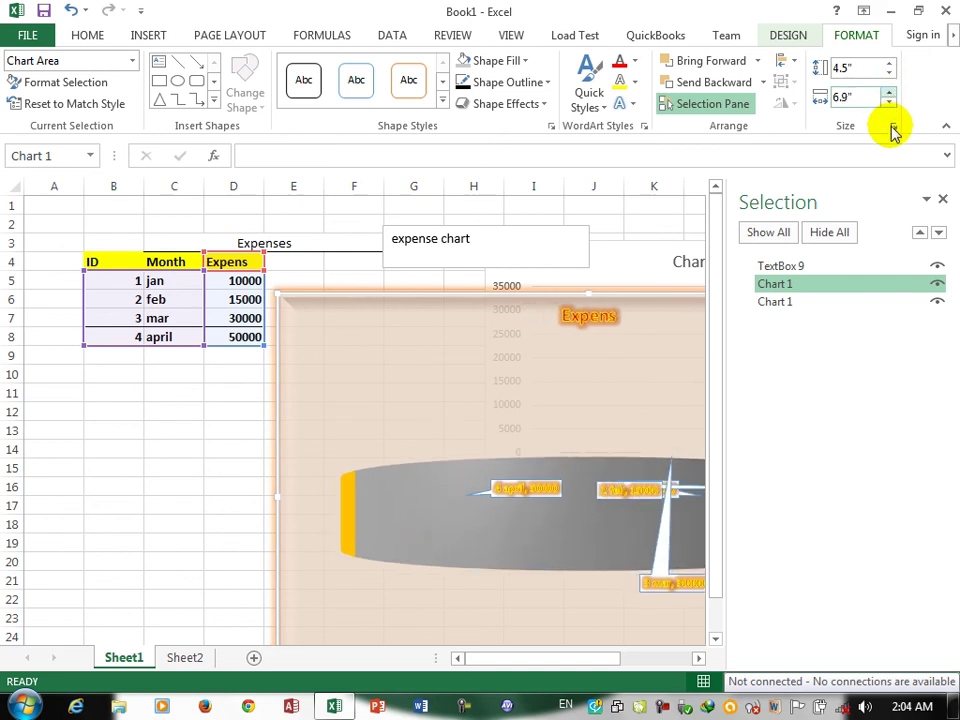
- Examine the chart area's detailed size and property settings, and close both side panes
{"action": "left_click", "coordinate": [893, 131]}
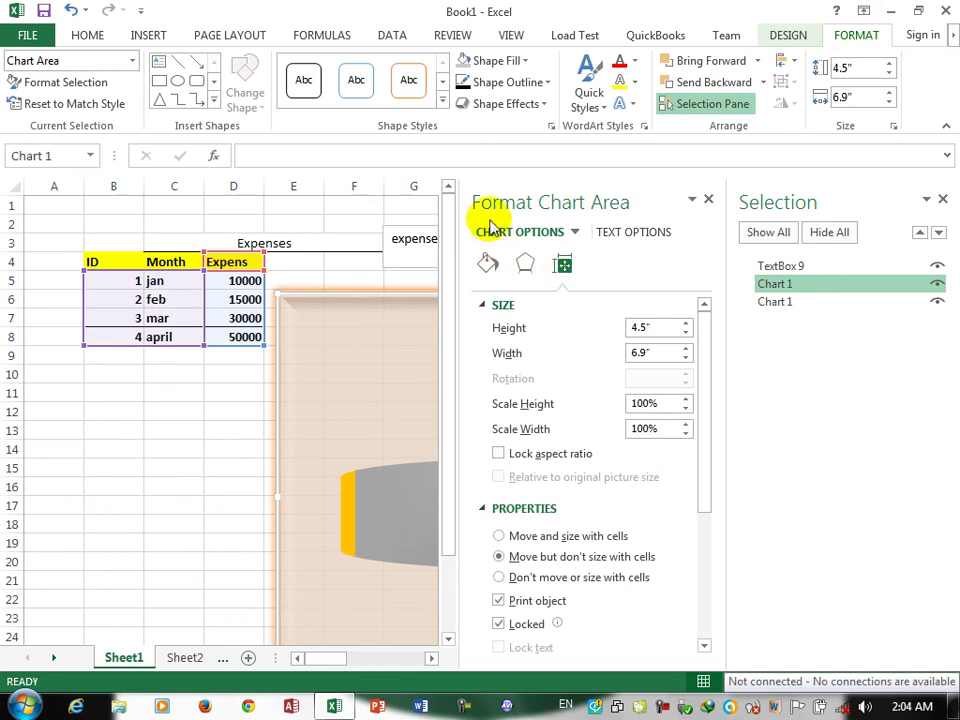
{"action": "left_click", "coordinate": [708, 201]}
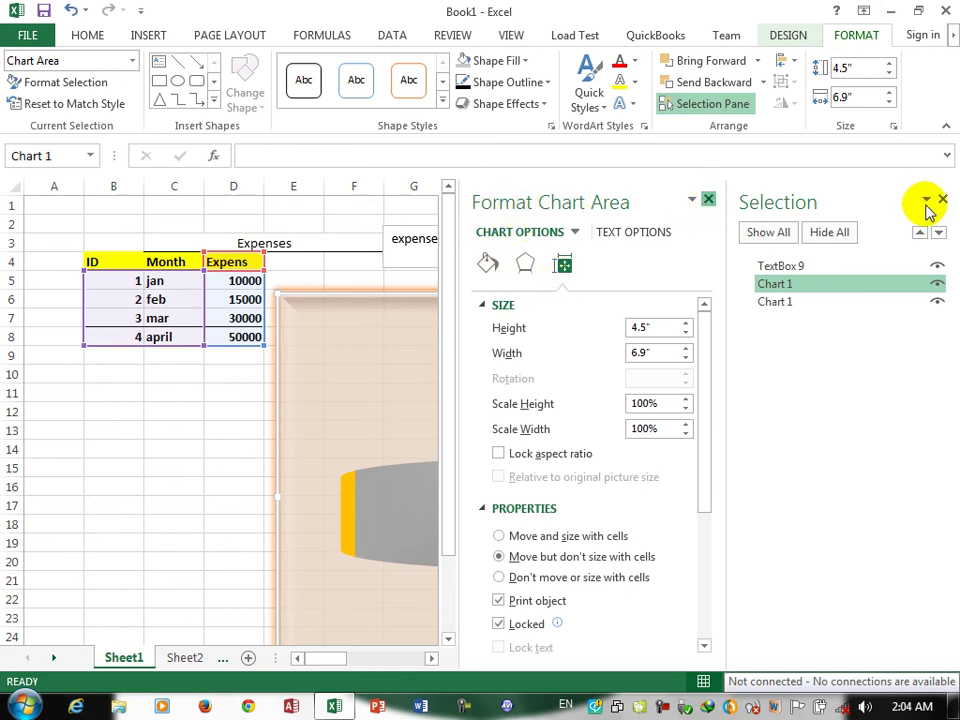
{"action": "left_click", "coordinate": [941, 200]}
- Delete the formatted pie chart that overlaps the column chart
{"action": "left_click", "coordinate": [133, 300]}
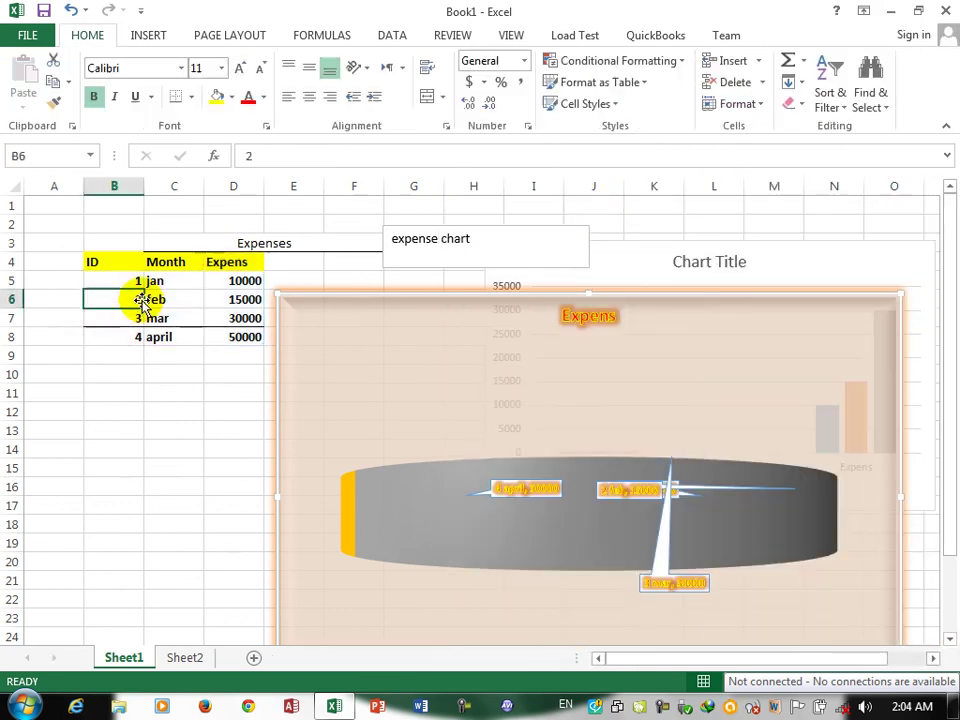
{"action": "left_click", "coordinate": [148, 35]}
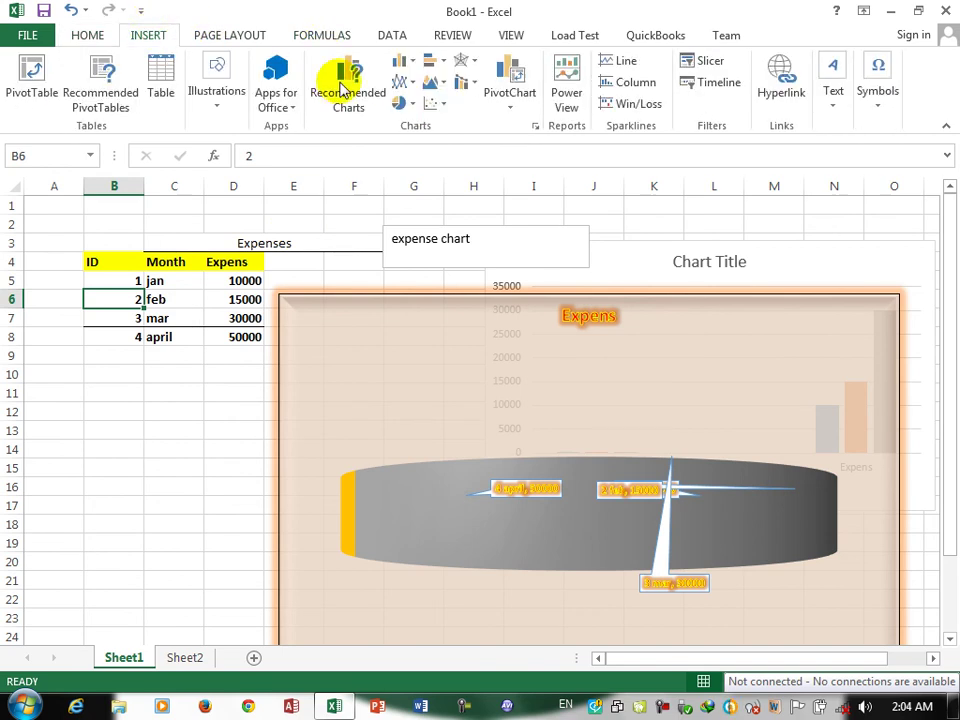
{"action": "left_click", "coordinate": [513, 110]}
{"action": "left_click", "coordinate": [786, 302]}
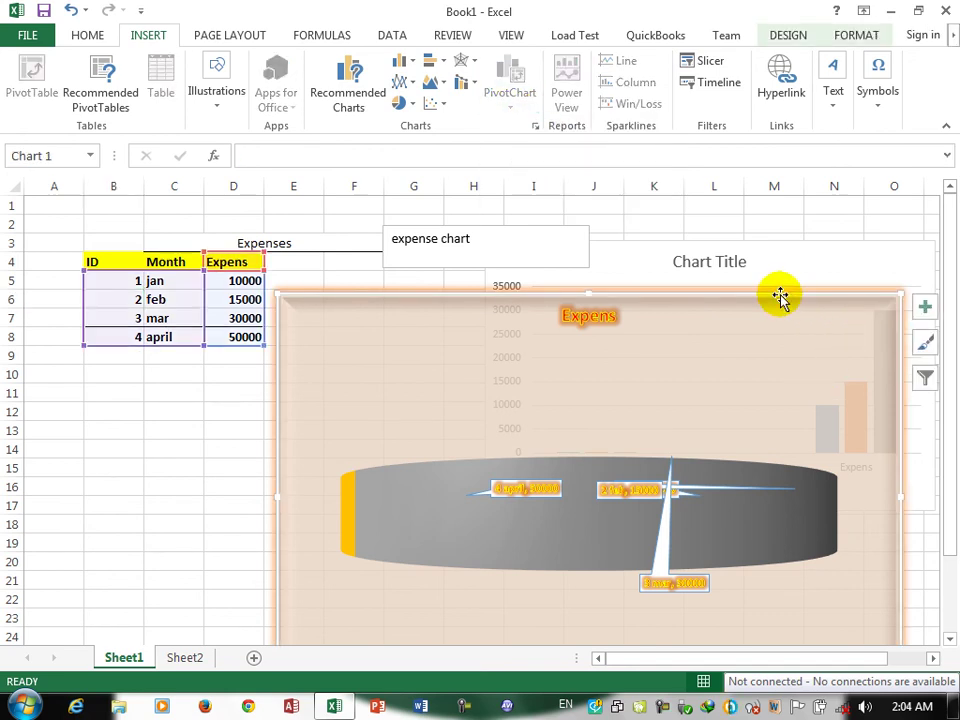
{"action": "key", "text": "Delete"}
- Undo the accidental plot area shift and move the whole column chart directly below the expenses table
{"action": "left_click_drag", "start_coordinate": [568, 393], "coordinate": [560, 428]}
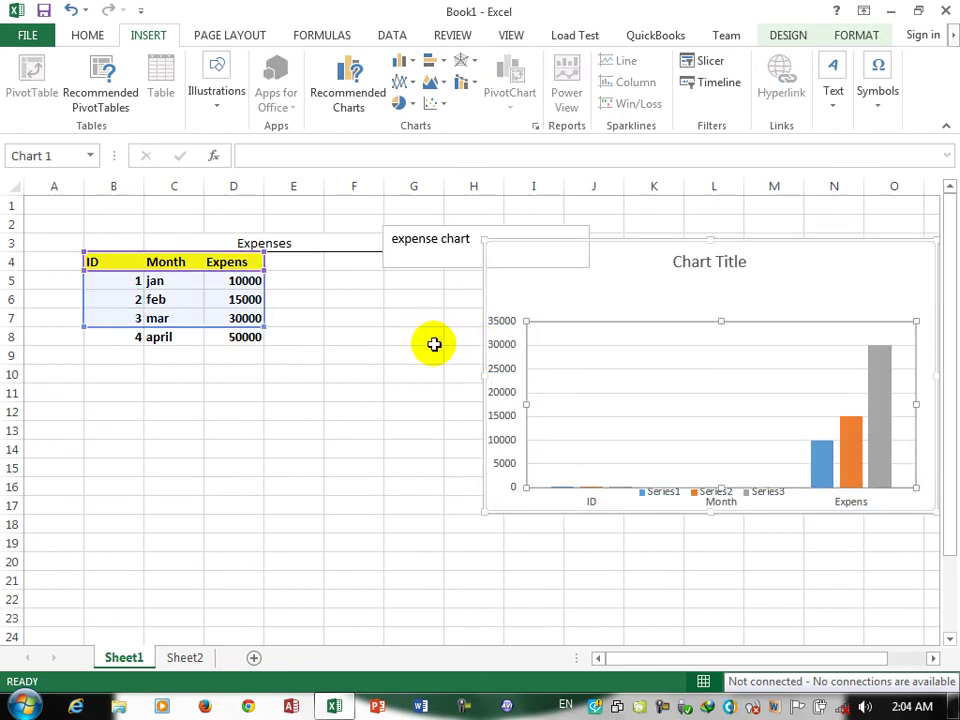
{"action": "key", "text": "ctrl+z"}
{"action": "mouse_move", "coordinate": [655, 245]}
{"action": "left_mouse_down"}
{"action": "mouse_move", "coordinate": [585, 321]}
{"action": "mouse_move", "coordinate": [234, 373]}
{"action": "mouse_move", "coordinate": [228, 357]}
{"action": "left_mouse_up"}
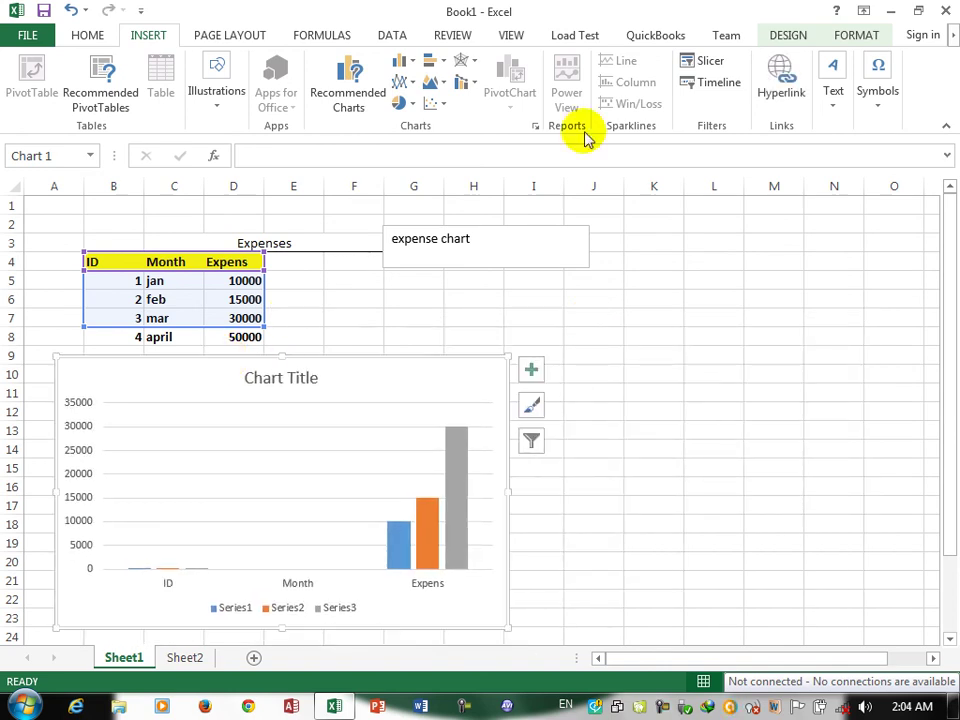
- Create a PivotChart from the expenses table in B4:D8 on a new worksheet
{"action": "mouse_move", "coordinate": [101, 260]}
{"action": "left_mouse_down"}
{"action": "mouse_move", "coordinate": [225, 306]}
{"action": "mouse_move", "coordinate": [245, 335]}
{"action": "left_mouse_up"}
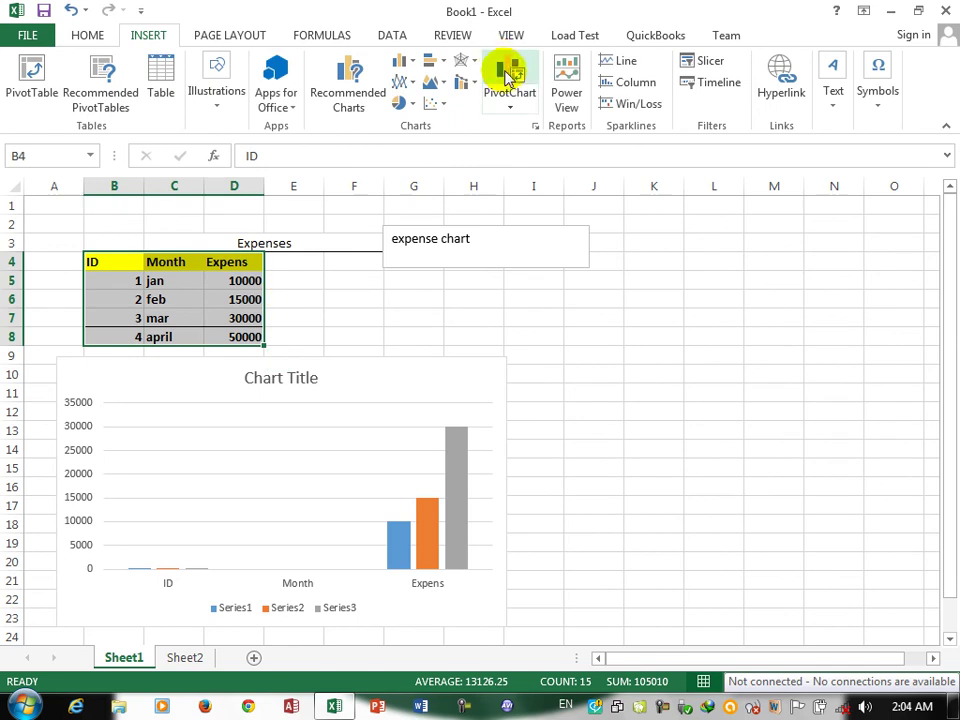
{"action": "left_click", "coordinate": [512, 68]}
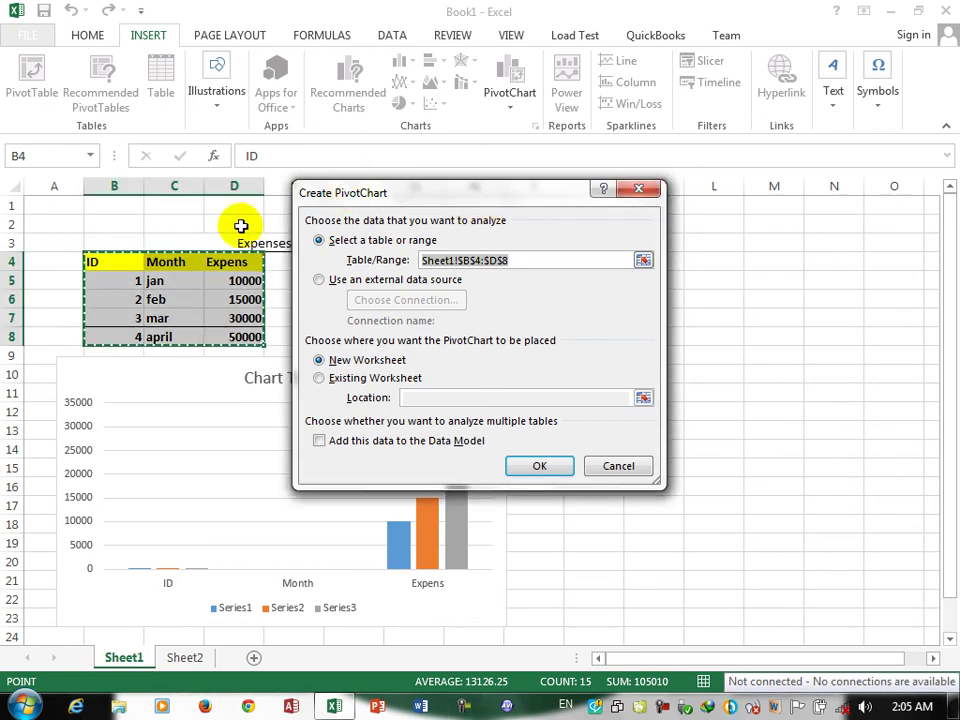
{"action": "left_click_drag", "start_coordinate": [76, 264], "coordinate": [240, 340]}
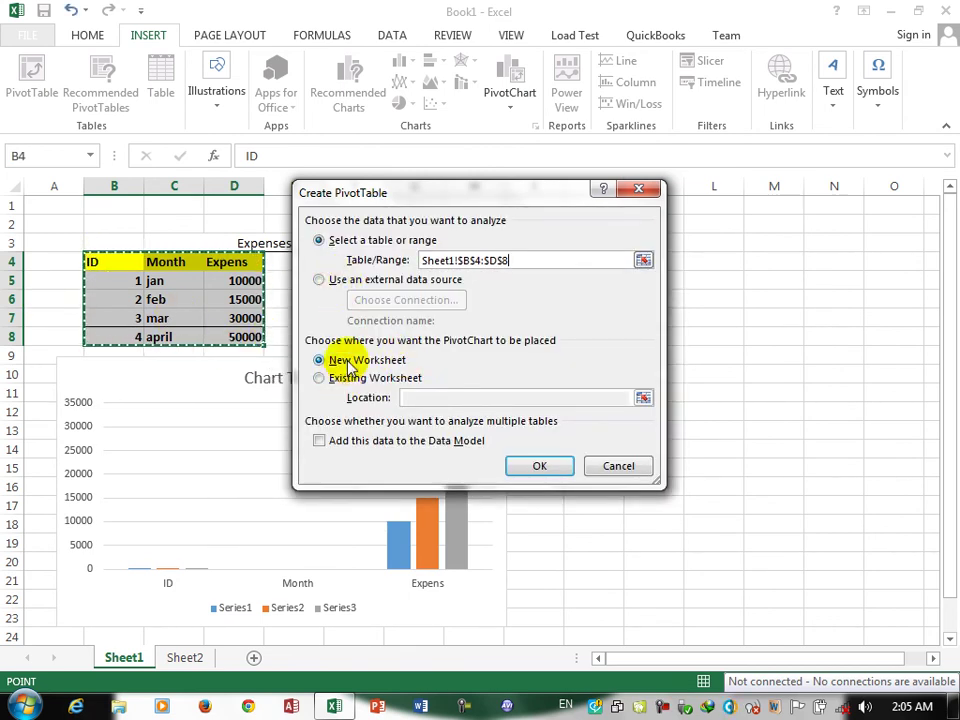
{"action": "left_click", "coordinate": [531, 465]}
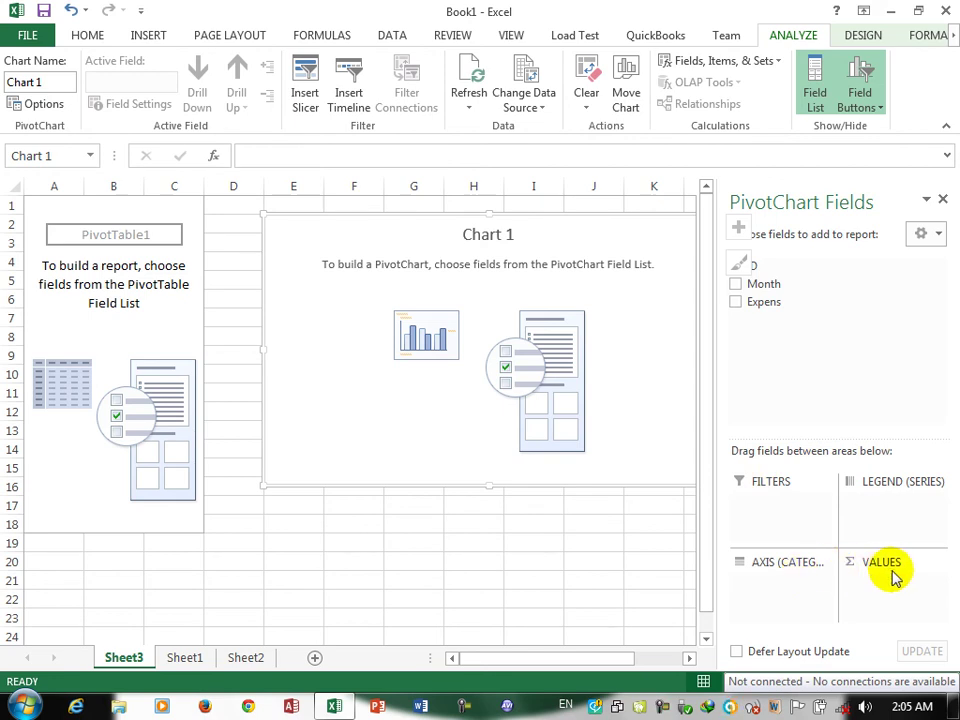
- Assign the PivotChart's ID field to the filters, Month to the legend and Expens to the axis
{"action": "left_click_drag", "start_coordinate": [754, 266], "coordinate": [785, 507]}
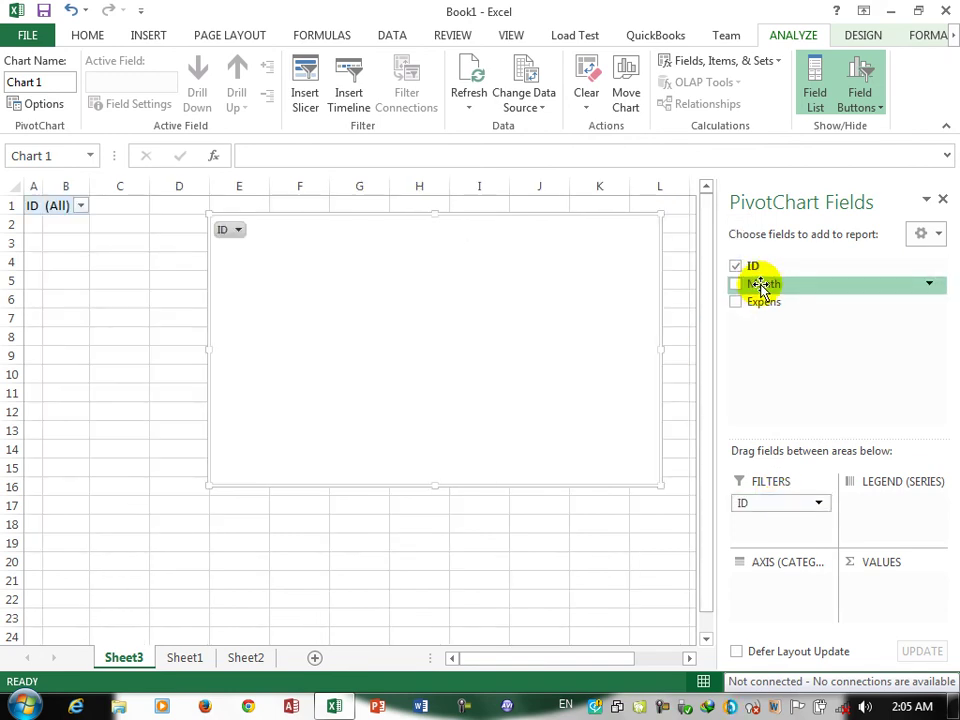
{"action": "left_click_drag", "start_coordinate": [763, 297], "coordinate": [881, 511]}
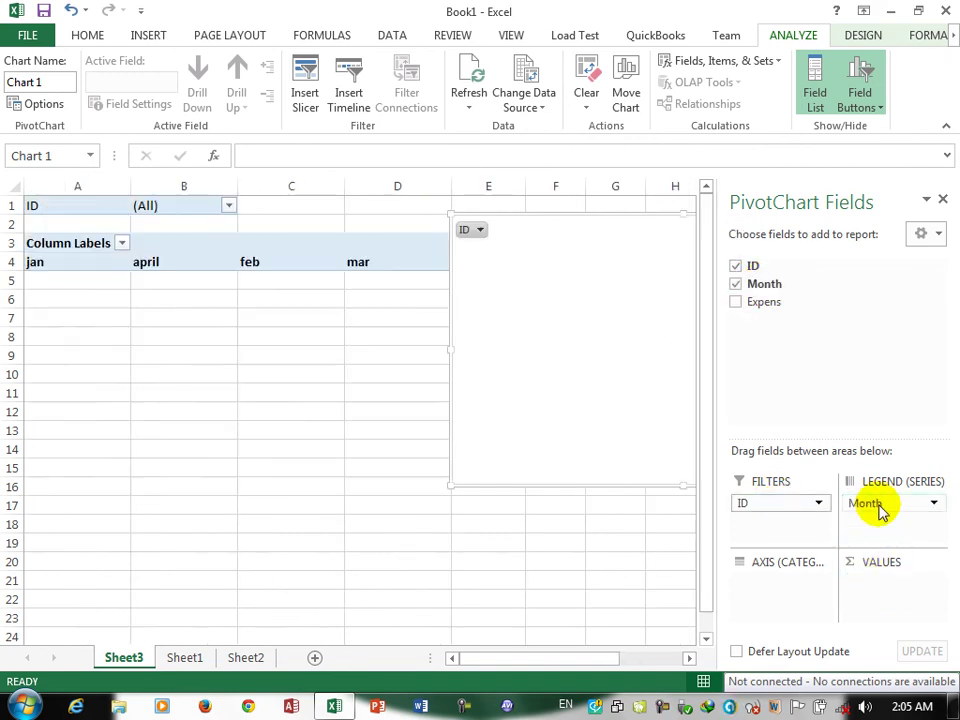
{"action": "left_click_drag", "start_coordinate": [770, 302], "coordinate": [774, 579]}
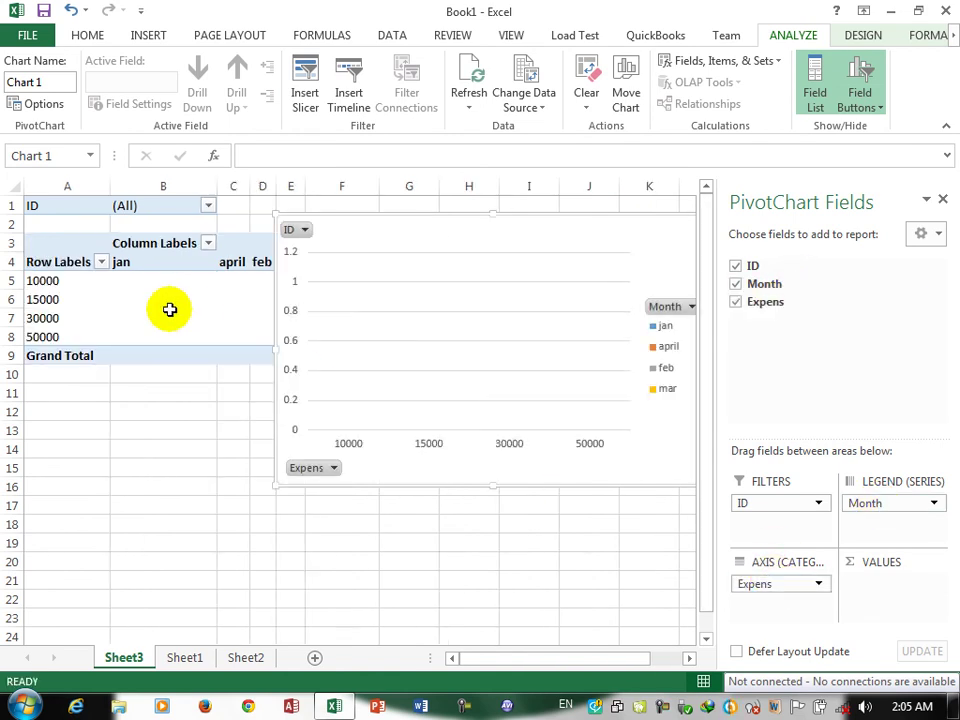
- Place the PivotChart below the PivotTable and move the Expens field from the axis to the values
{"action": "left_click_drag", "start_coordinate": [403, 216], "coordinate": [266, 378]}
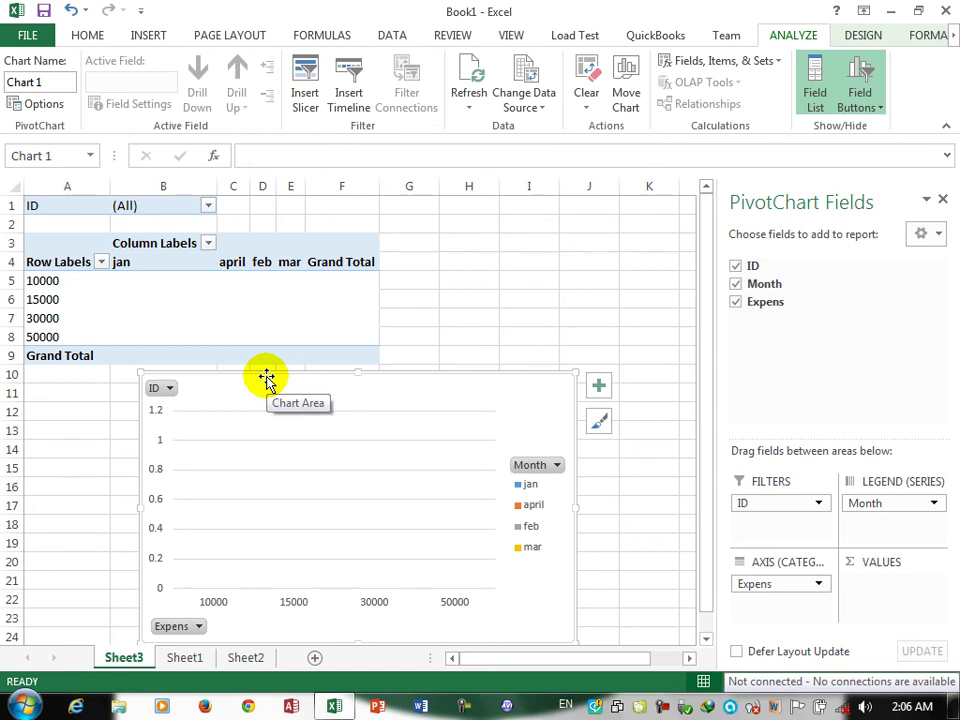
{"action": "left_click_drag", "start_coordinate": [800, 588], "coordinate": [888, 589]}
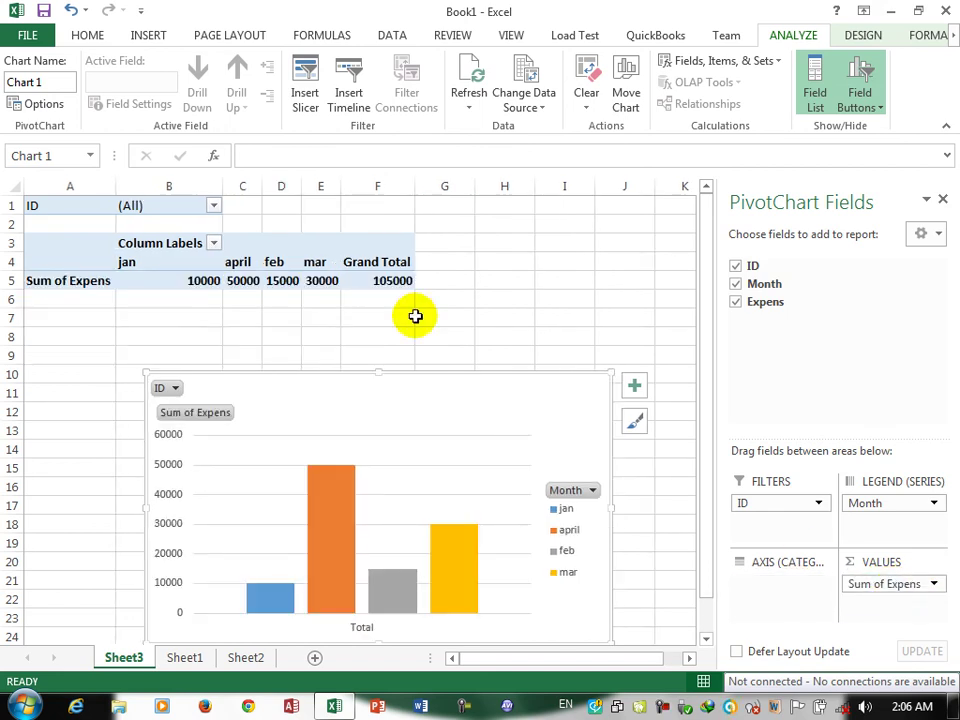
- Examine the PivotTable's monthly sums and grand total, and view its analysis and design options
{"action": "left_click", "coordinate": [156, 279]}
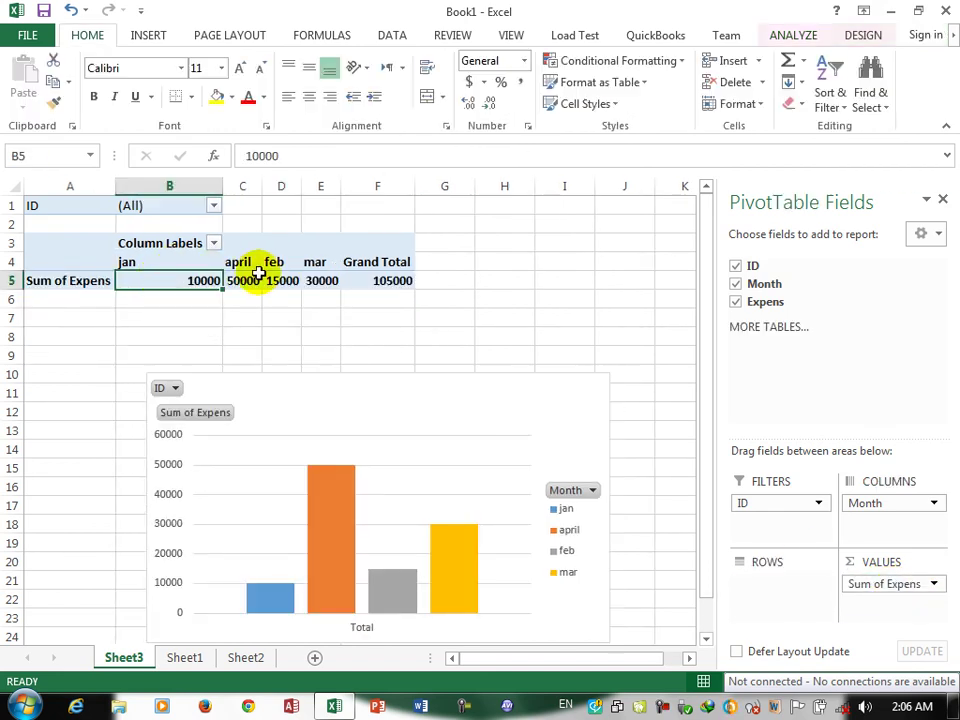
{"action": "left_click", "coordinate": [252, 279]}
{"action": "left_click", "coordinate": [280, 280]}
{"action": "left_click", "coordinate": [392, 280]}
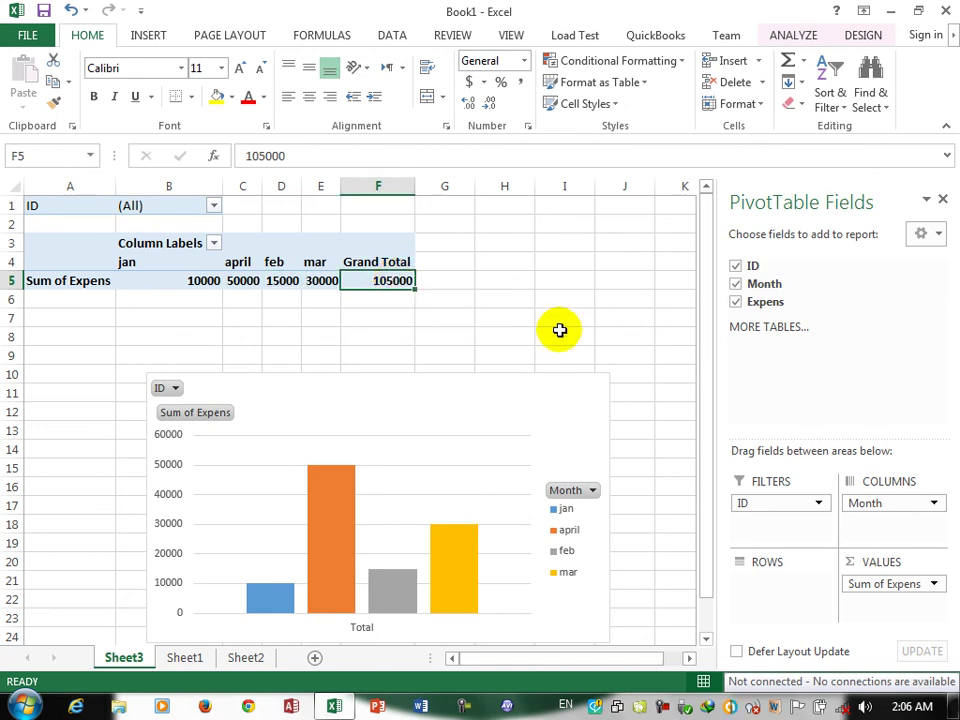
{"action": "left_click", "coordinate": [795, 35]}
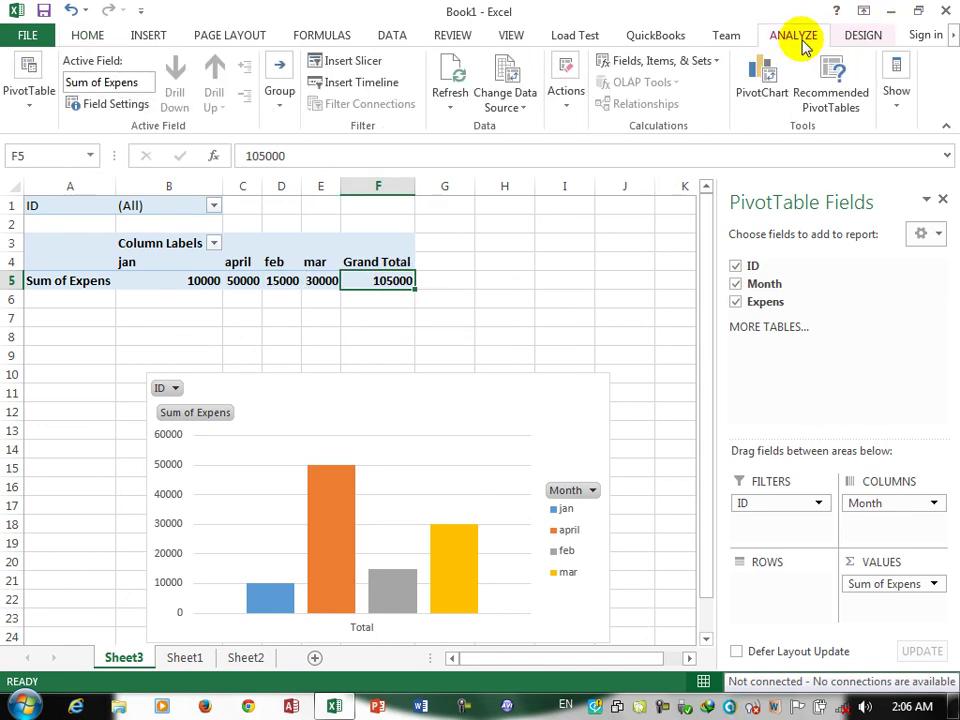
{"action": "left_click", "coordinate": [862, 40]}
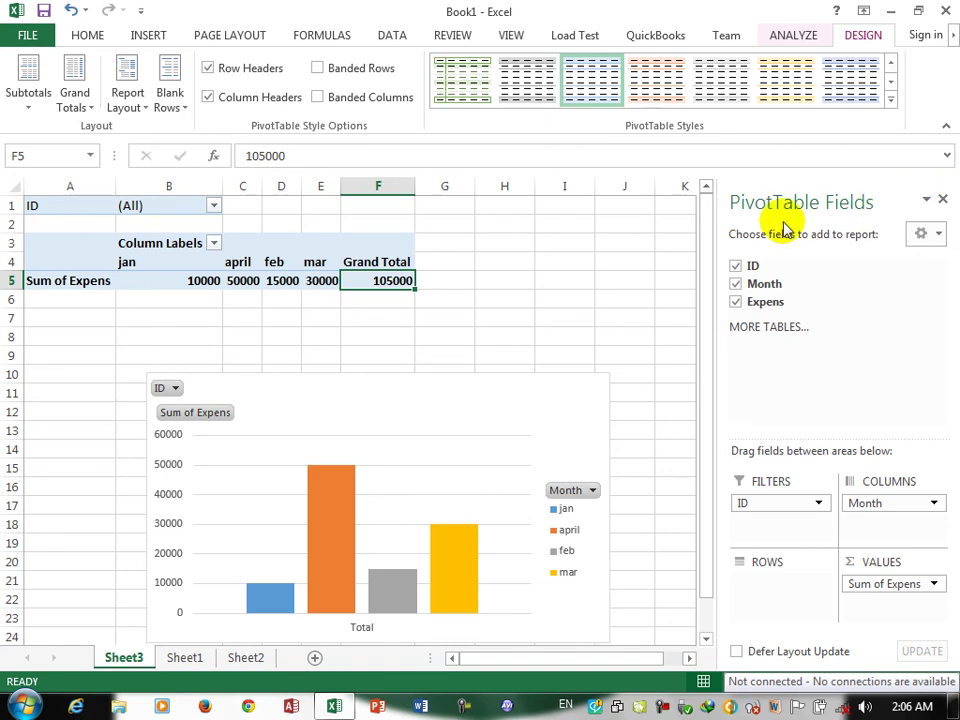
- Compare the PivotTable's labels and values with the matching month columns in the PivotChart
{"action": "left_click", "coordinate": [202, 390]}
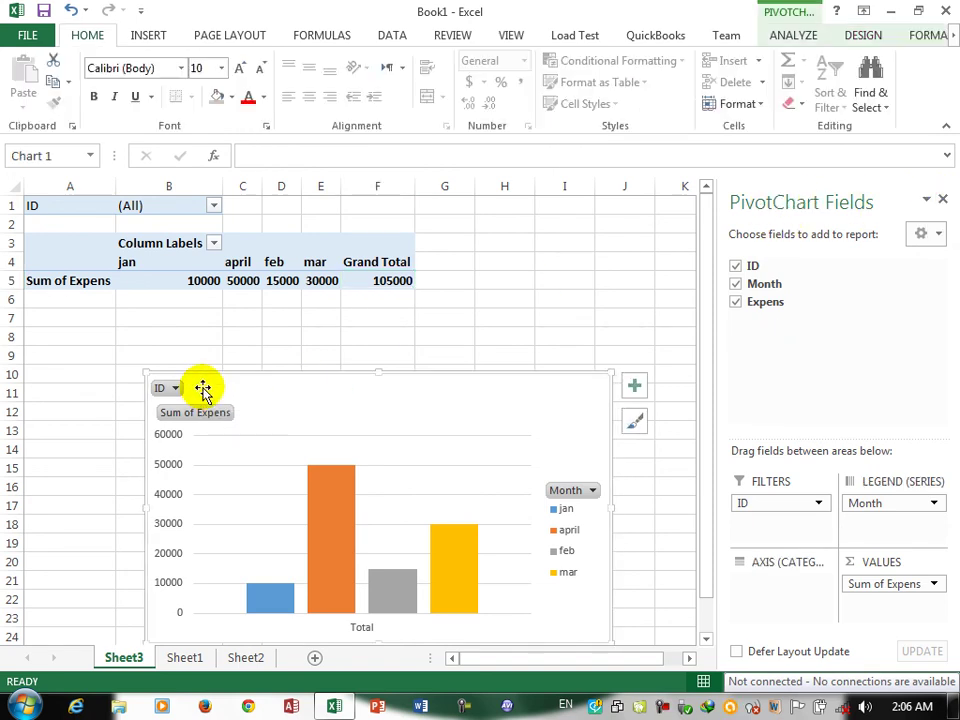
{"action": "left_click", "coordinate": [196, 243]}
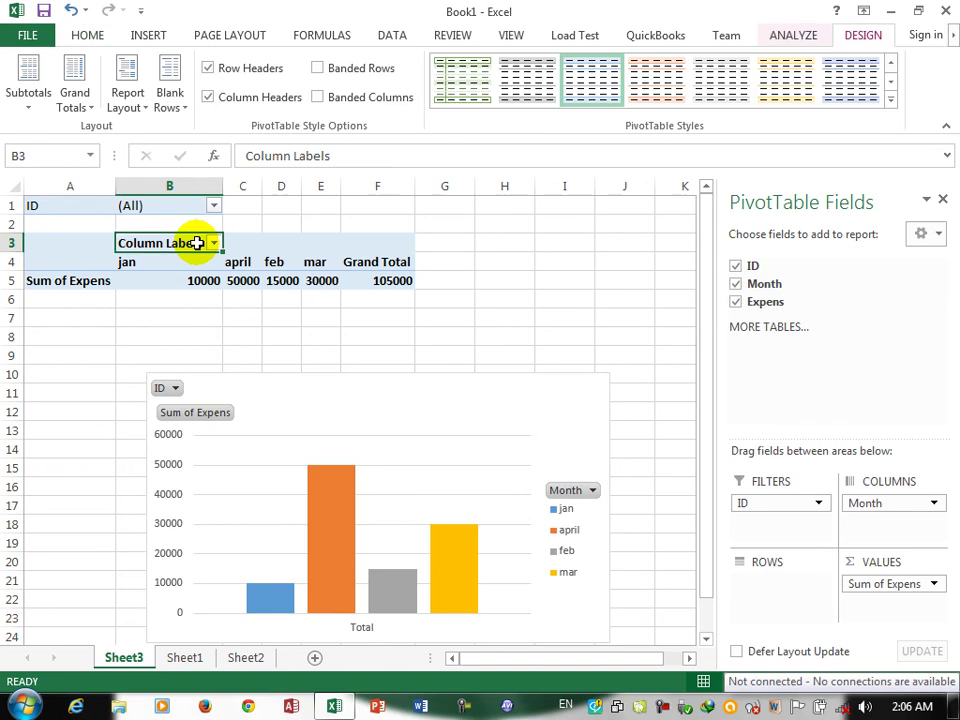
{"action": "left_click", "coordinate": [79, 242]}
{"action": "left_click_drag", "start_coordinate": [306, 292], "coordinate": [262, 382]}
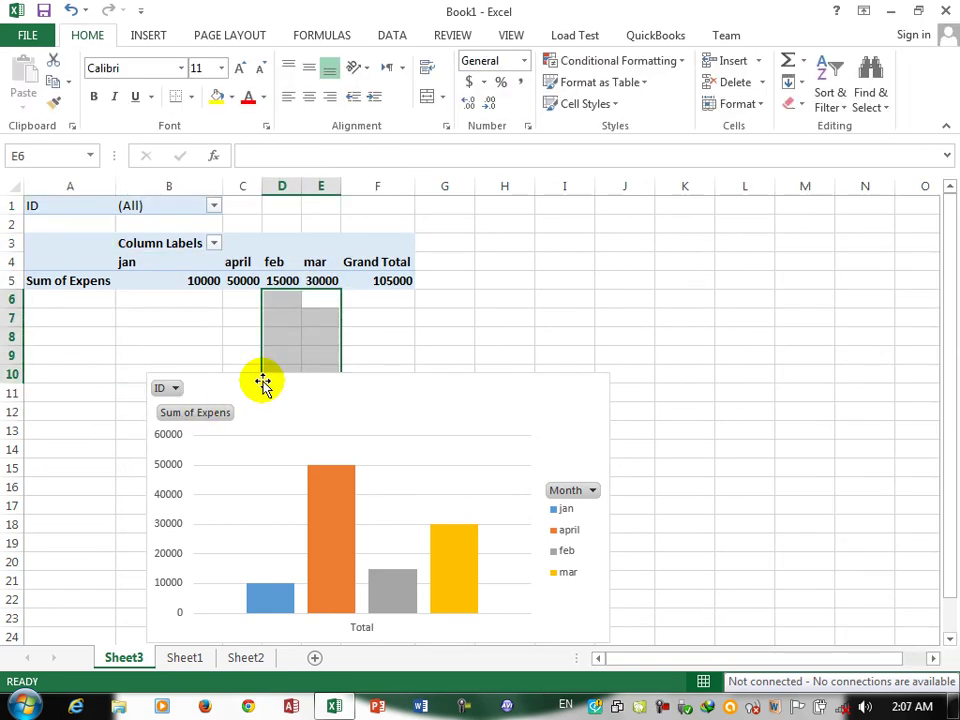
{"action": "left_click", "coordinate": [147, 284]}
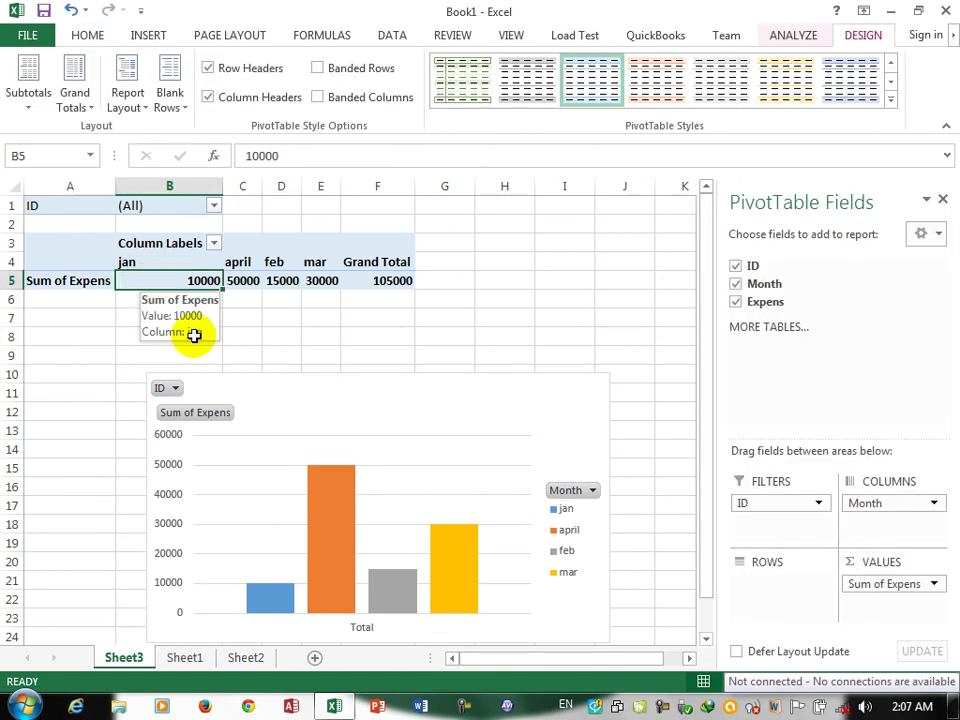
{"action": "left_click", "coordinate": [265, 420]}
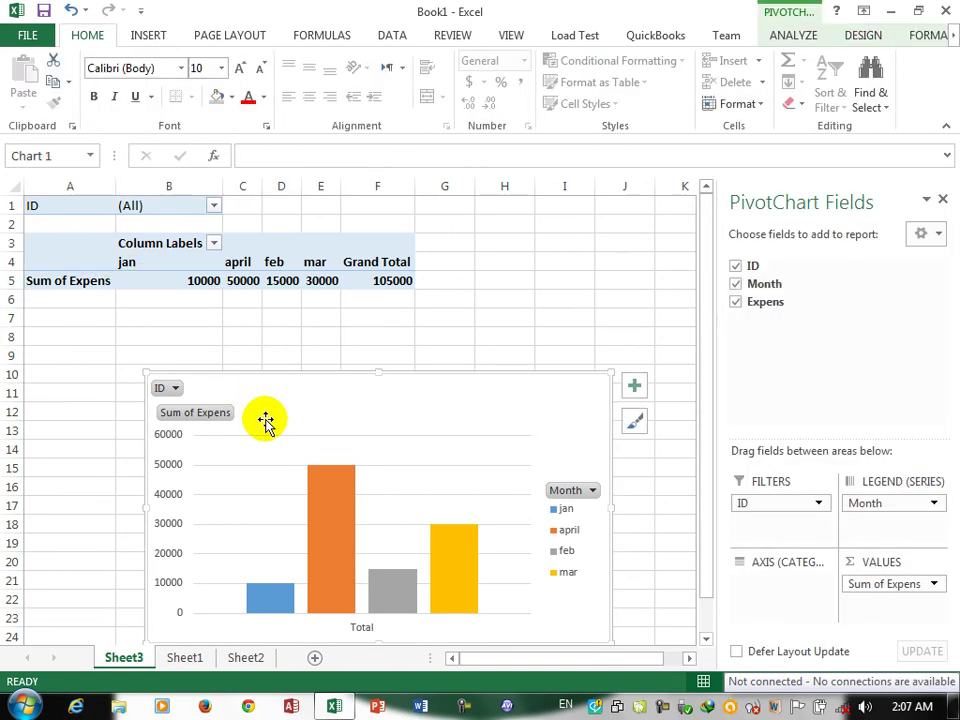
{"action": "left_click", "coordinate": [332, 536]}
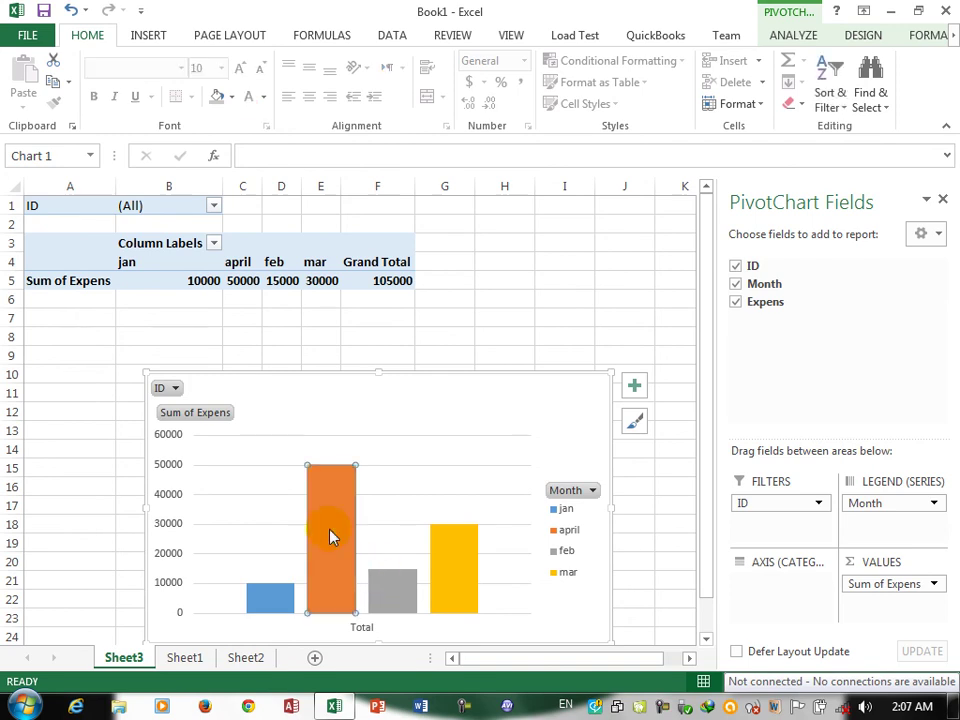
{"action": "mouse_move", "coordinate": [432, 537]}
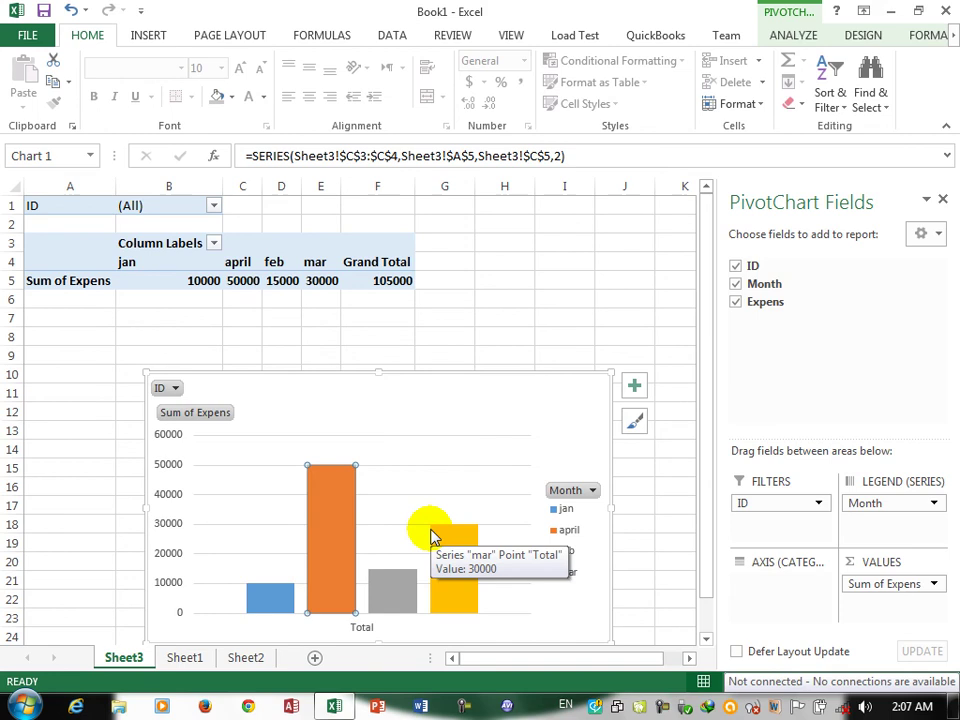
- Try to insert a chart with only the empty cell A9 selected on Sheet3
{"action": "left_click", "coordinate": [140, 35]}
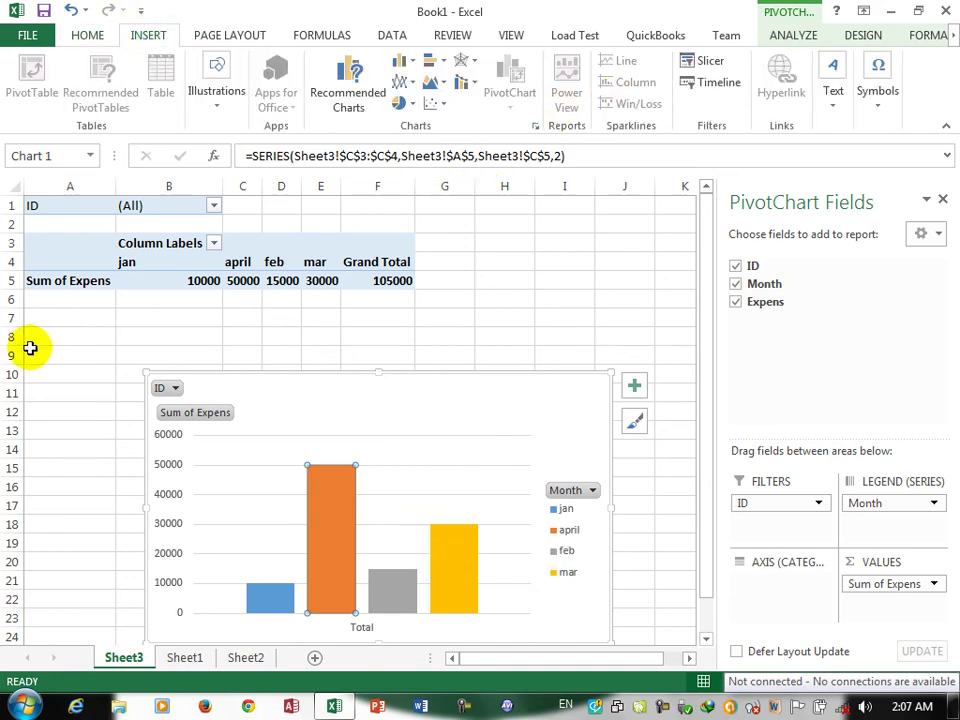
{"action": "left_click", "coordinate": [86, 348]}
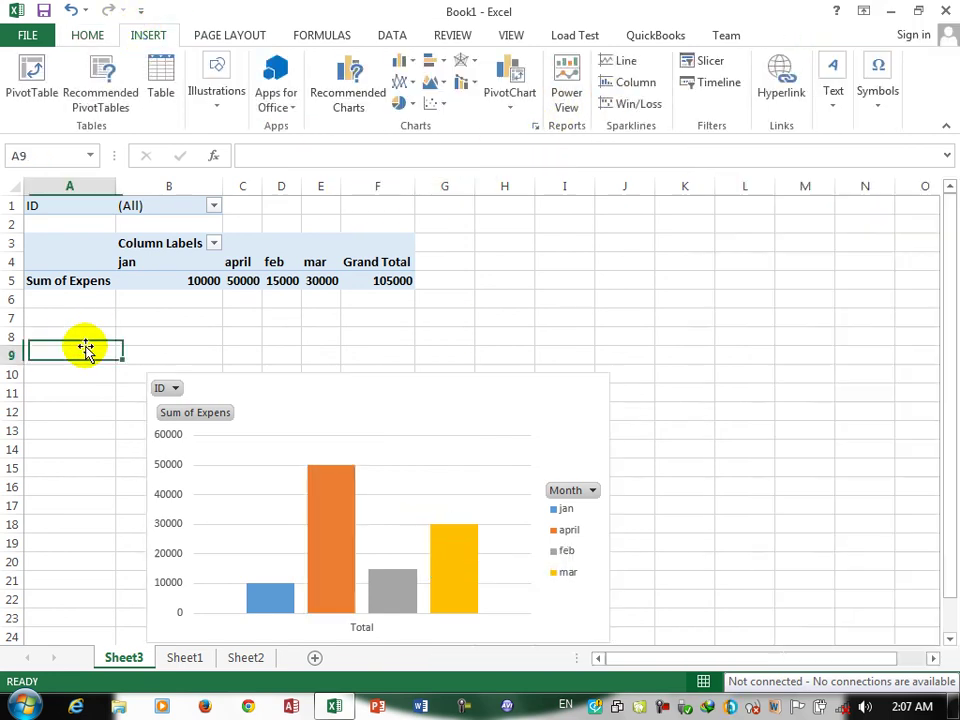
{"action": "left_click", "coordinate": [535, 126]}
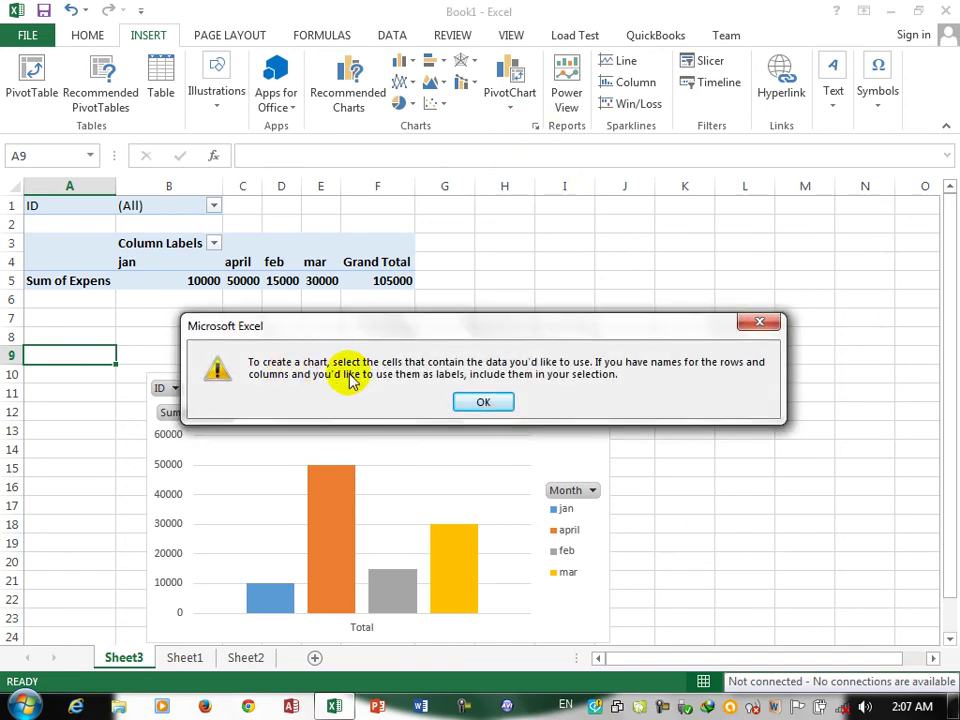
{"action": "left_click", "coordinate": [481, 402]}
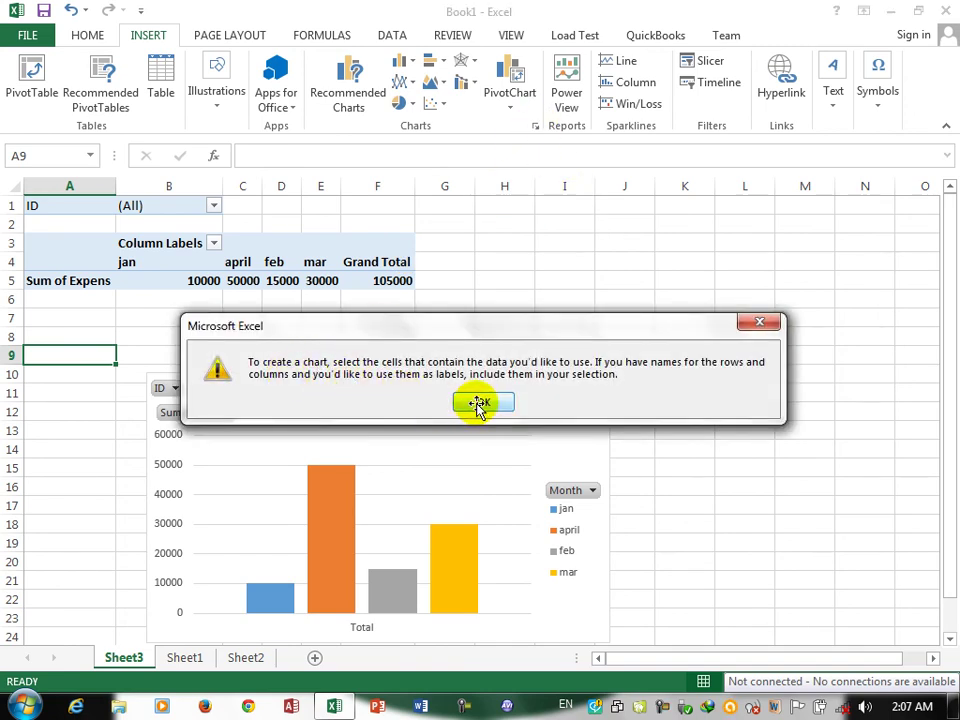
- Return to Sheet1 and view the recommended charts for the selected expenses table without inserting one
{"action": "left_click", "coordinate": [190, 663]}
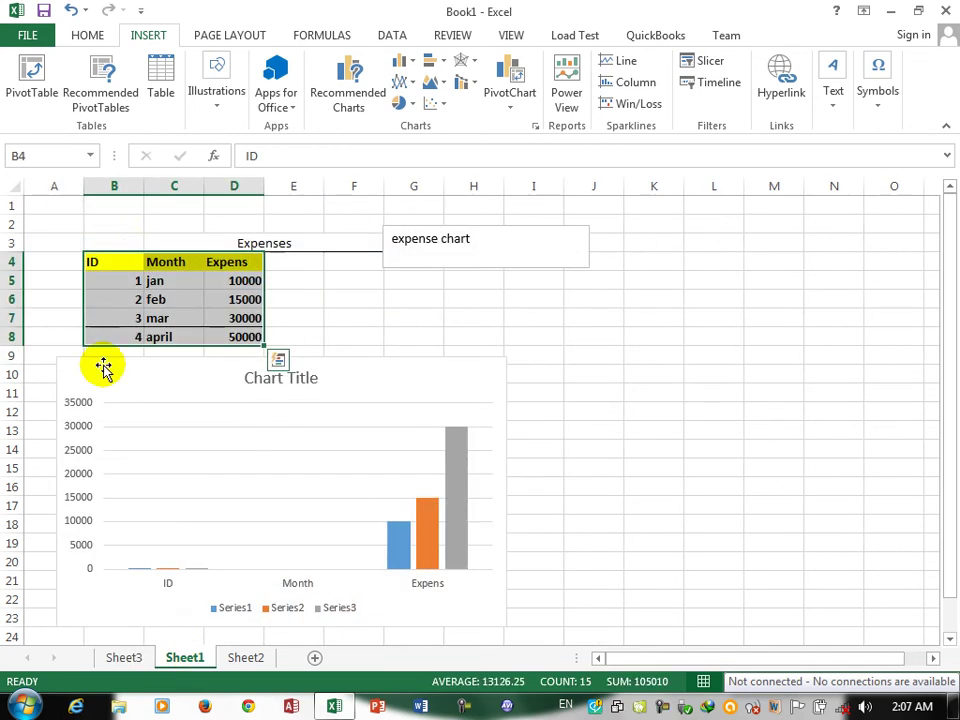
{"action": "left_click", "coordinate": [536, 127]}
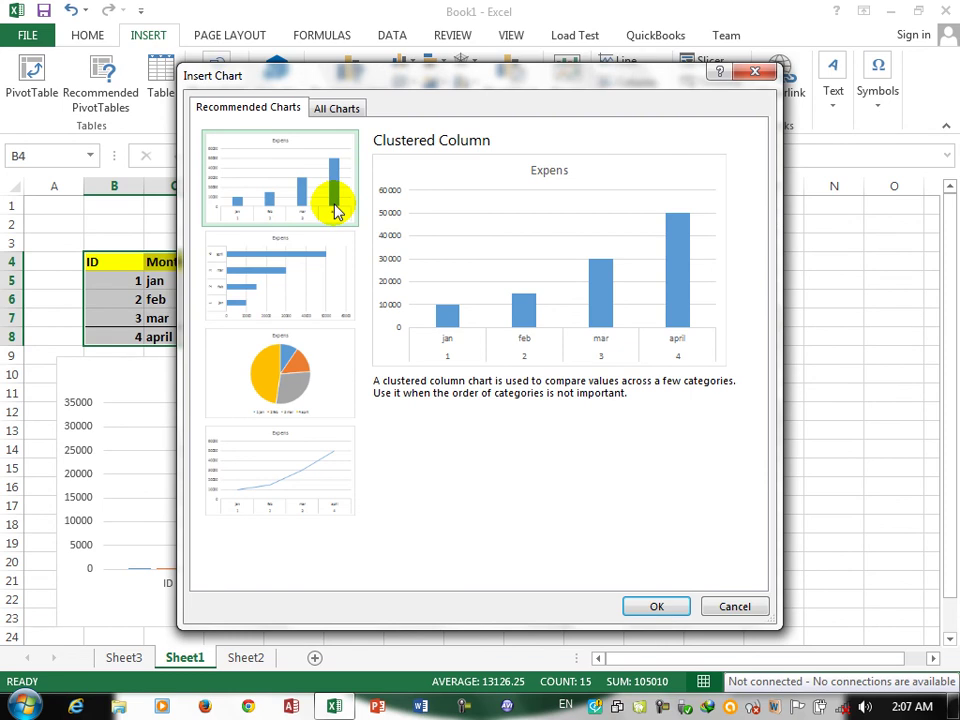
{"action": "left_click", "coordinate": [710, 603]}
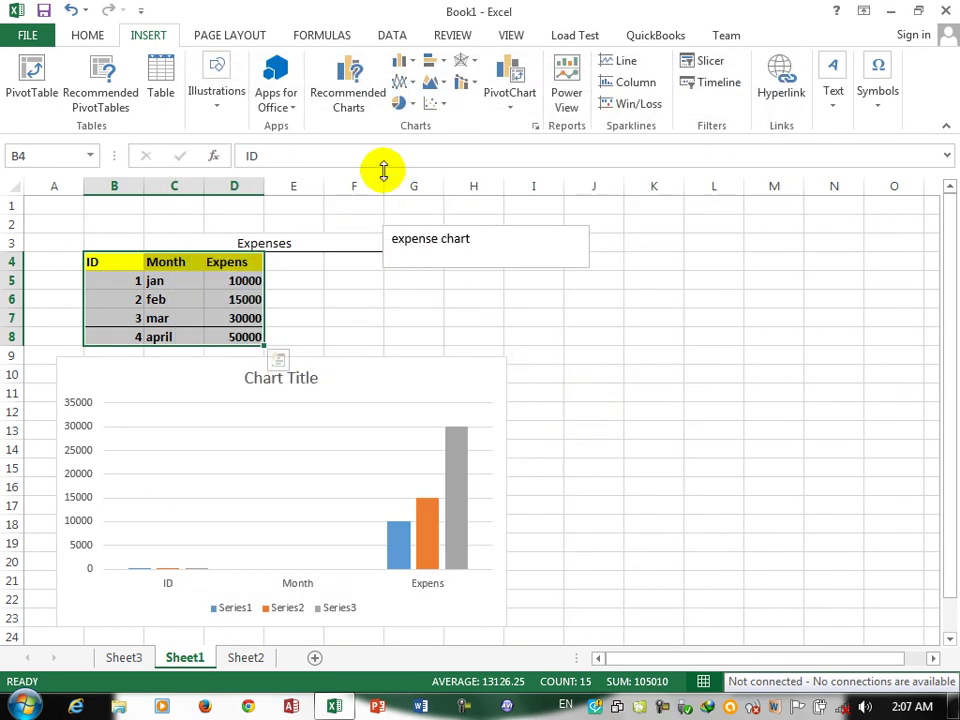